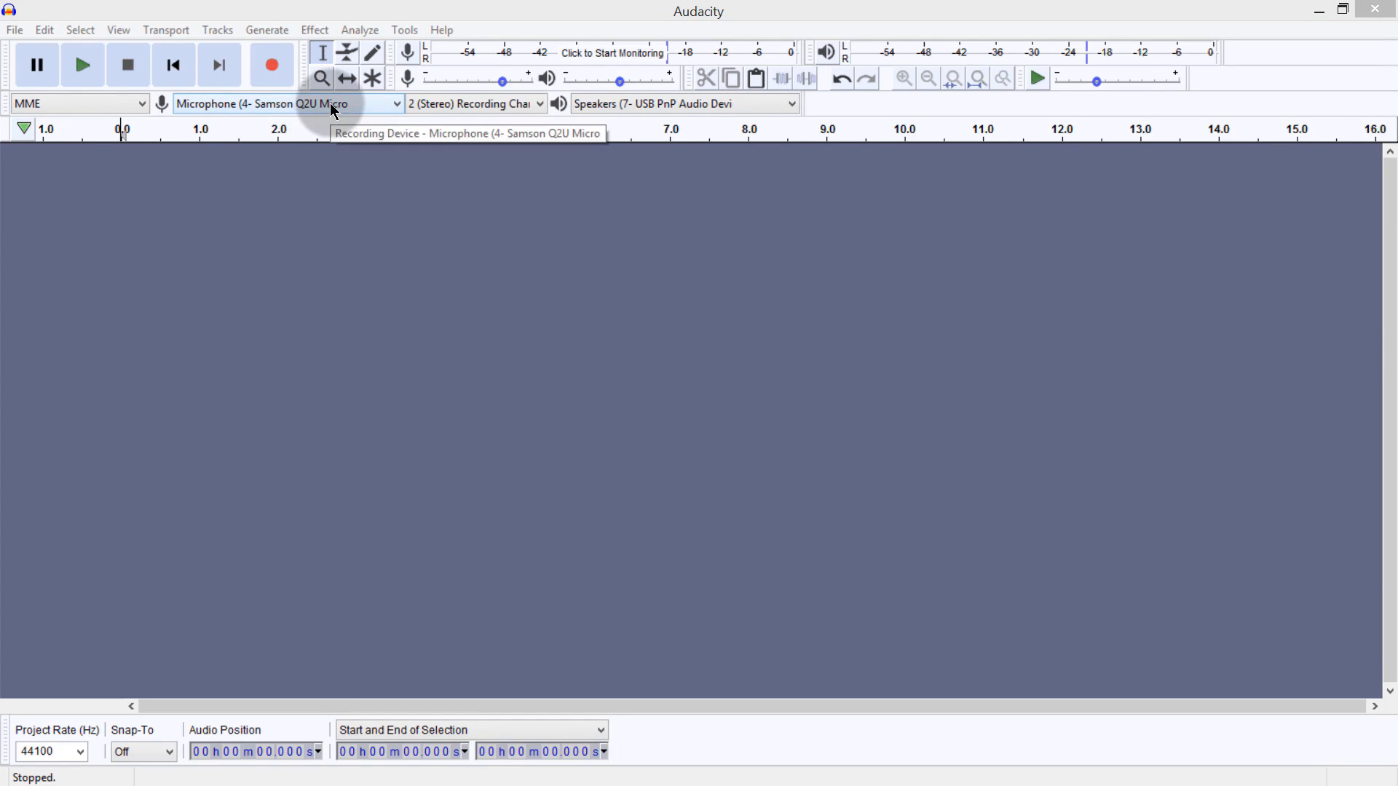
Choose the Samson Q2U microphone as the recording device and record a voice track about 17.5 seconds long.
click(264, 105)
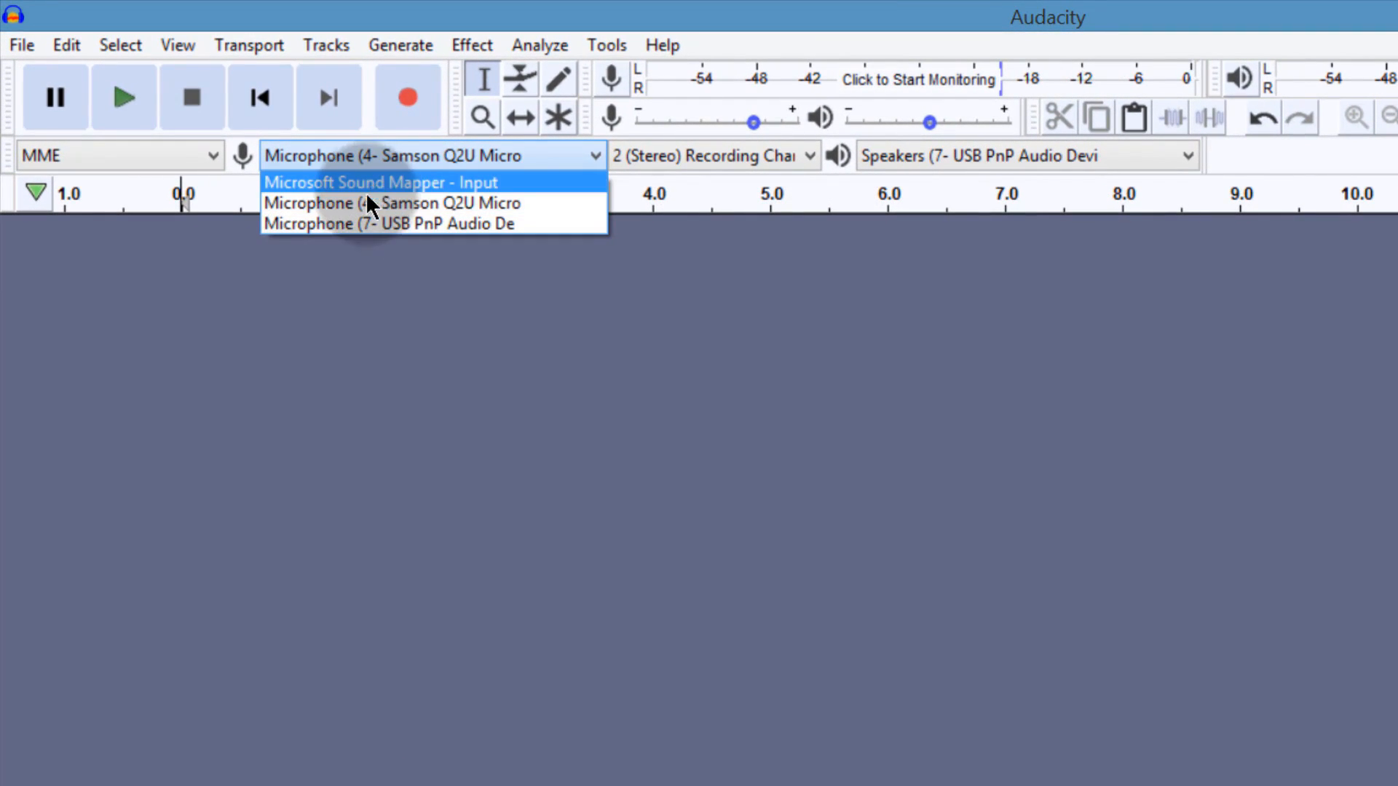
click(310, 160)
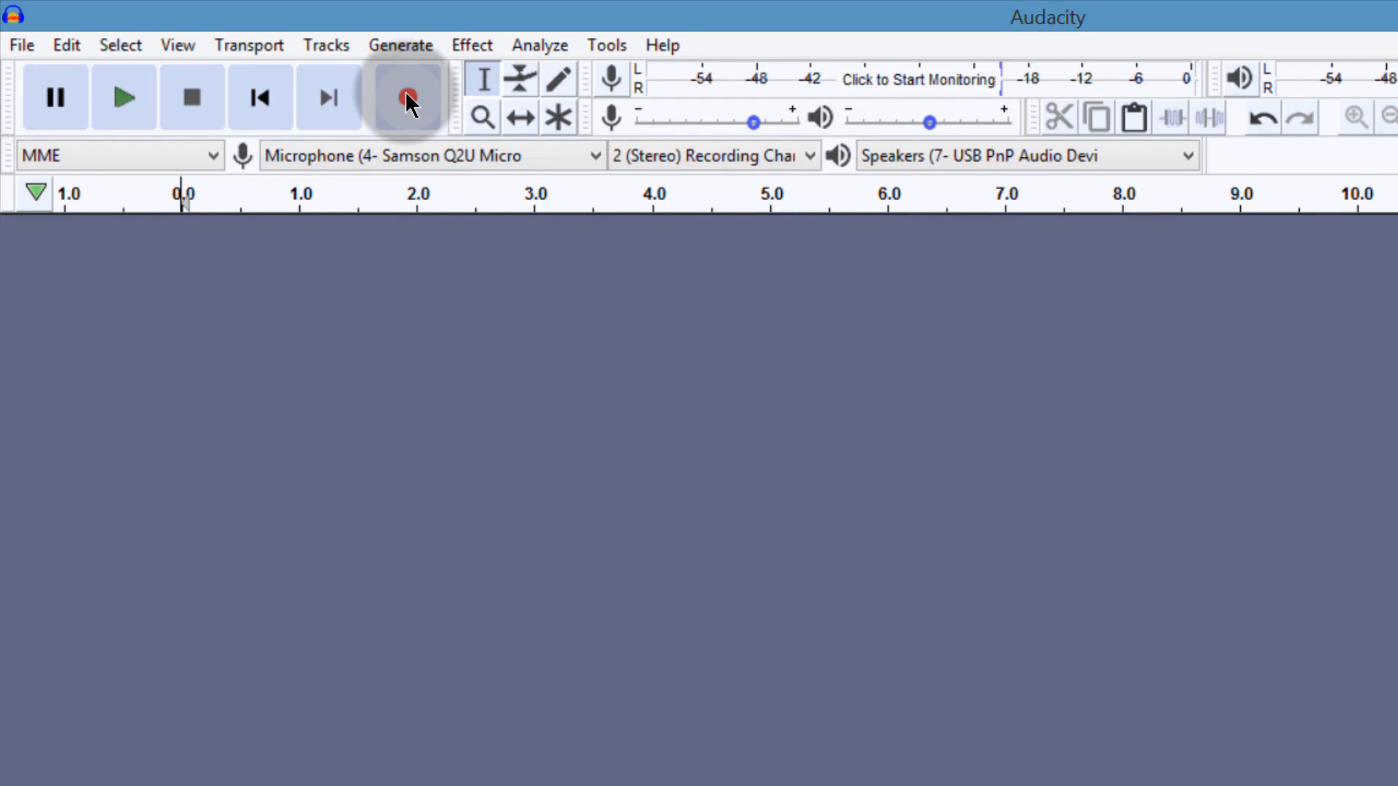
click(324, 72)
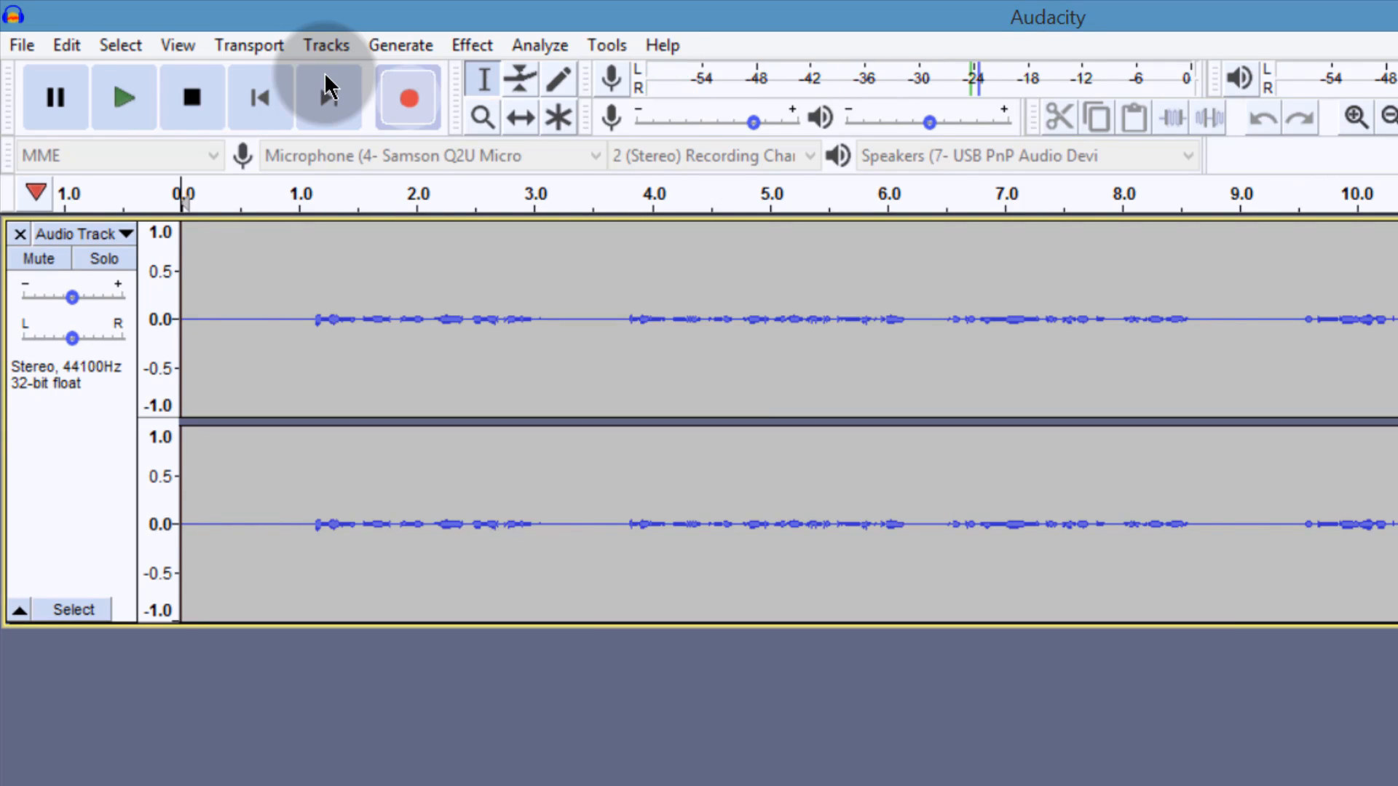
click(195, 111)
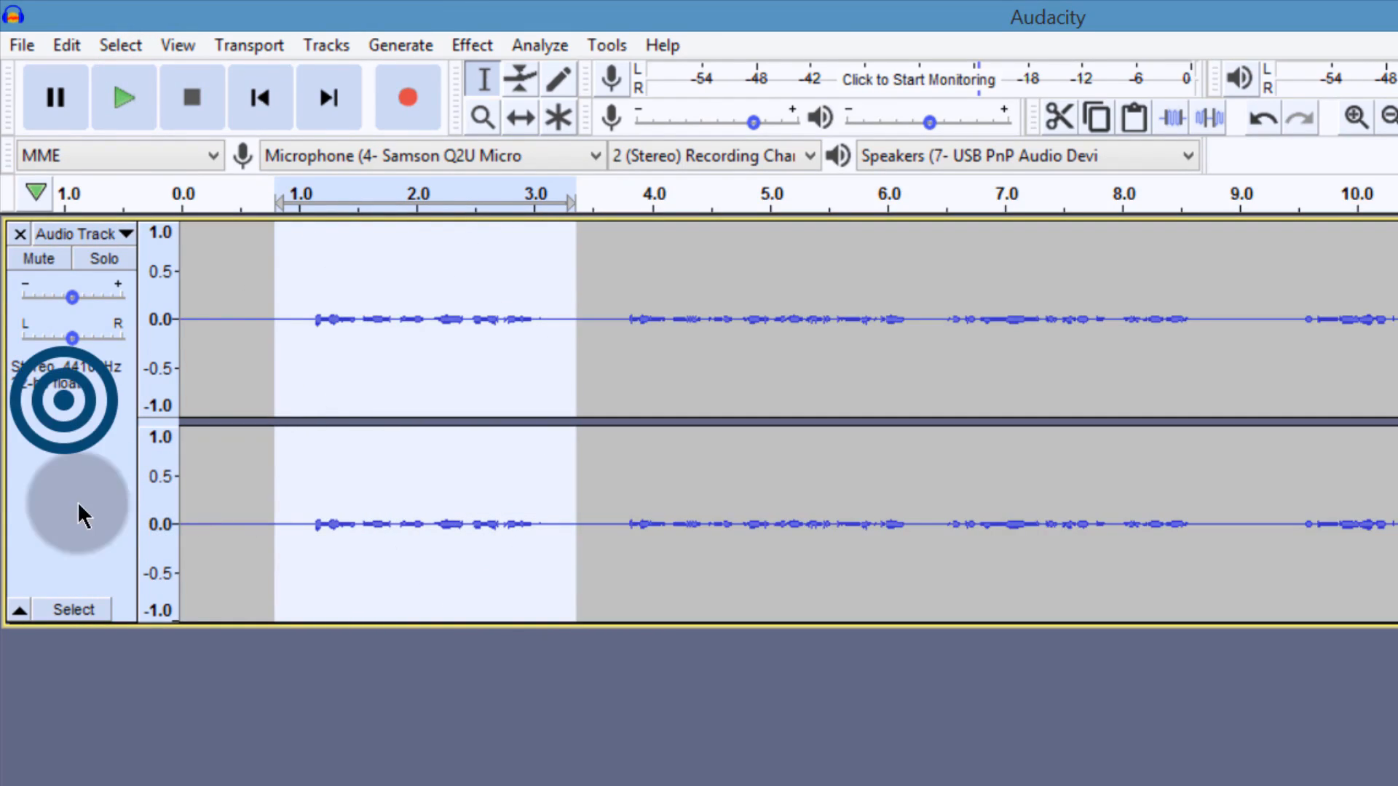
Apply the Normalize effect to the entire voice track.
click(63, 400)
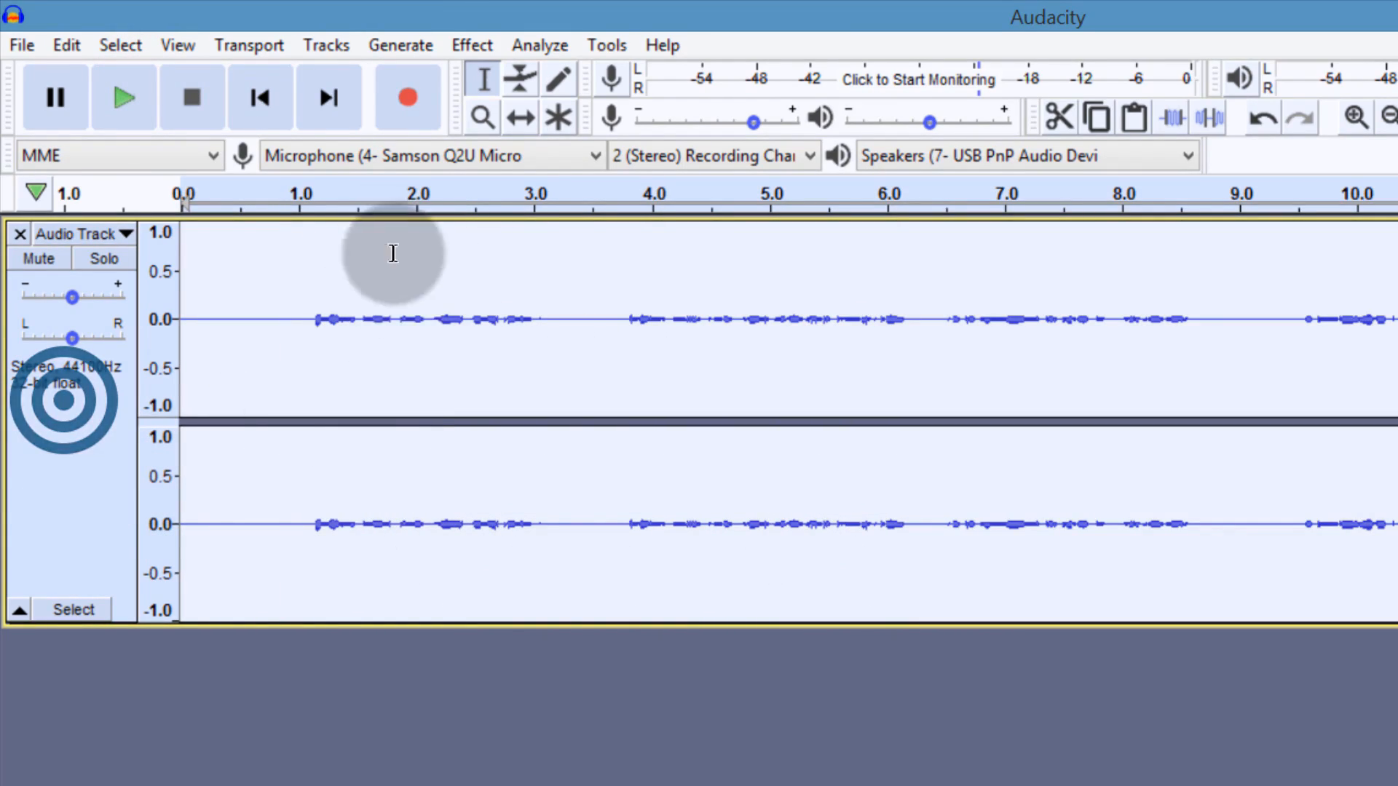
click(498, 42)
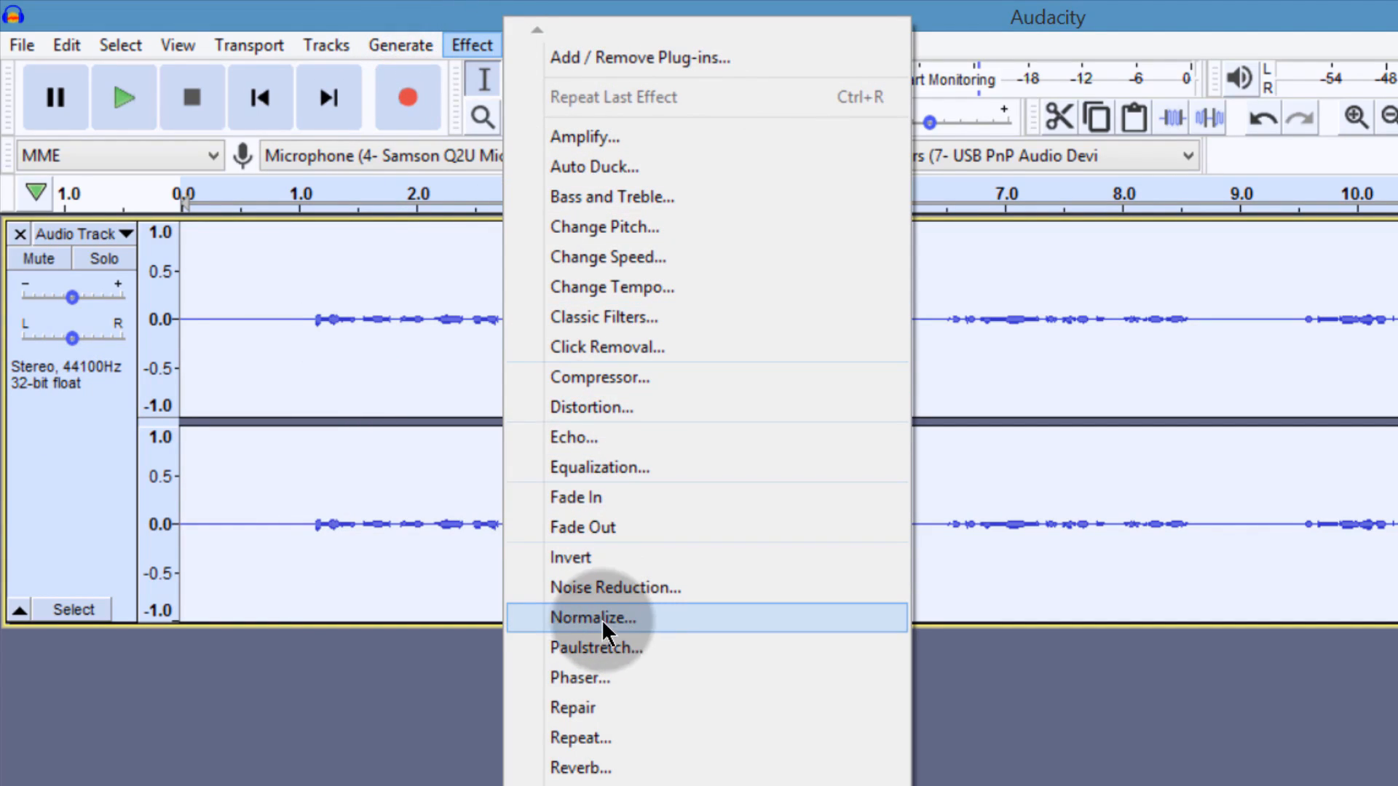
click(602, 619)
click(1119, 671)
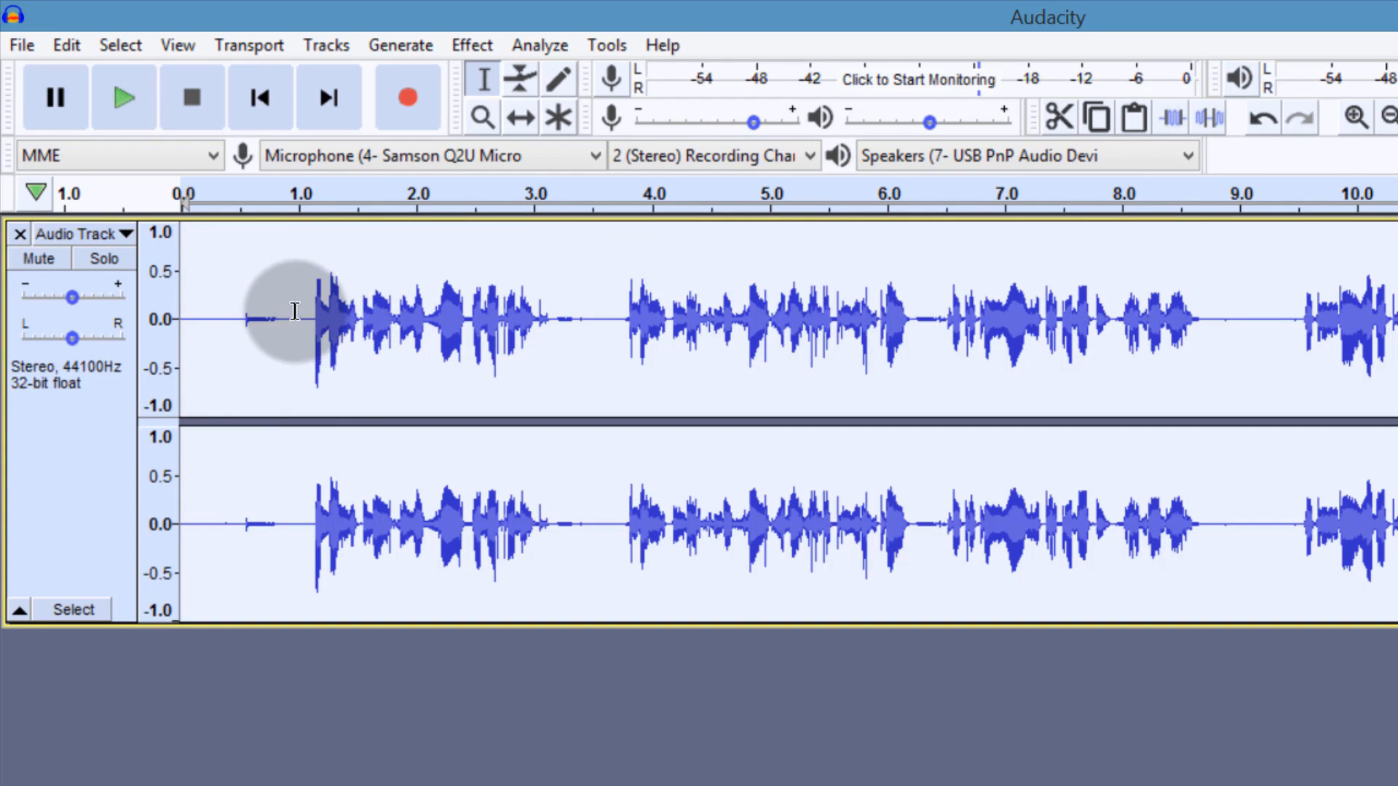
Select the first spoken phrase, reselect the whole track, and examine the available audio export formats.
drag(295, 313, 592, 313)
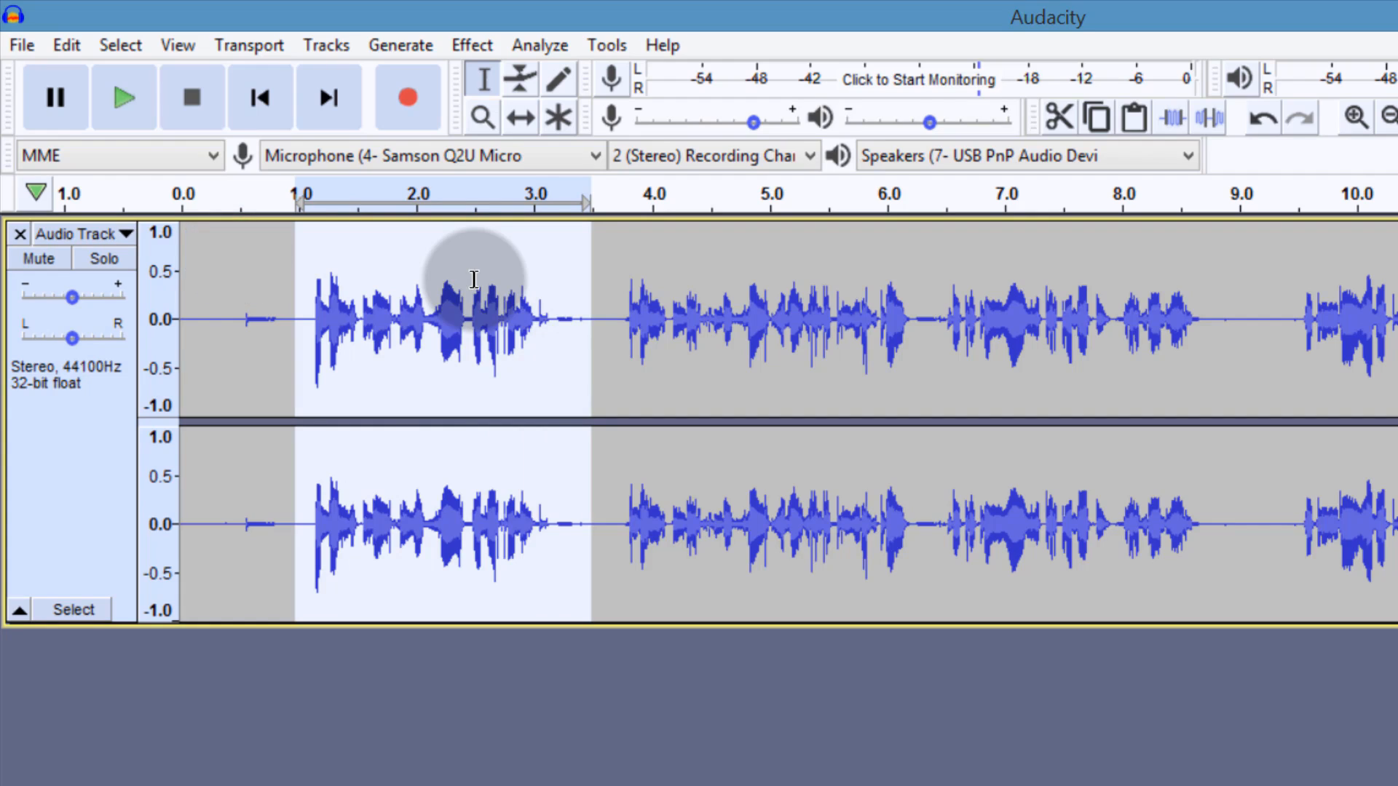
click(22, 407)
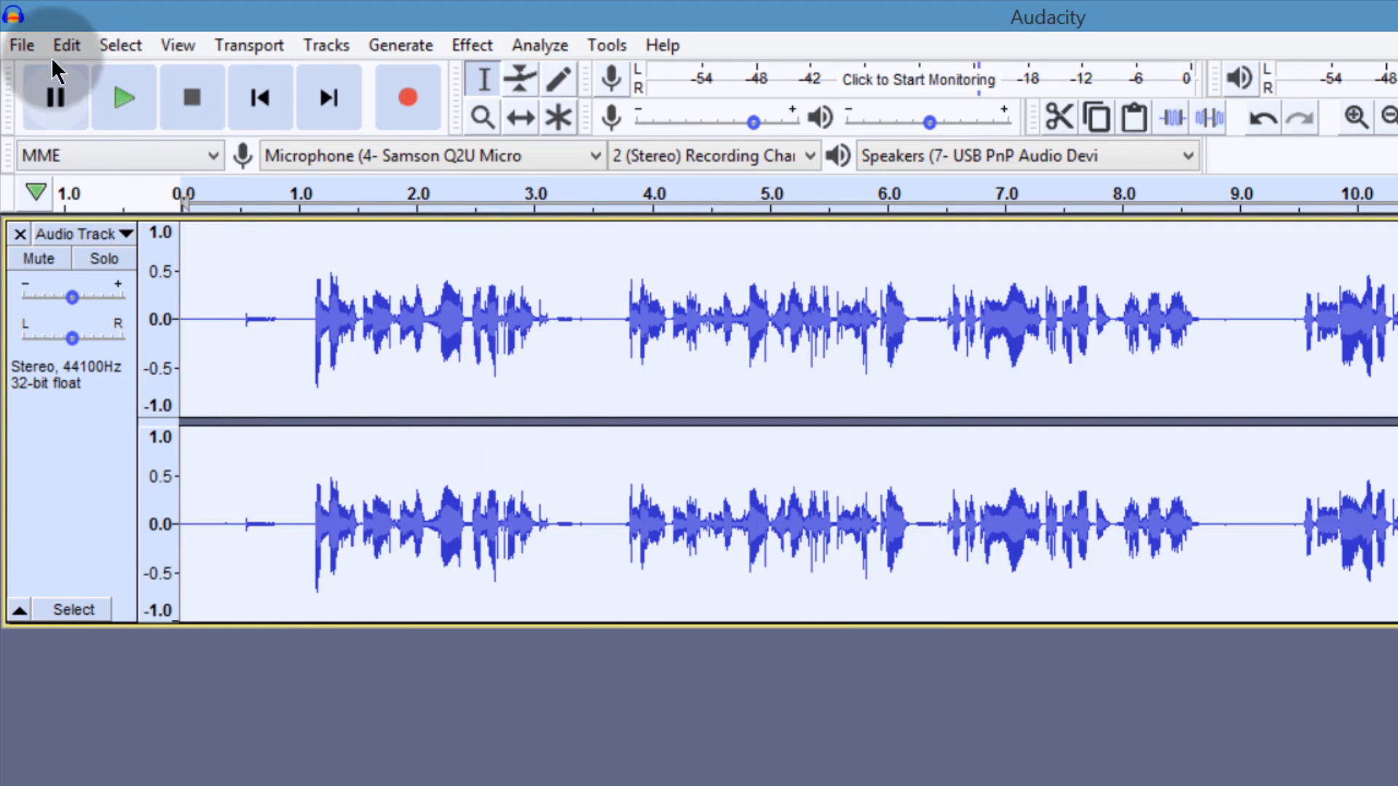
click(19, 45)
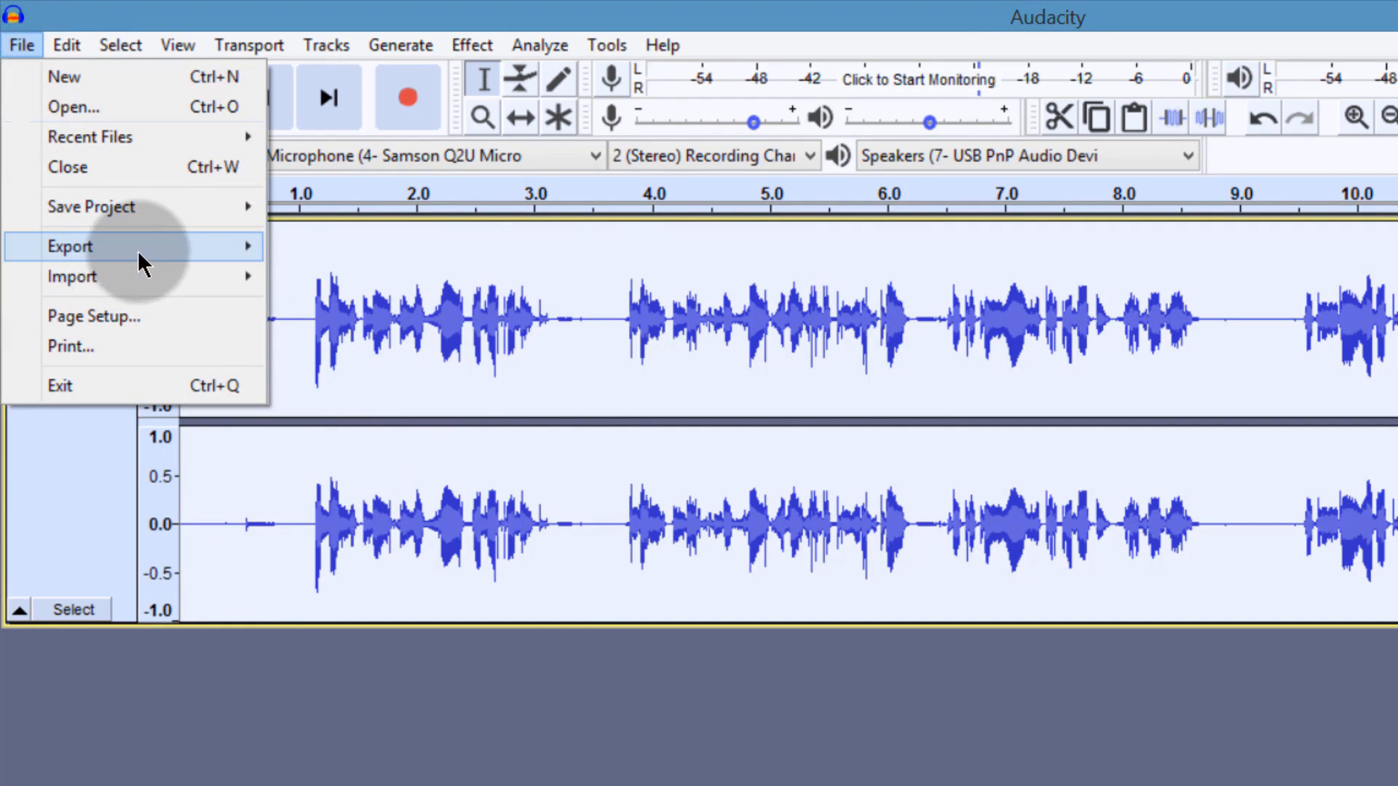
mouse_move(144, 251)
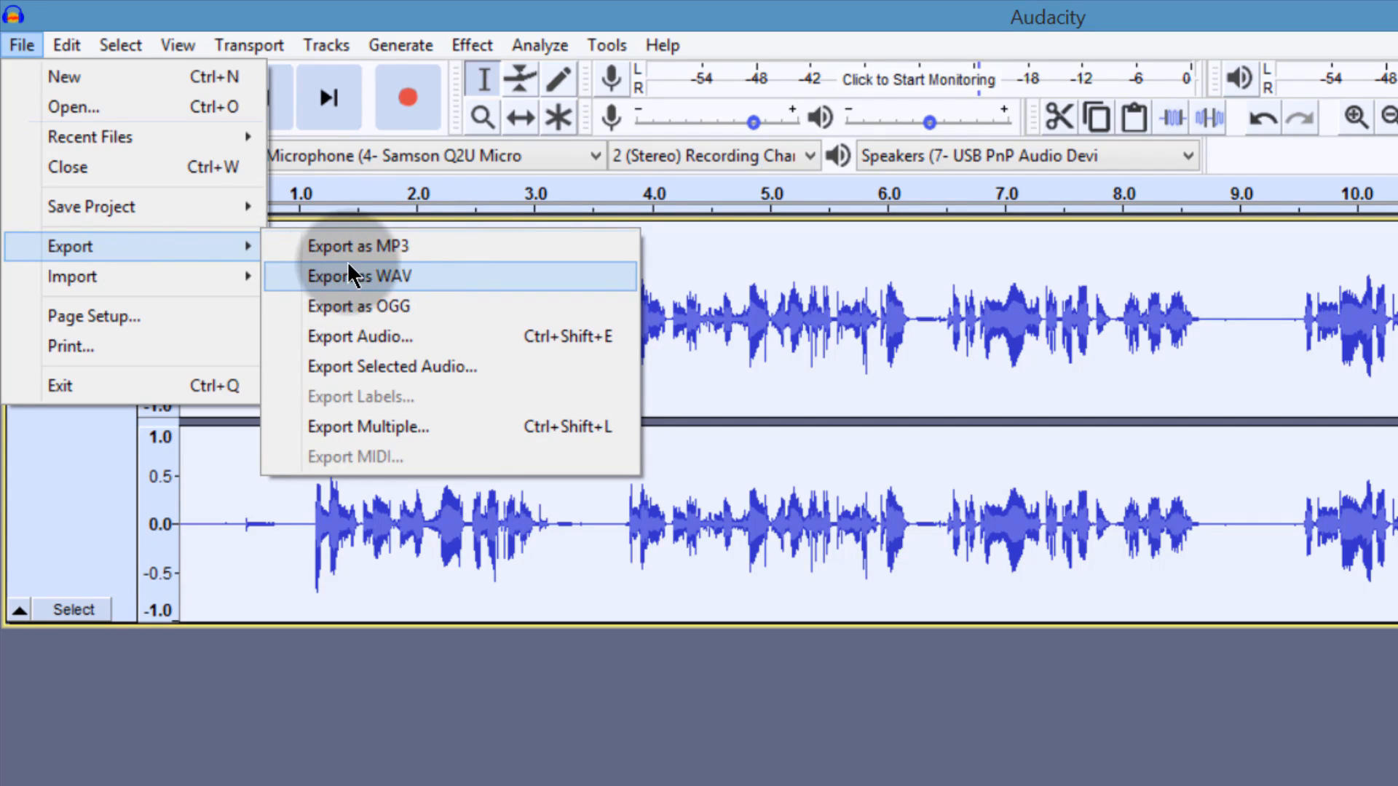
click(59, 400)
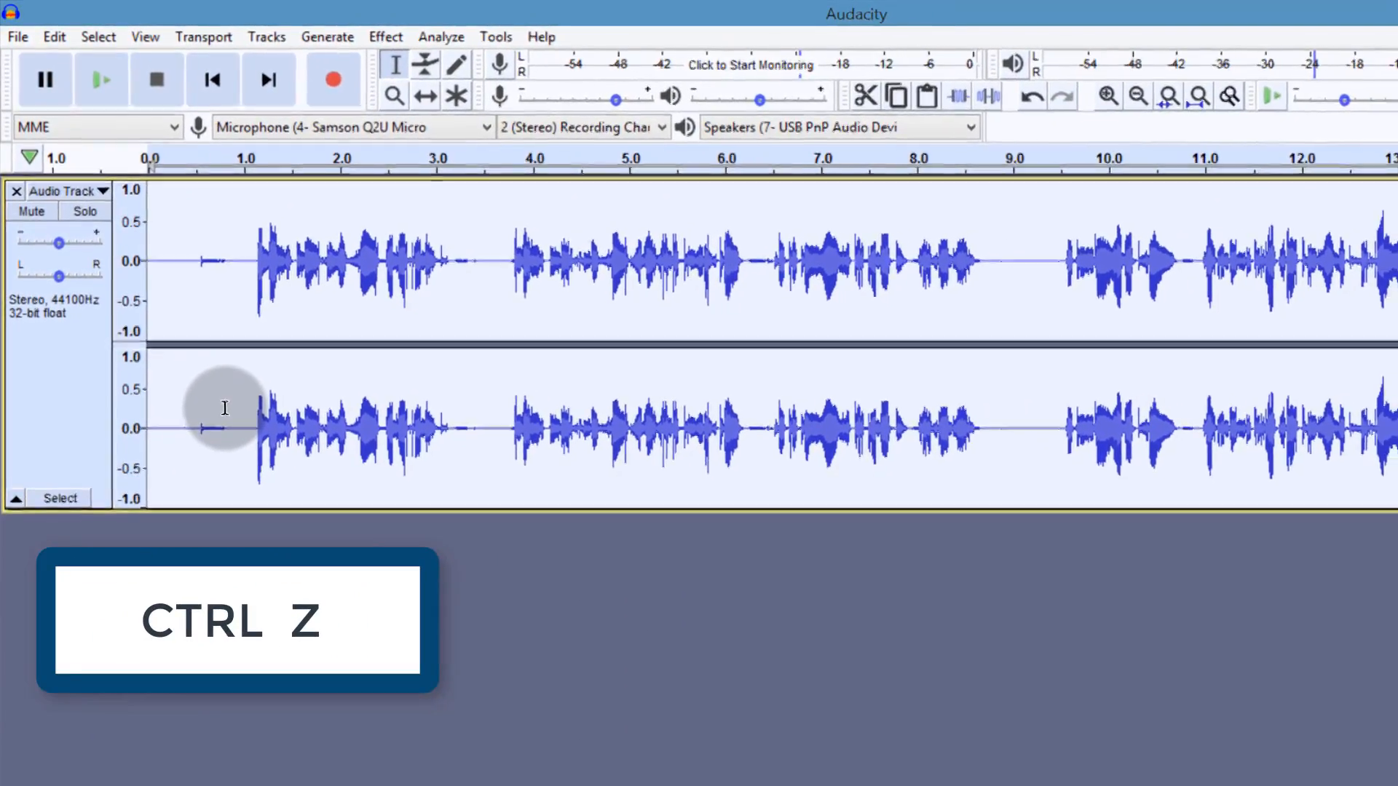
Undo the normalization and play back the first few seconds of the recording.
key(ctrl+z)
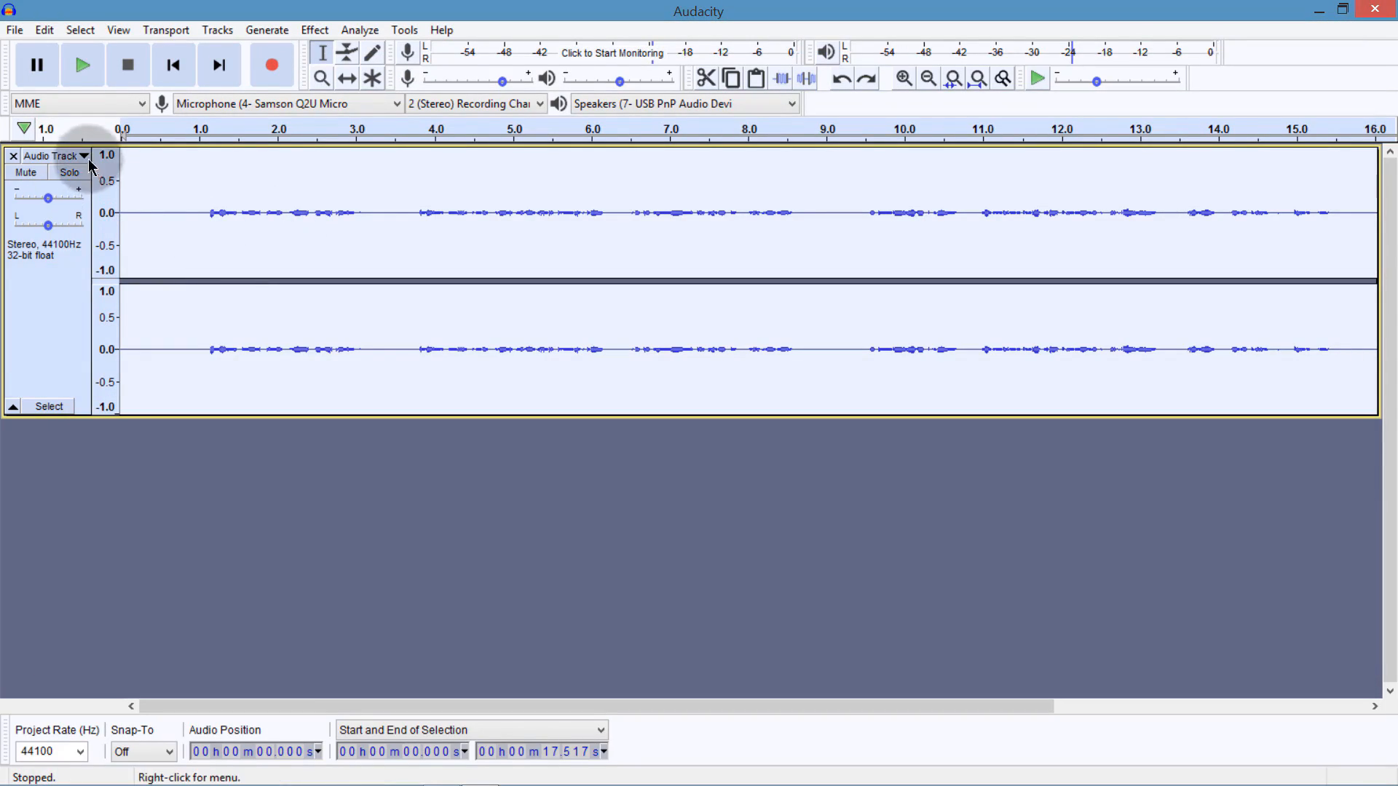
click(80, 65)
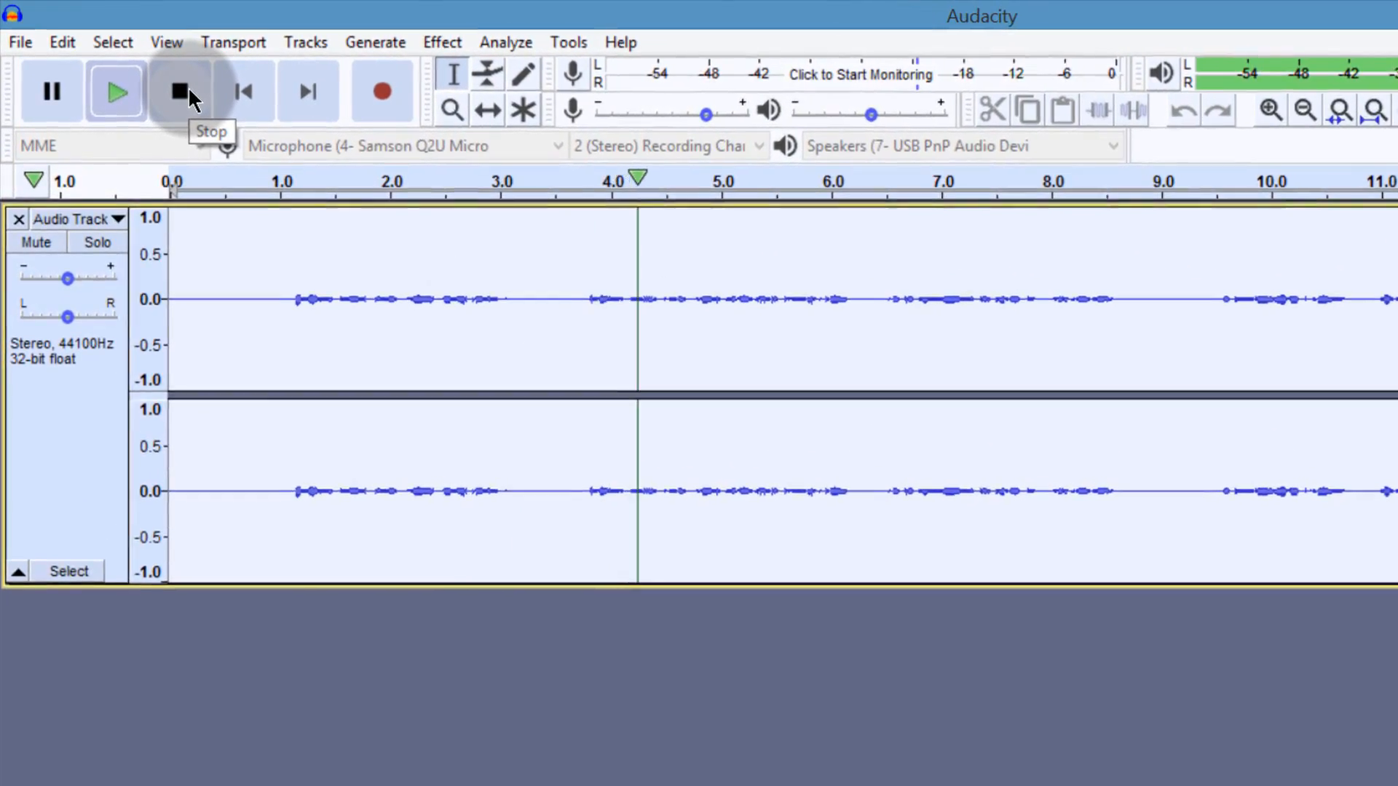
click(193, 92)
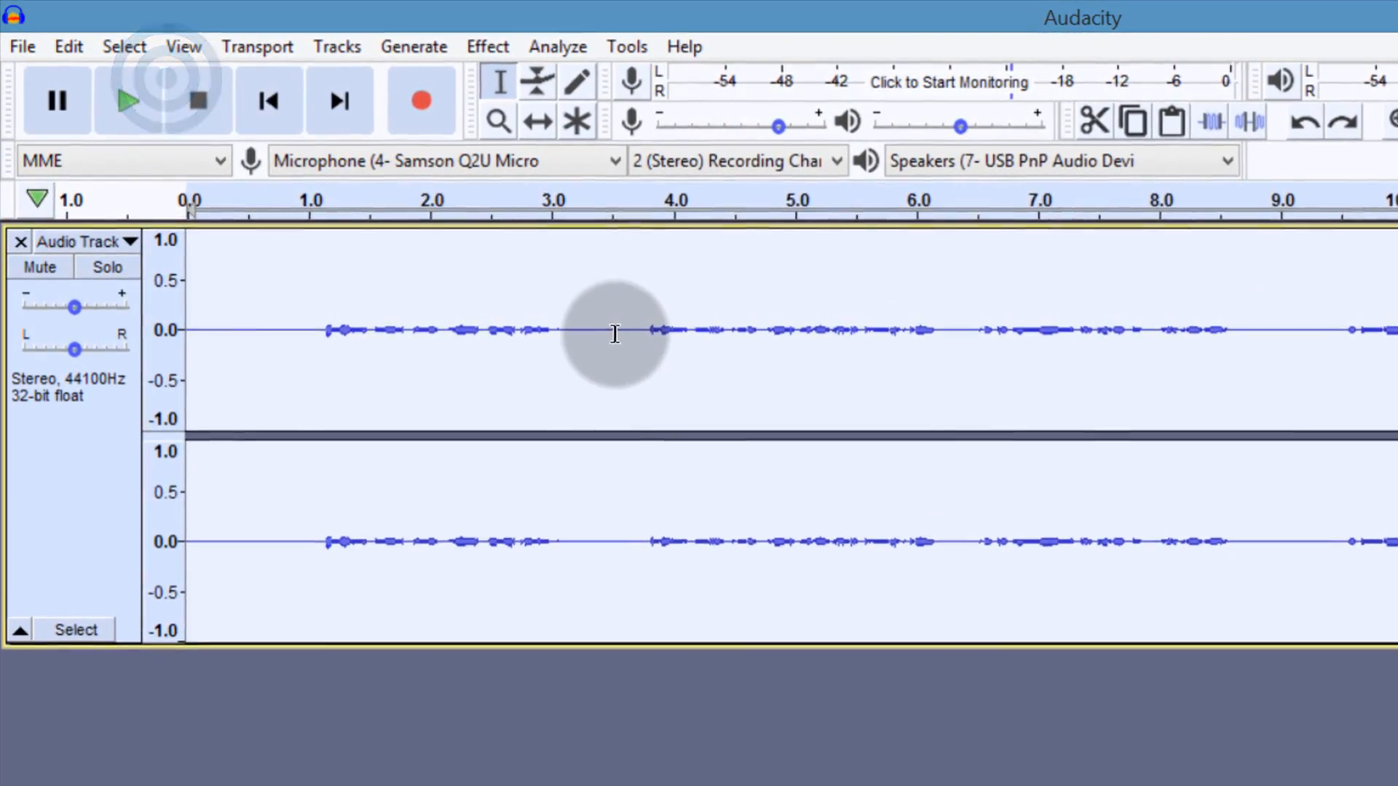
Delete the first spoken phrase, from about 0.2 to 3.5 seconds on the track.
click(571, 311)
drag(619, 337, 212, 330)
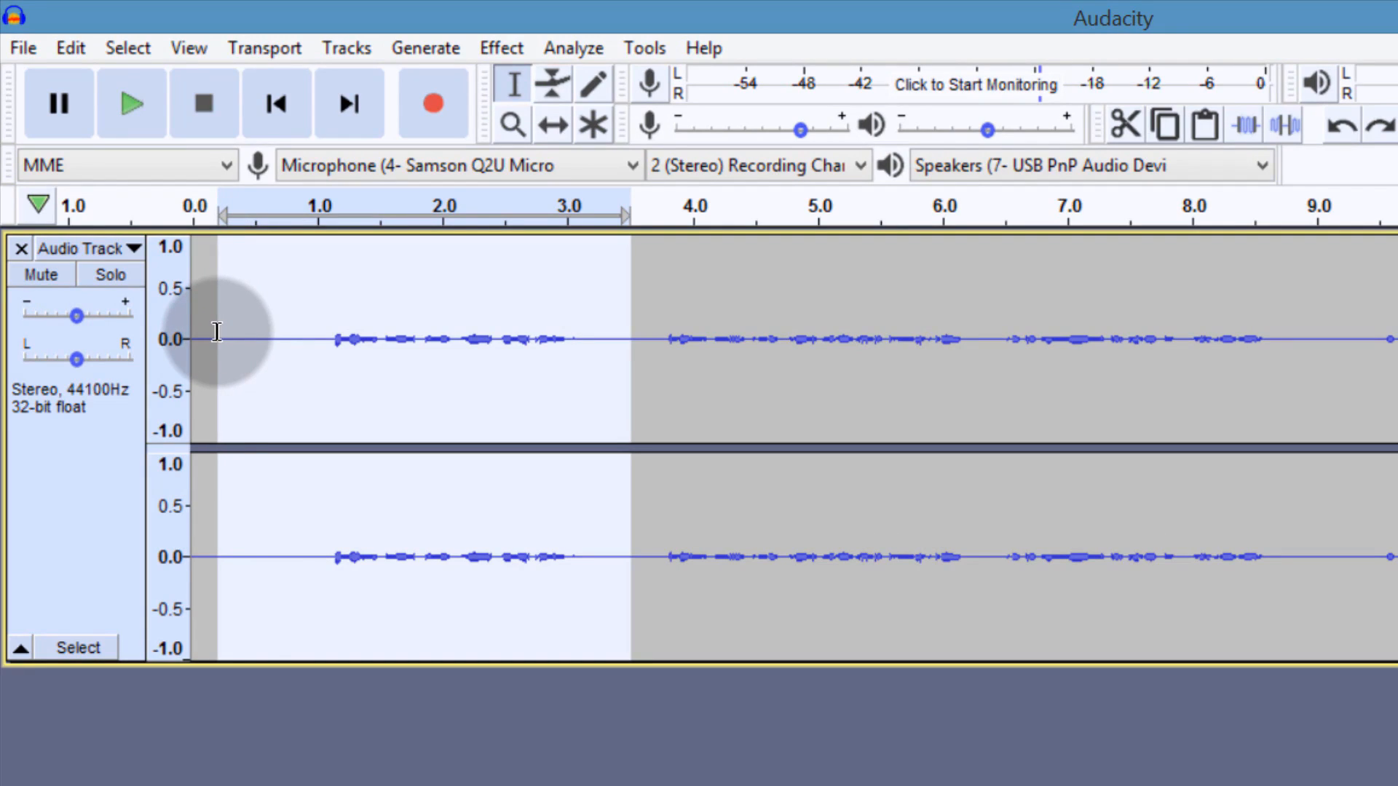
click(64, 47)
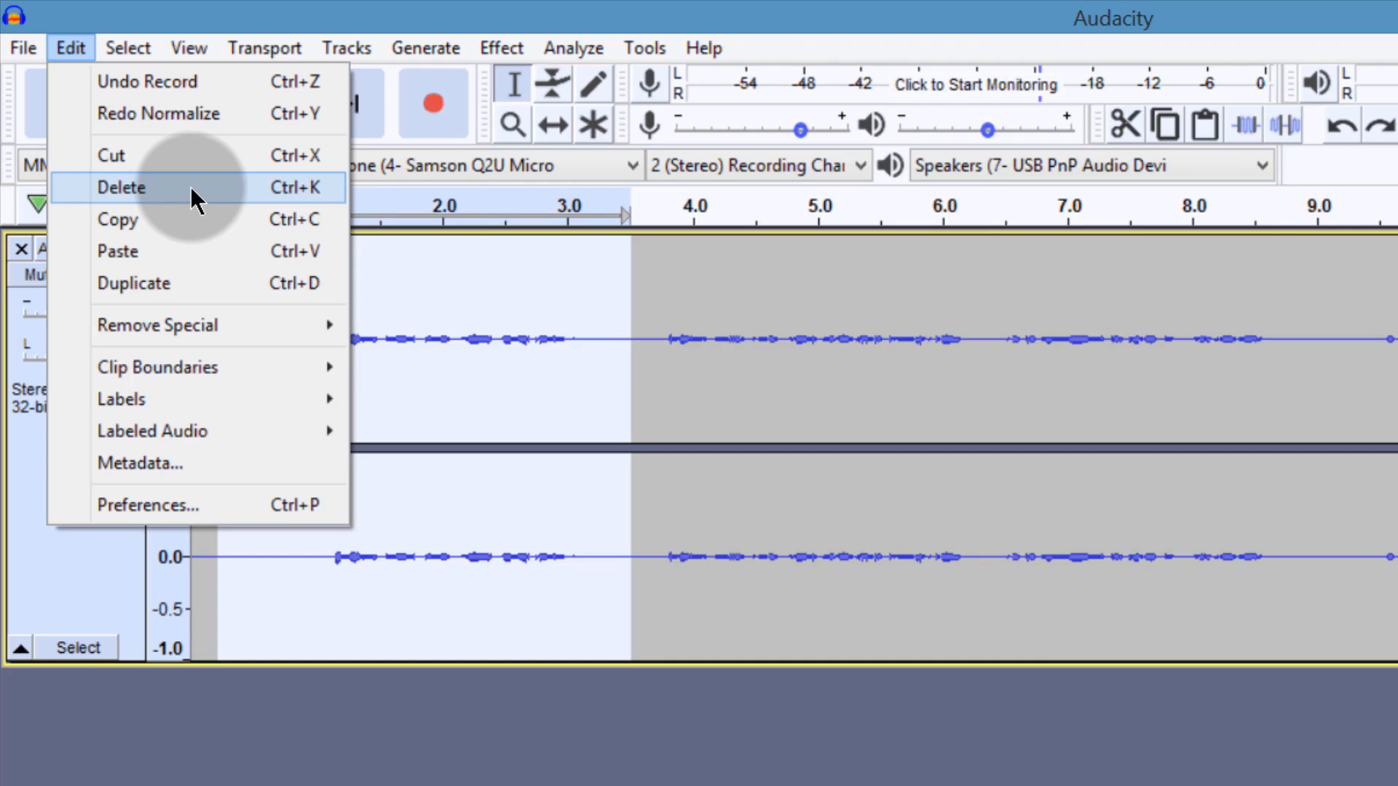
click(237, 18)
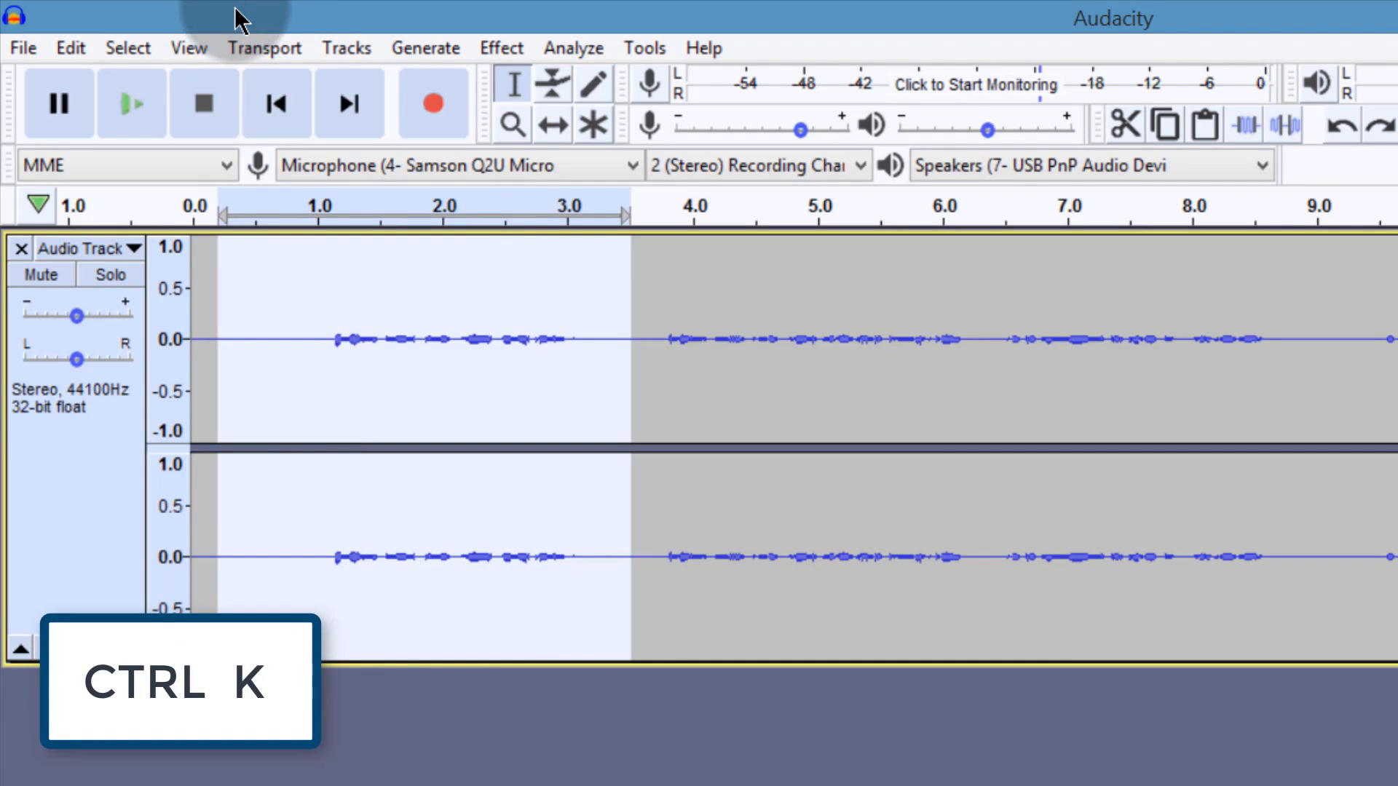
key(ctrl+k)
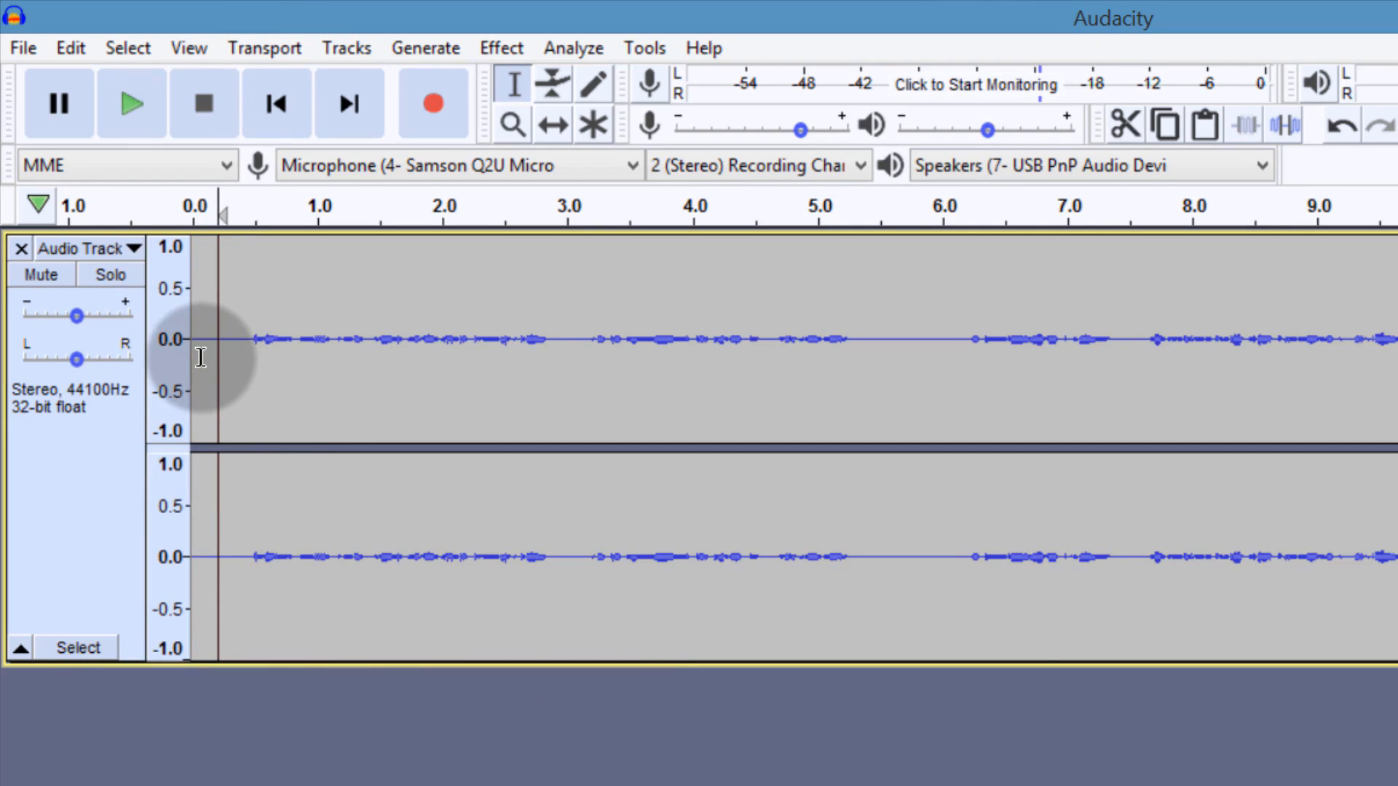
Select the entire shortened track and play it back from the start.
click(86, 416)
click(178, 99)
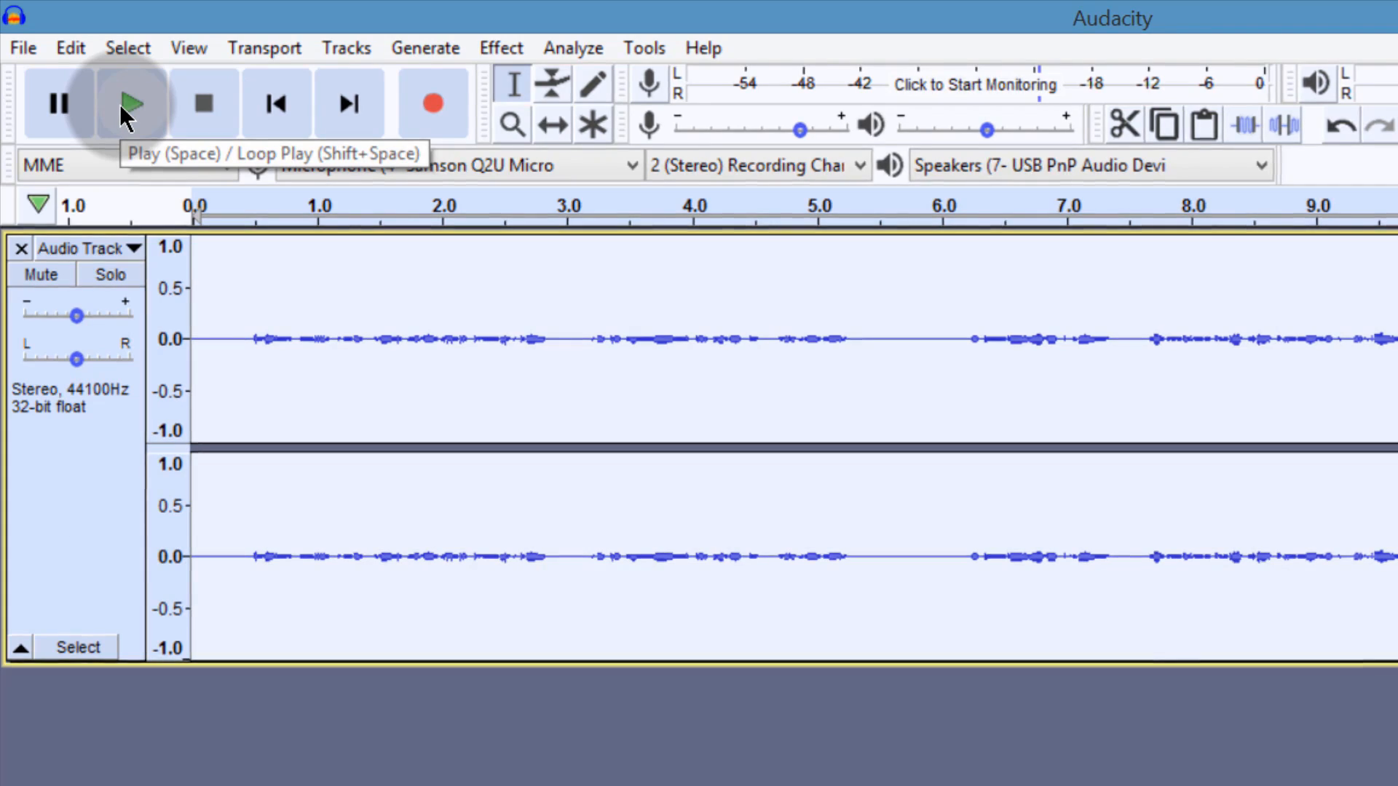
click(102, 84)
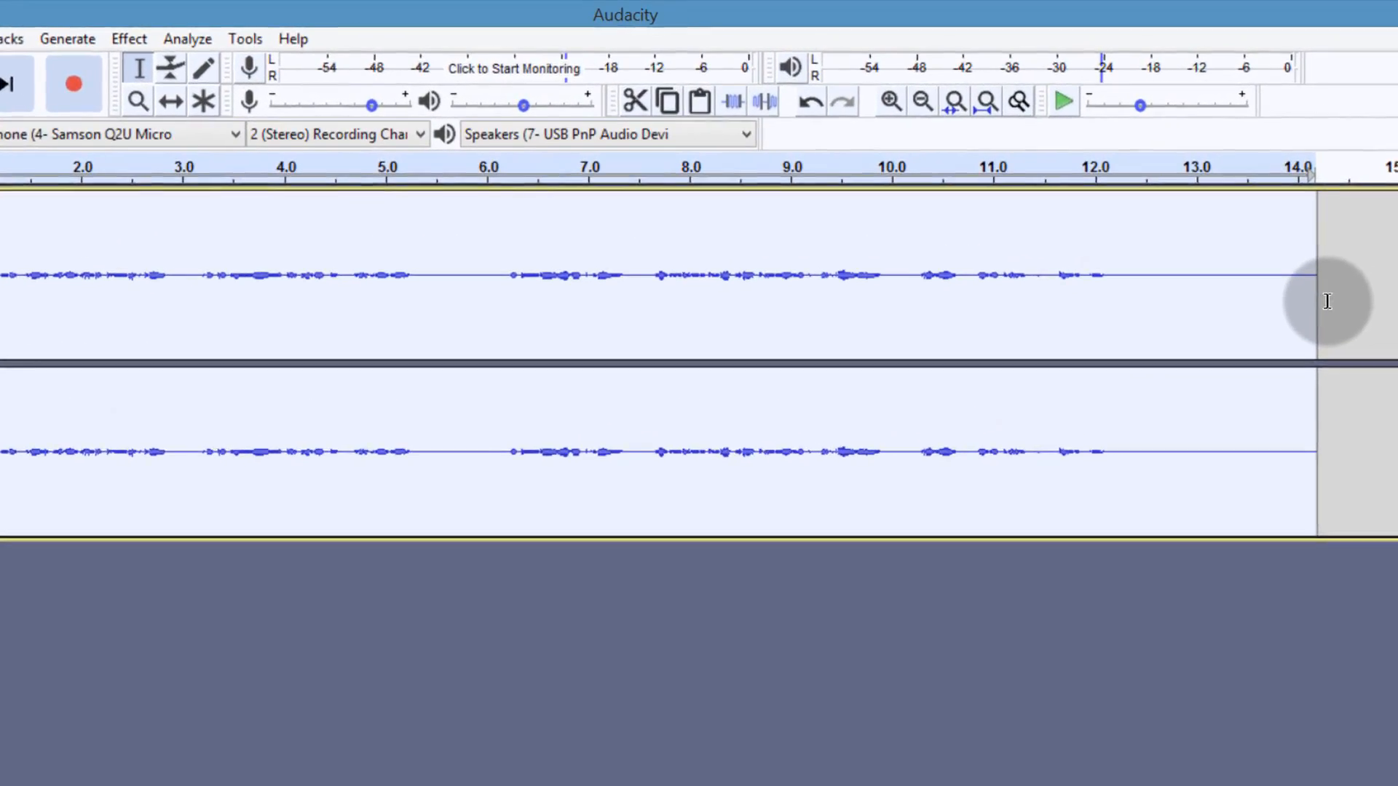
drag(1238, 336, 1090, 334)
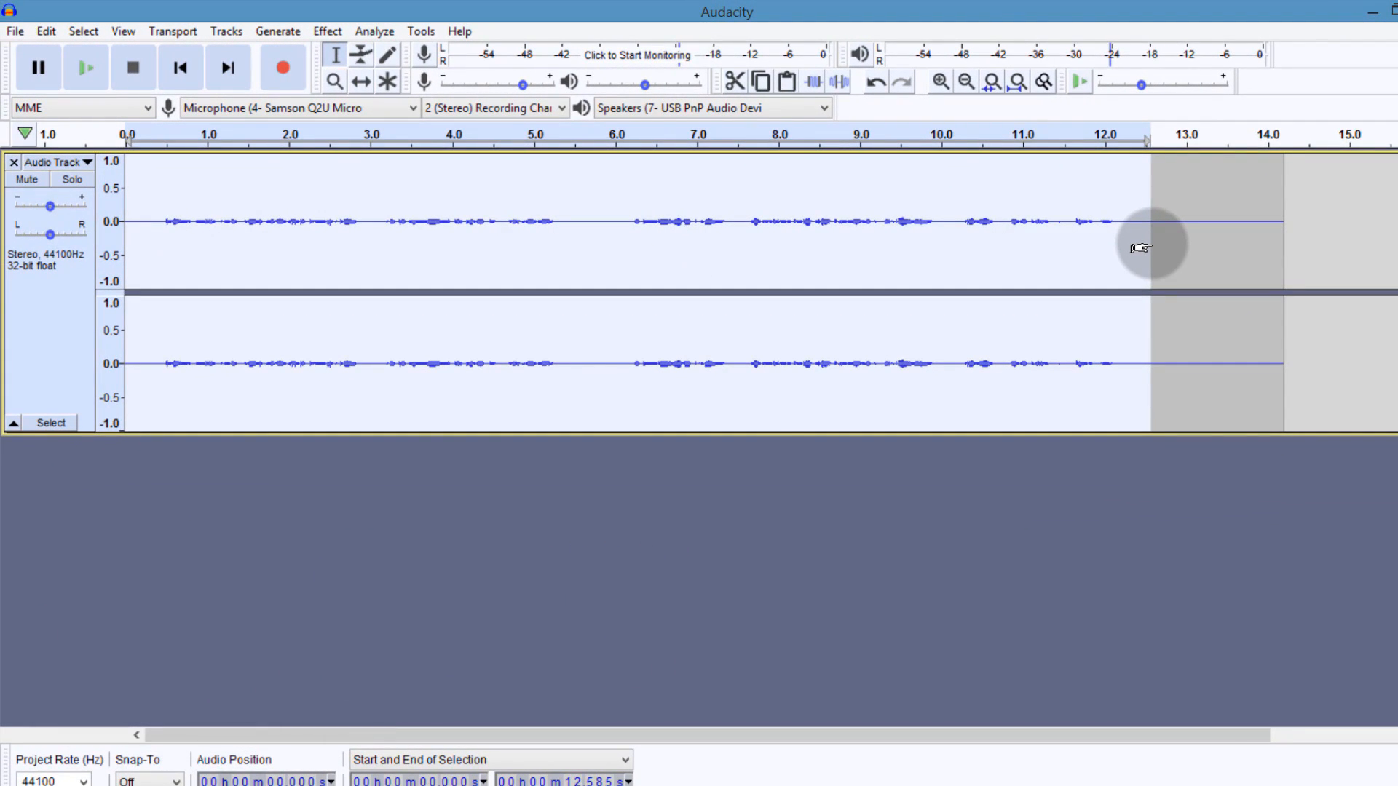
key(ctrl+k)
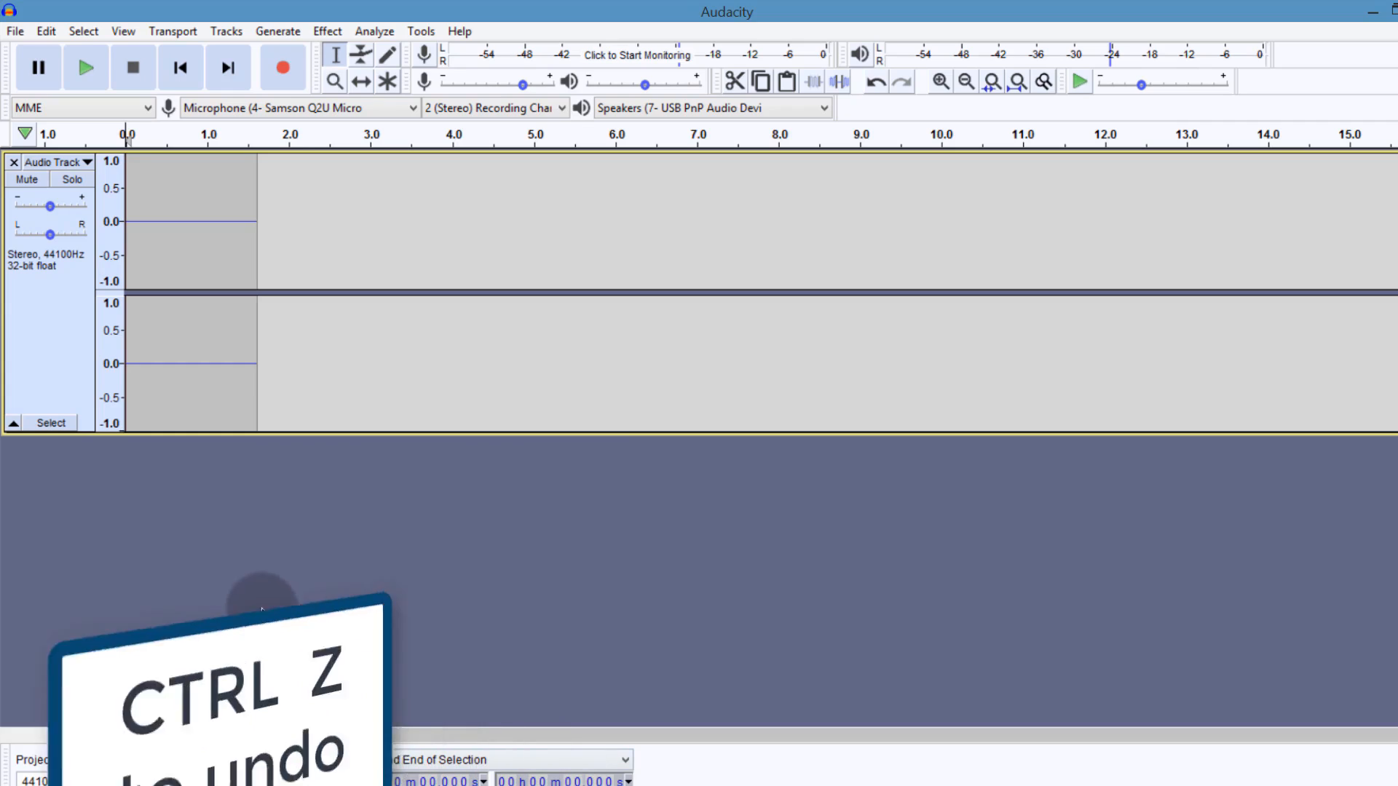
key(ctrl+z)
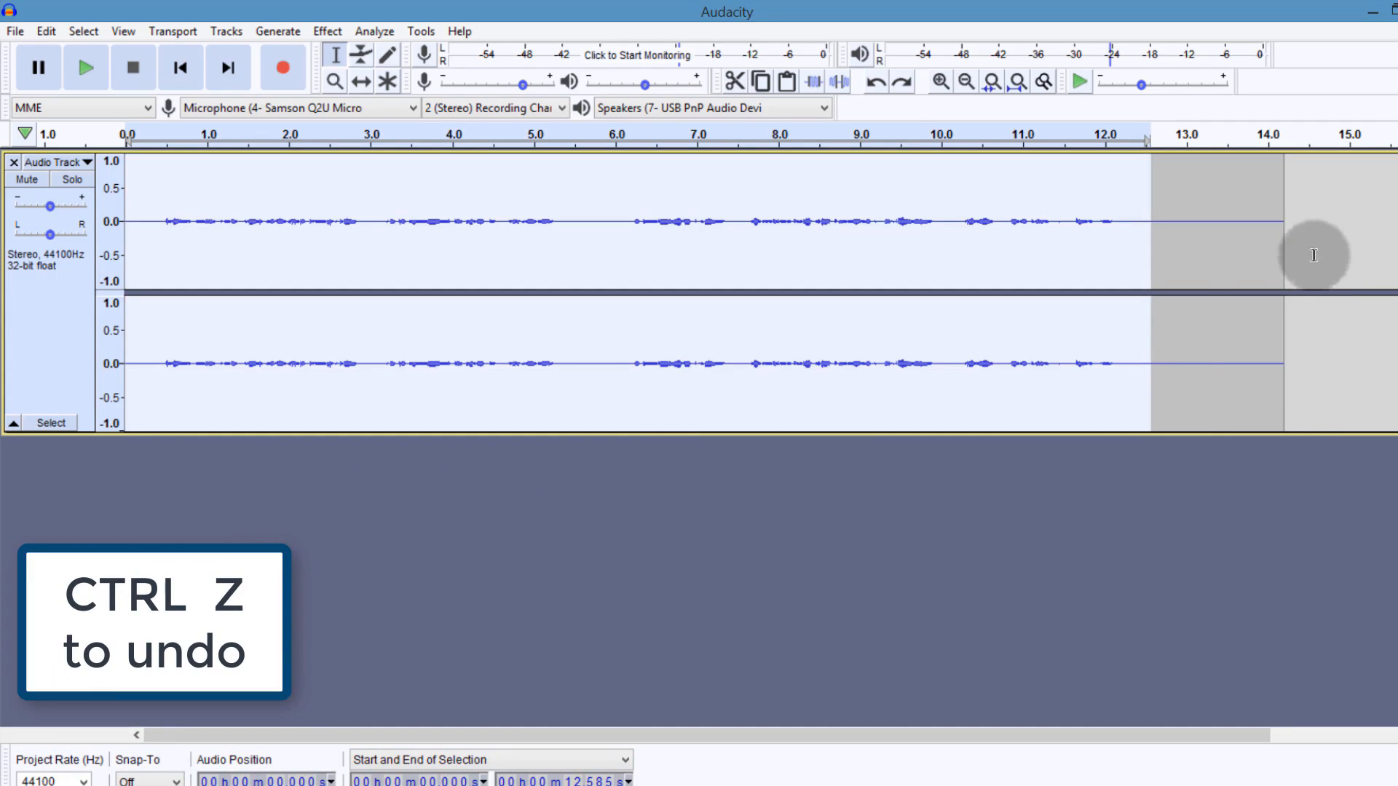
Delete the trailing silence from about 12.8 seconds to the end of the track.
click(1238, 212)
click(1169, 224)
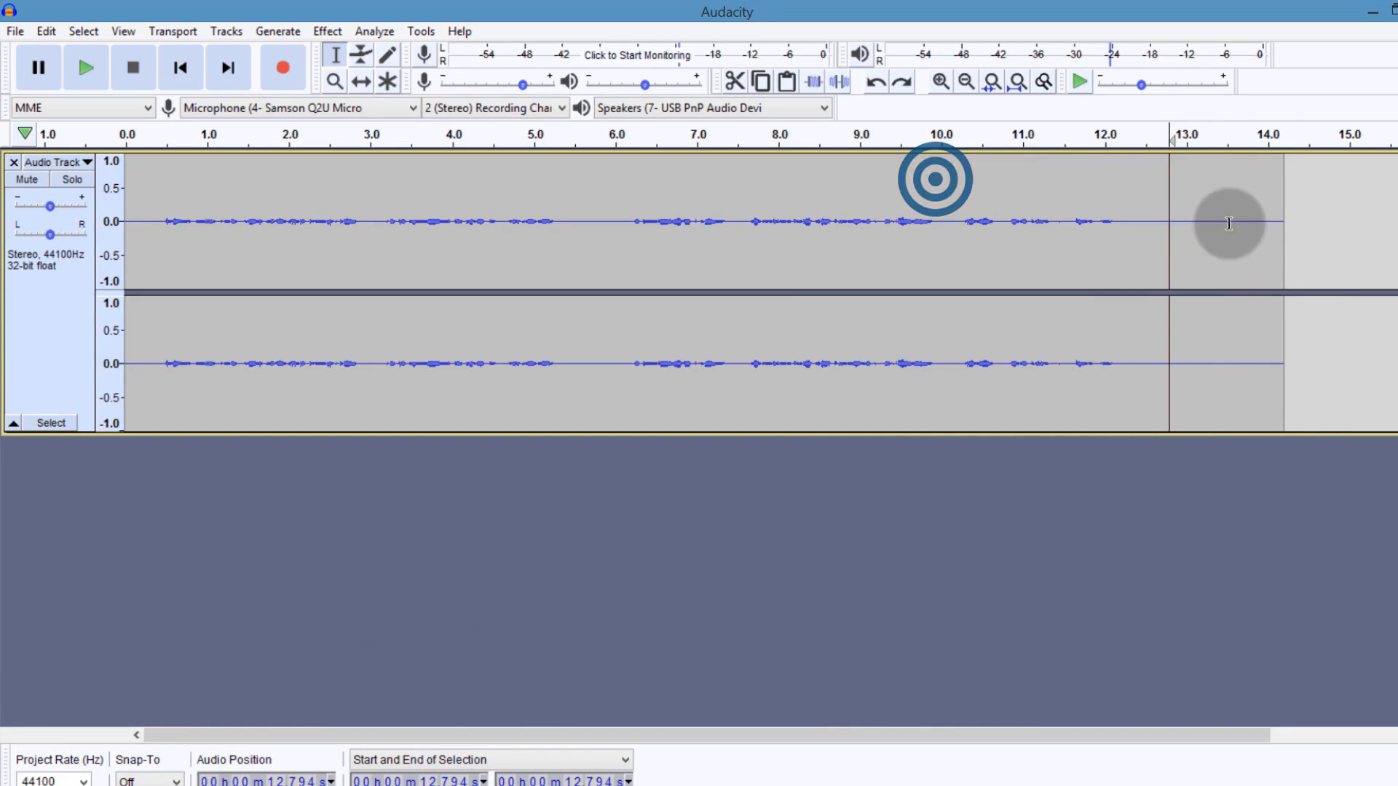
drag(1229, 224, 1287, 237)
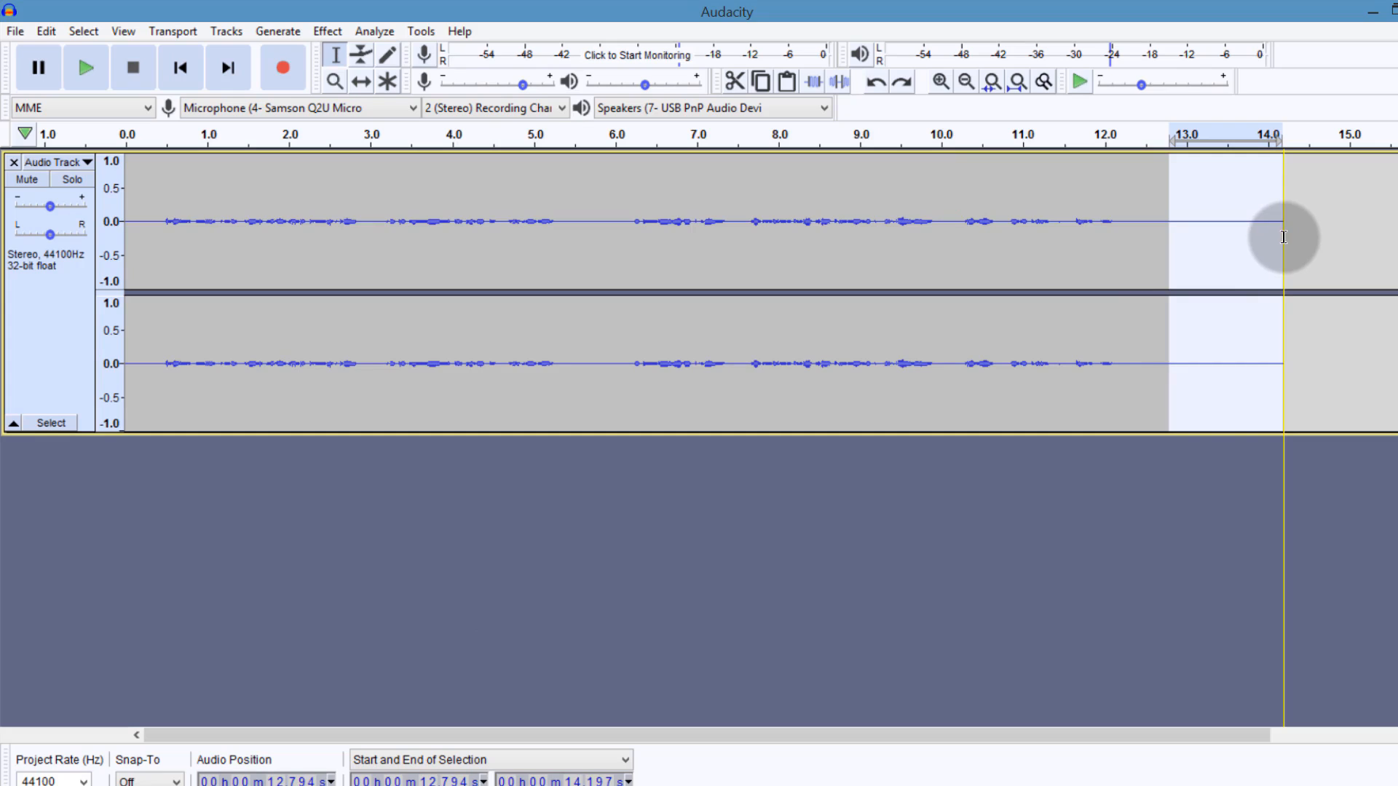
key(Delete)
click(1090, 211)
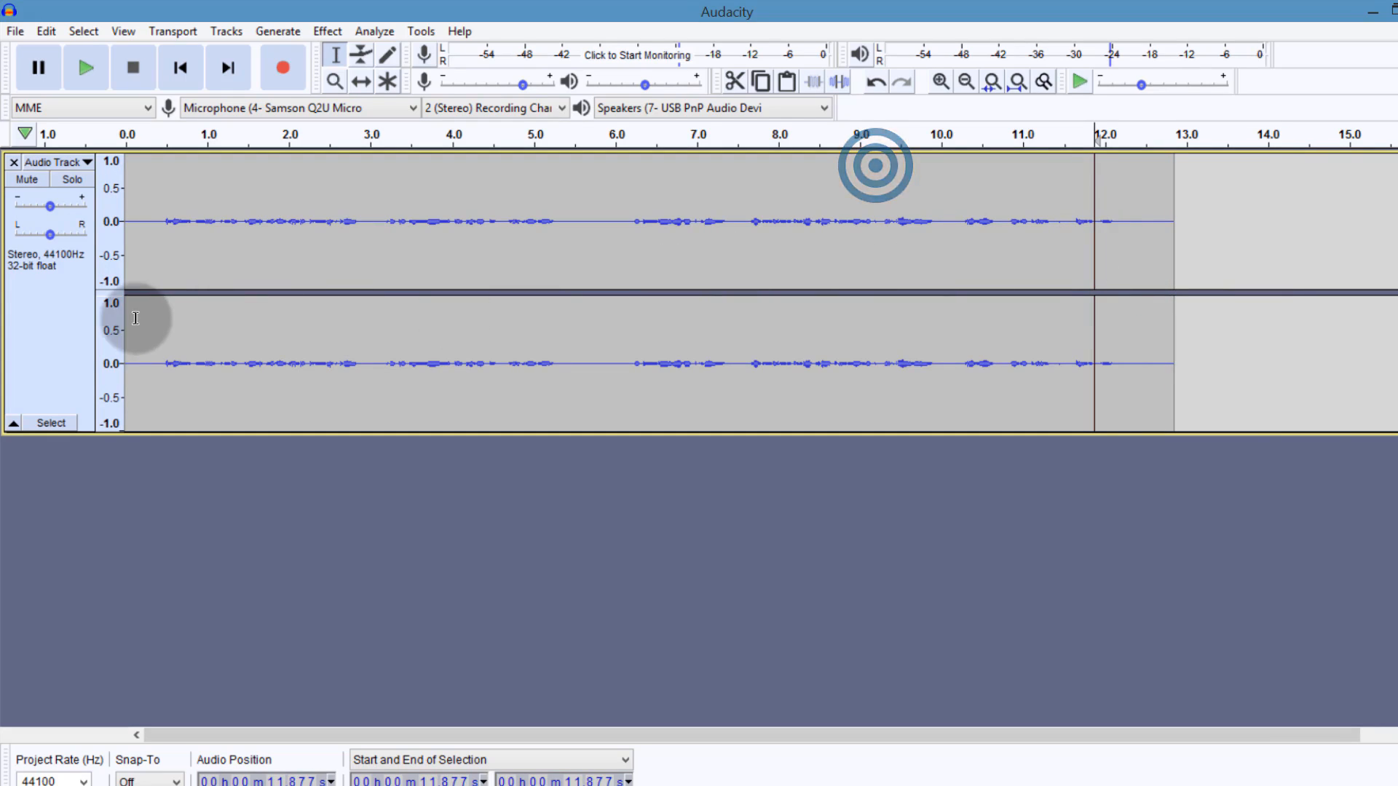
click(45, 271)
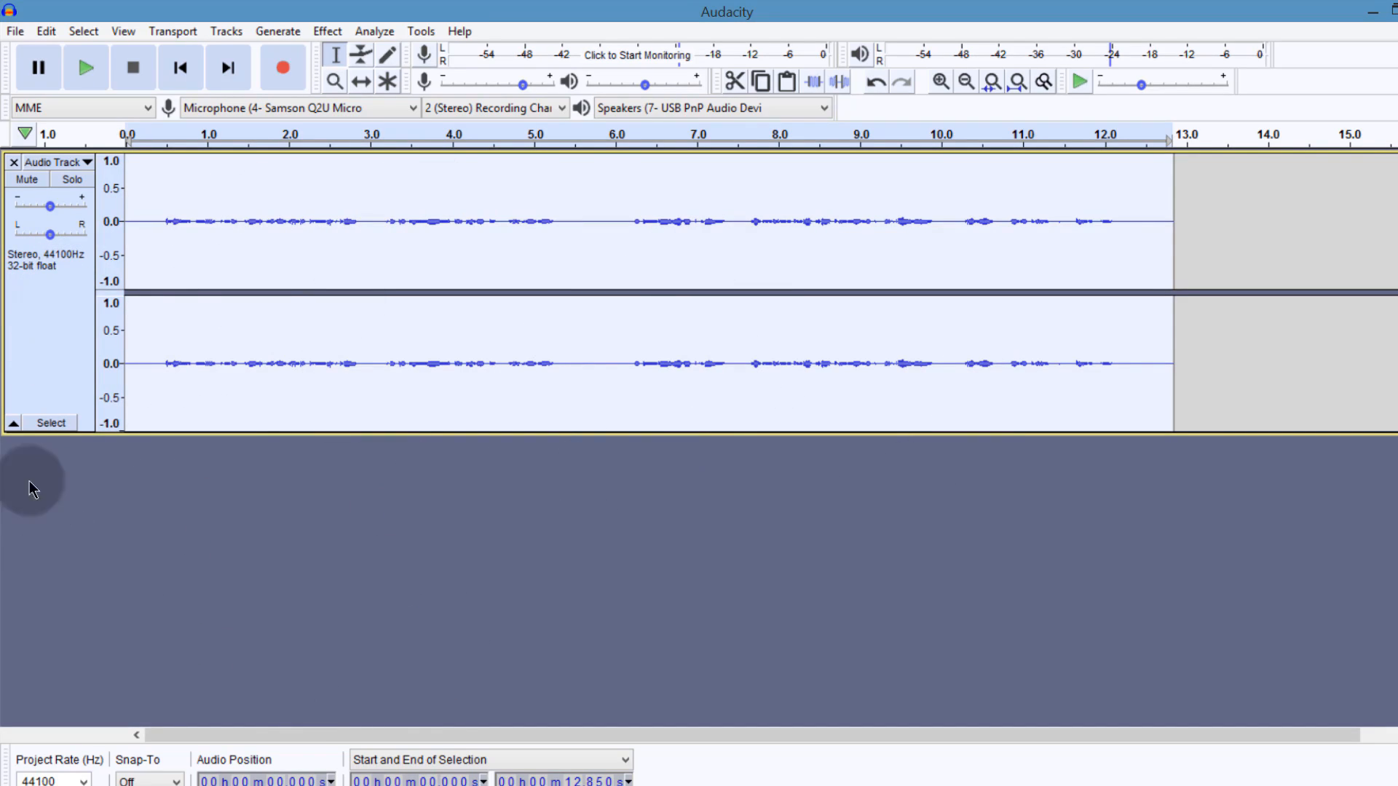
click(33, 260)
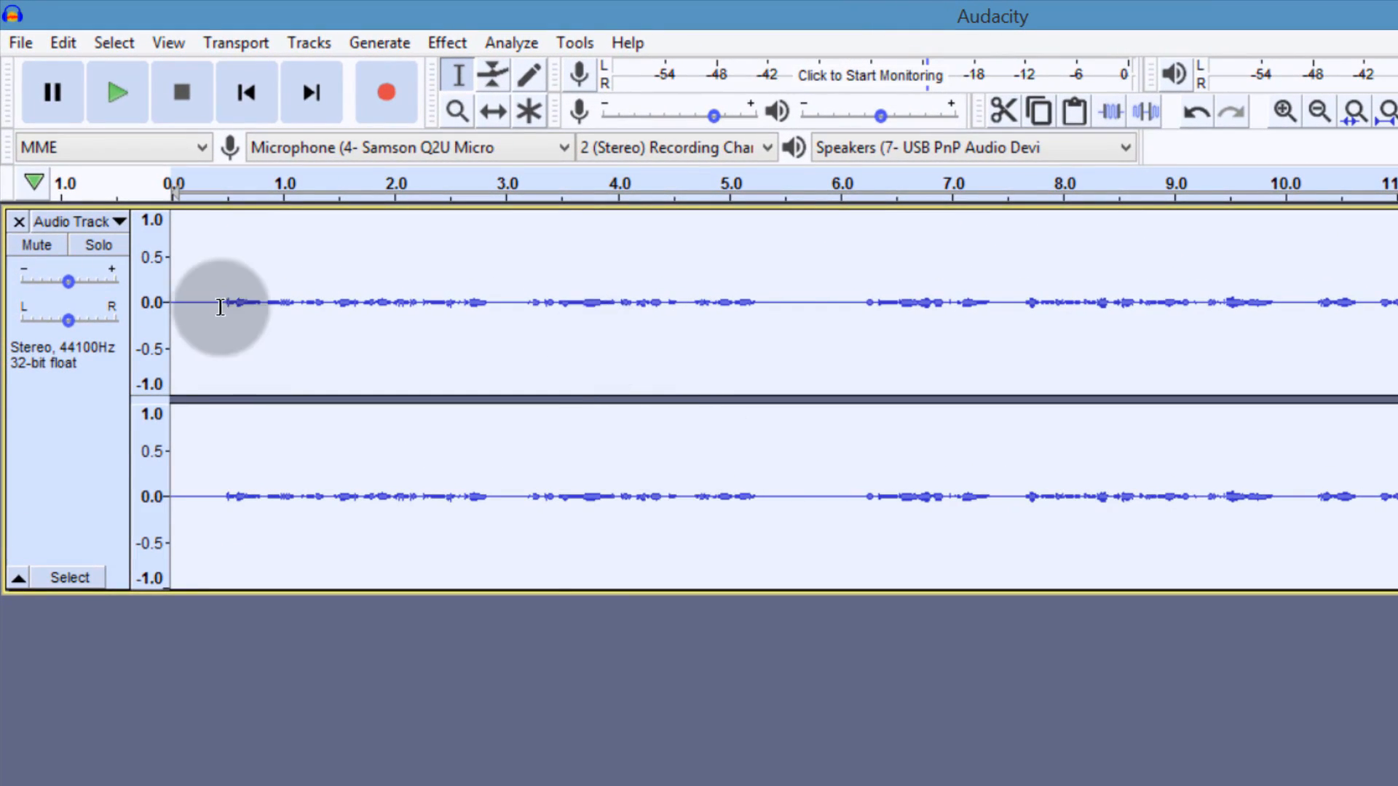
drag(187, 313, 559, 343)
click(54, 355)
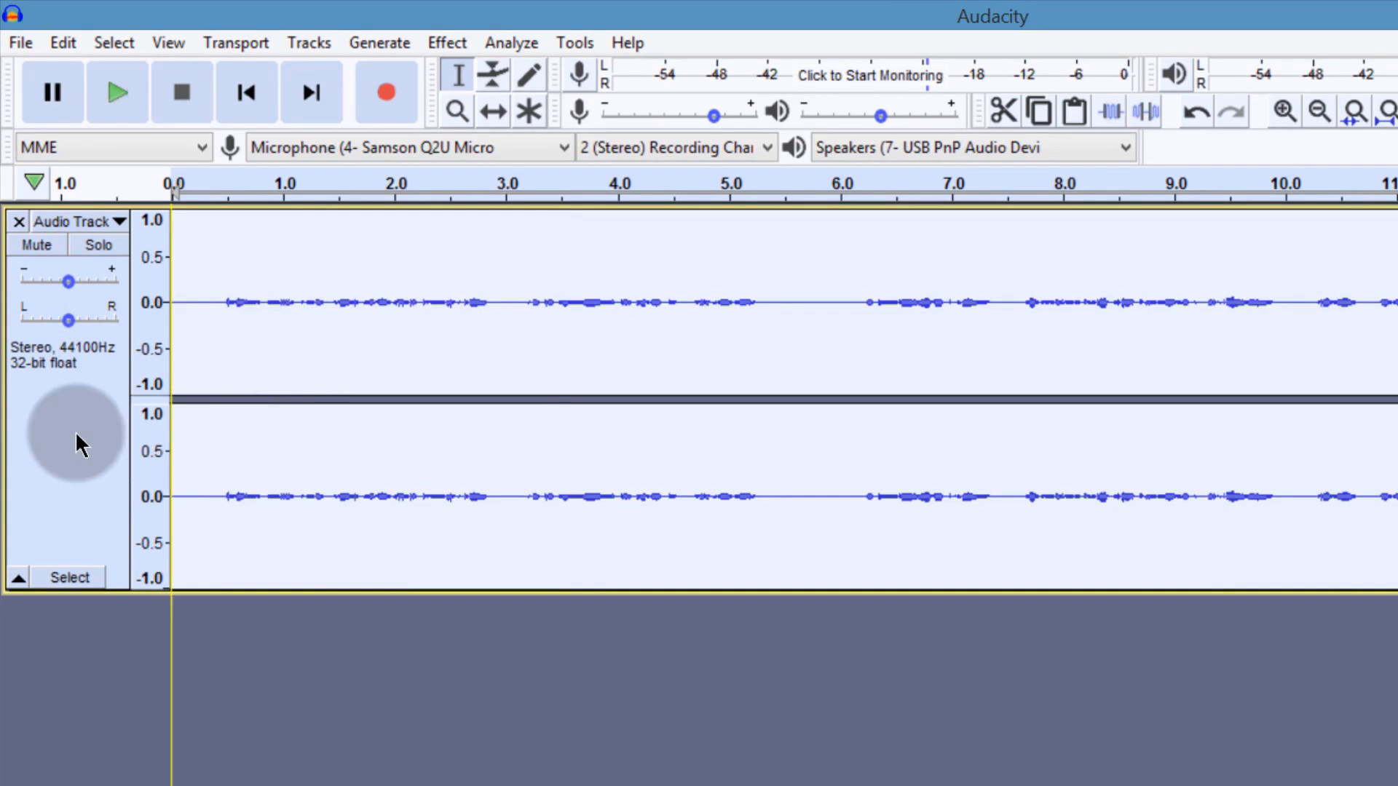
click(43, 341)
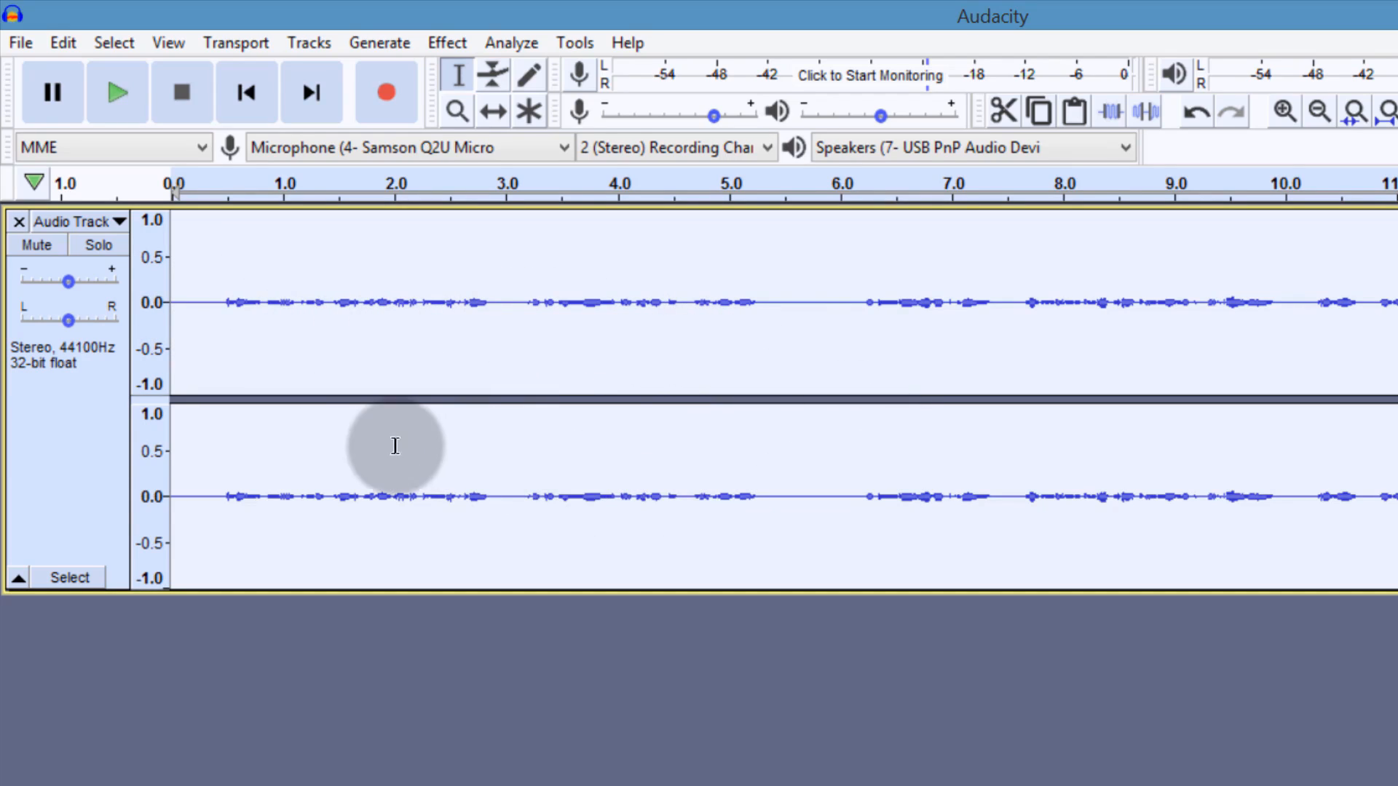
Apply the Change Tempo effect to the entire track with a percent change of 8.000.
click(49, 370)
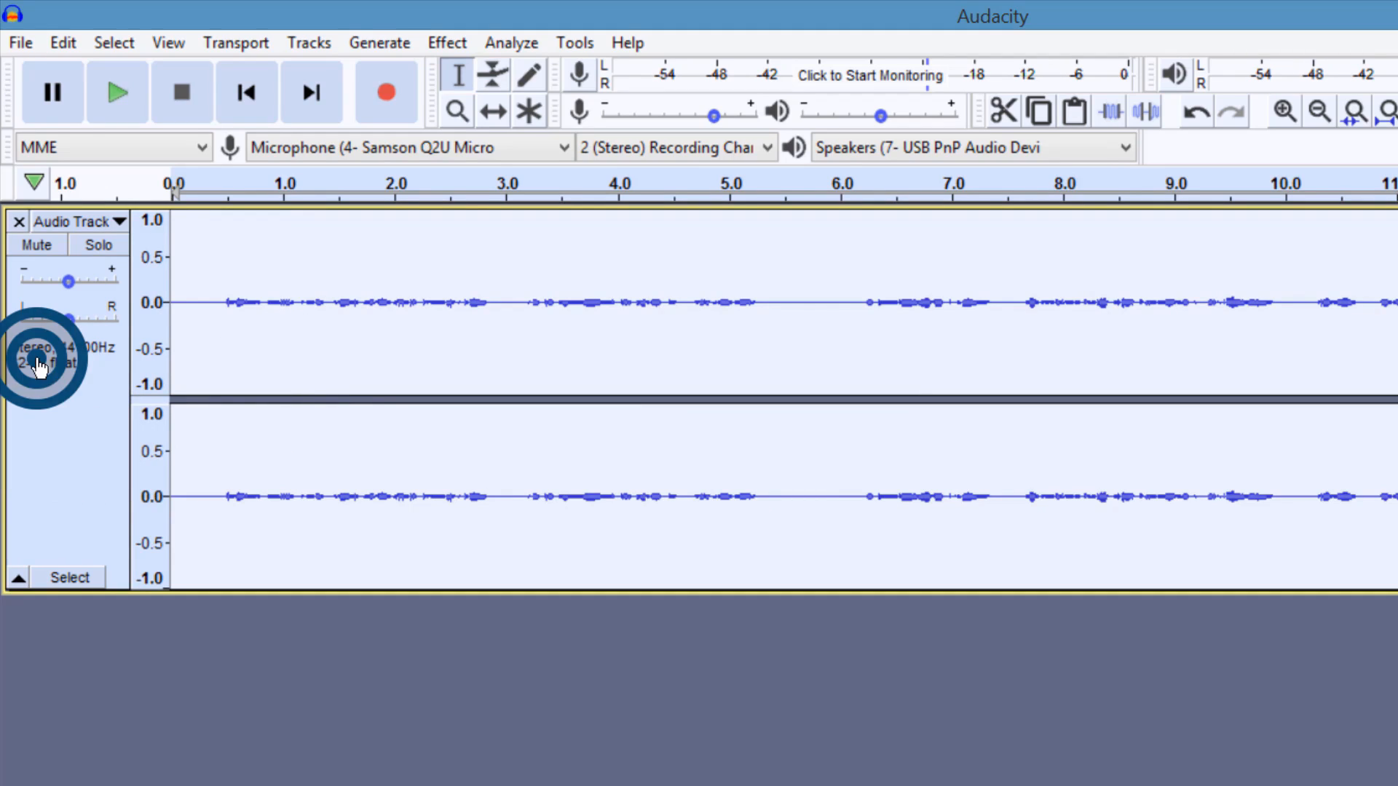
click(455, 44)
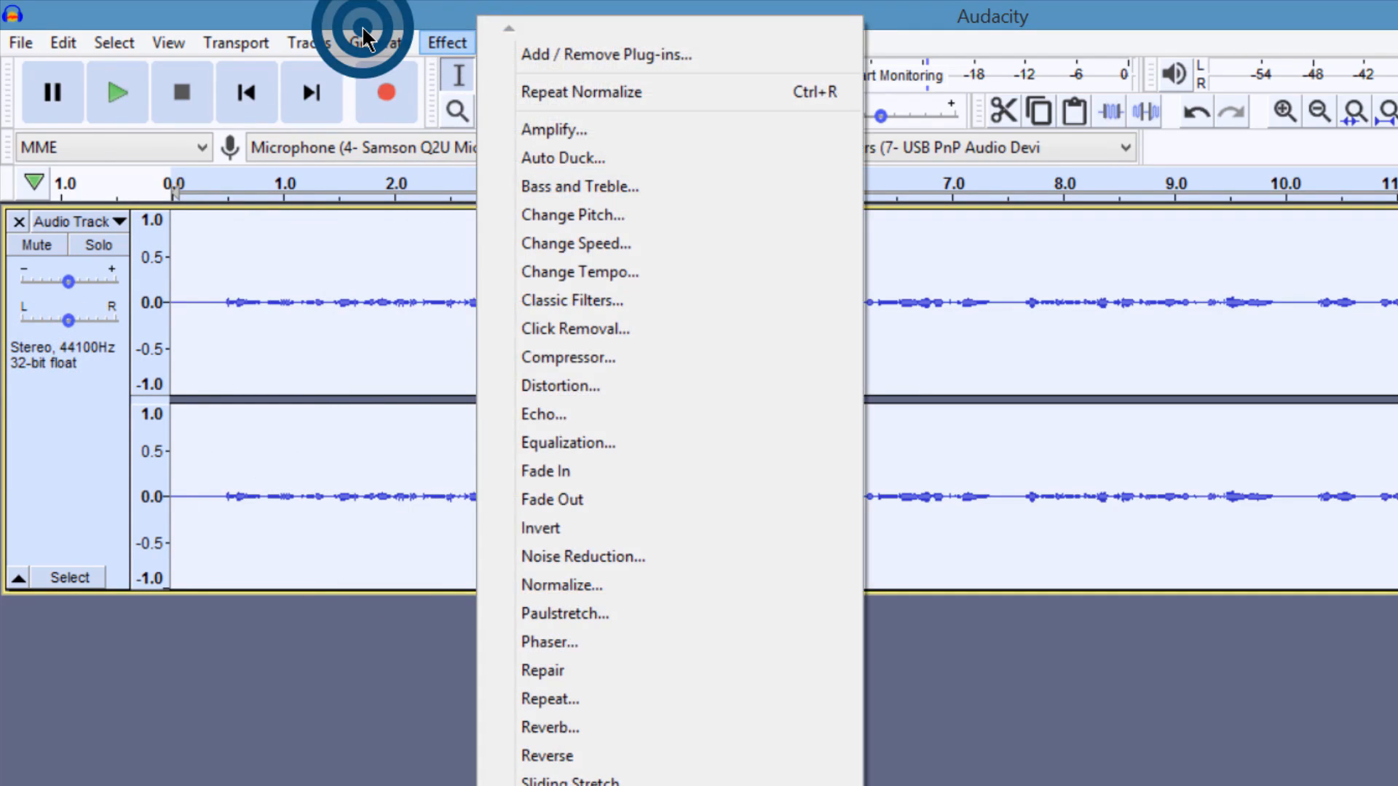
click(561, 272)
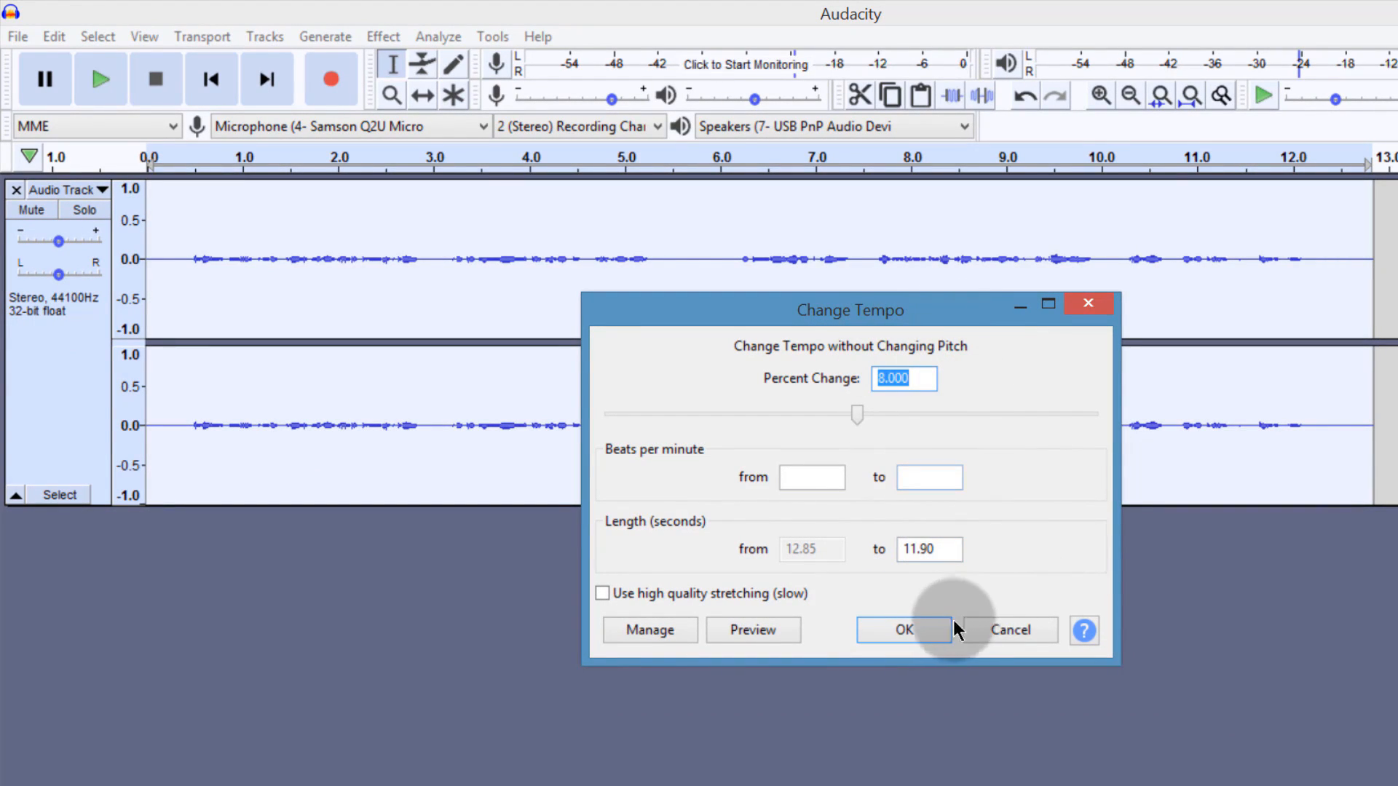
click(910, 632)
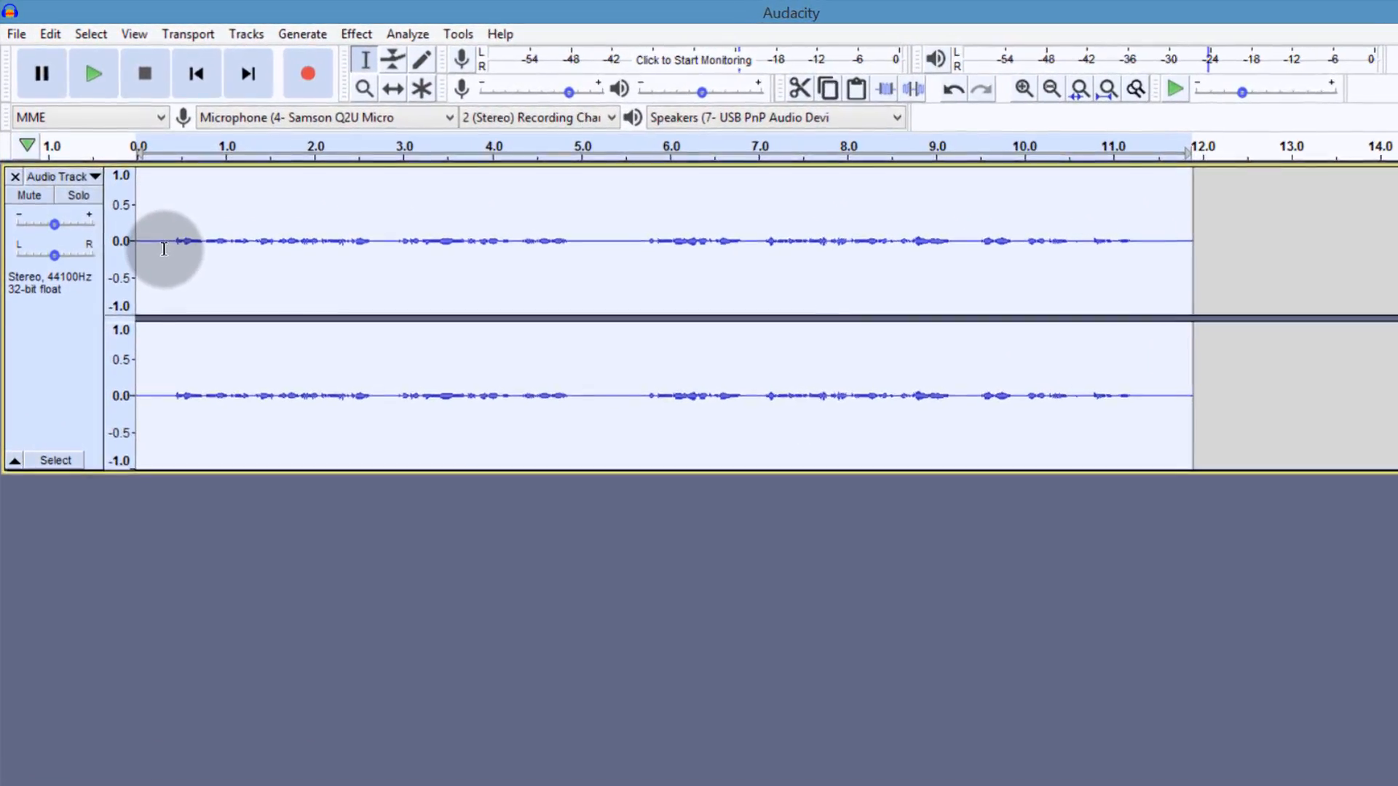
Capture a noise profile from the silence before the speech, about 0.1 to 0.3 seconds on the track.
drag(151, 223, 152, 264)
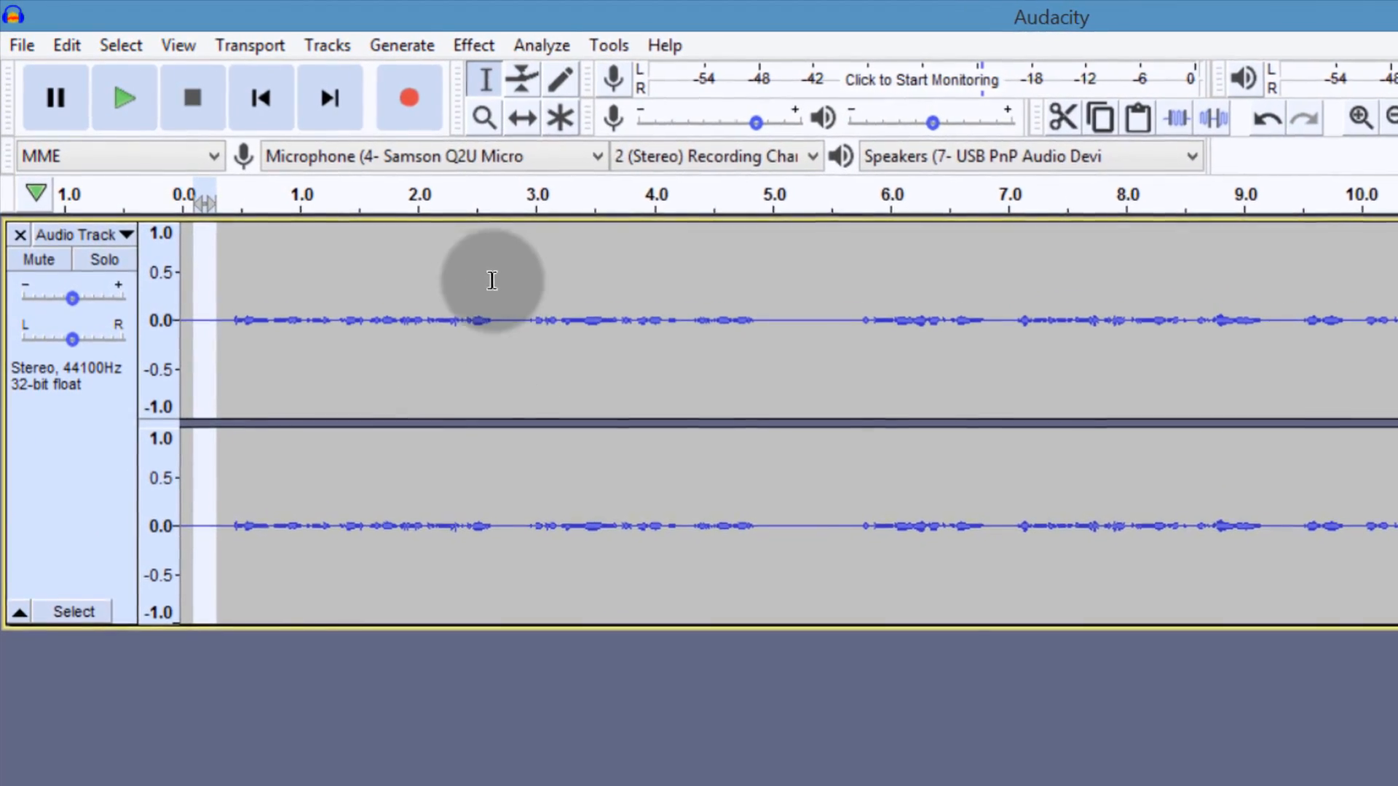
click(228, 370)
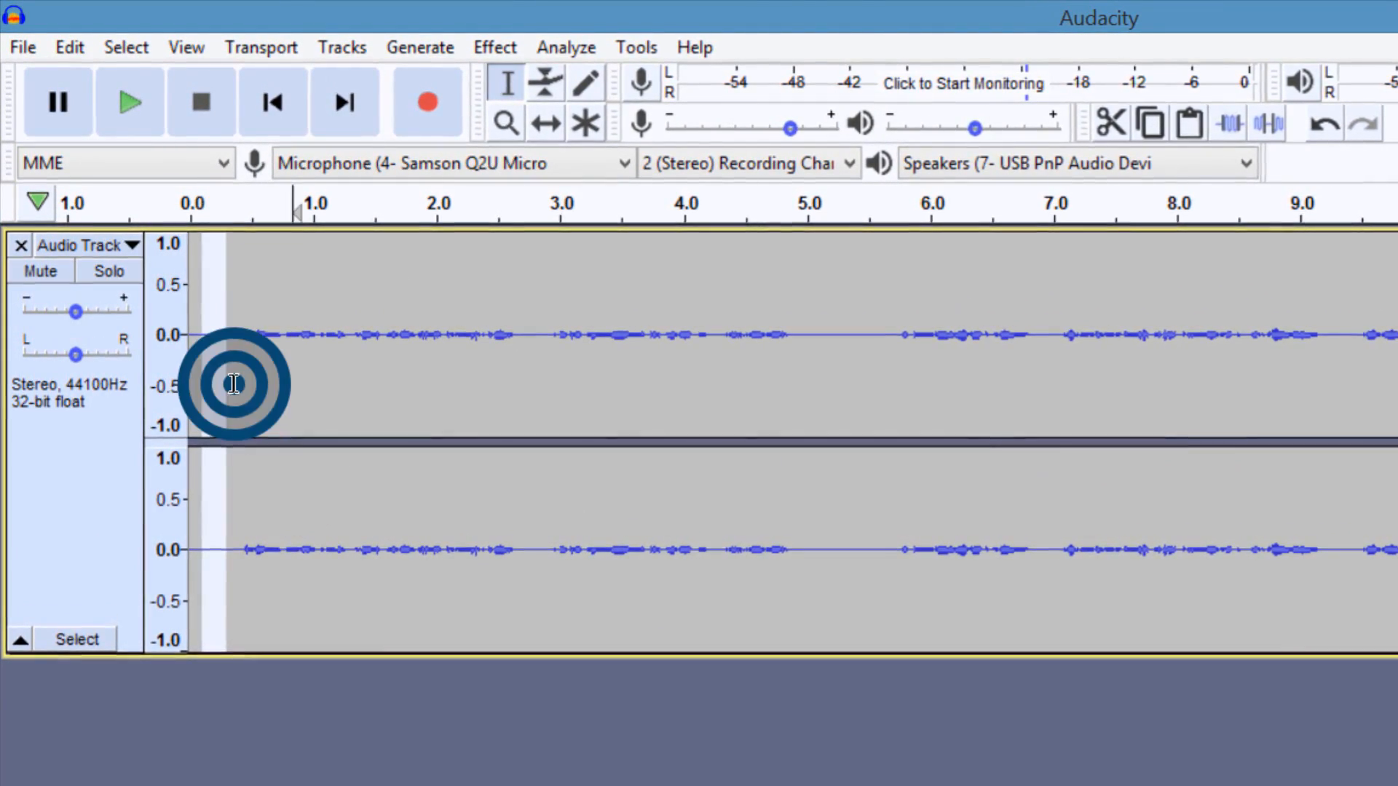
drag(232, 340, 207, 342)
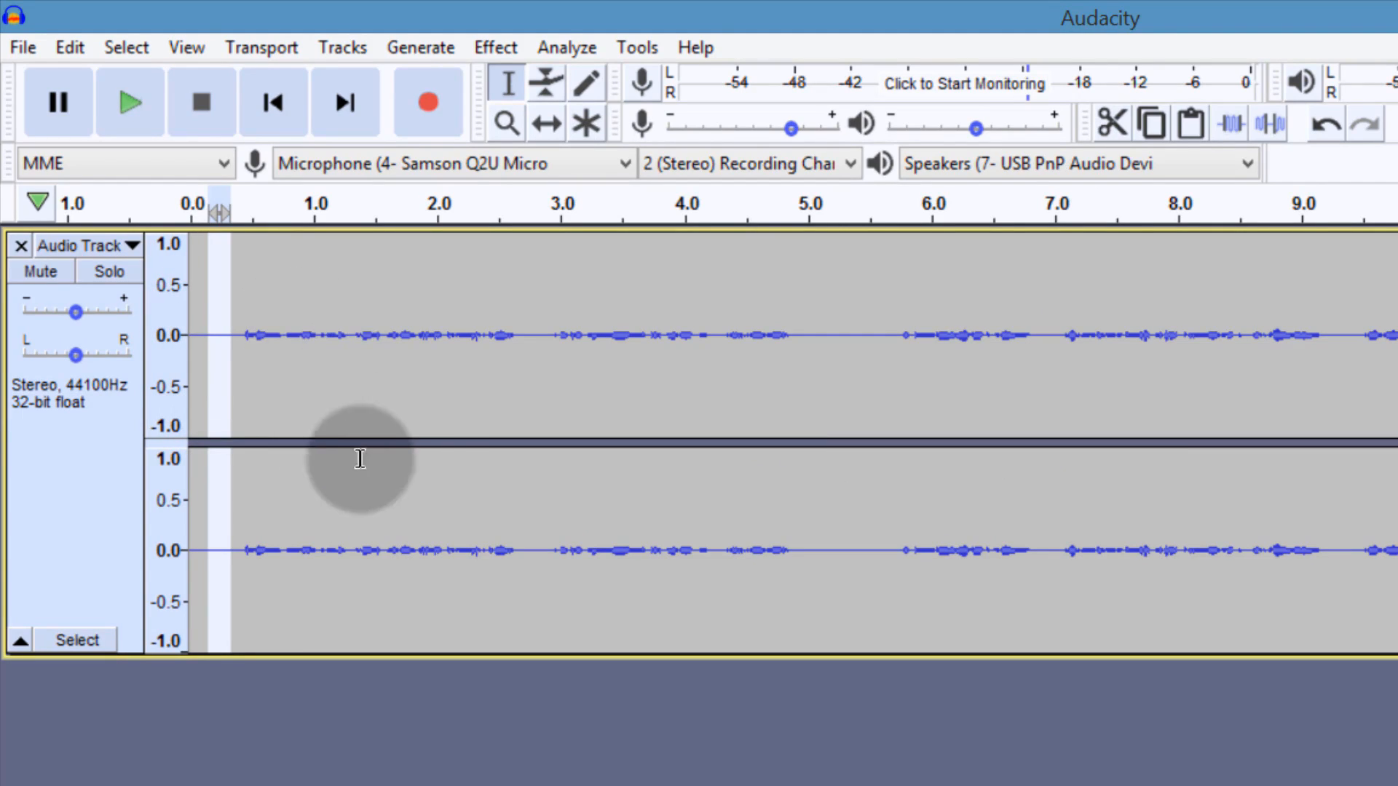
click(492, 48)
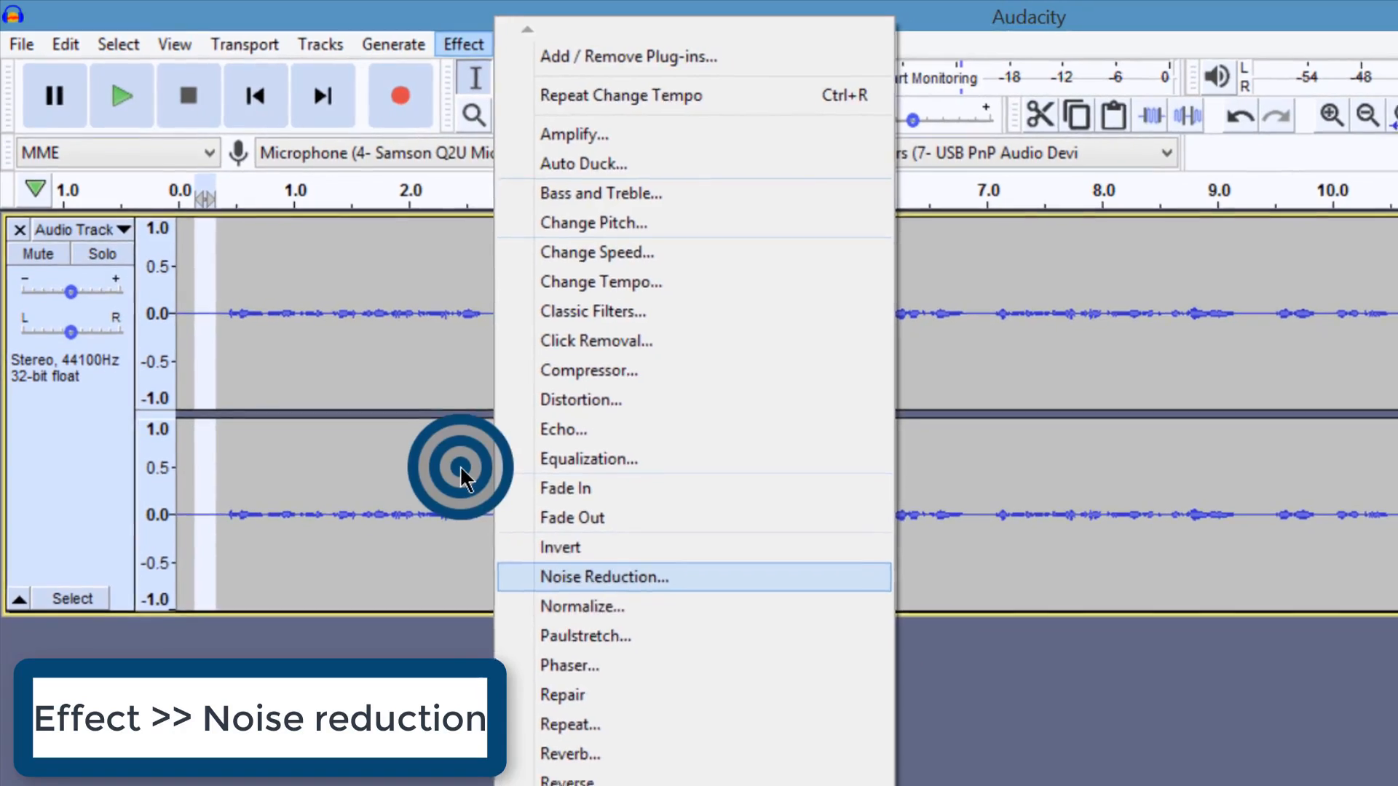
click(570, 573)
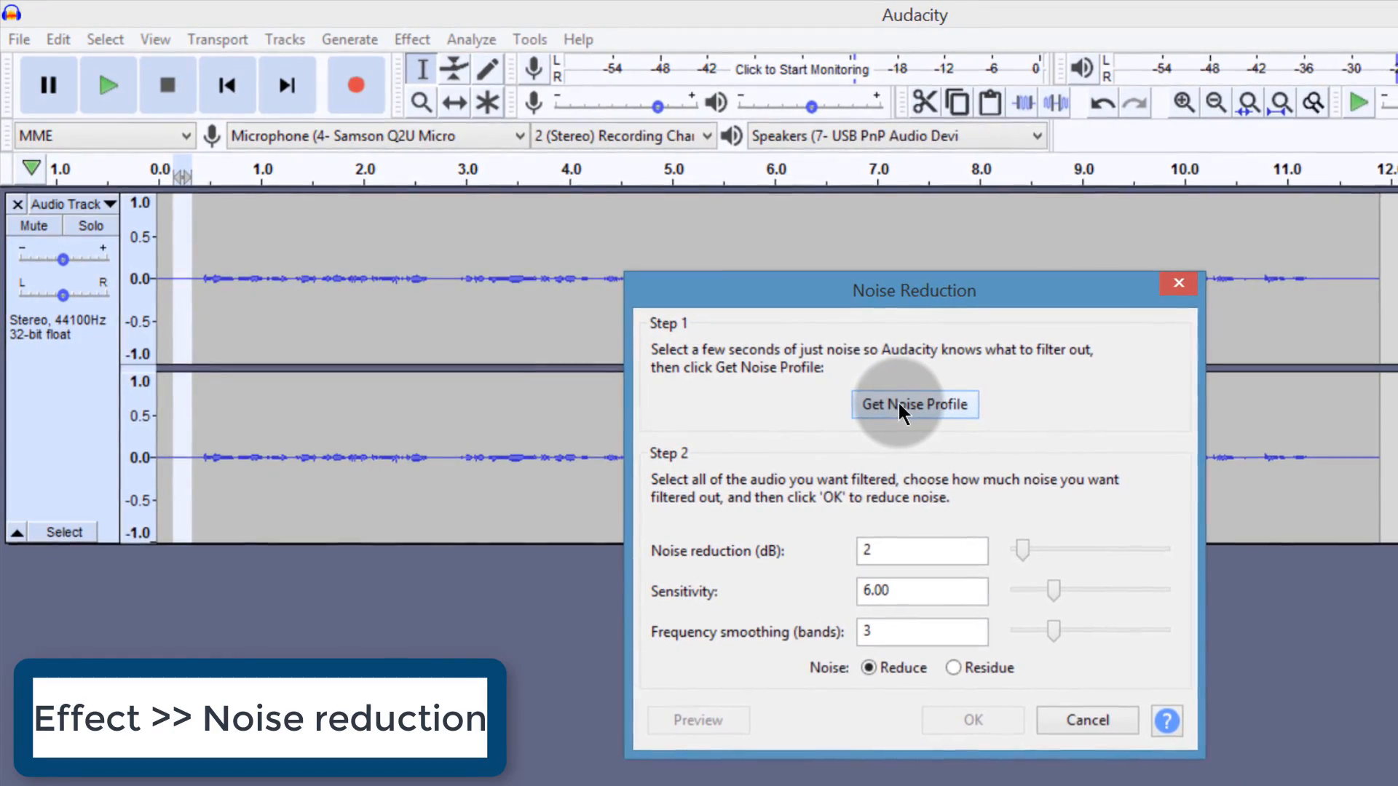
click(898, 400)
Select the entire track, set the Noise Reduction effect's noise reduction to 3 dB, and preview the result.
click(58, 331)
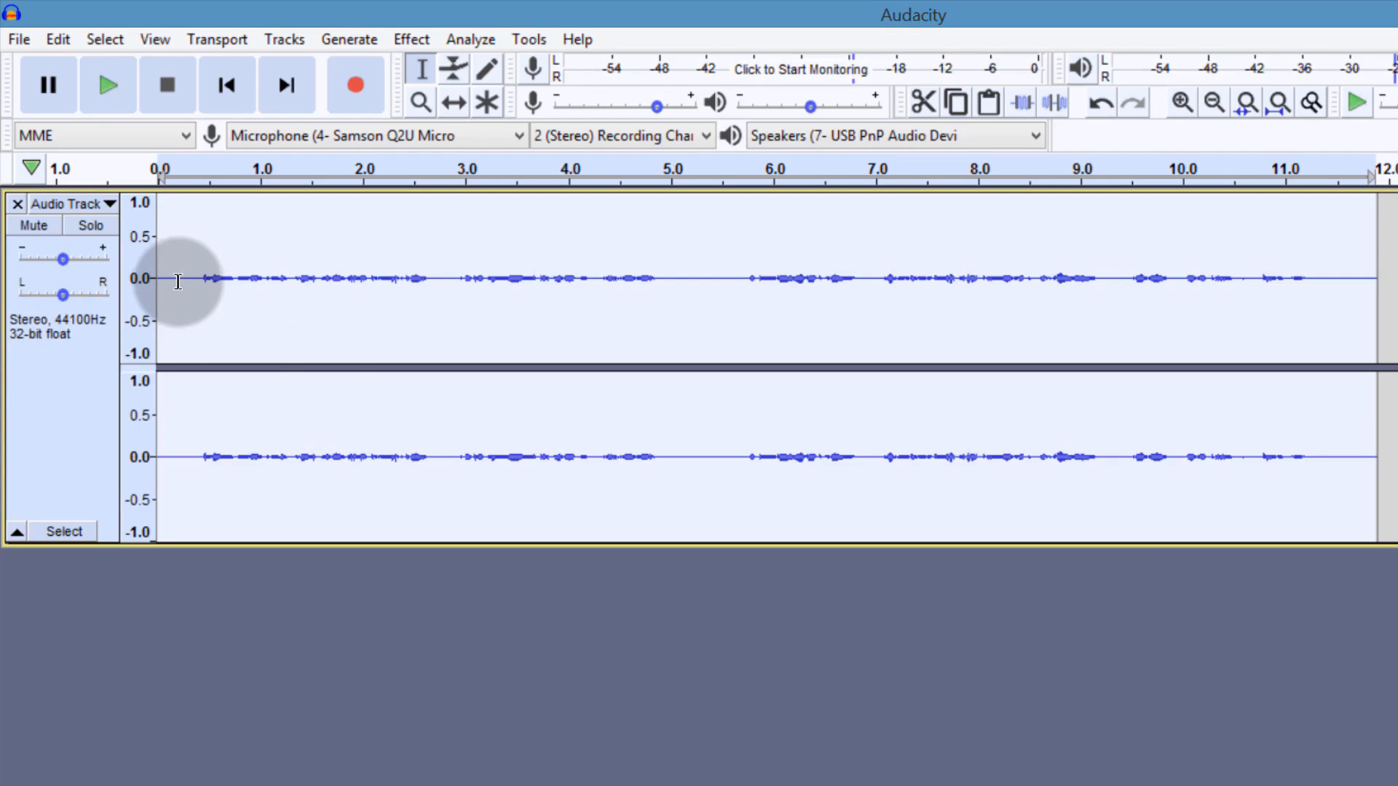
click(407, 39)
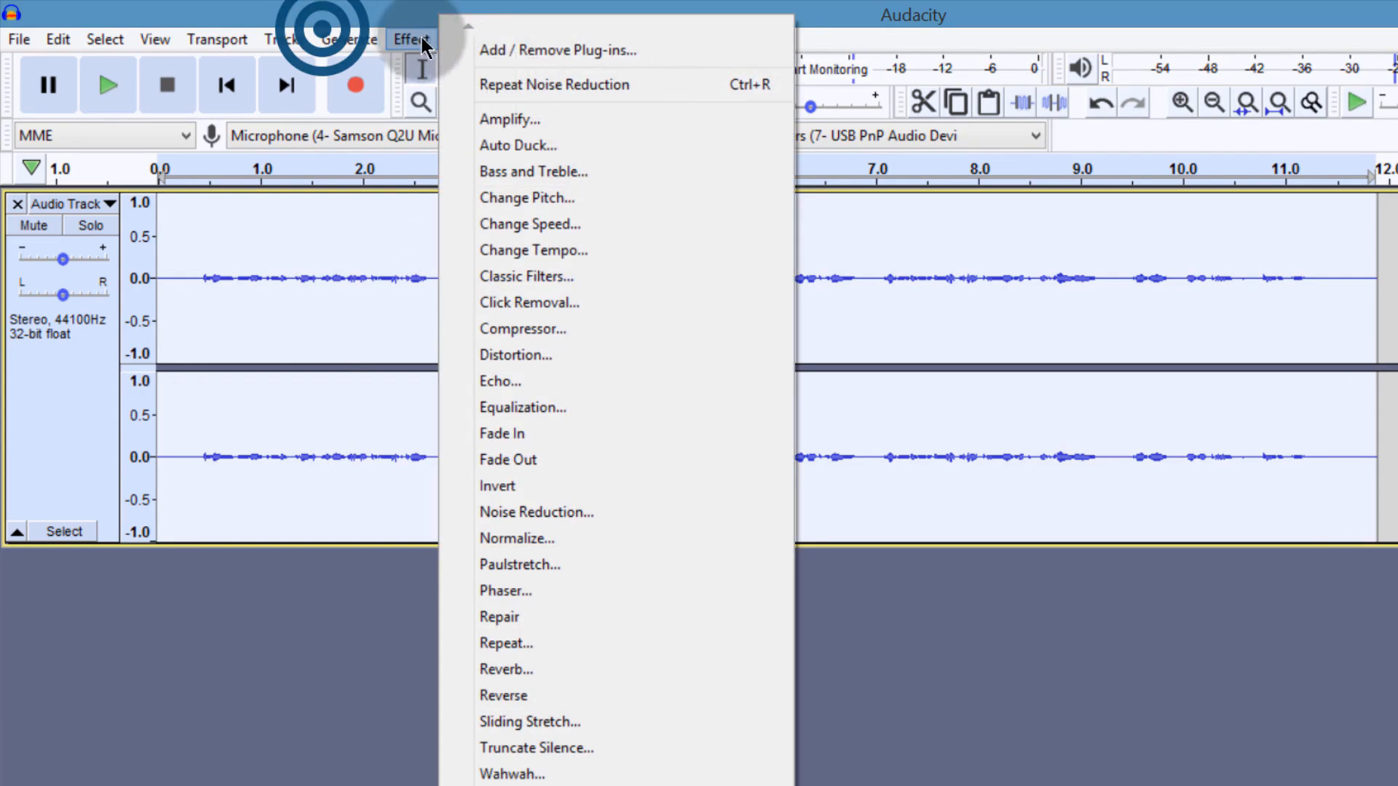
click(583, 508)
drag(762, 302, 452, 270)
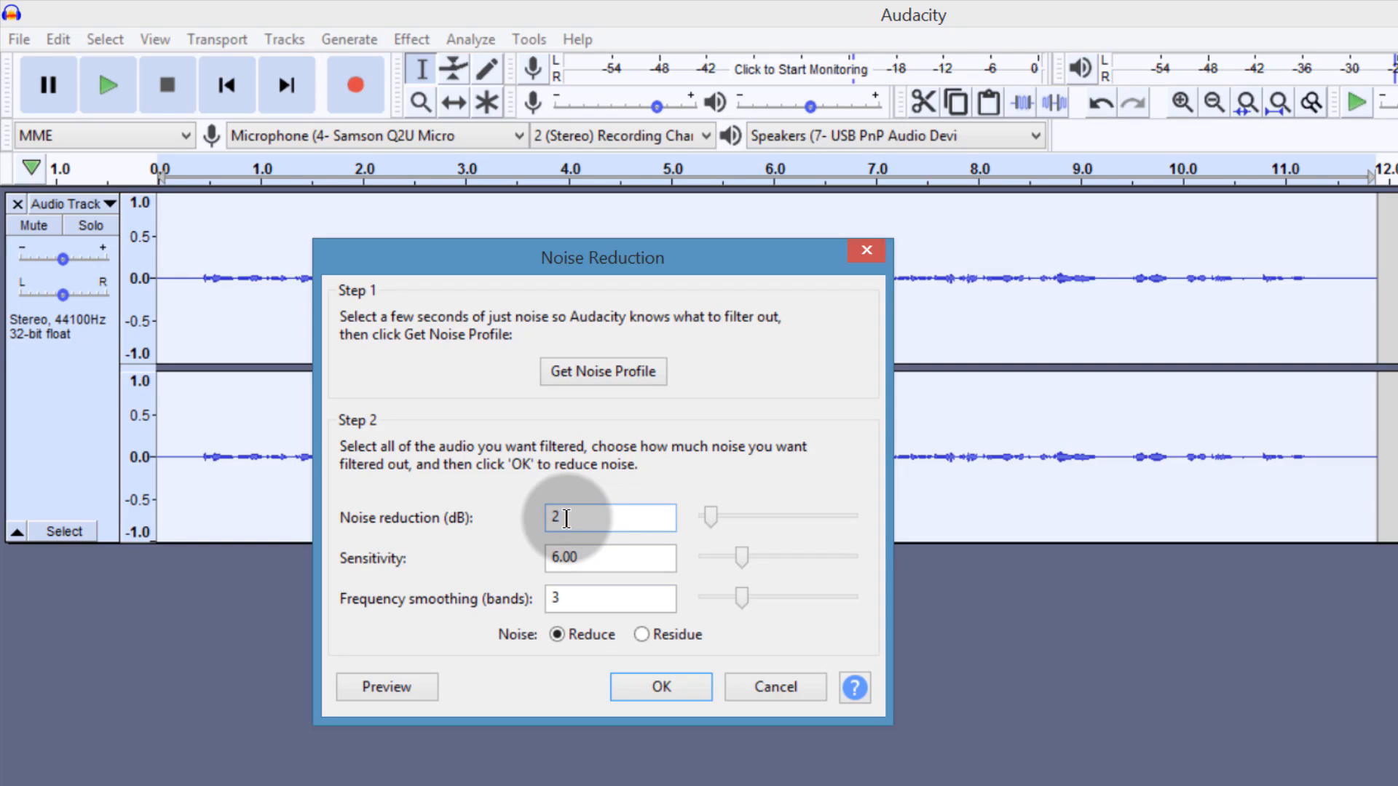
click(720, 517)
drag(721, 516, 724, 518)
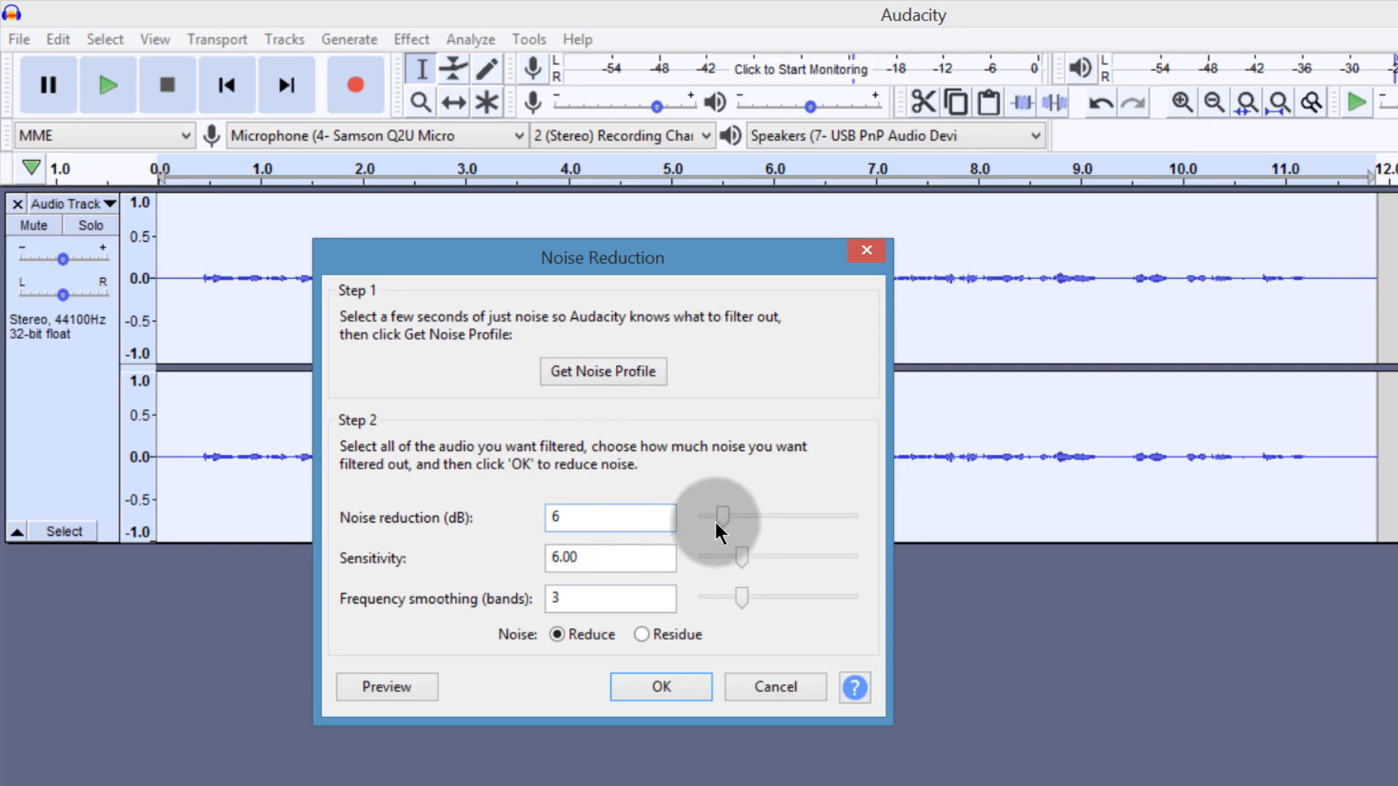
drag(726, 514, 720, 514)
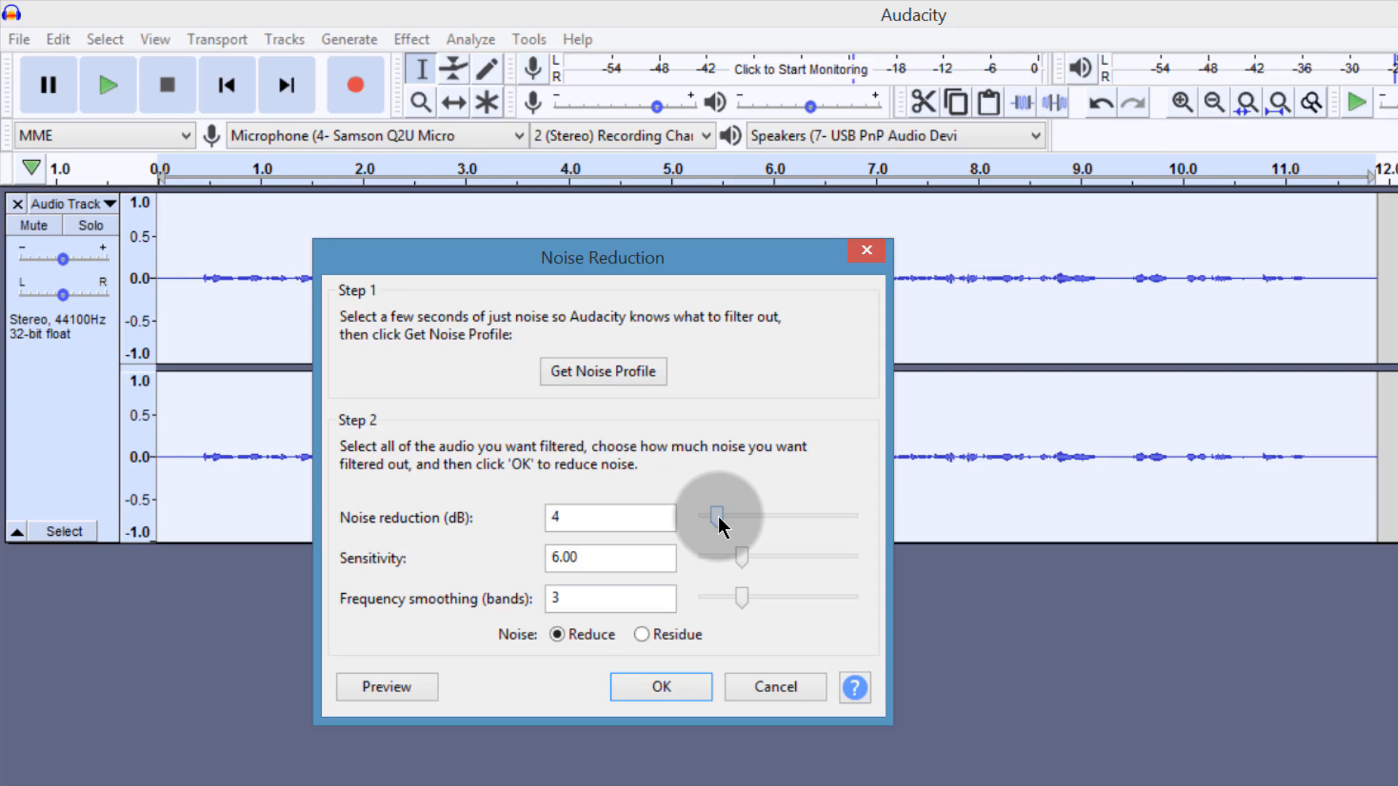
double_click(550, 516)
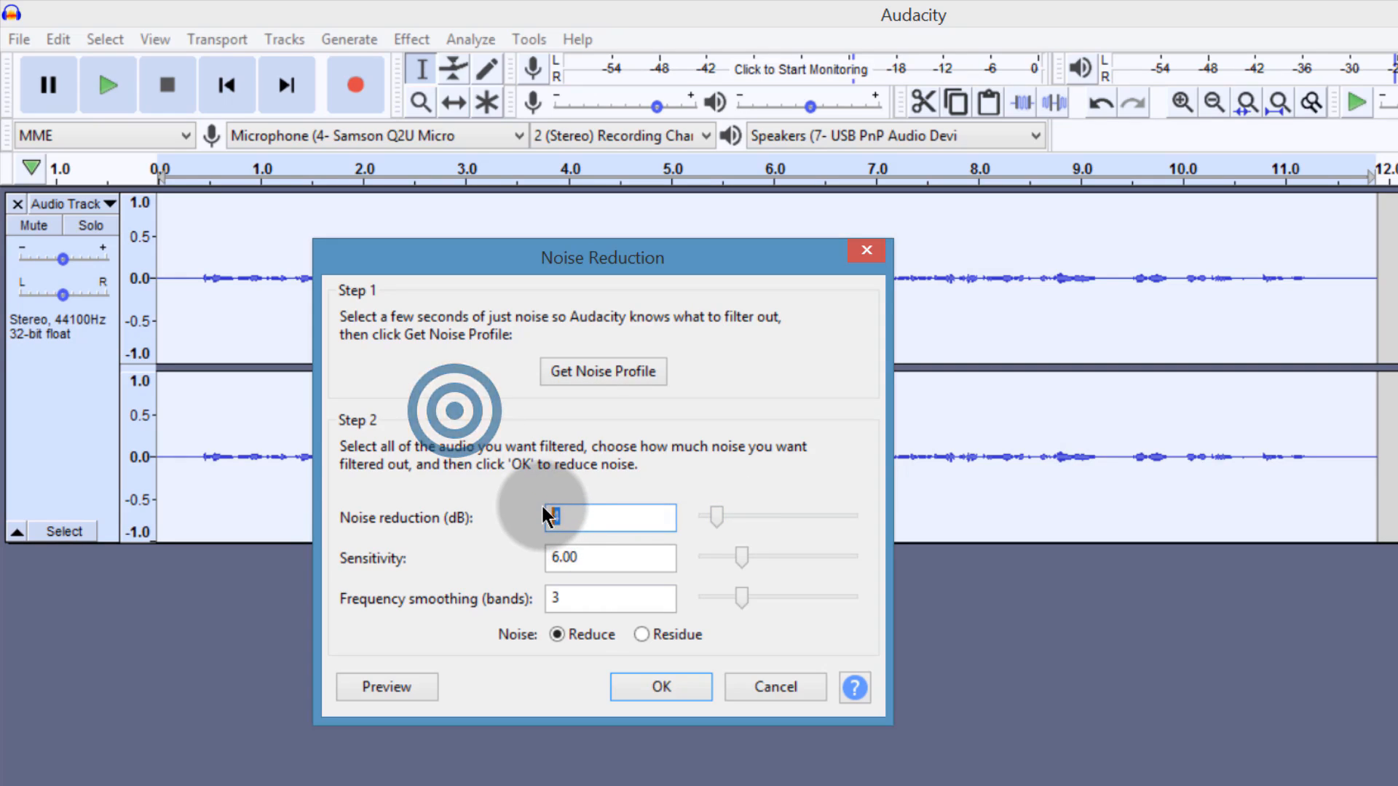
text(3)
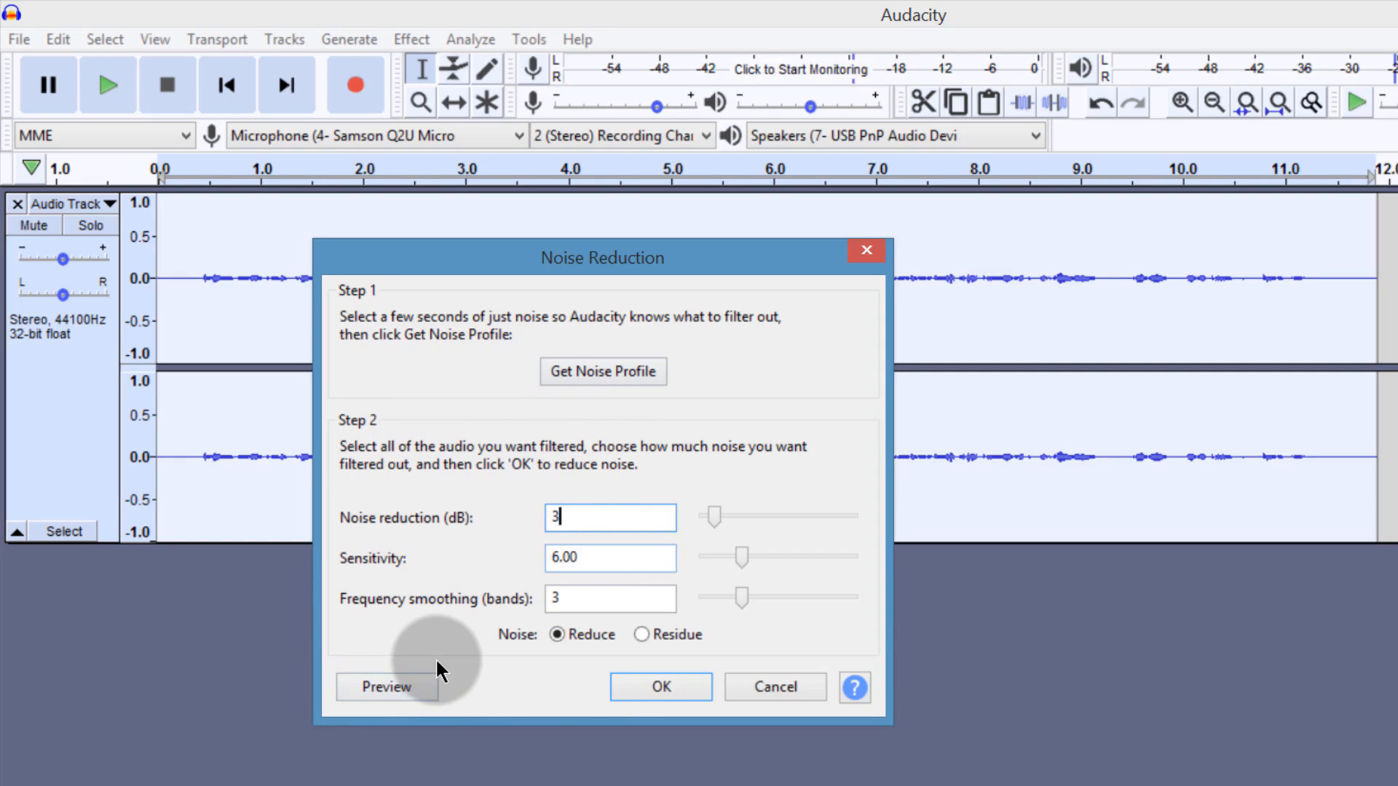
click(377, 688)
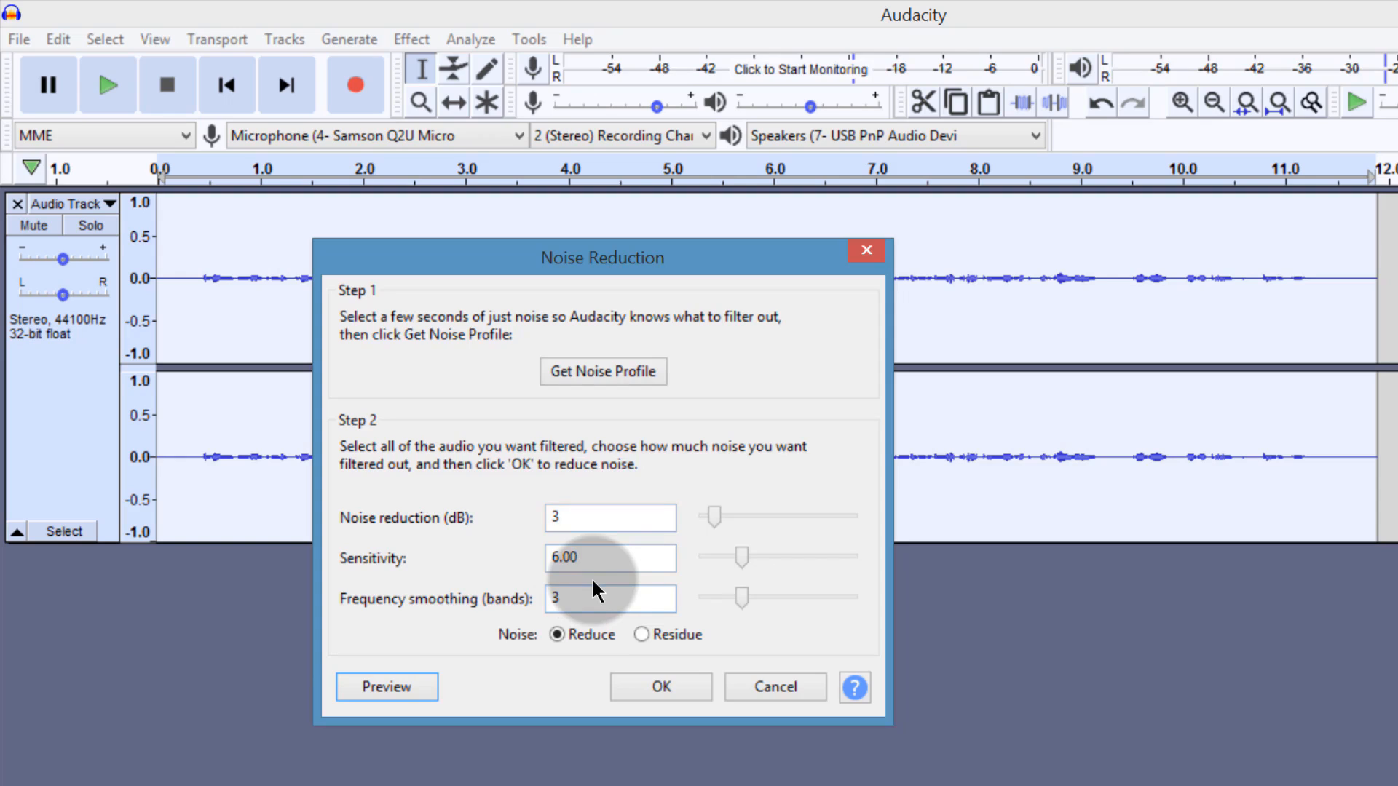
Preview and apply Noise Reduction with the noise output set to Residue, and undo the applied effect.
click(576, 606)
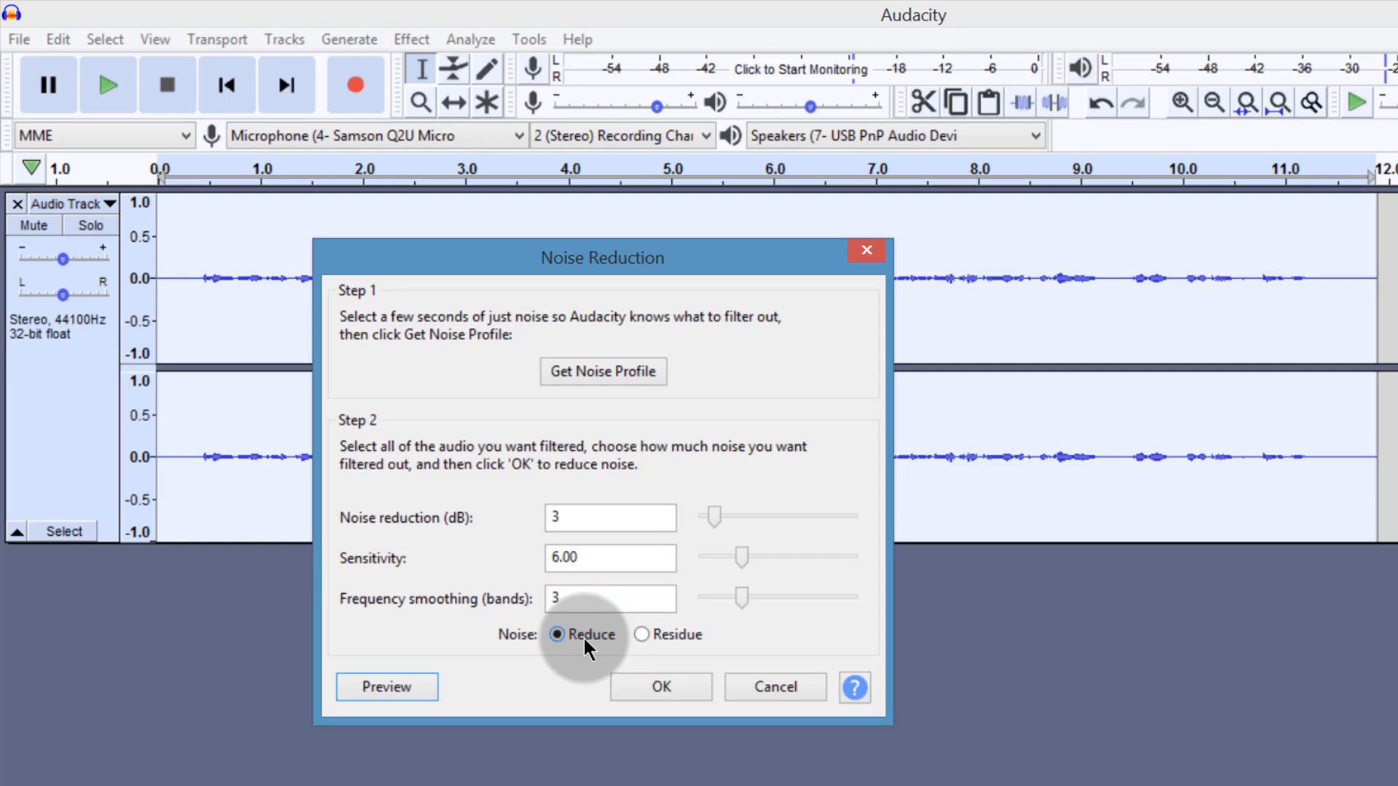
click(642, 634)
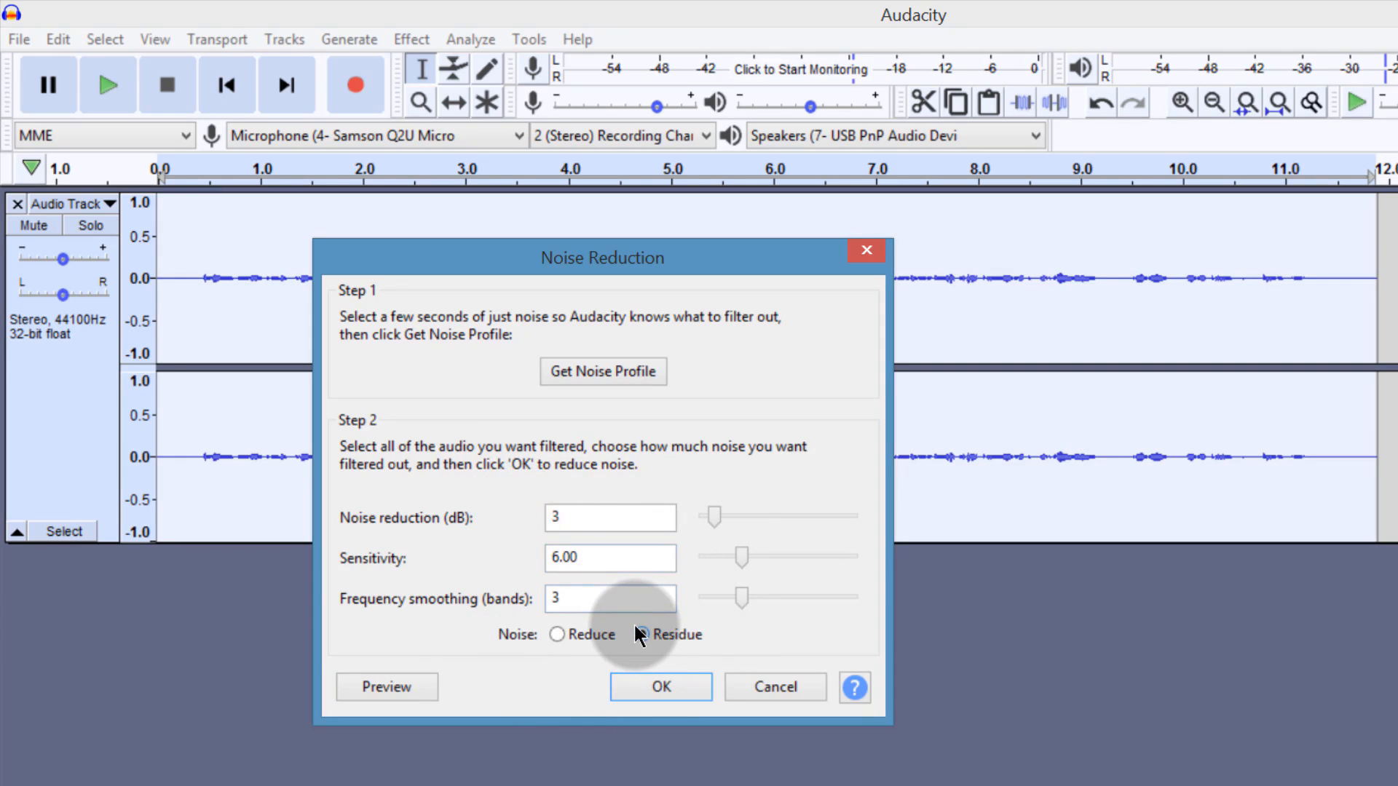
click(383, 688)
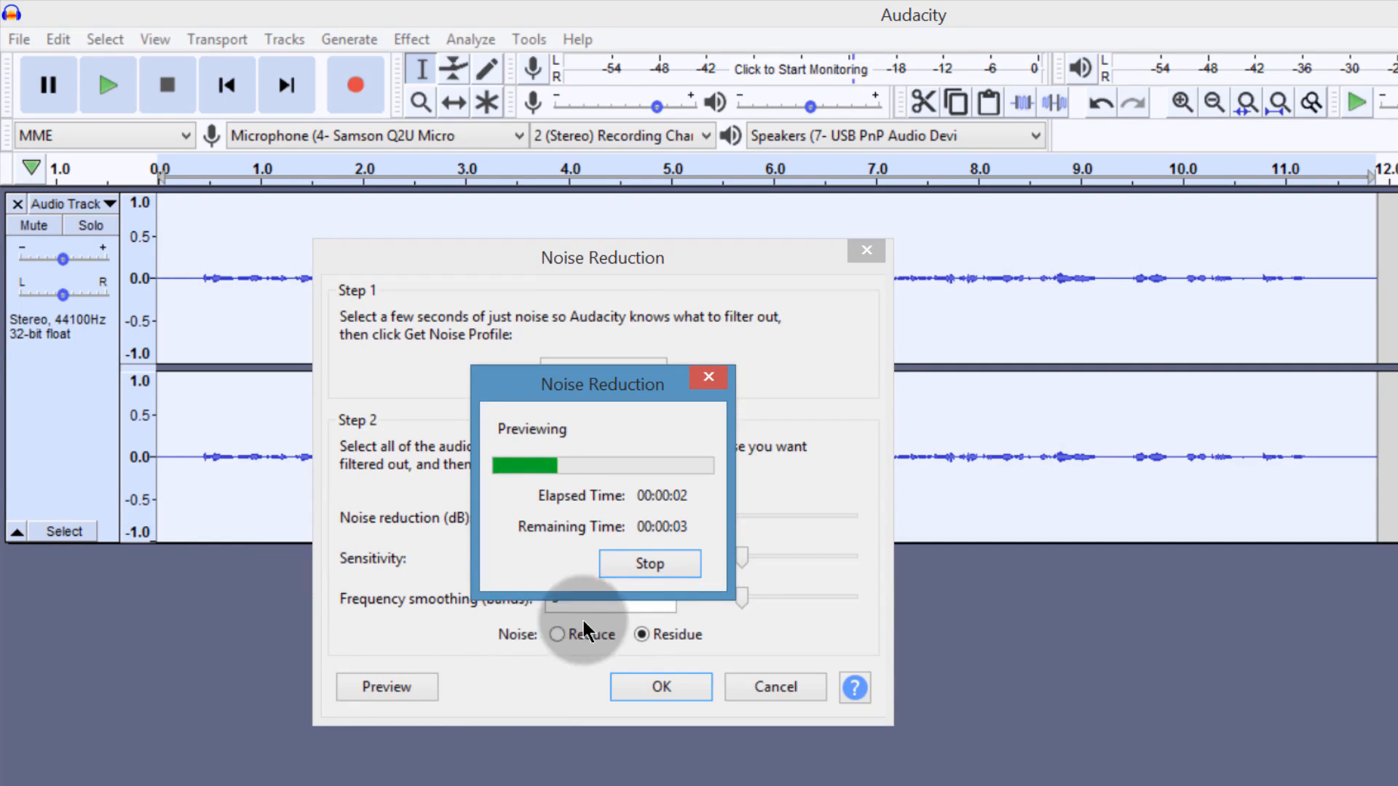
click(646, 565)
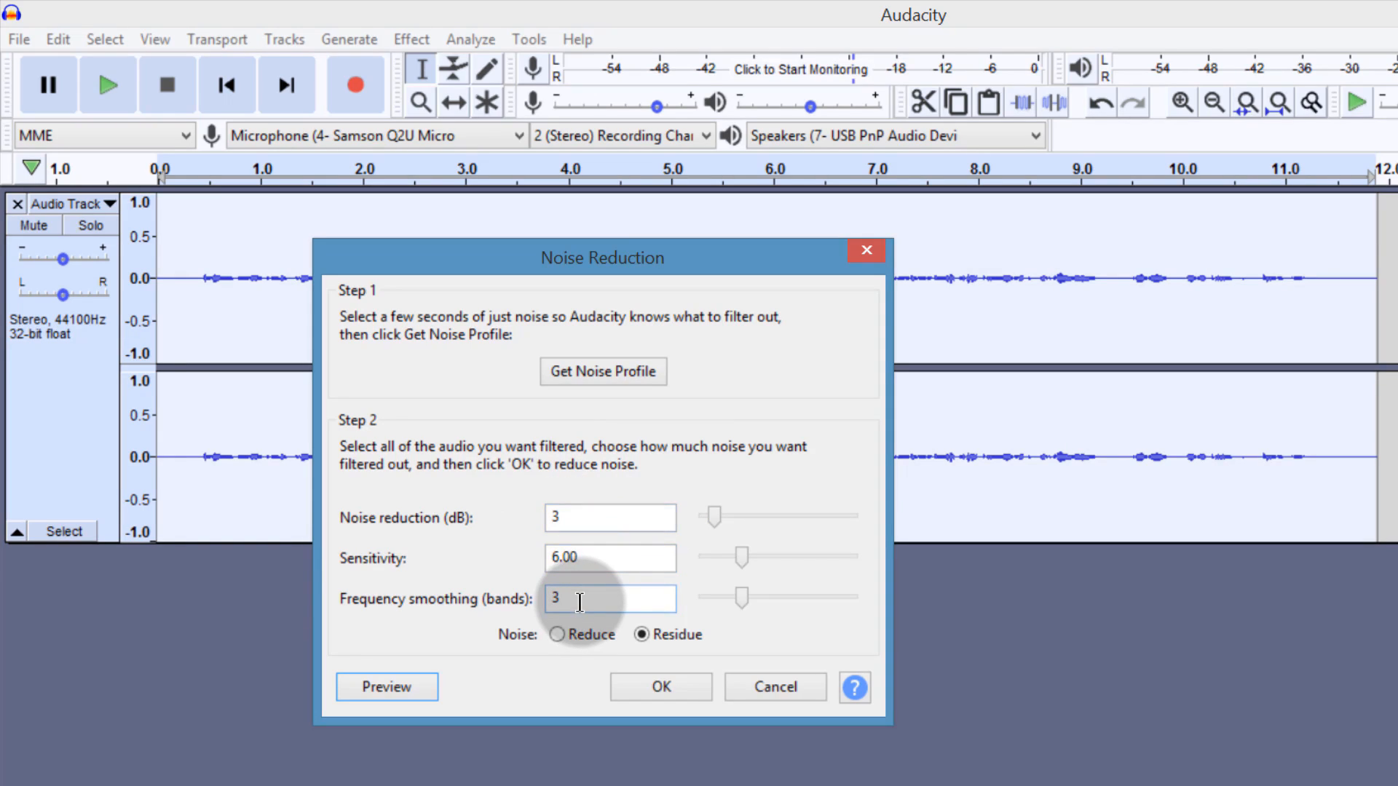
click(650, 687)
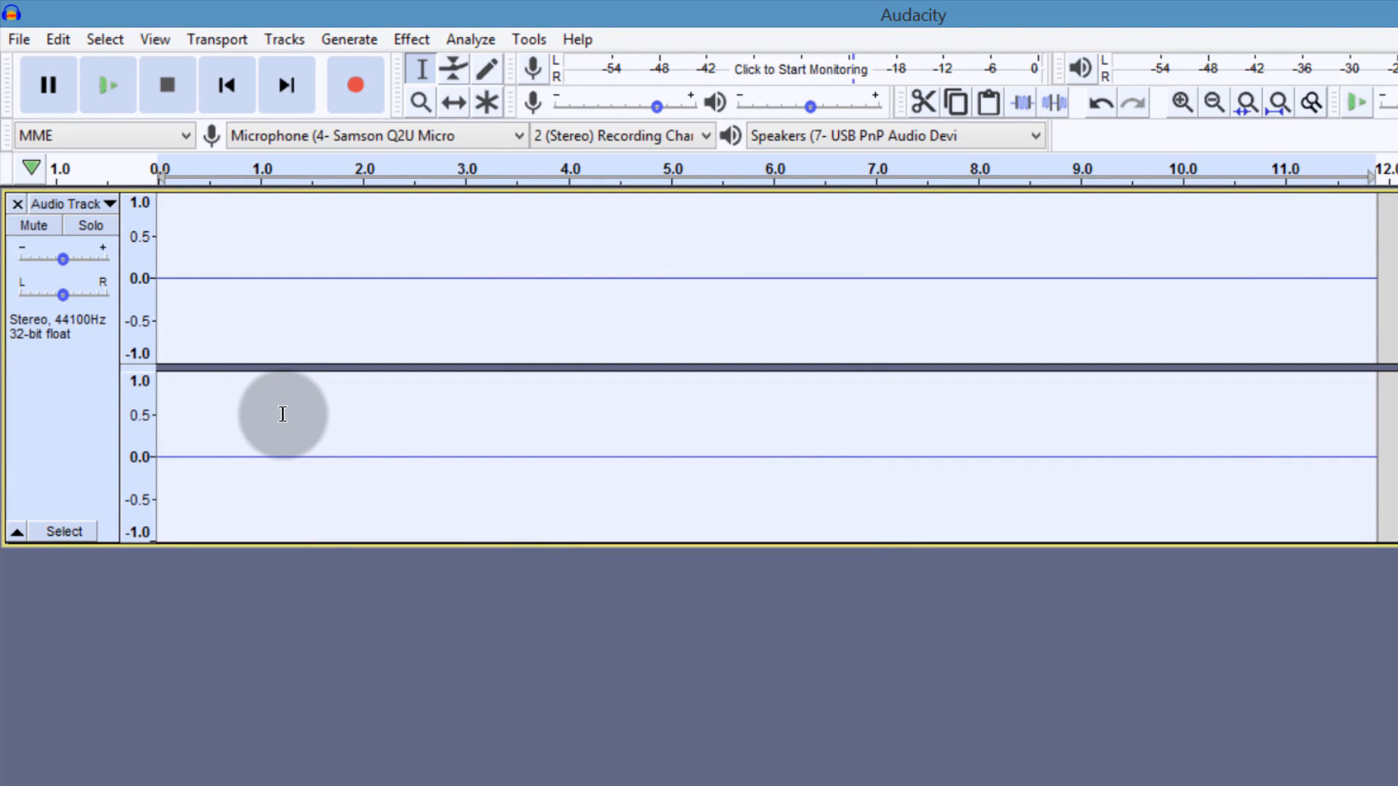
key(ctrl+z)
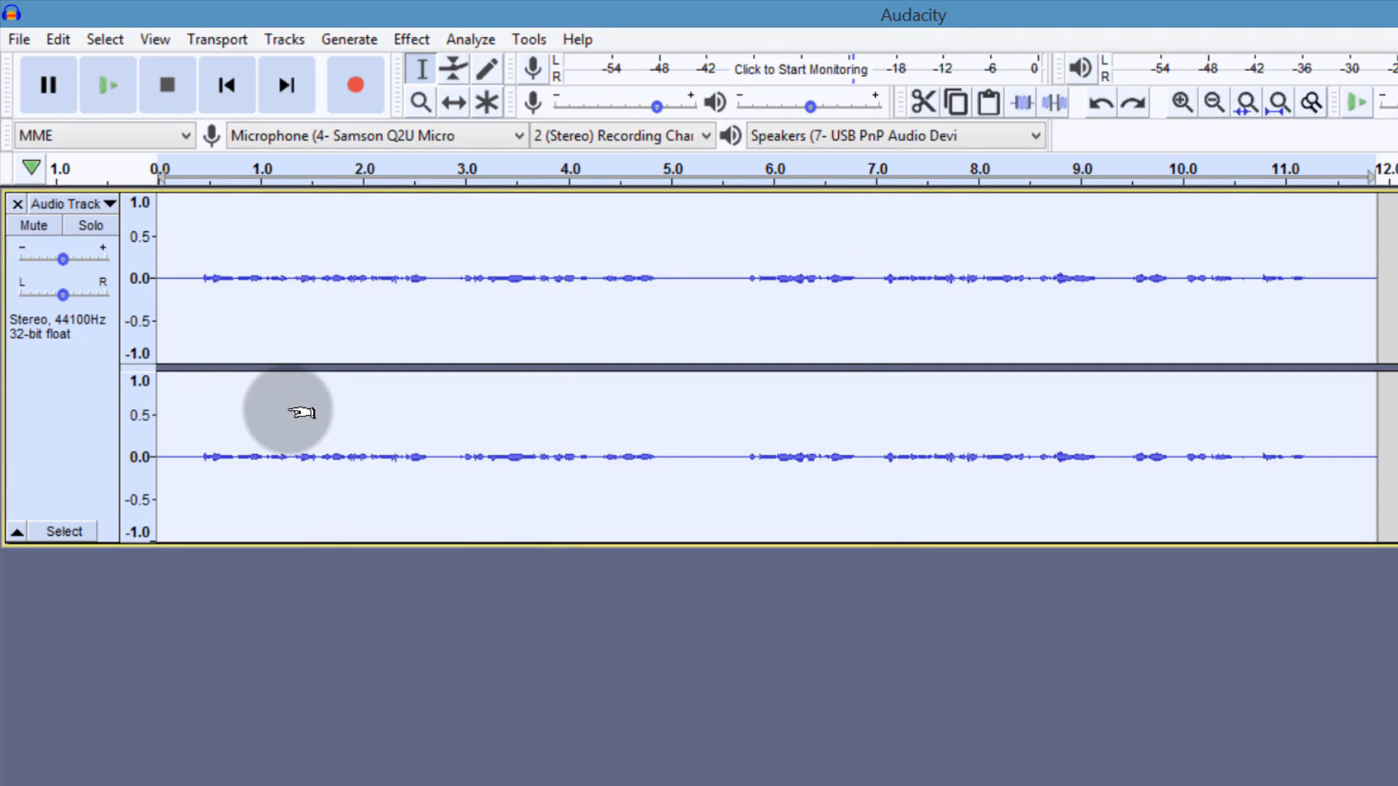
Apply Noise Reduction to the entire track with 3 dB, sensitivity 6.00, frequency smoothing 3 and the Reduce option.
click(412, 39)
click(503, 511)
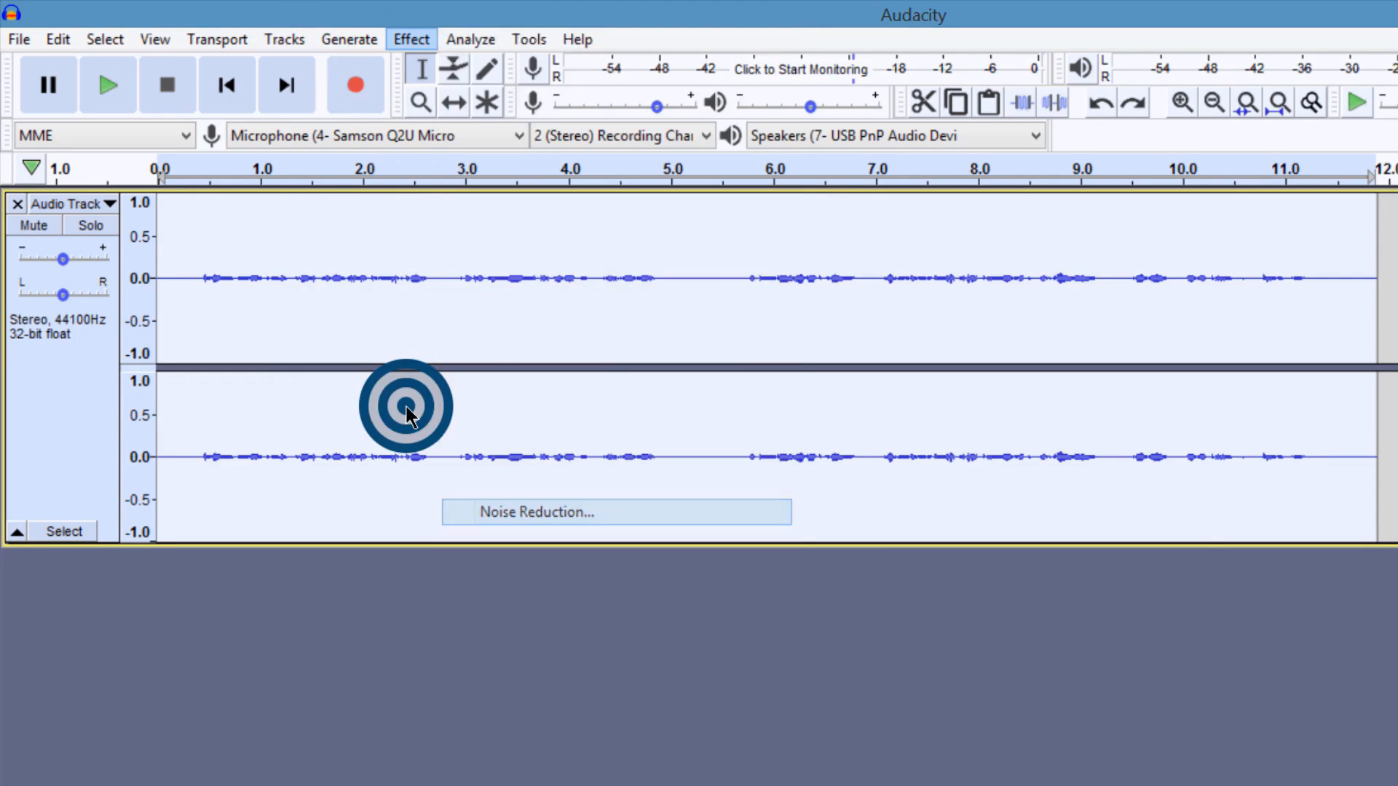
click(867, 667)
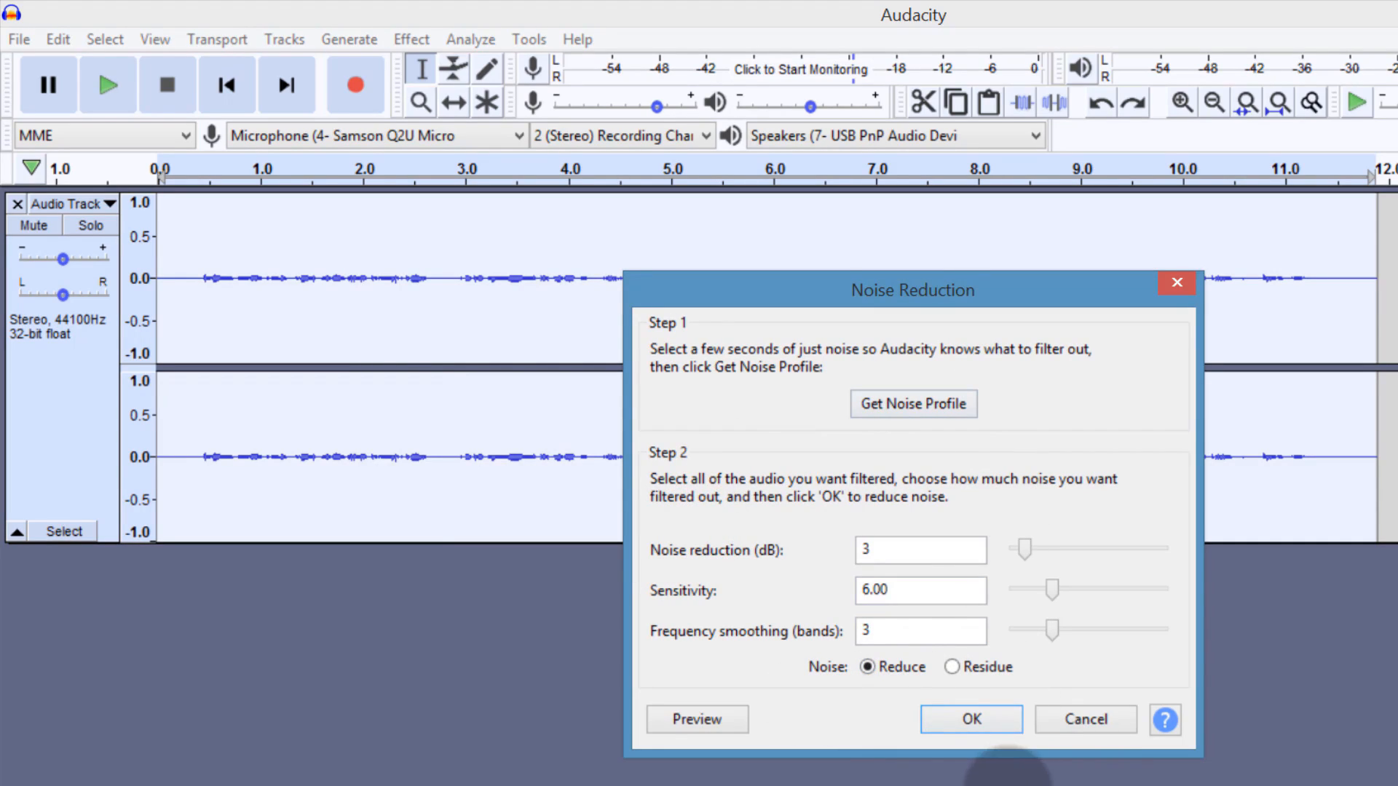
click(874, 589)
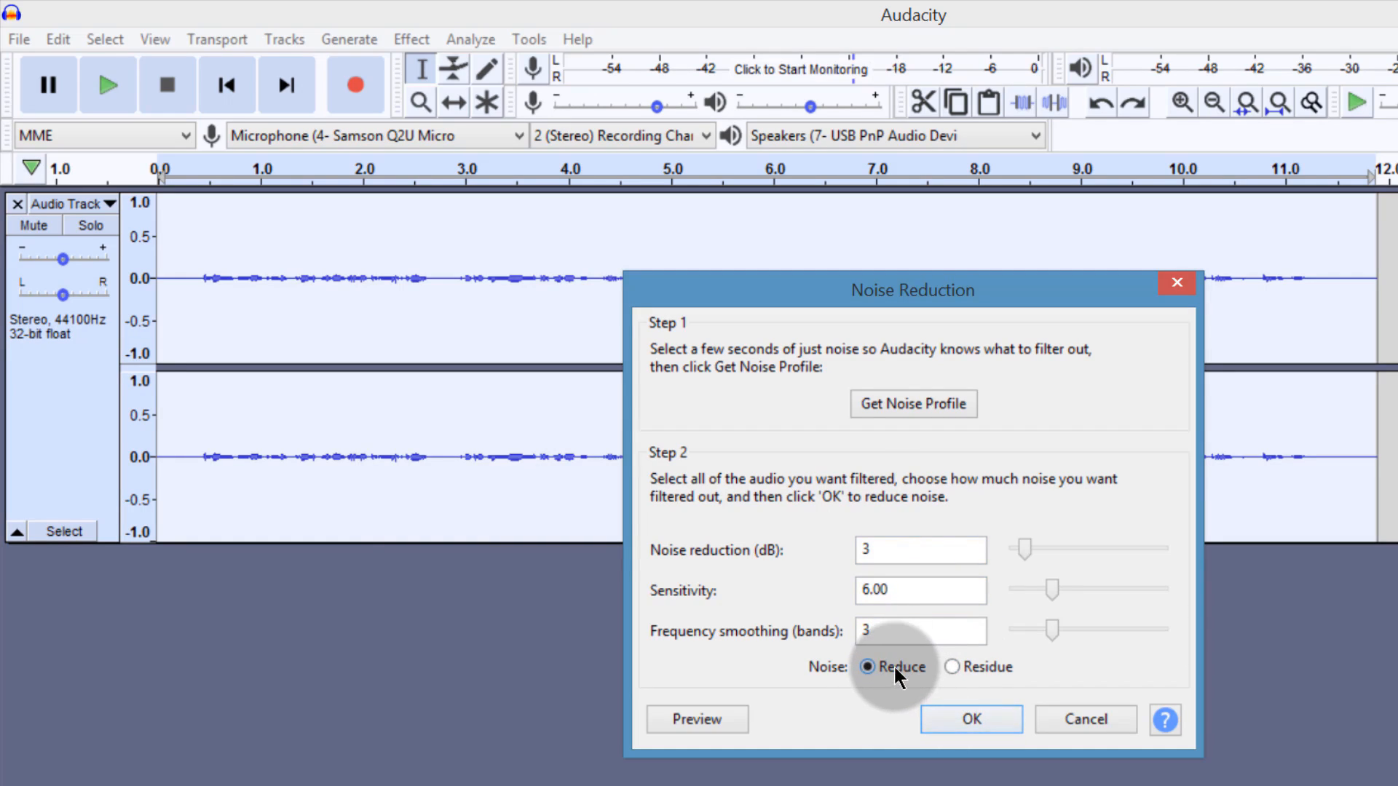
click(964, 717)
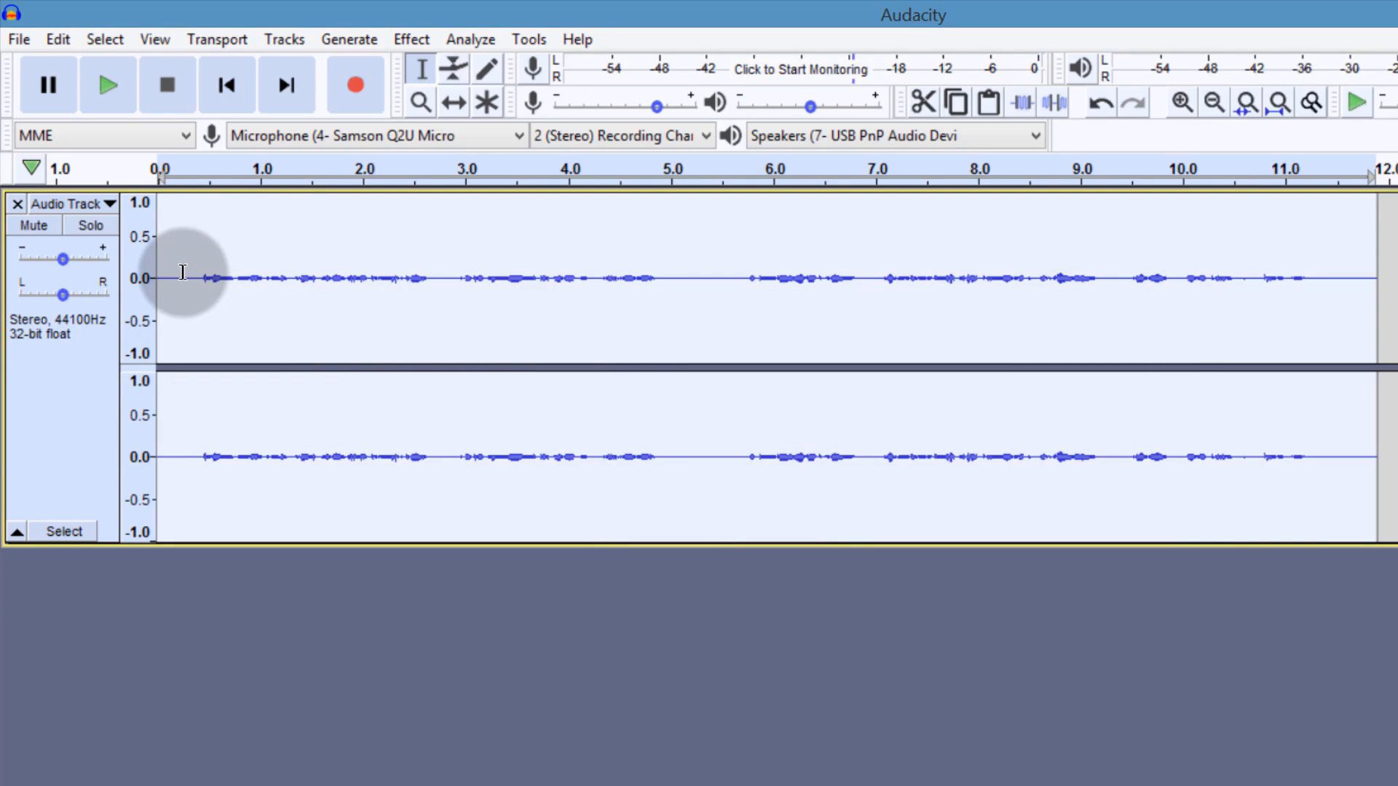
Capture a new noise profile from the silence at about 0.15 to 0.3 seconds on the processed track.
drag(187, 279, 174, 283)
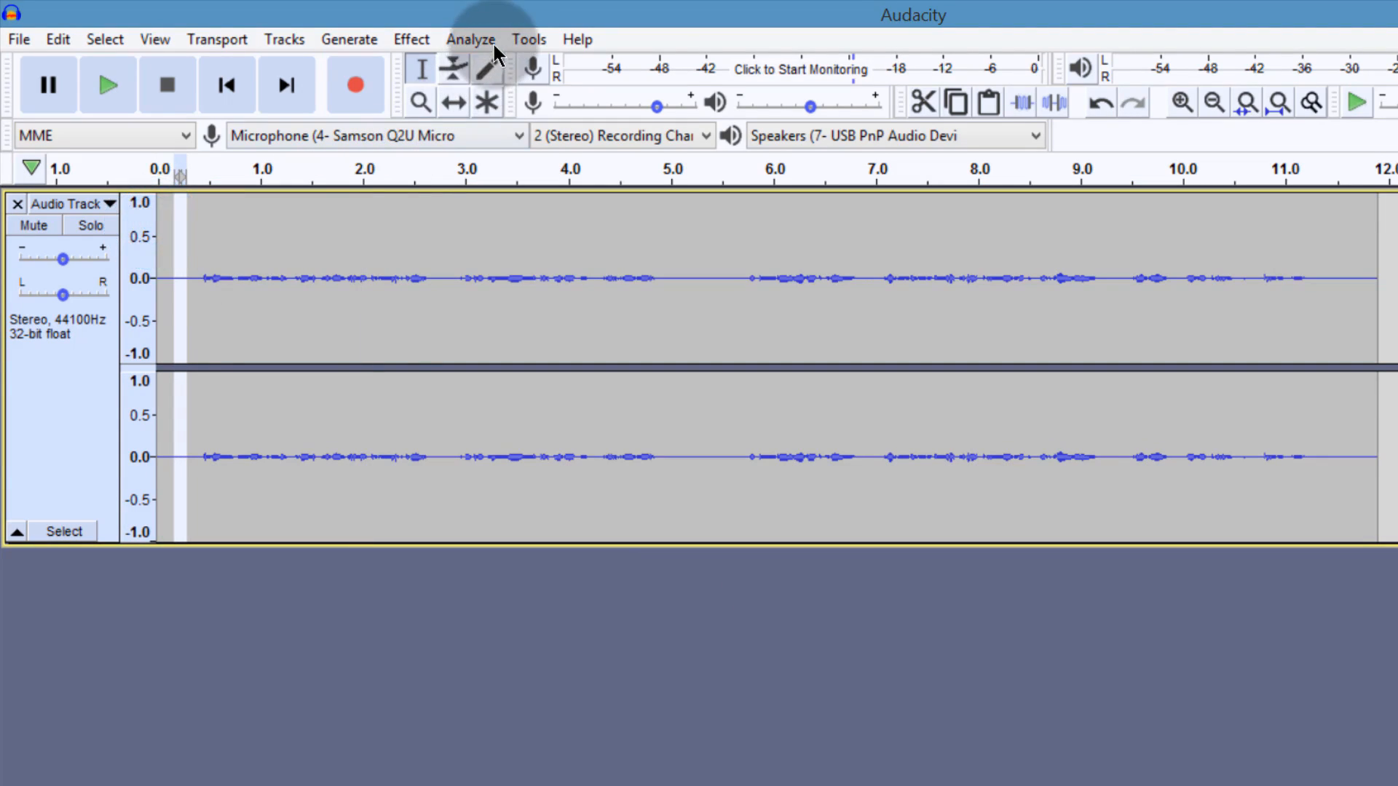
click(411, 40)
click(488, 511)
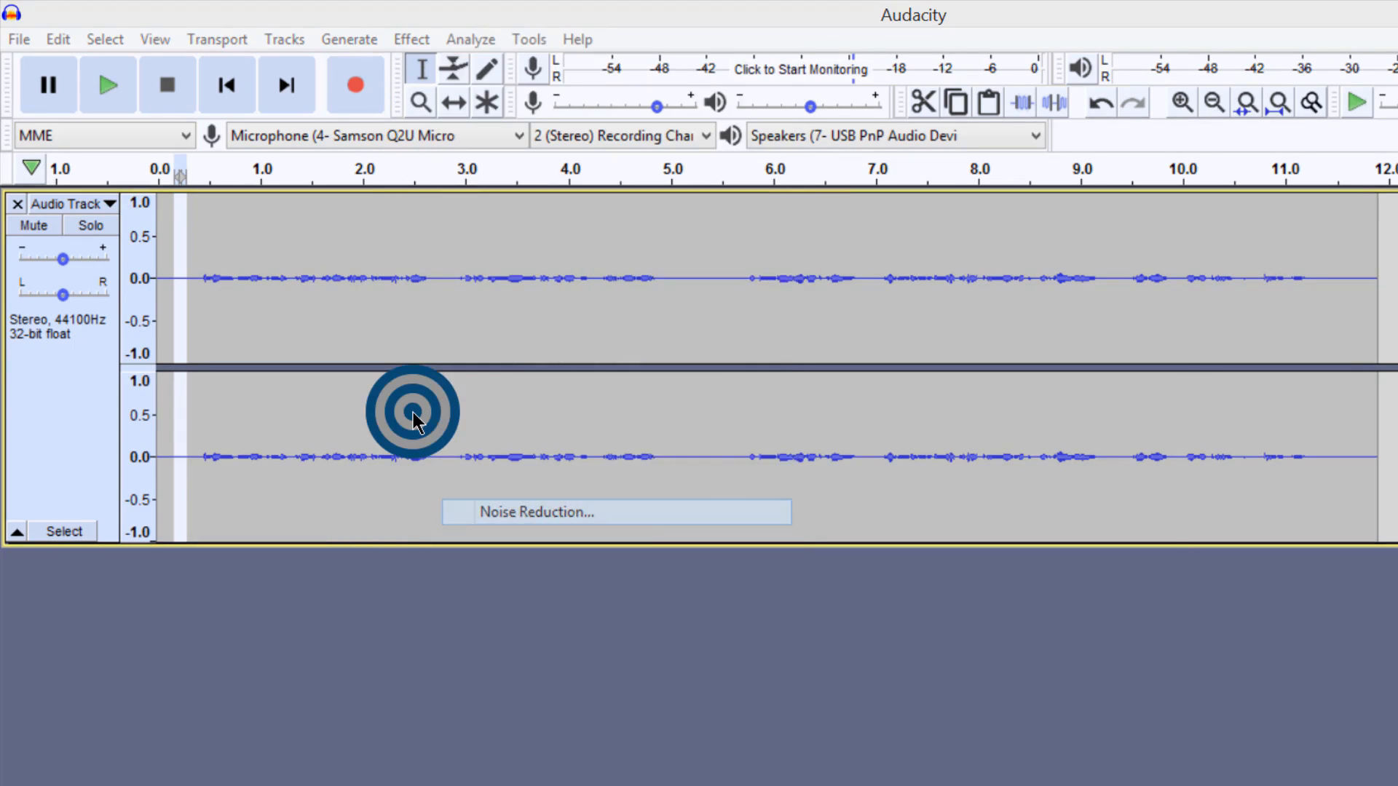
click(919, 404)
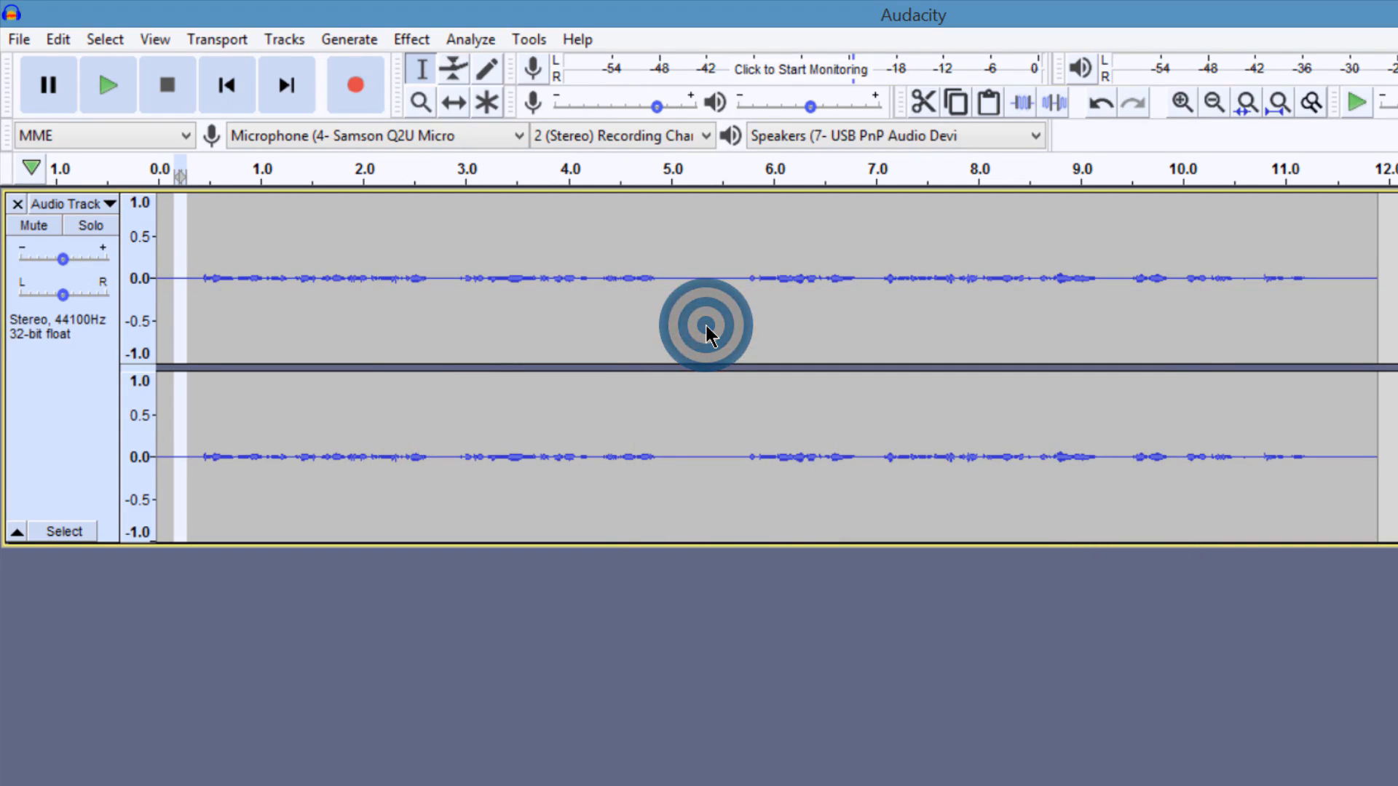
Run a second Noise Reduction pass on the entire track with the same 3 dB, 6.00 and 3 band settings.
click(54, 366)
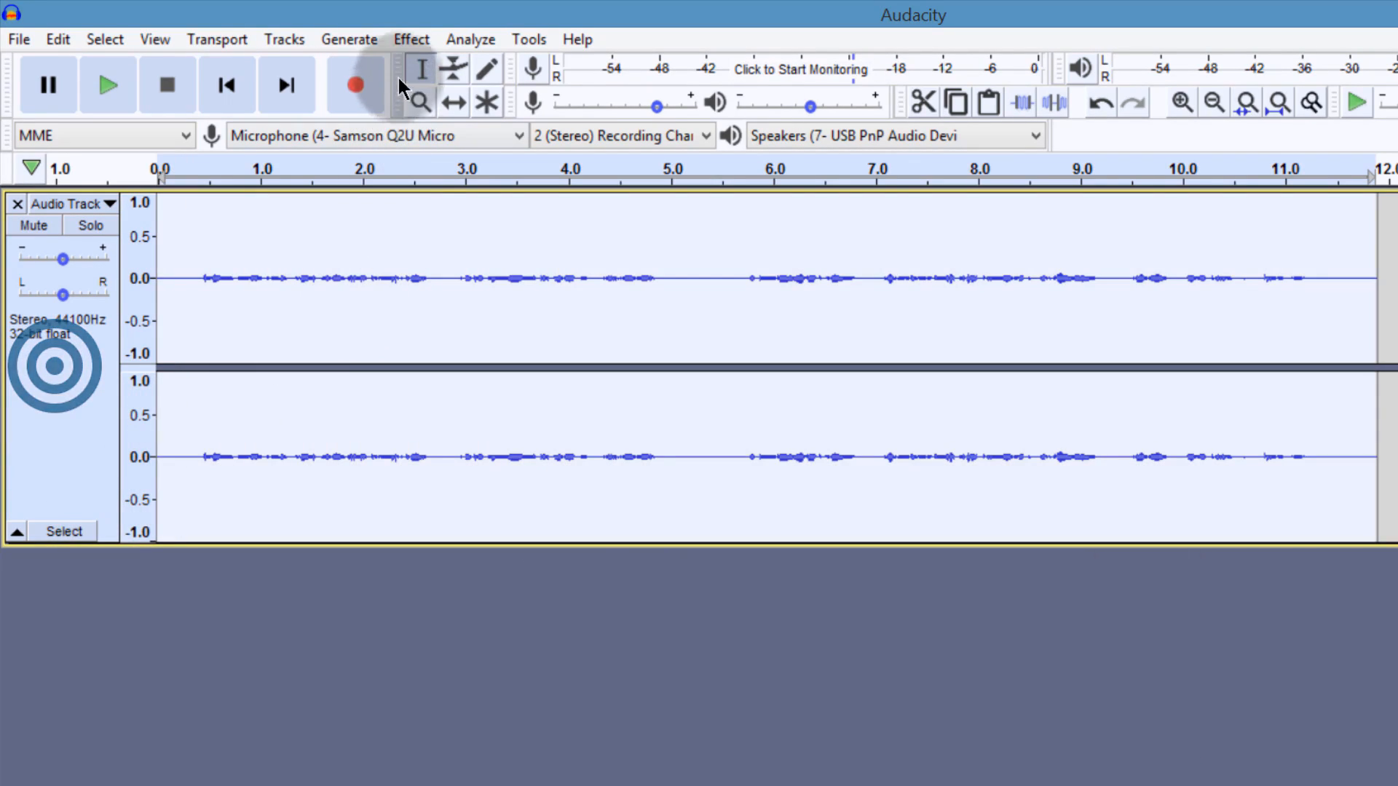
click(410, 40)
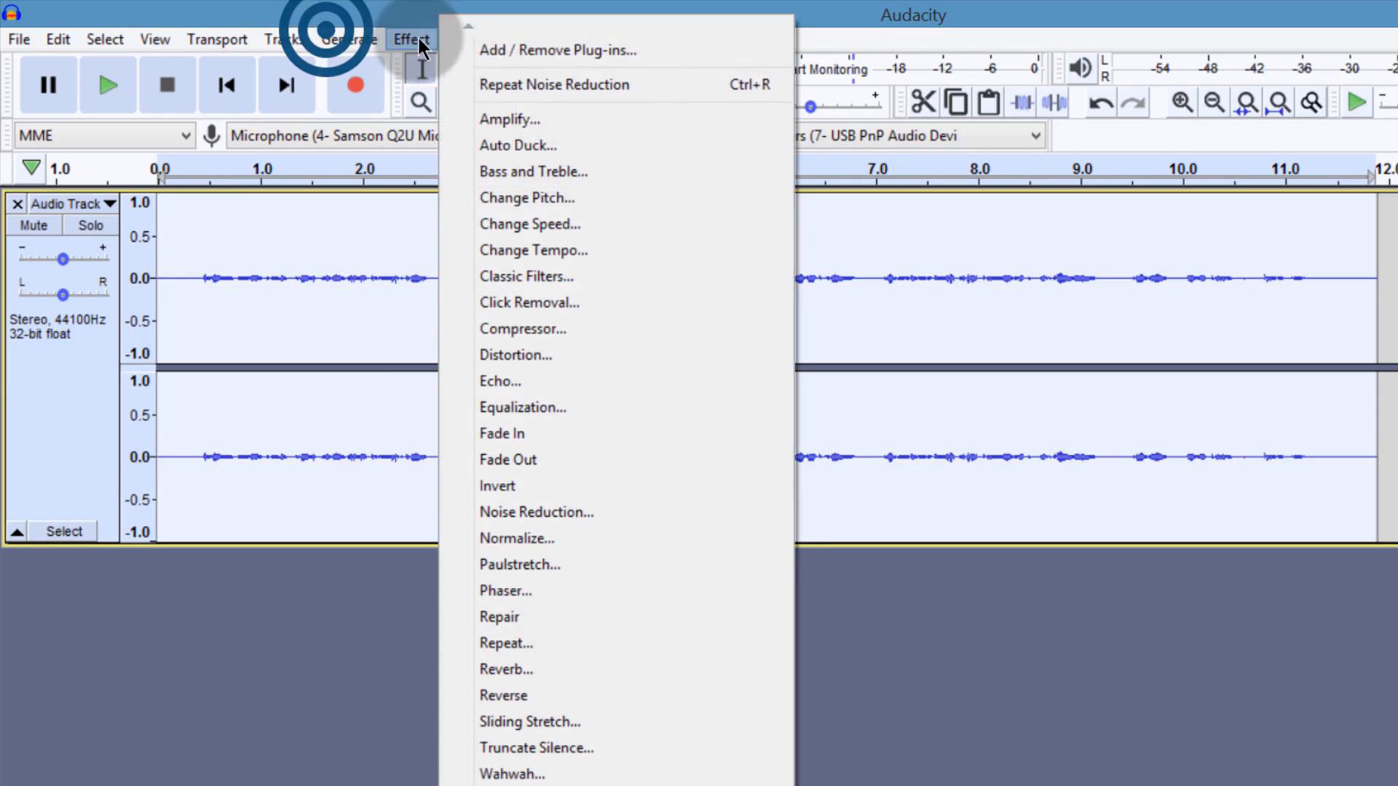
click(507, 514)
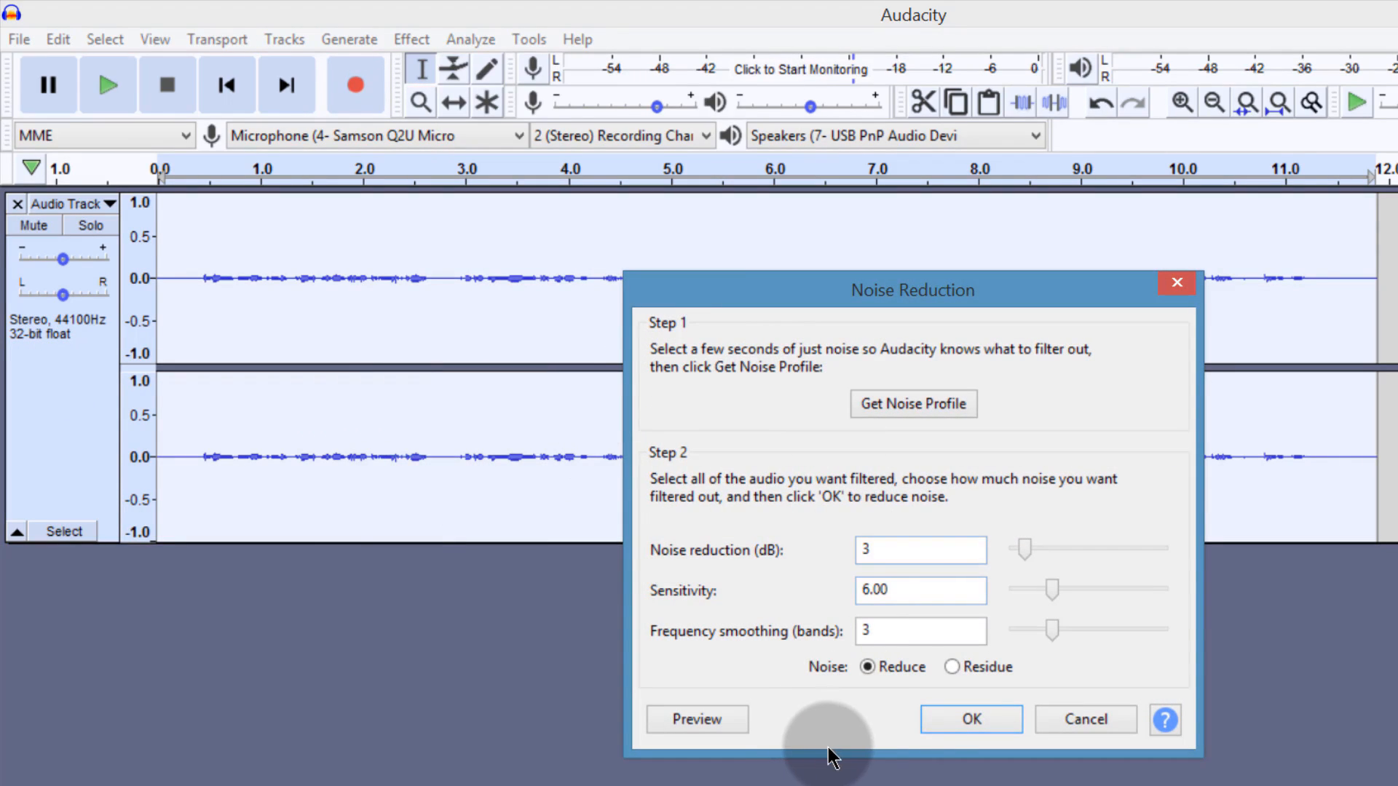
click(973, 719)
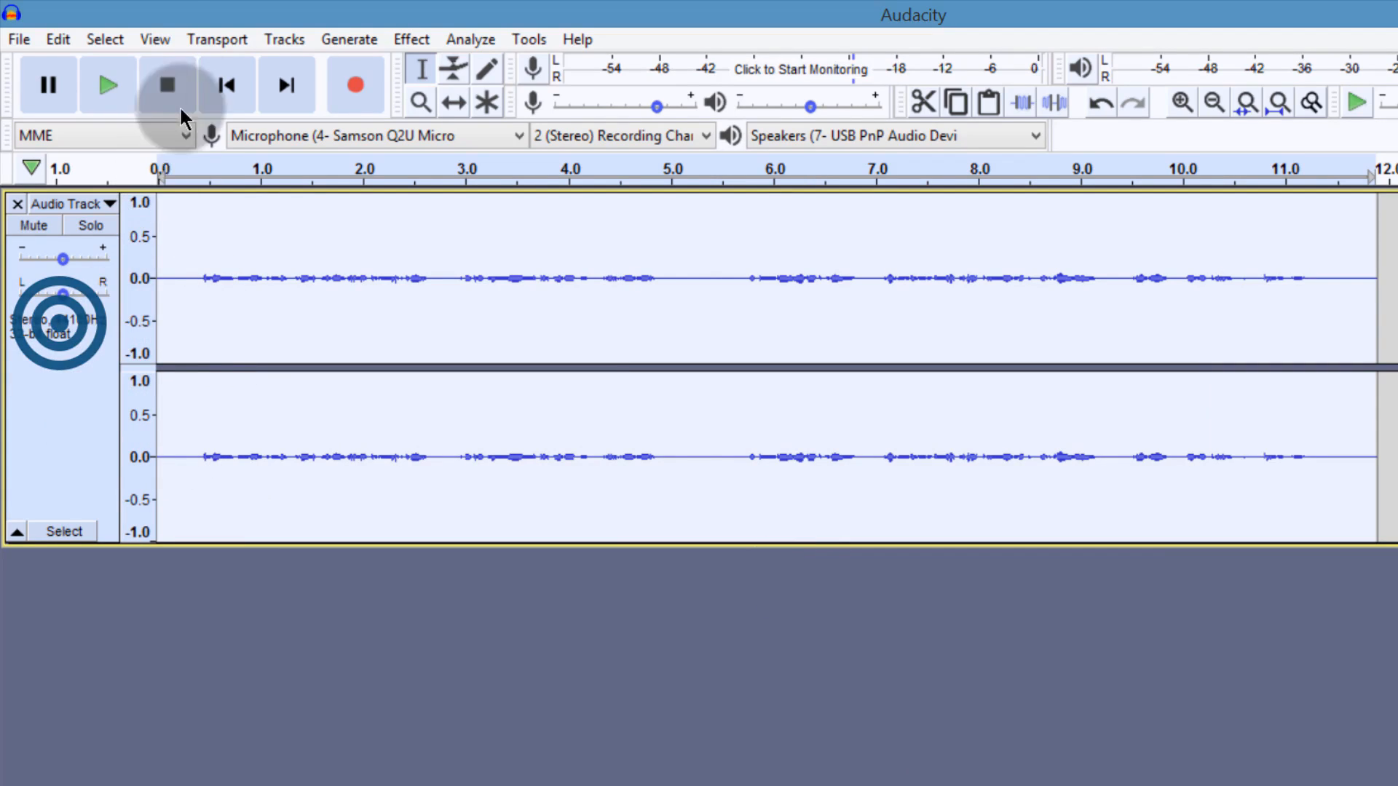
Try the Bass Boost curve in the Equalization effect on the entire track and close the effect without applying it.
click(408, 38)
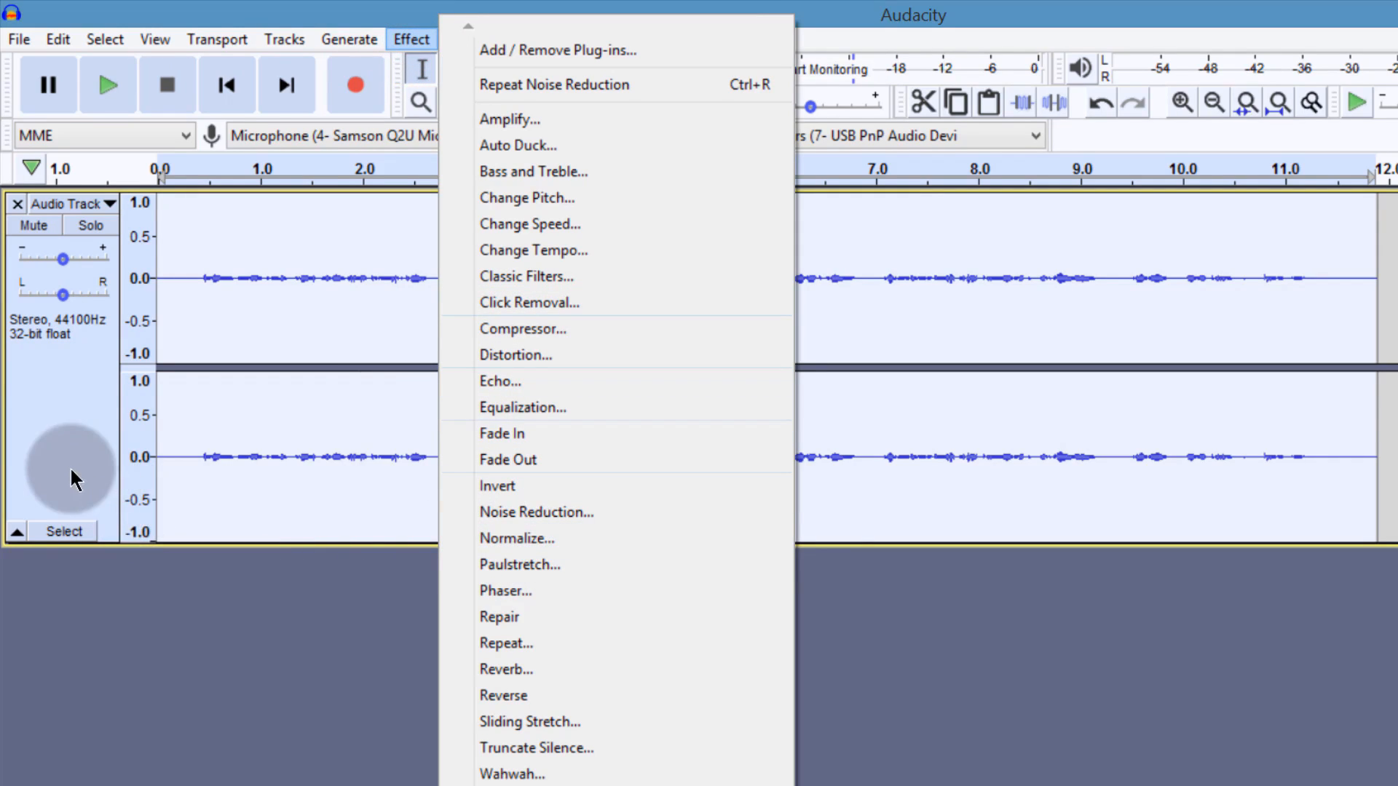
click(48, 369)
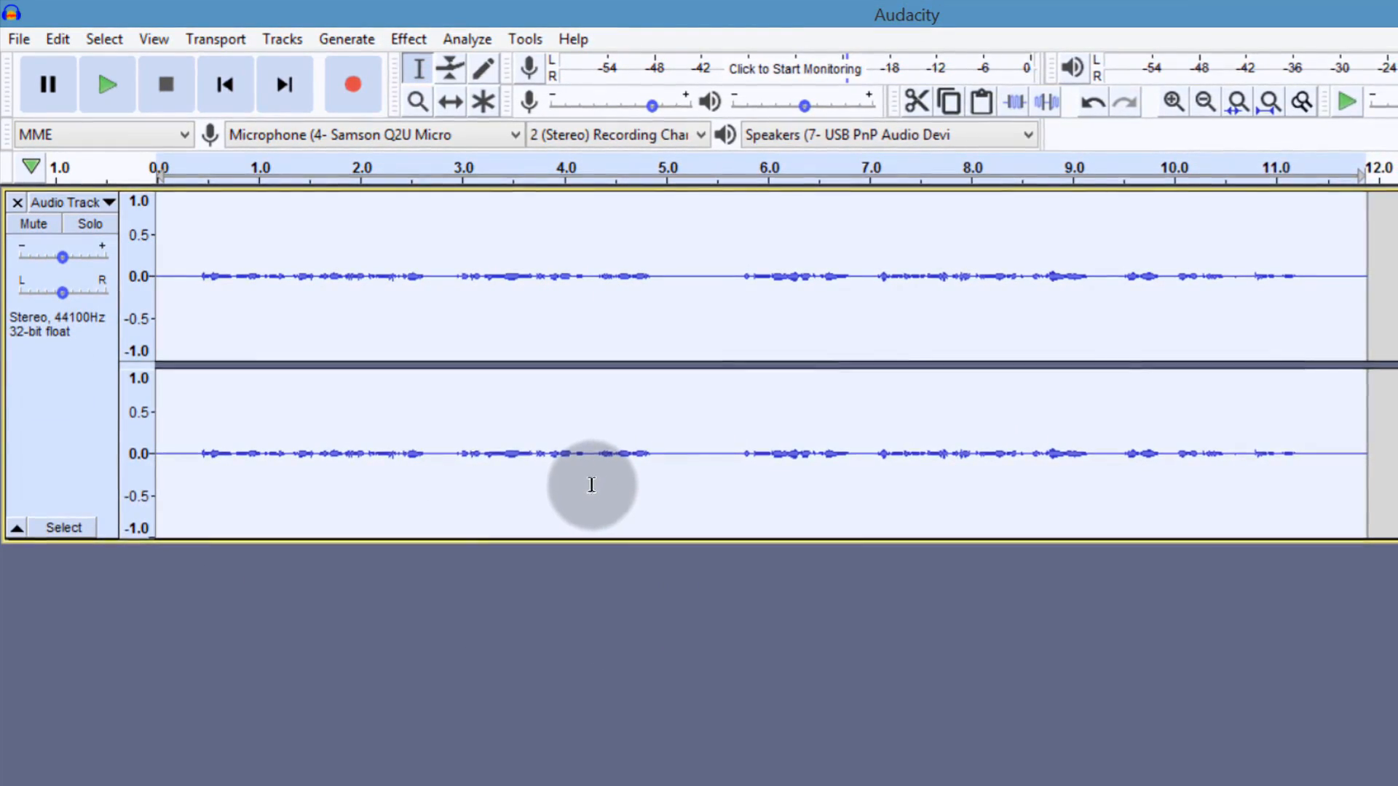
click(403, 38)
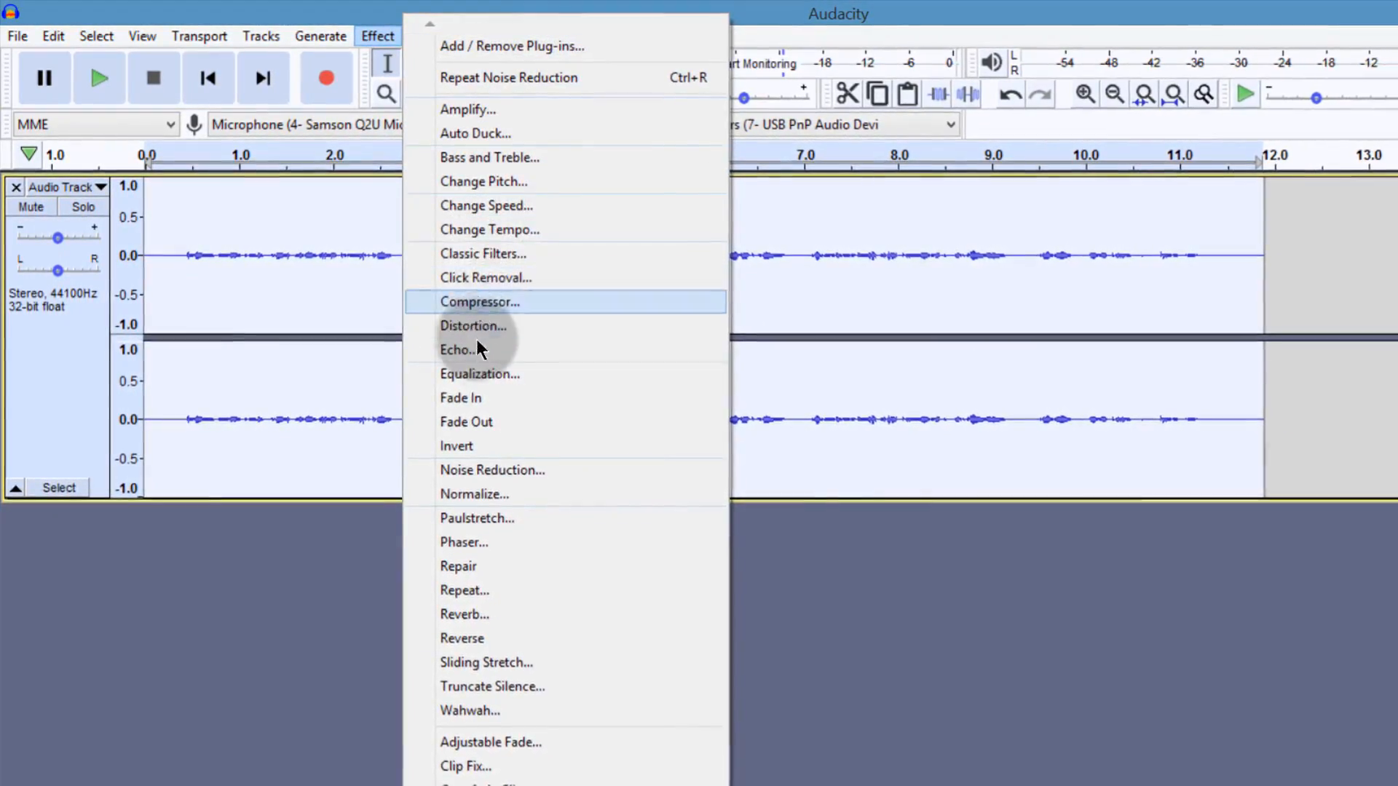
click(460, 372)
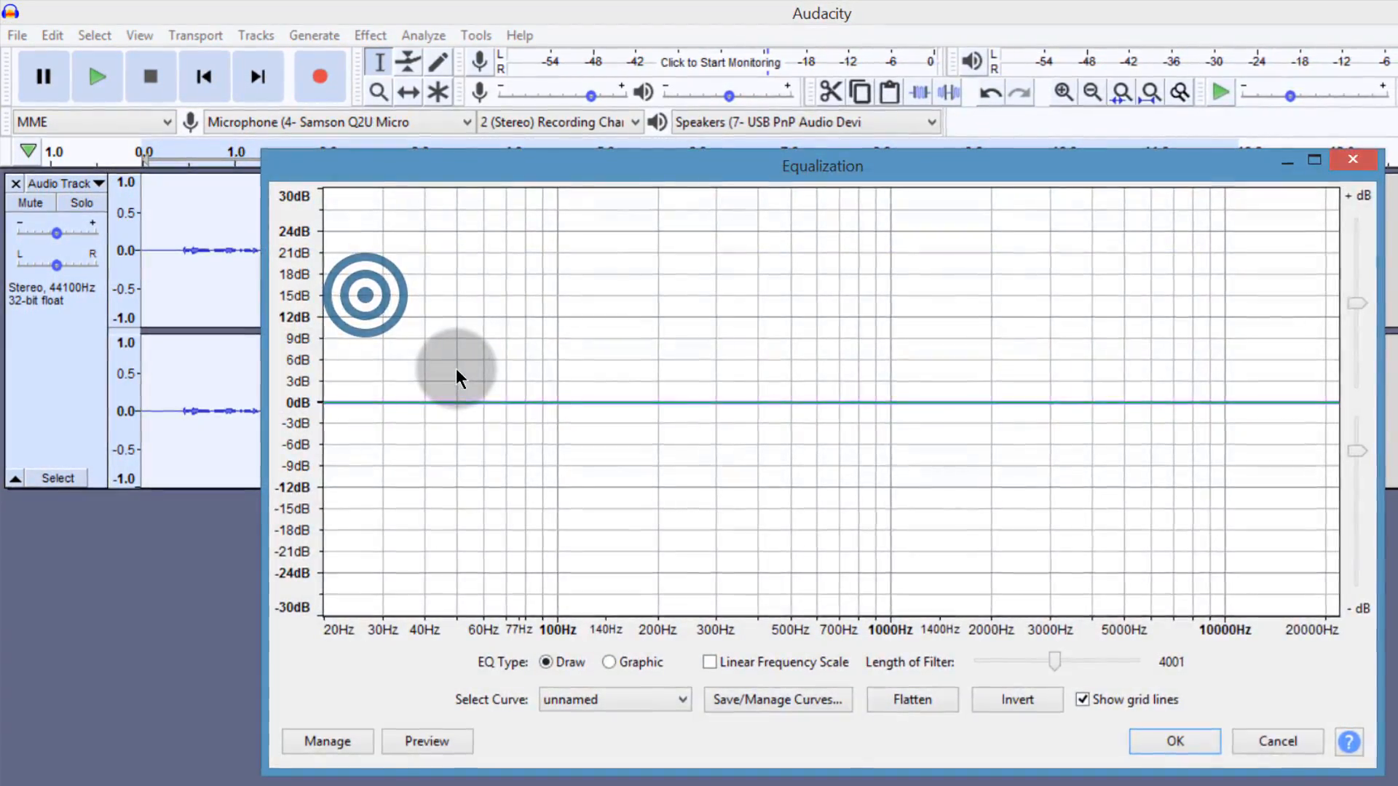
drag(576, 166, 411, 137)
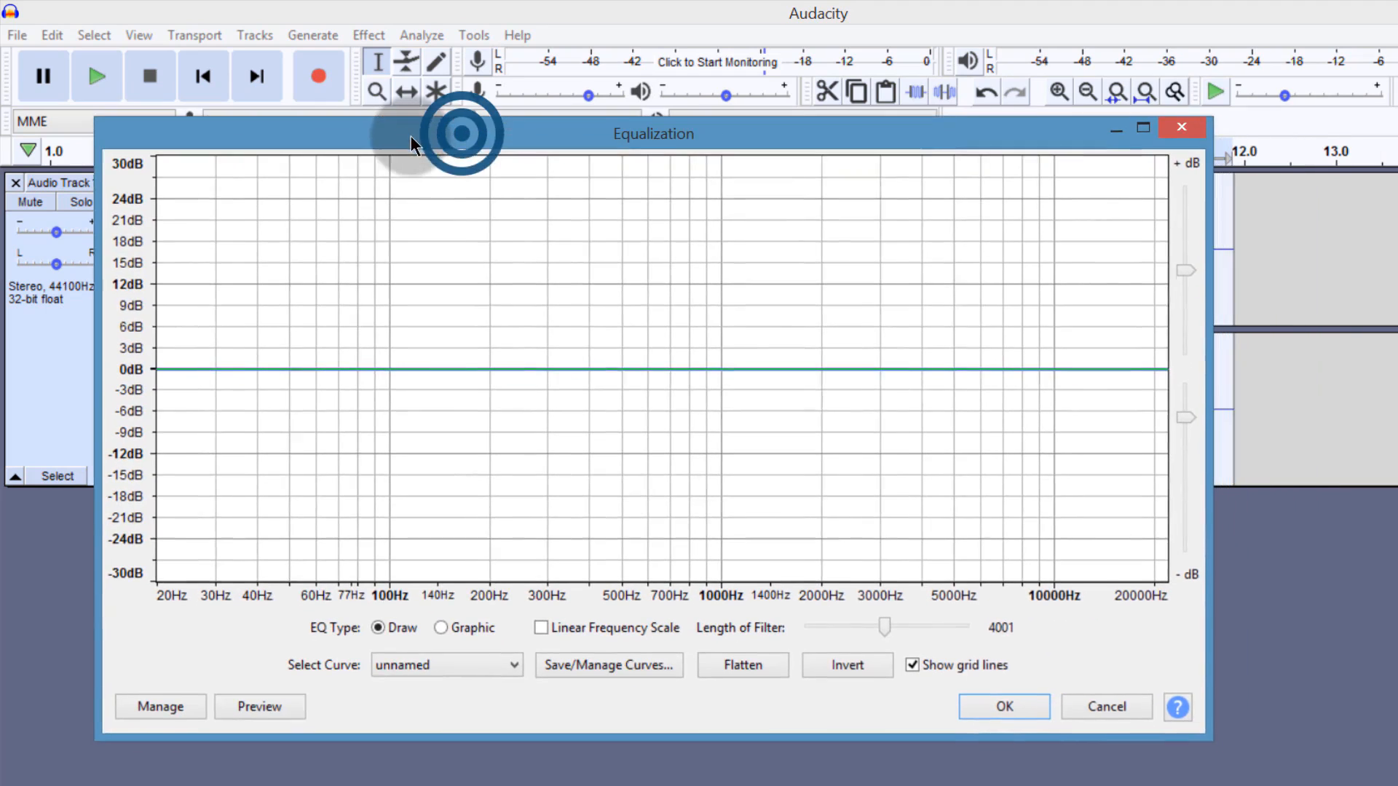
click(429, 677)
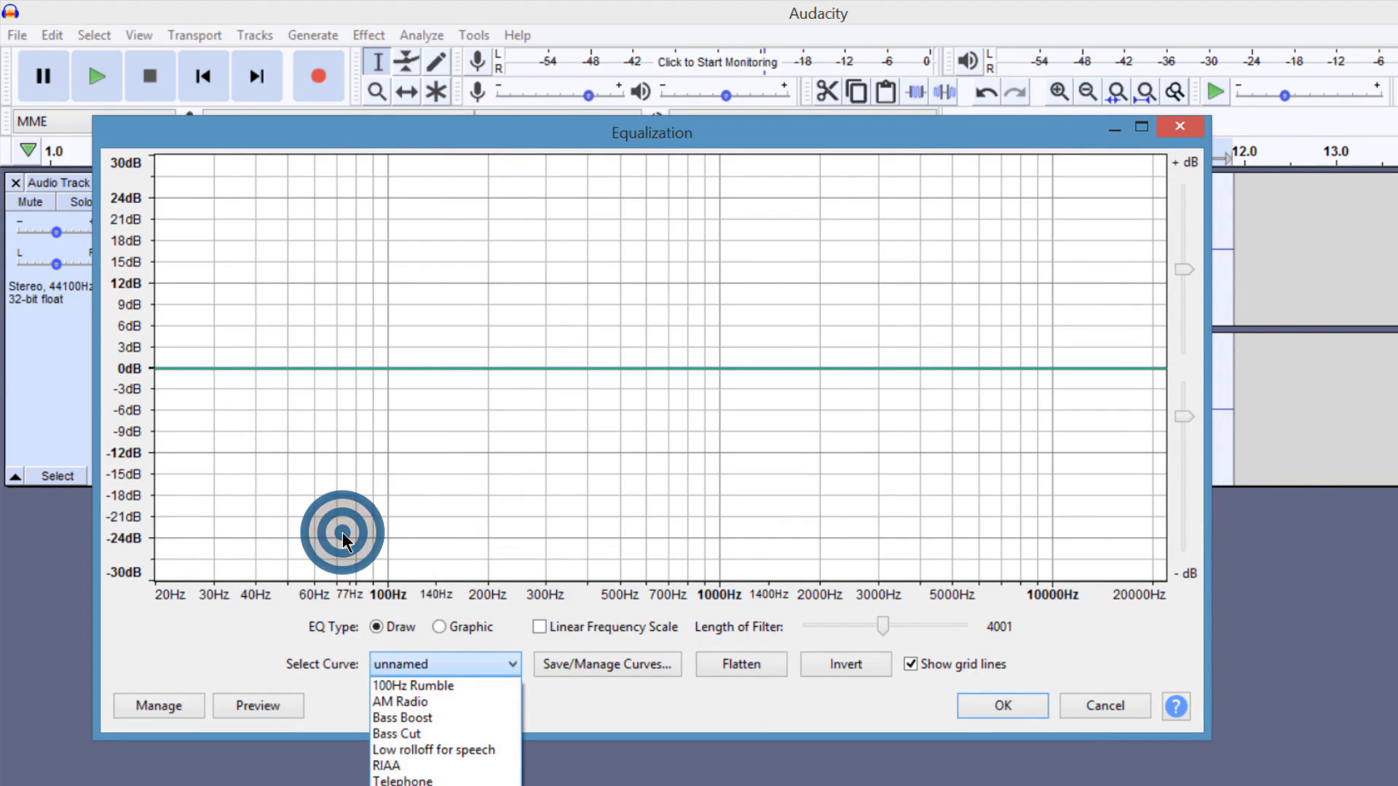
click(402, 717)
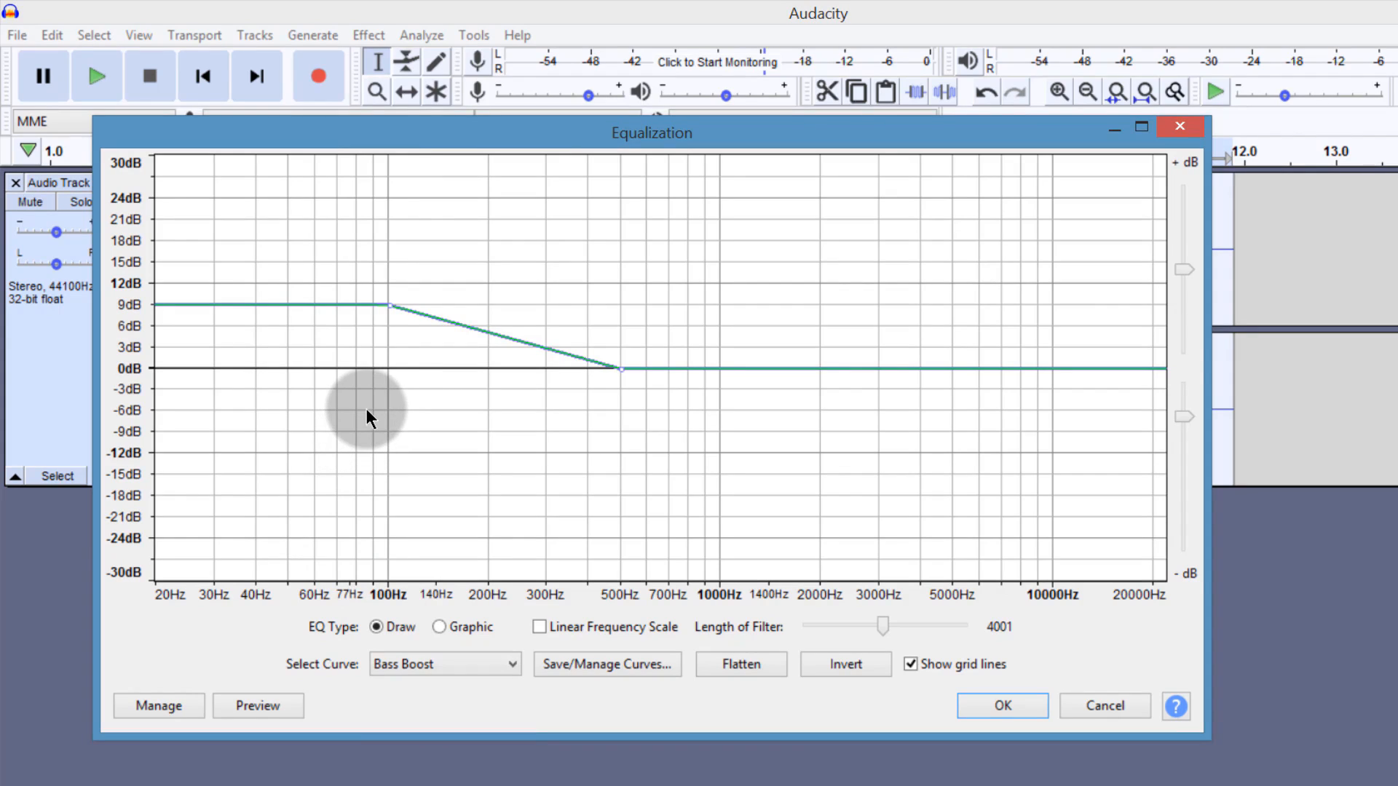
click(1181, 129)
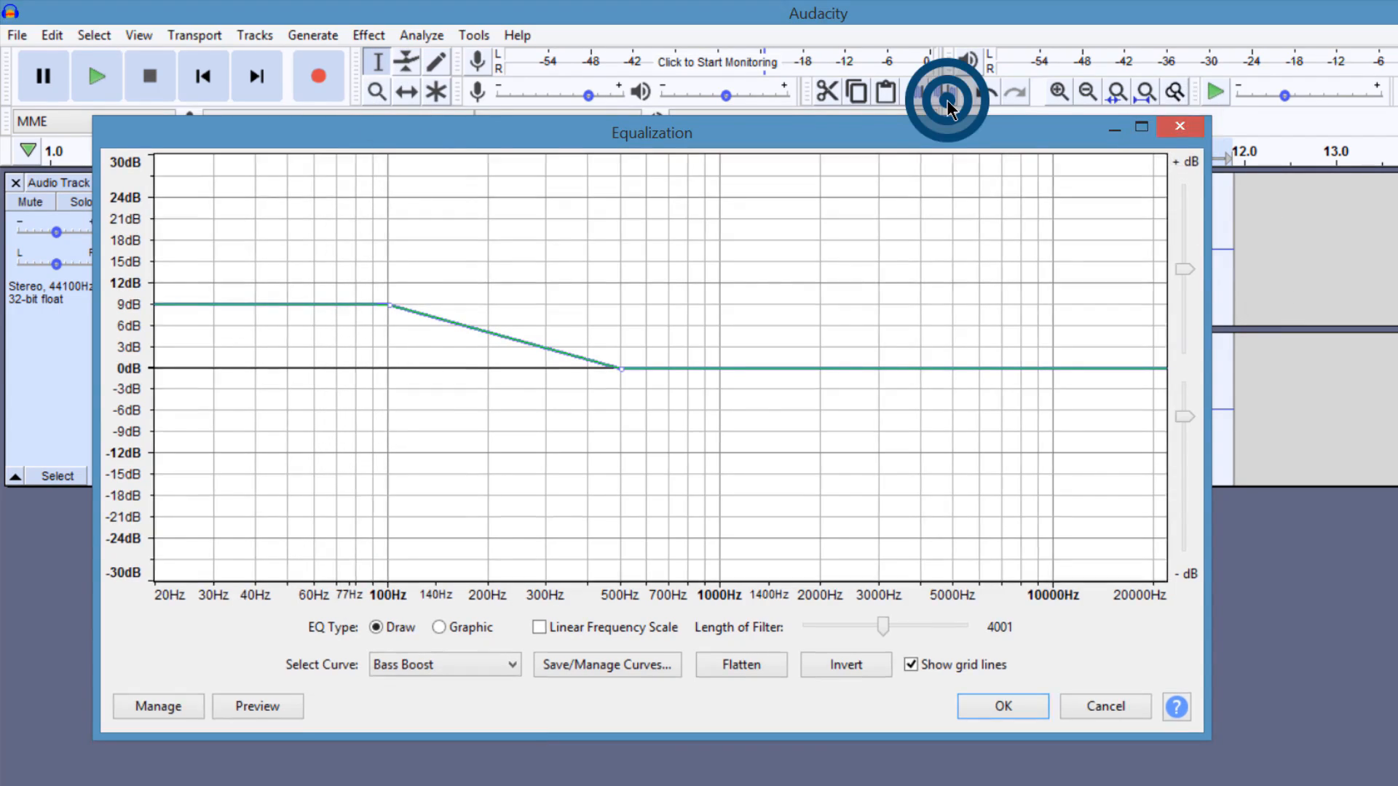
Check the installed version number in the program's About information and close the window.
click(526, 42)
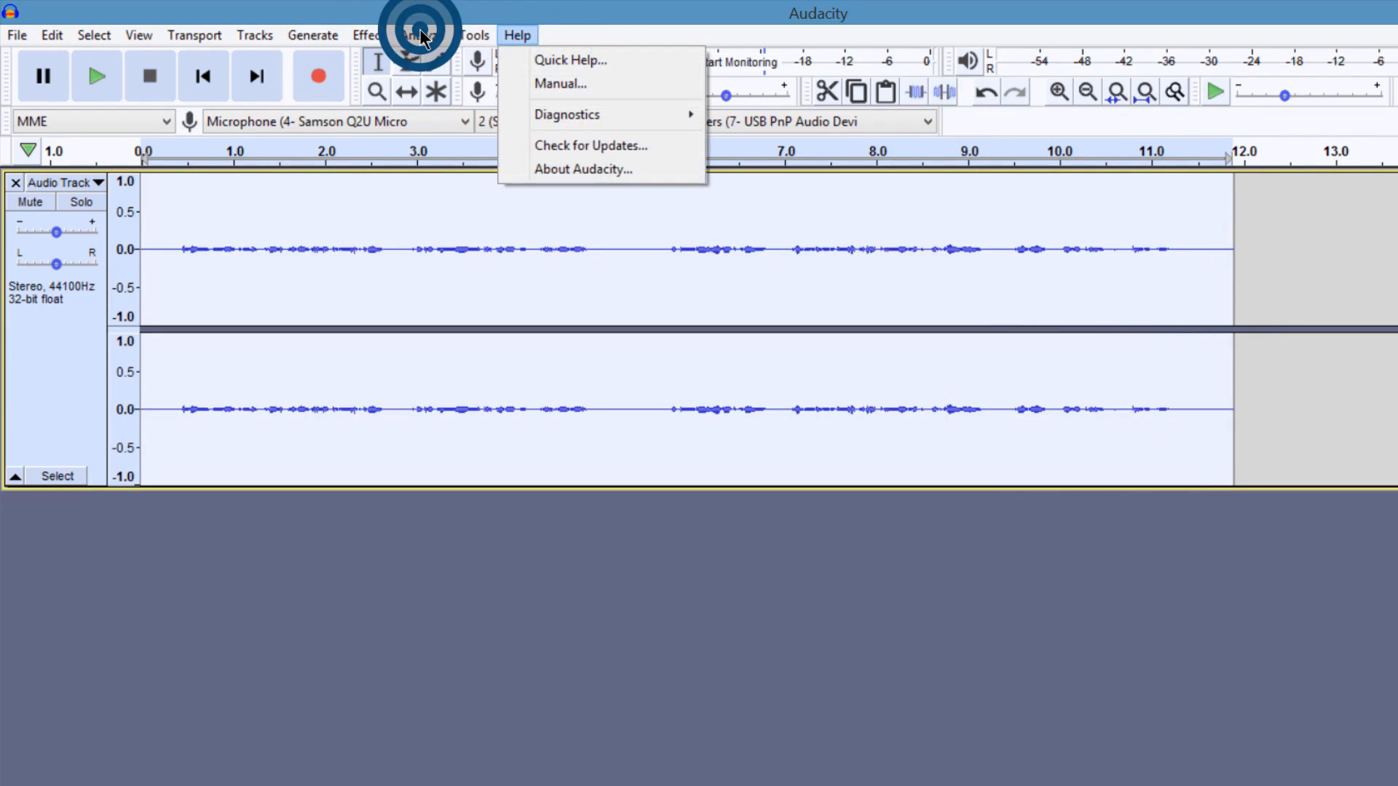
click(572, 169)
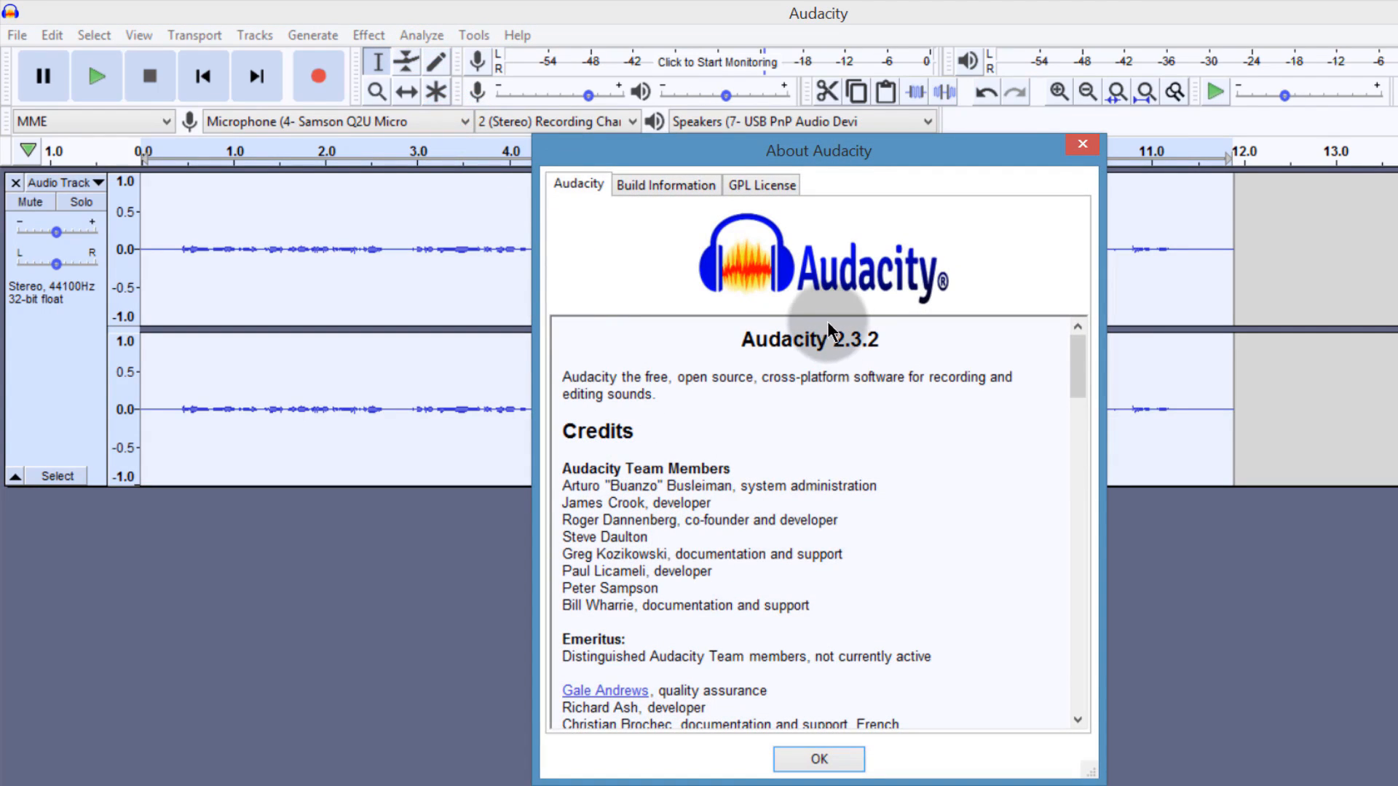
drag(838, 344, 881, 345)
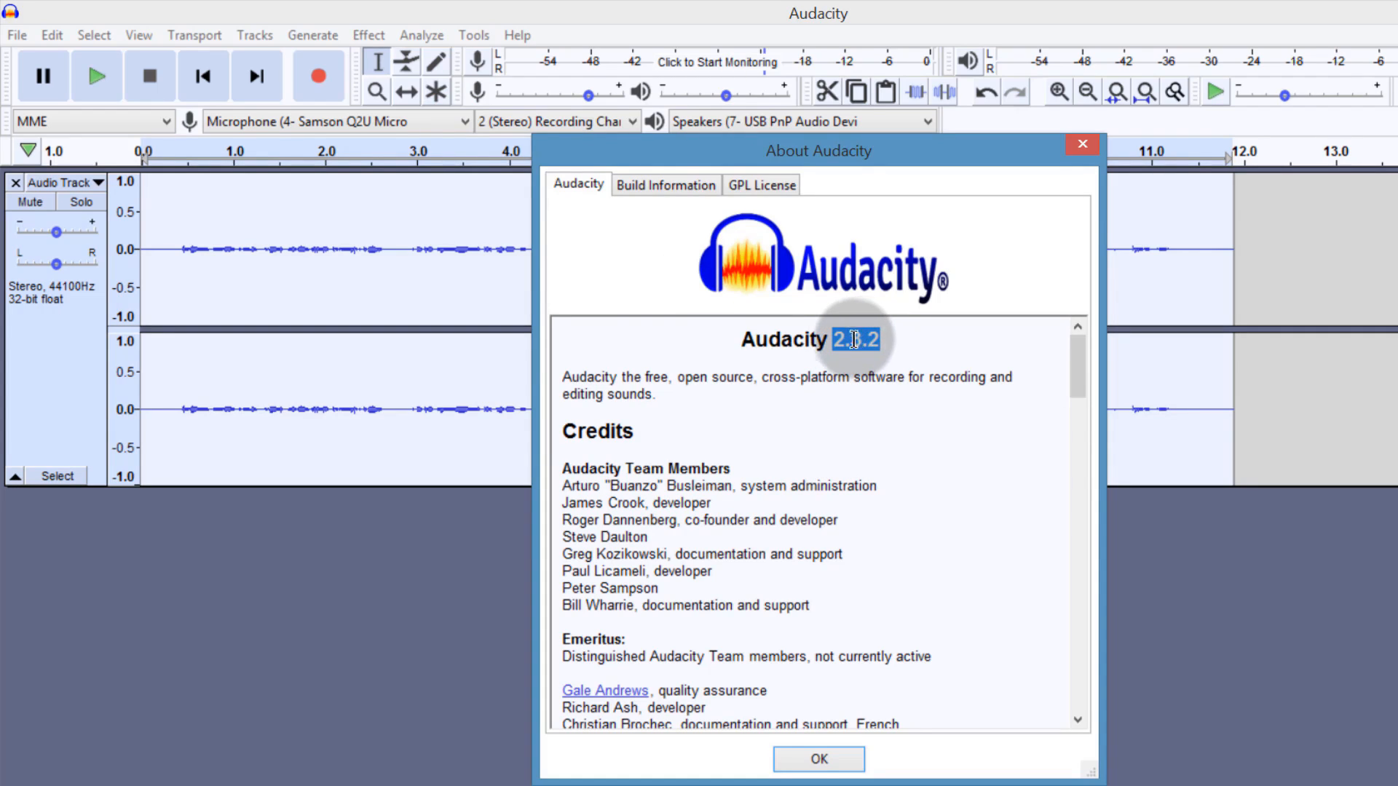
click(854, 340)
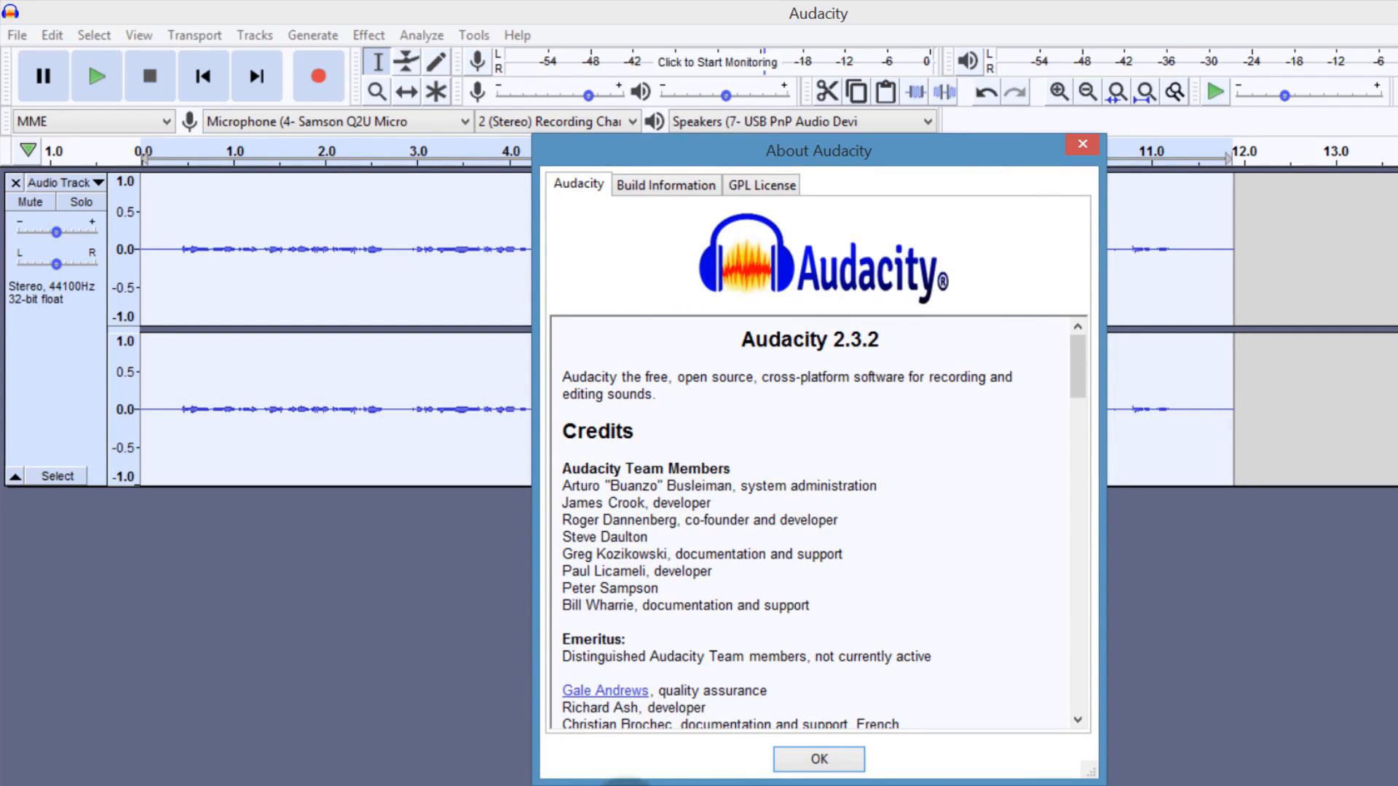
click(1083, 143)
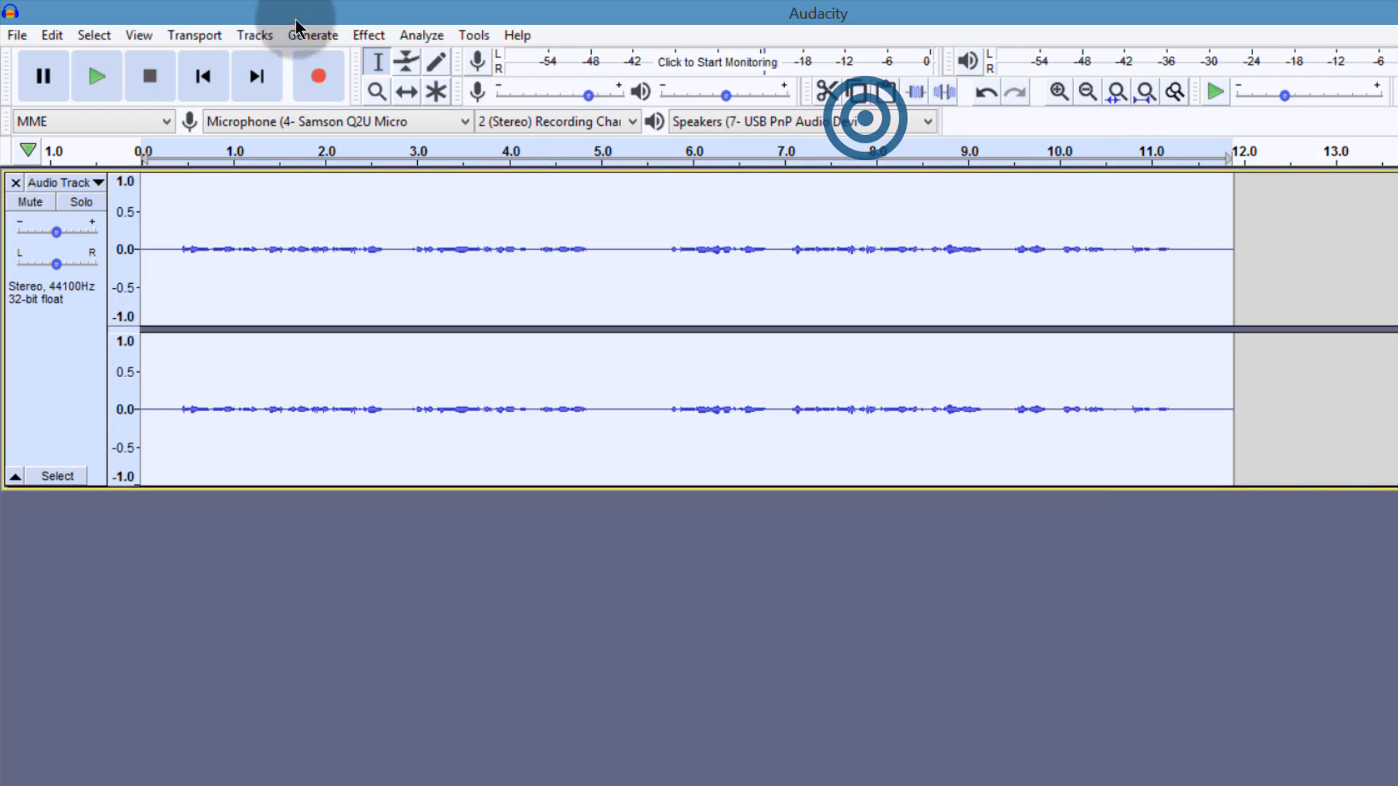
Load the Bass Boost curve in Equalization, lower its 100 Hz point to about 4 dB, and briefly preview the result.
click(474, 35)
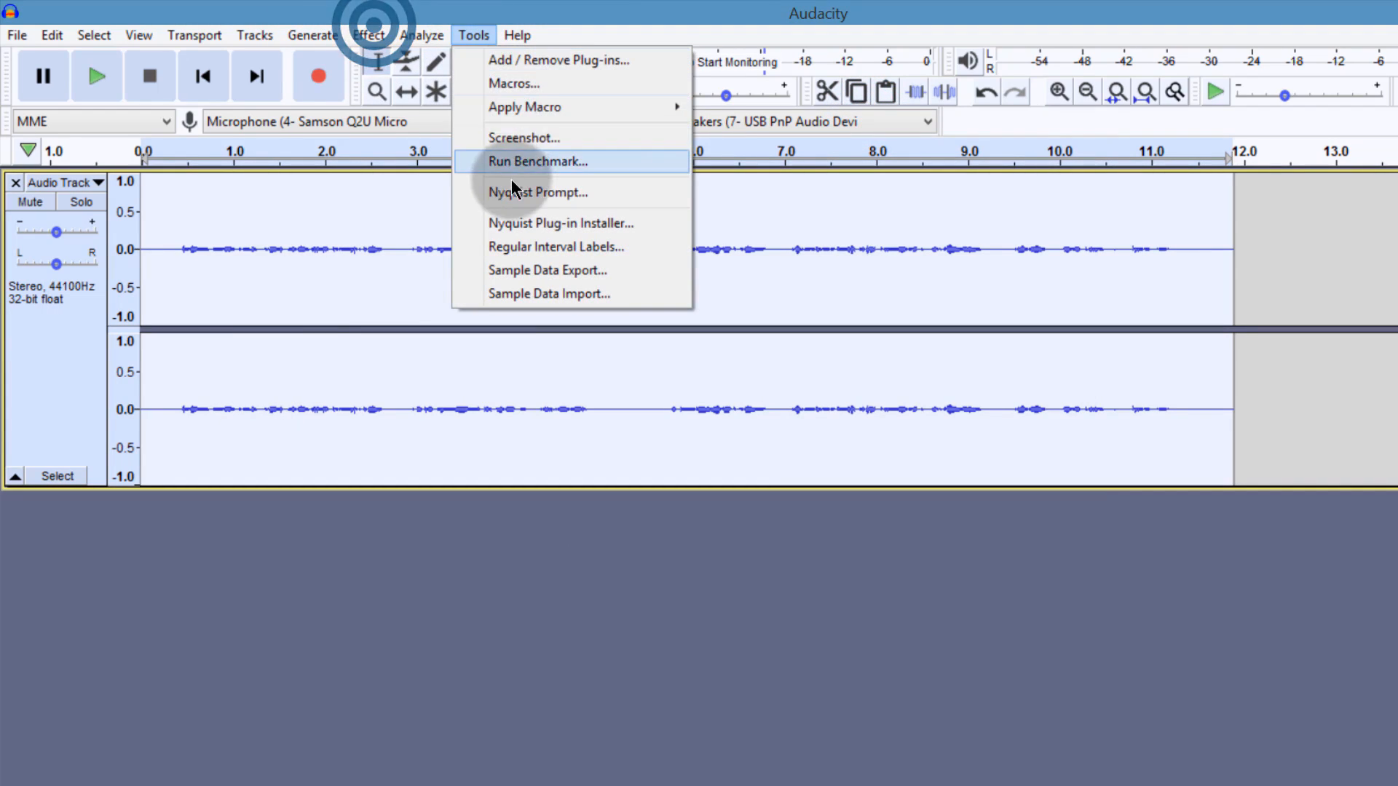
mouse_move(375, 30)
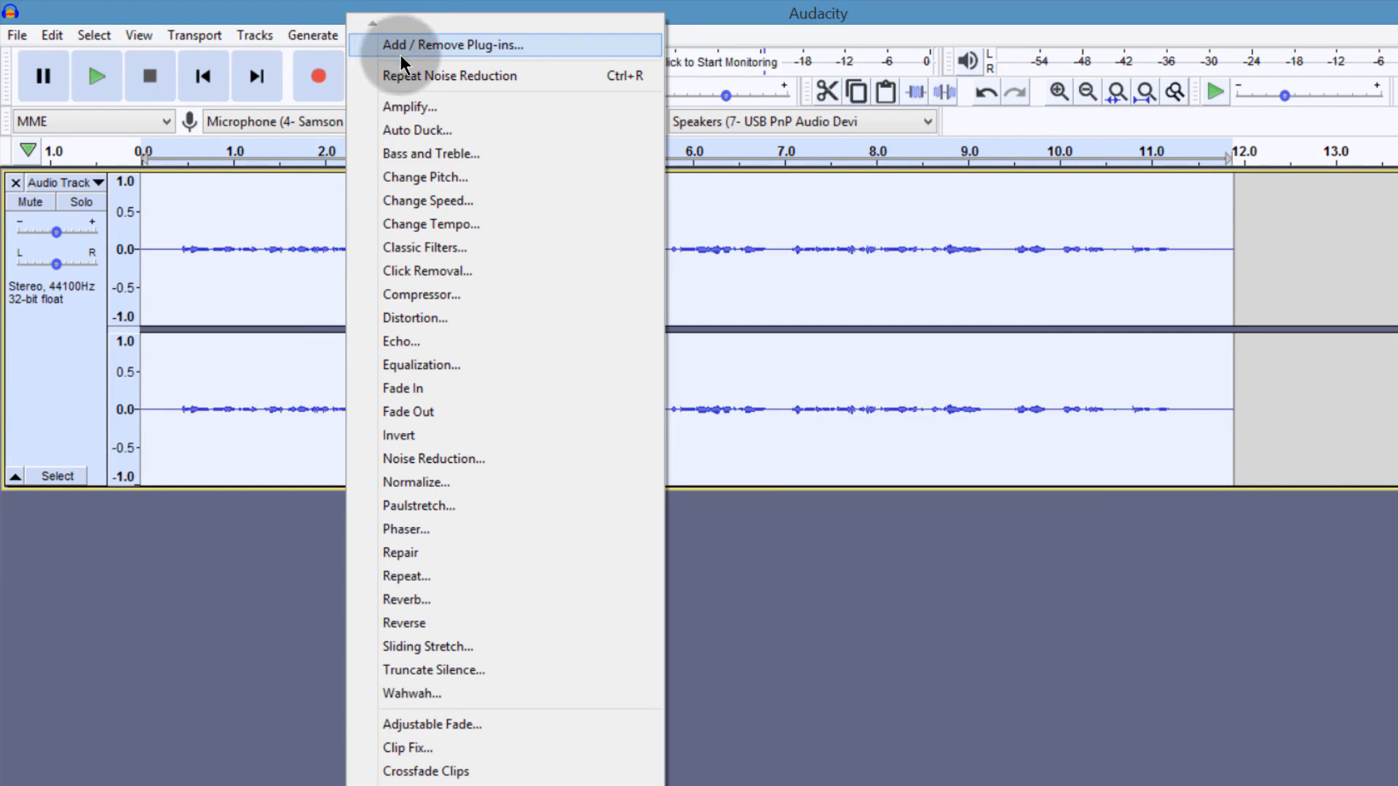
click(417, 364)
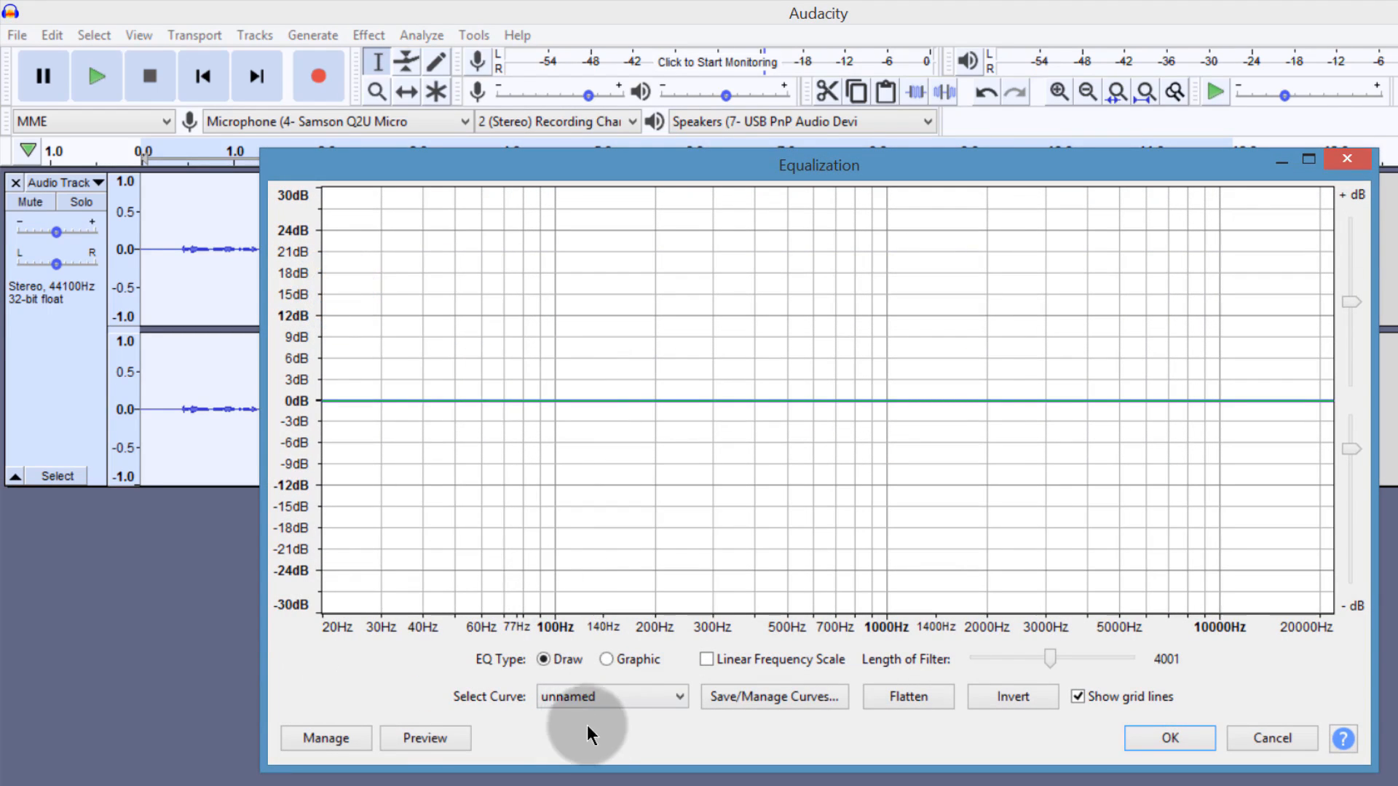
click(619, 699)
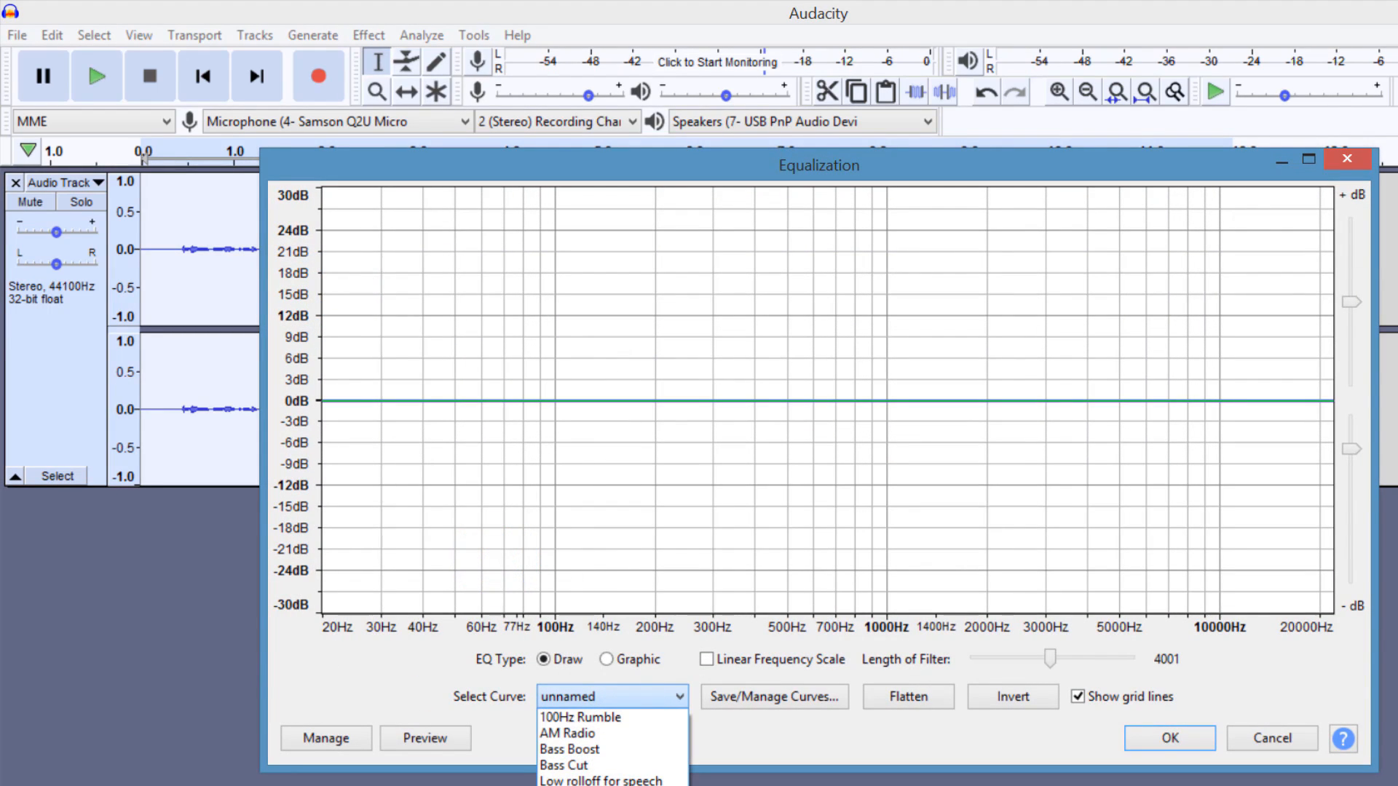
click(583, 750)
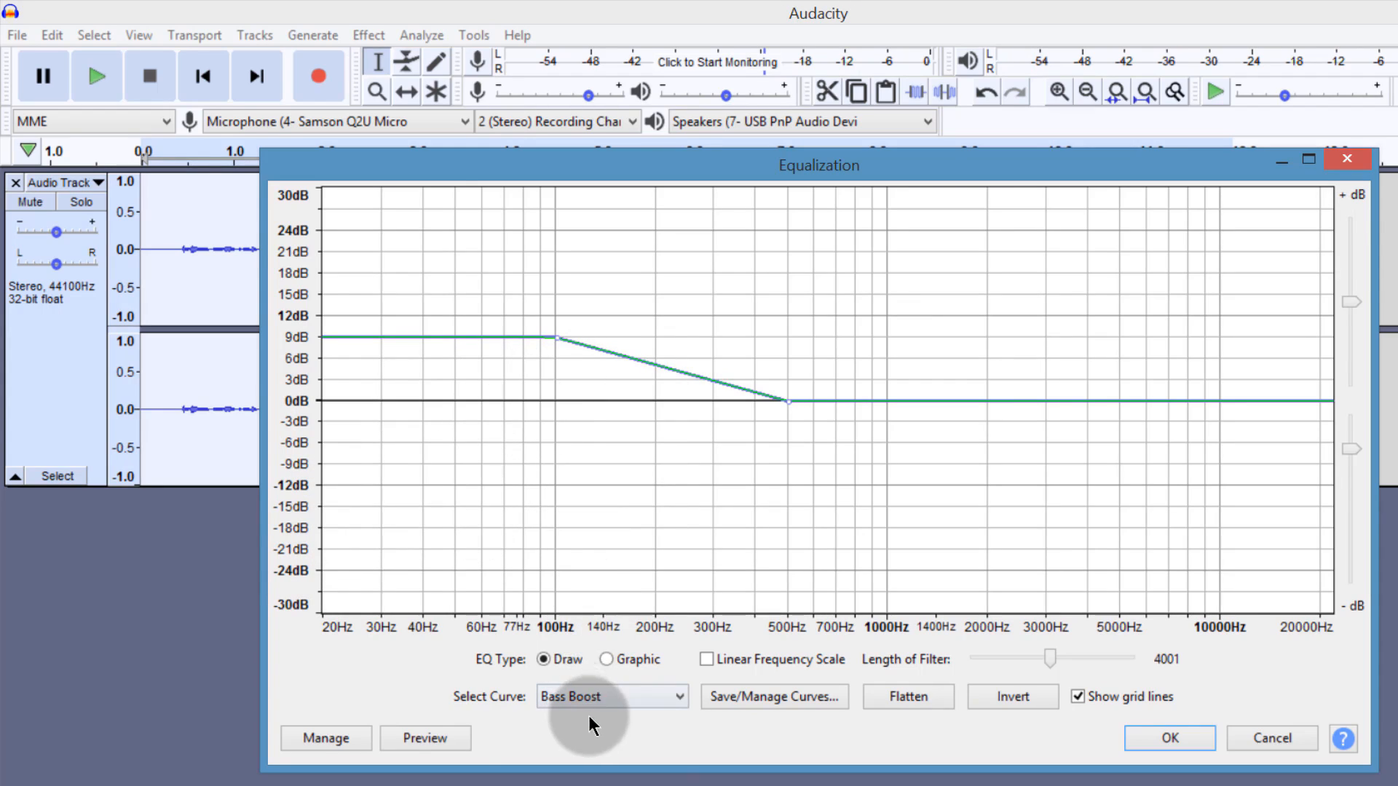
drag(561, 339, 549, 370)
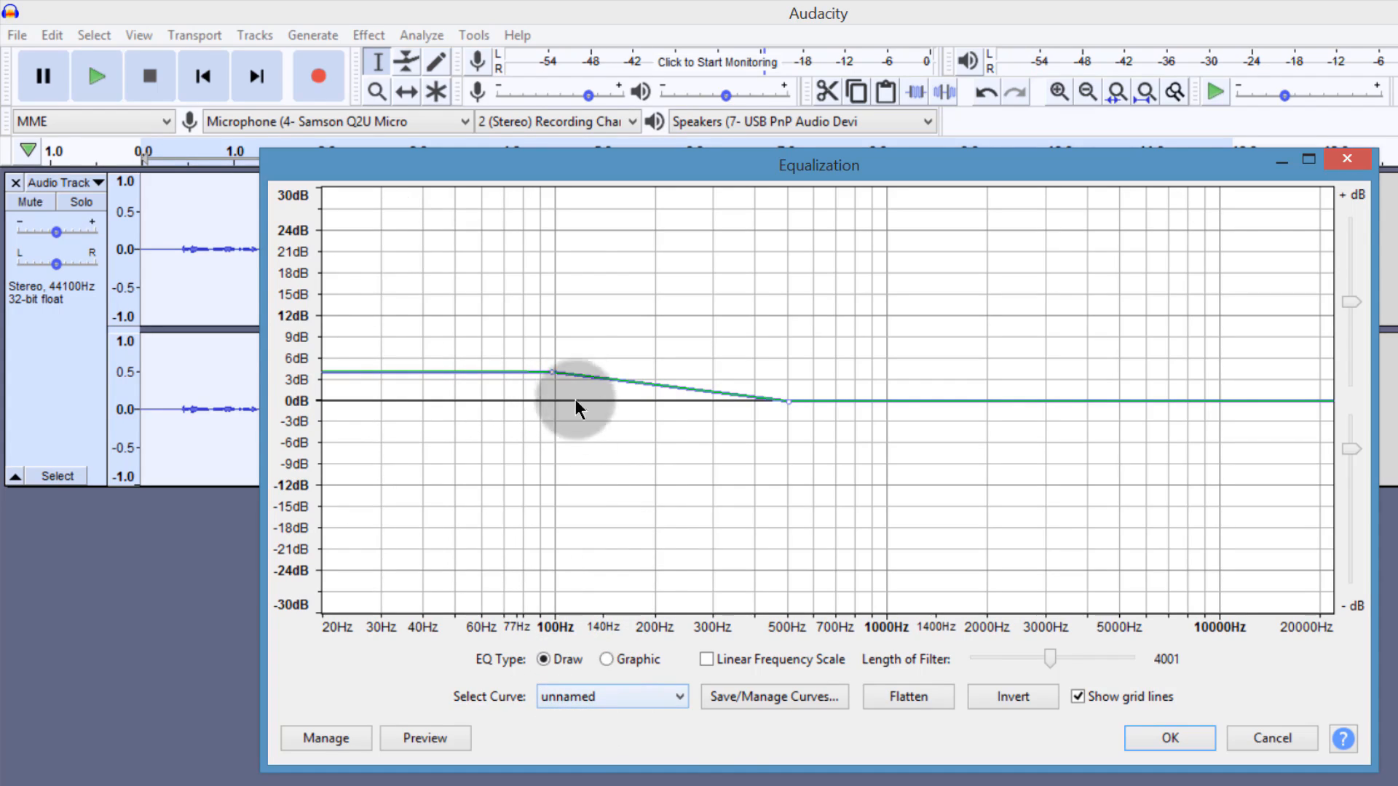
click(419, 737)
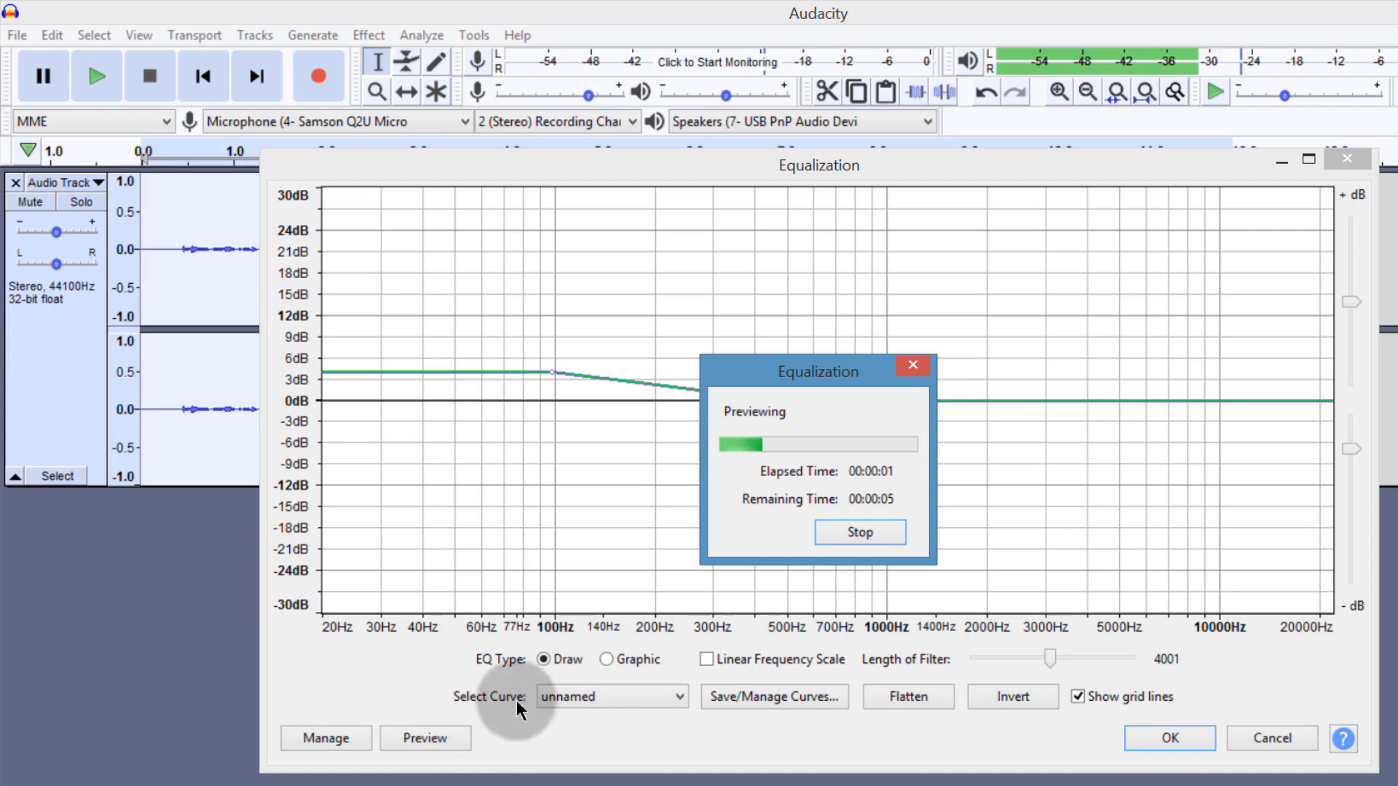
click(860, 532)
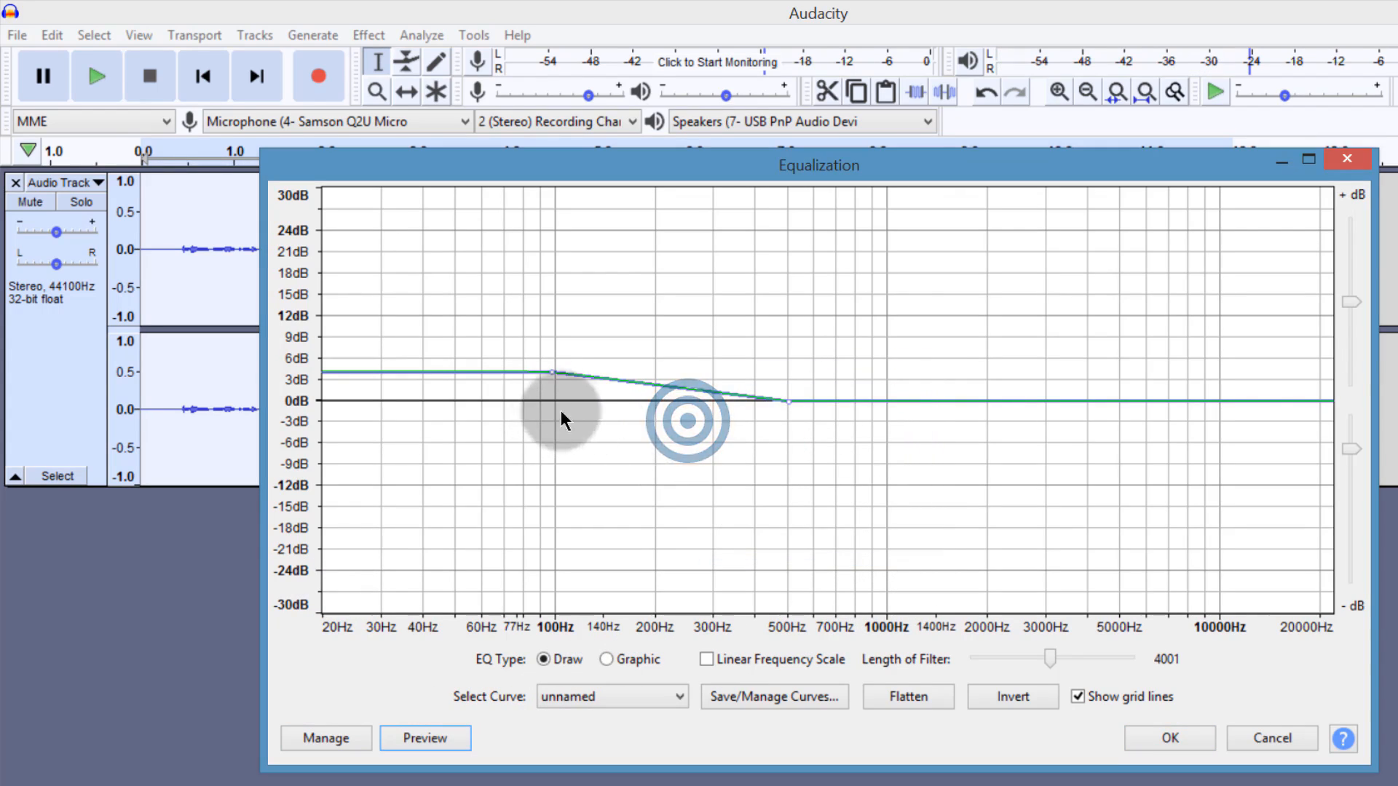
Reshape the curve to about -5 dB at 100 Hz, -13 dB at 900 Hz and -3 dB above 2000 Hz, preview it, and cancel Equalization.
drag(555, 372, 558, 438)
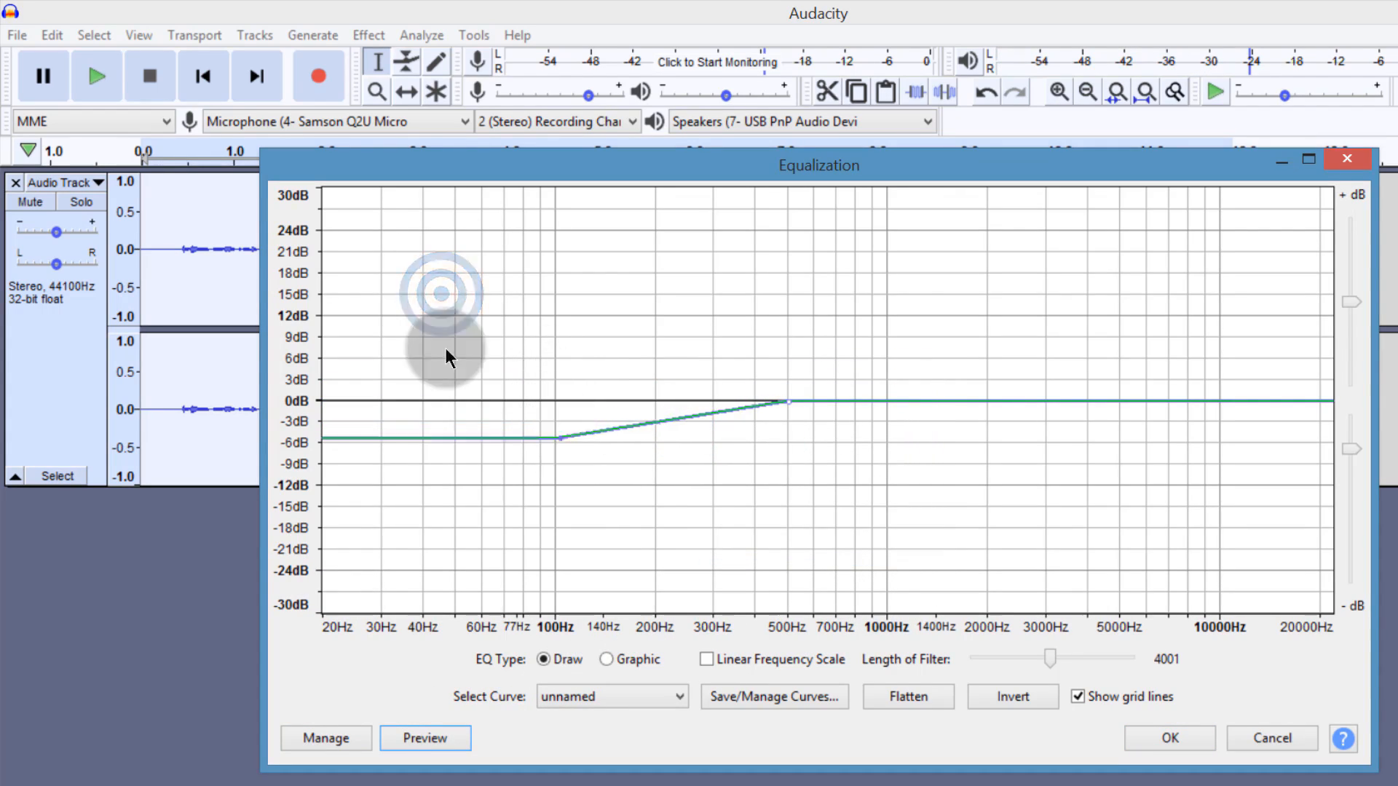
drag(876, 403, 878, 489)
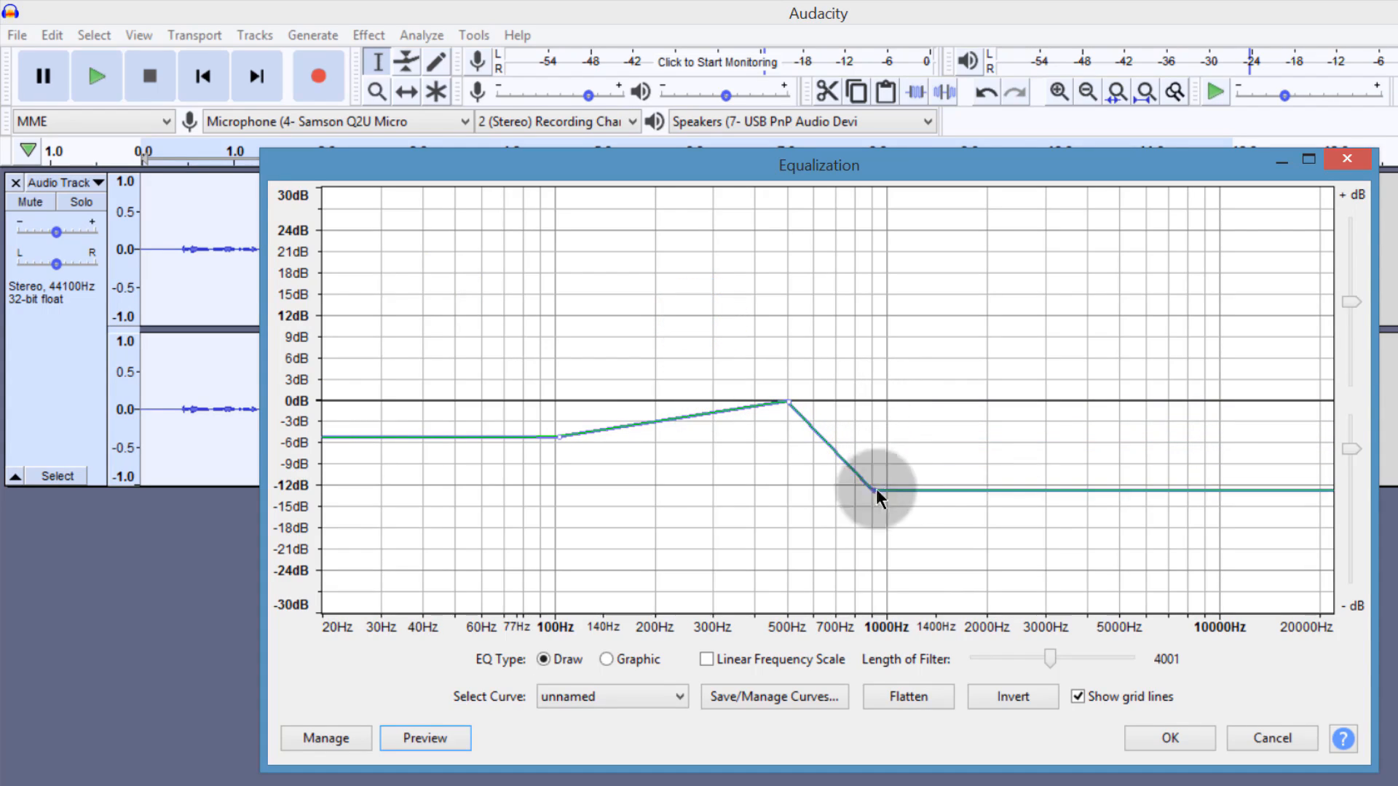
click(987, 488)
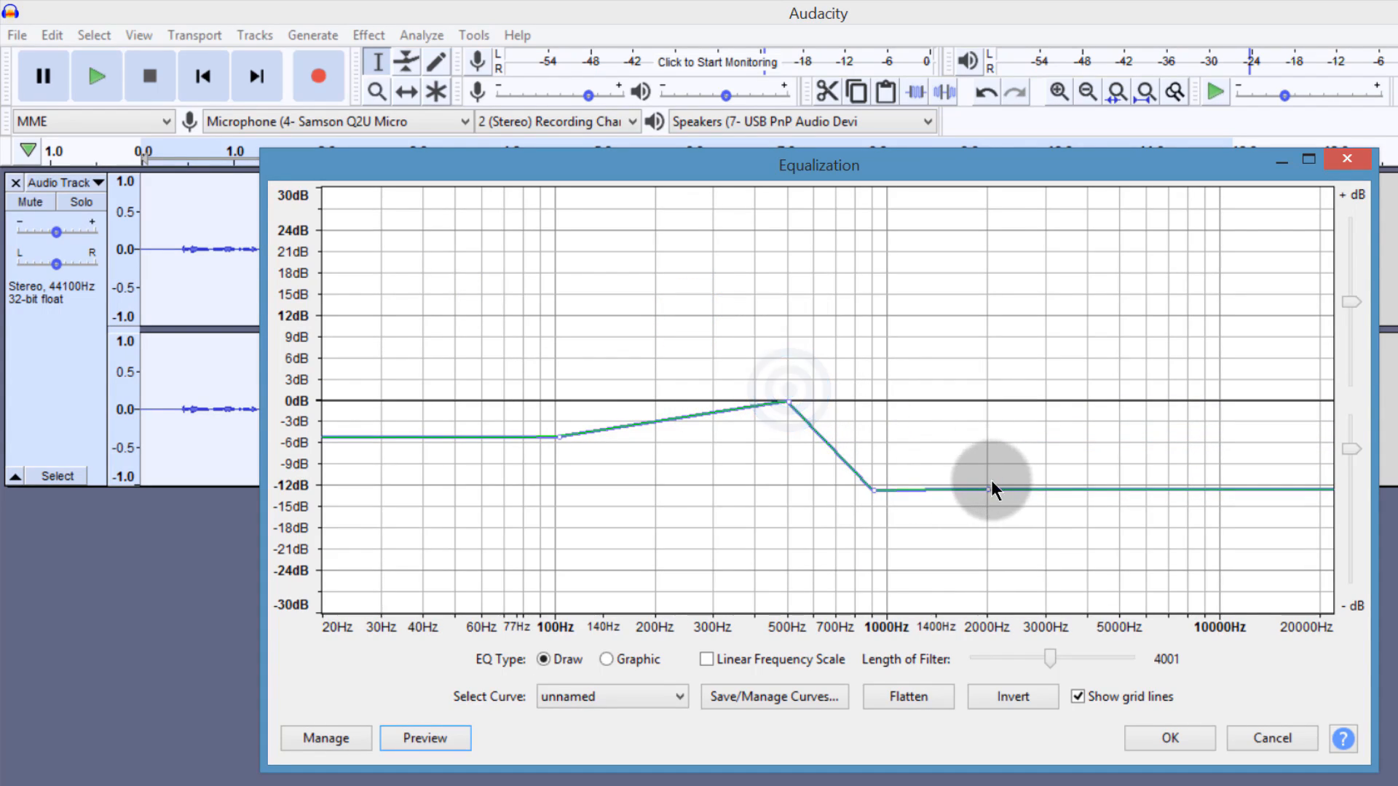
drag(989, 487, 996, 420)
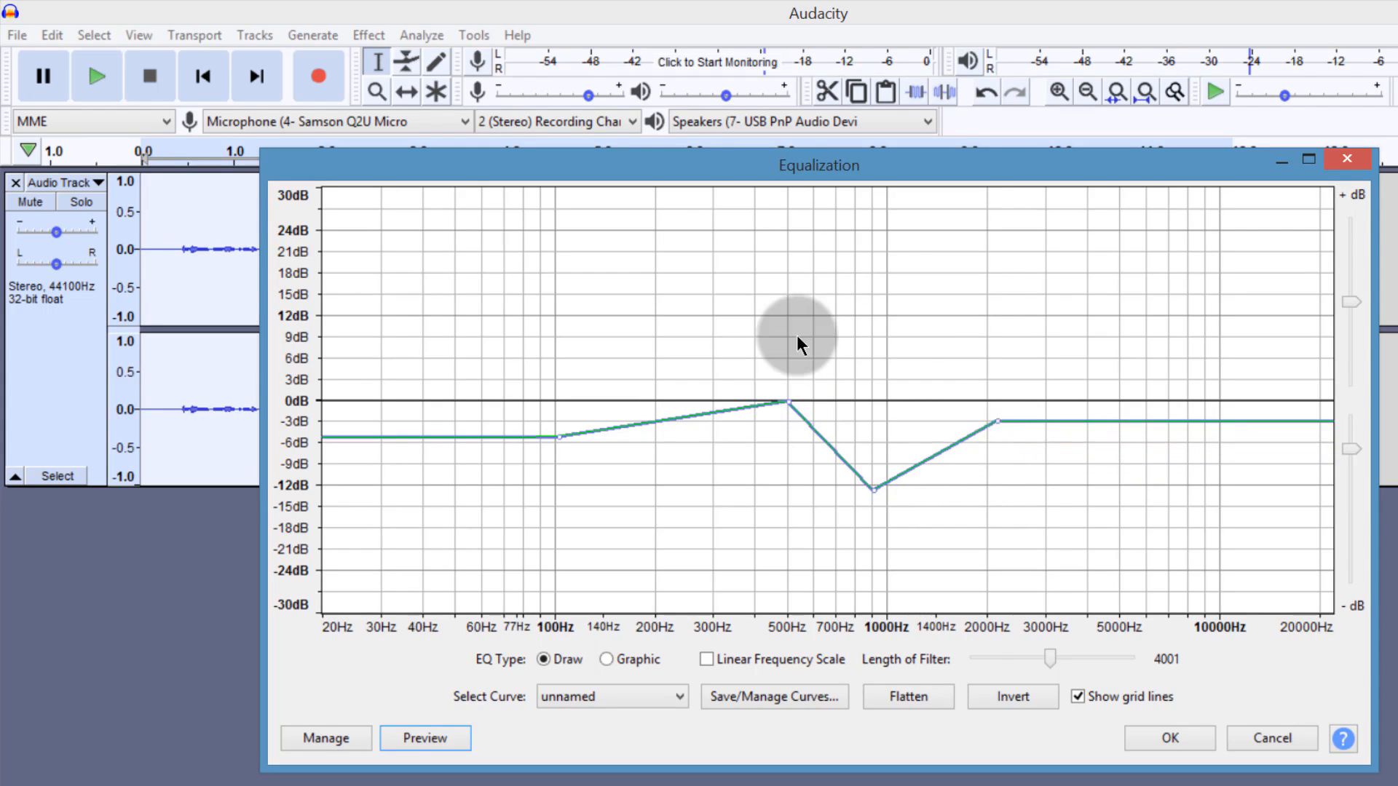
click(422, 739)
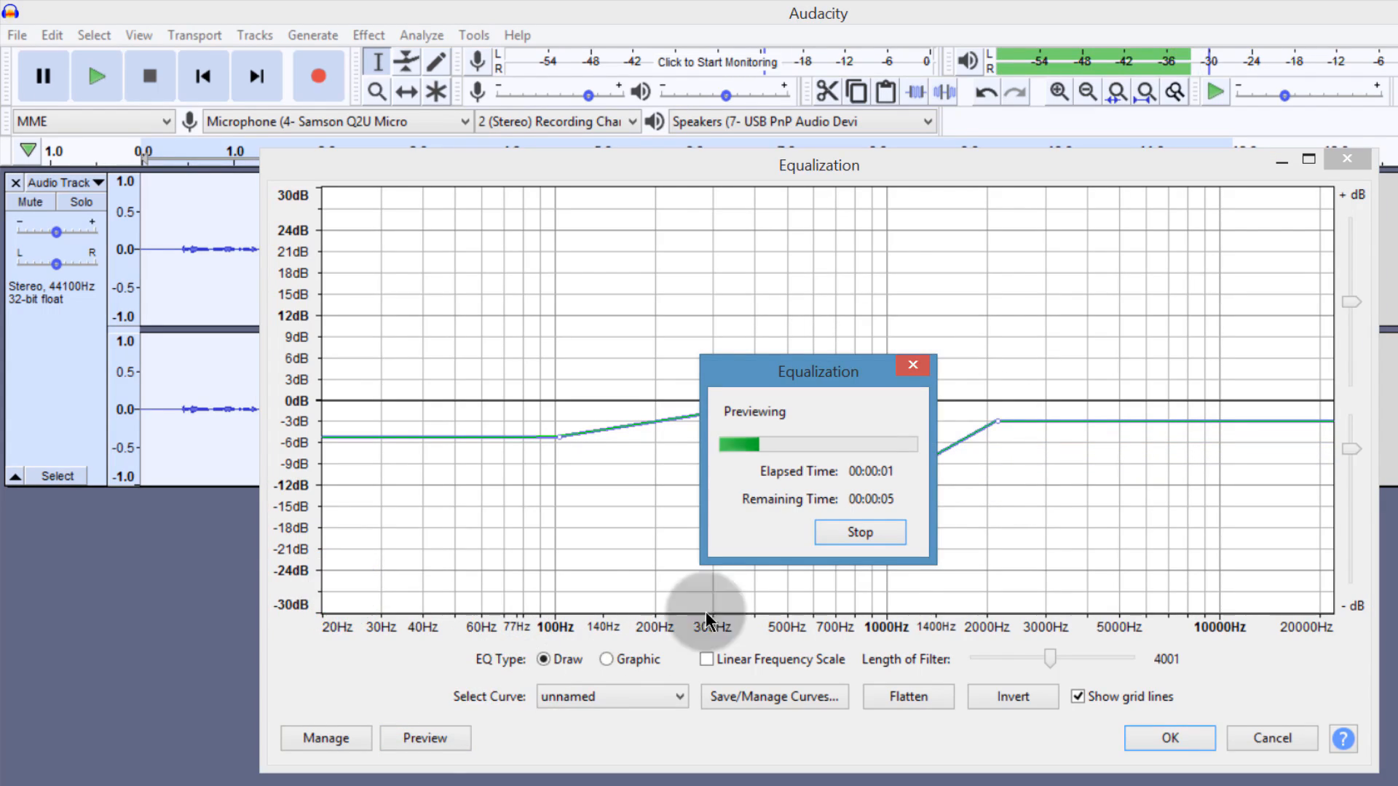
click(853, 537)
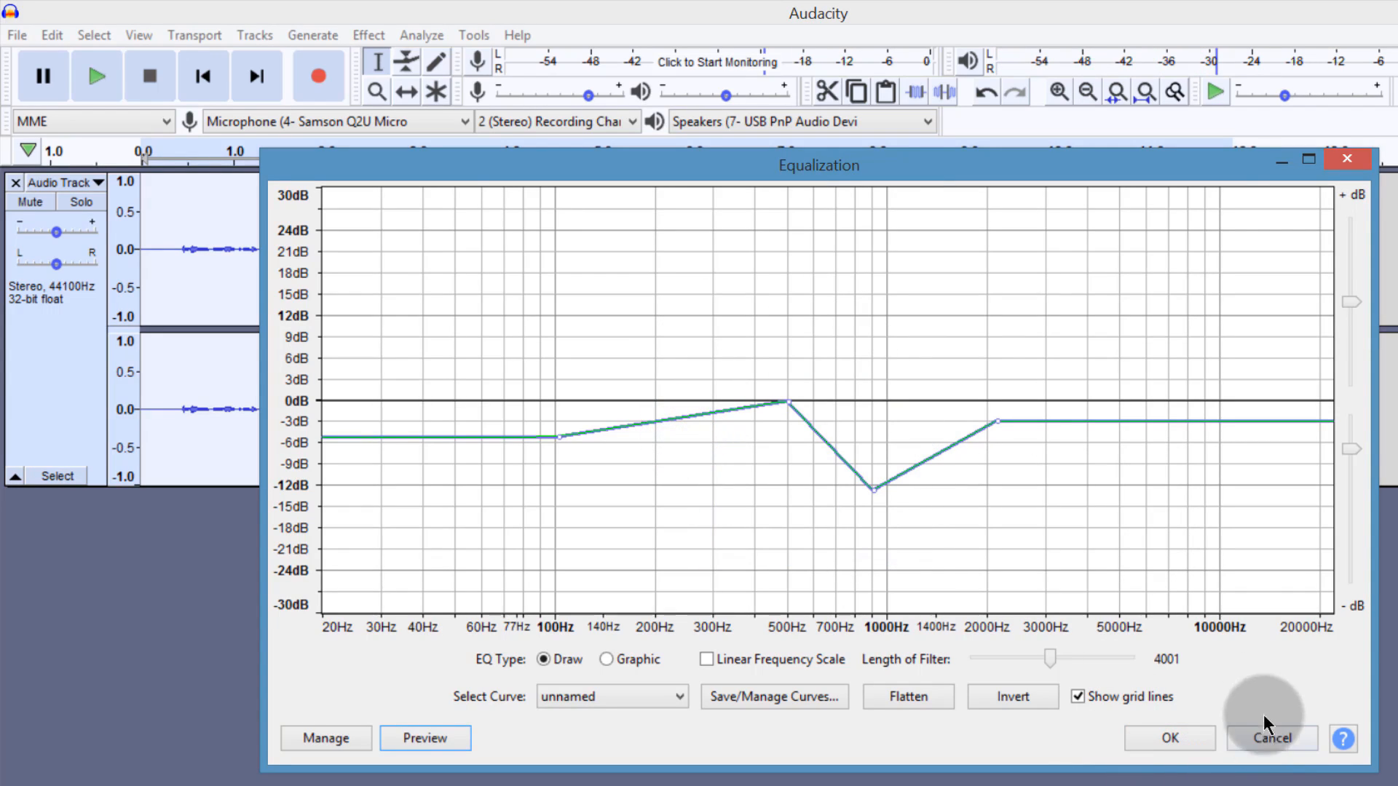
click(1272, 738)
Normalize the entire track to a peak amplitude of -3.0 dB with DC offset removal, and start playback of the result.
click(370, 37)
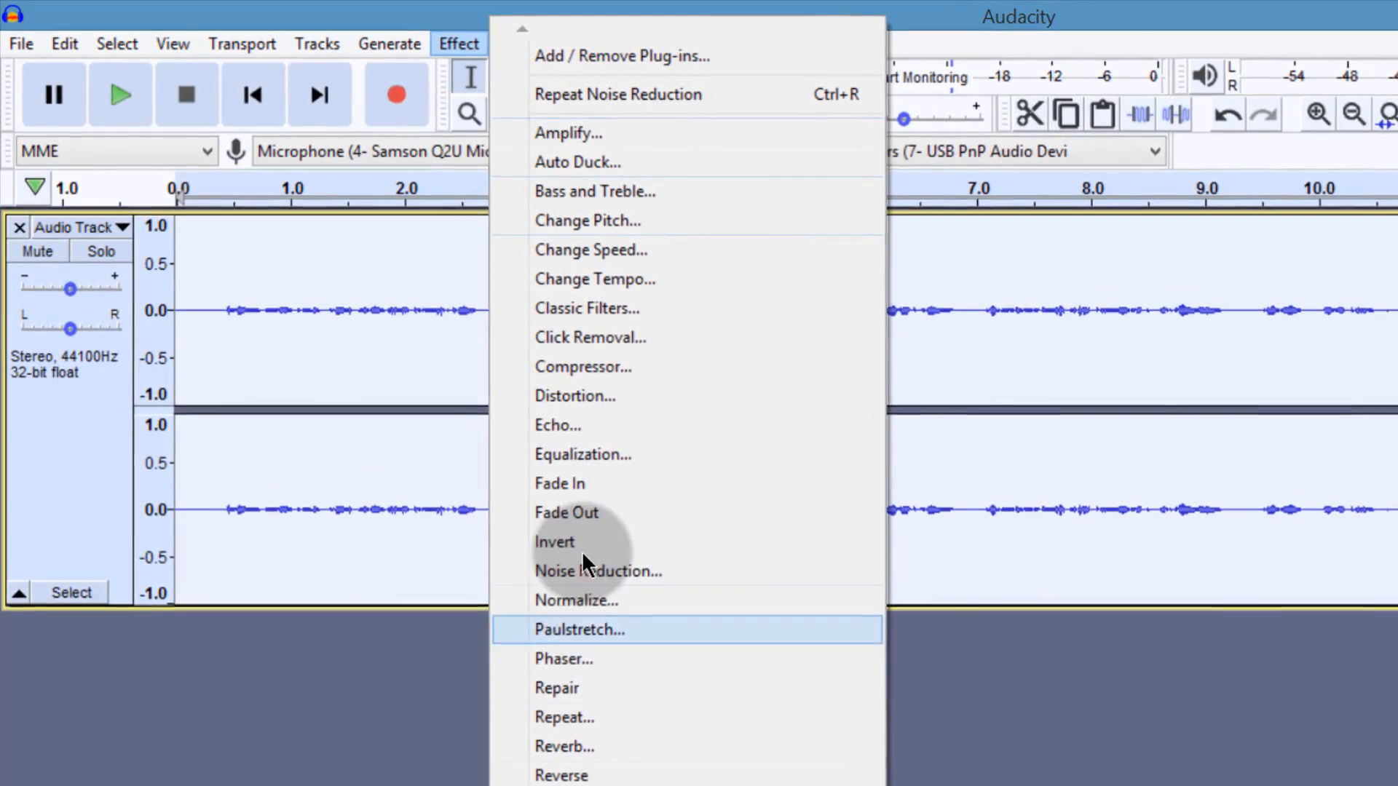
click(29, 386)
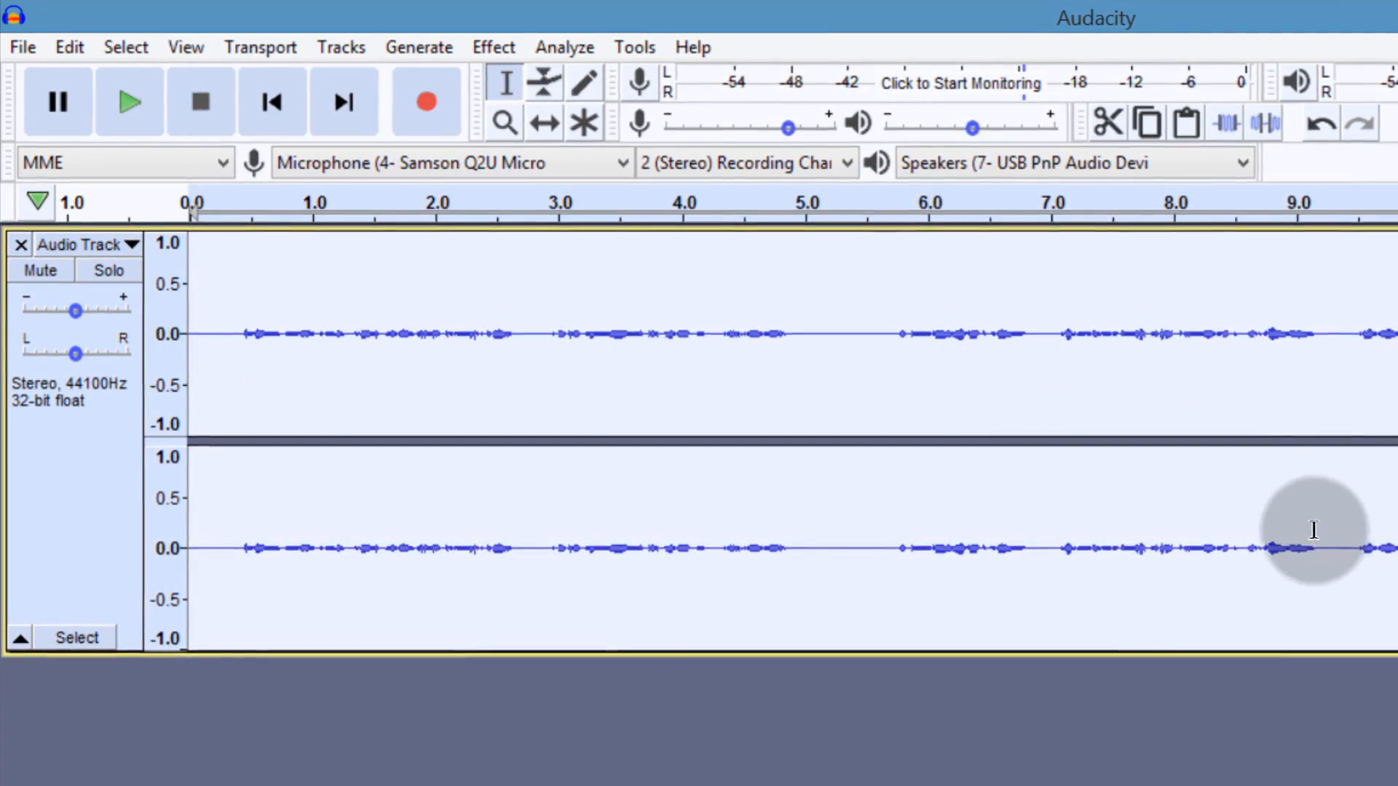
click(508, 47)
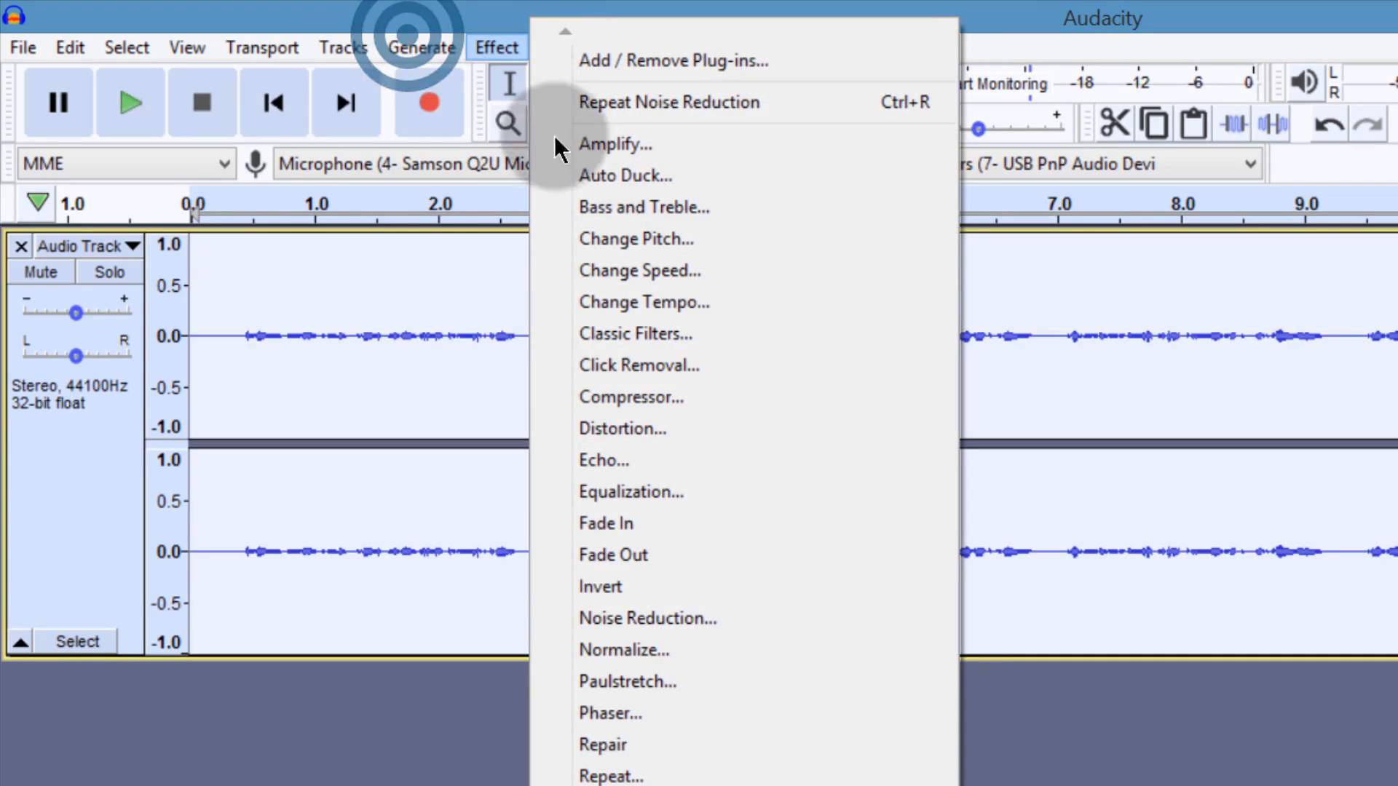
click(632, 648)
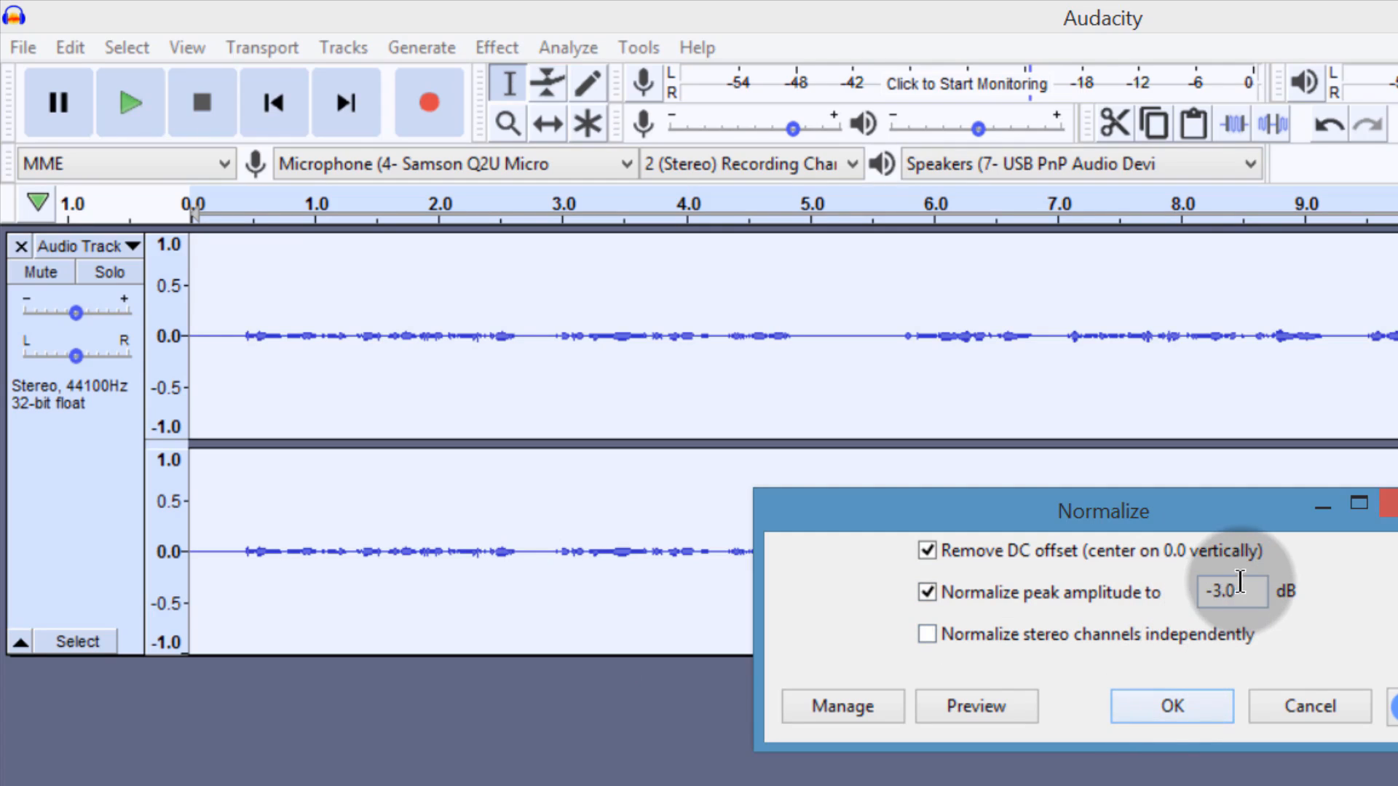
drag(1244, 594, 1204, 585)
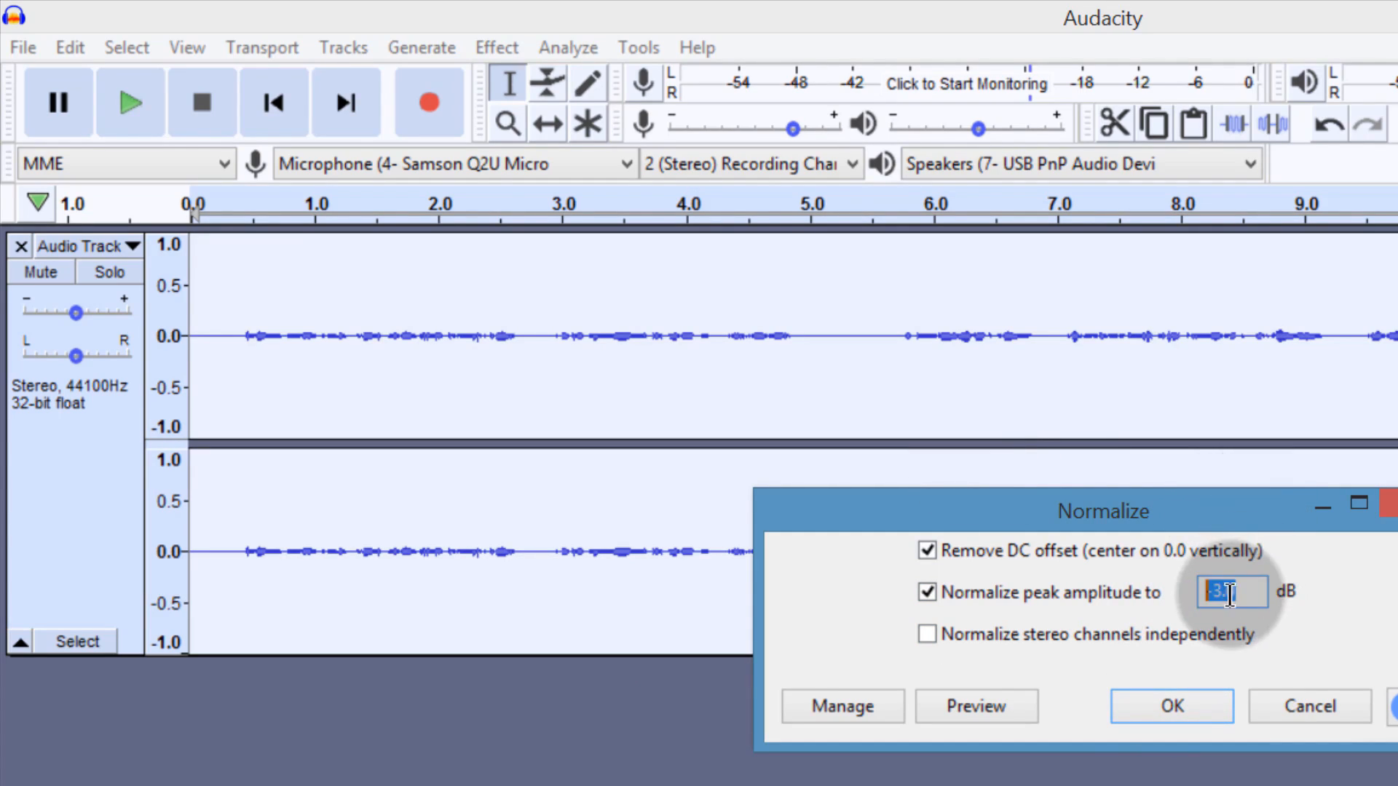
click(1223, 594)
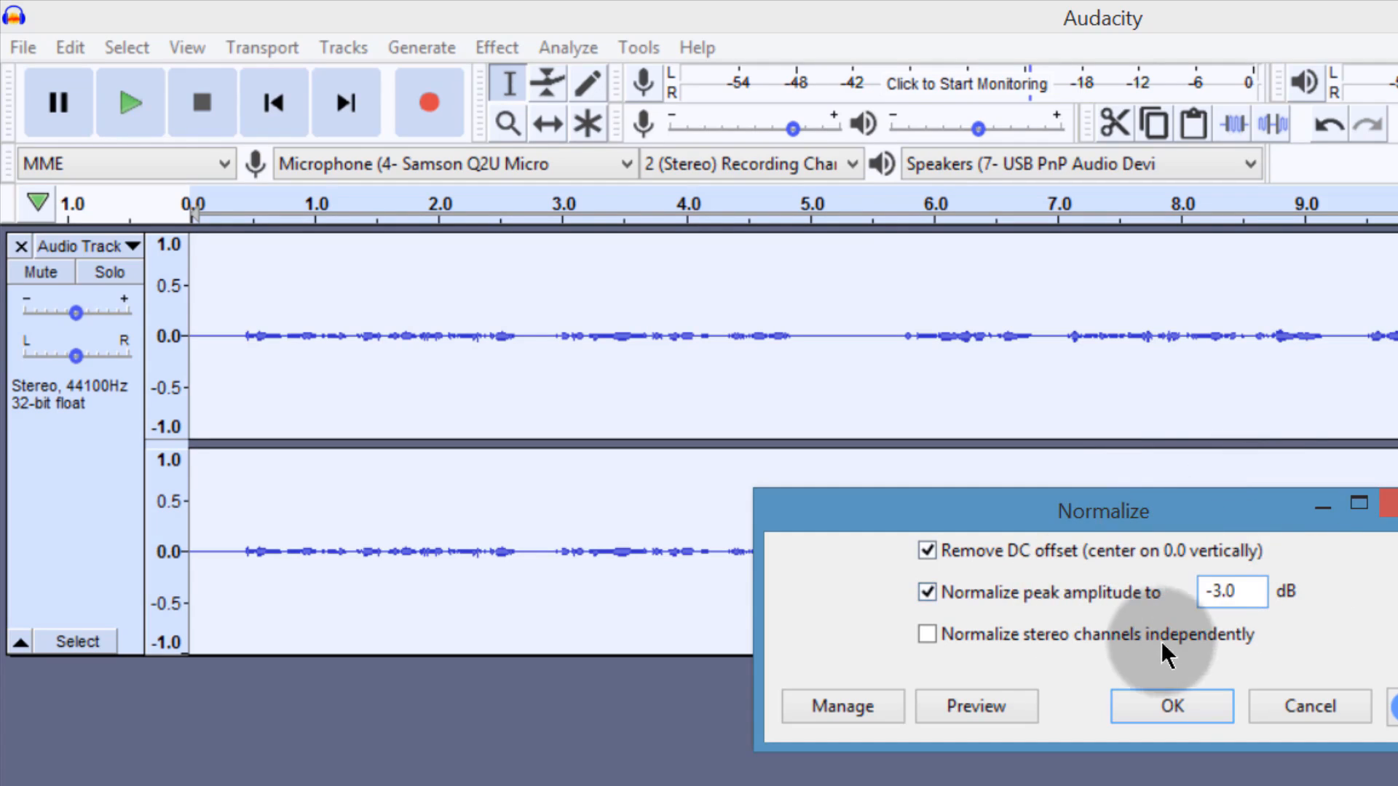
click(1167, 709)
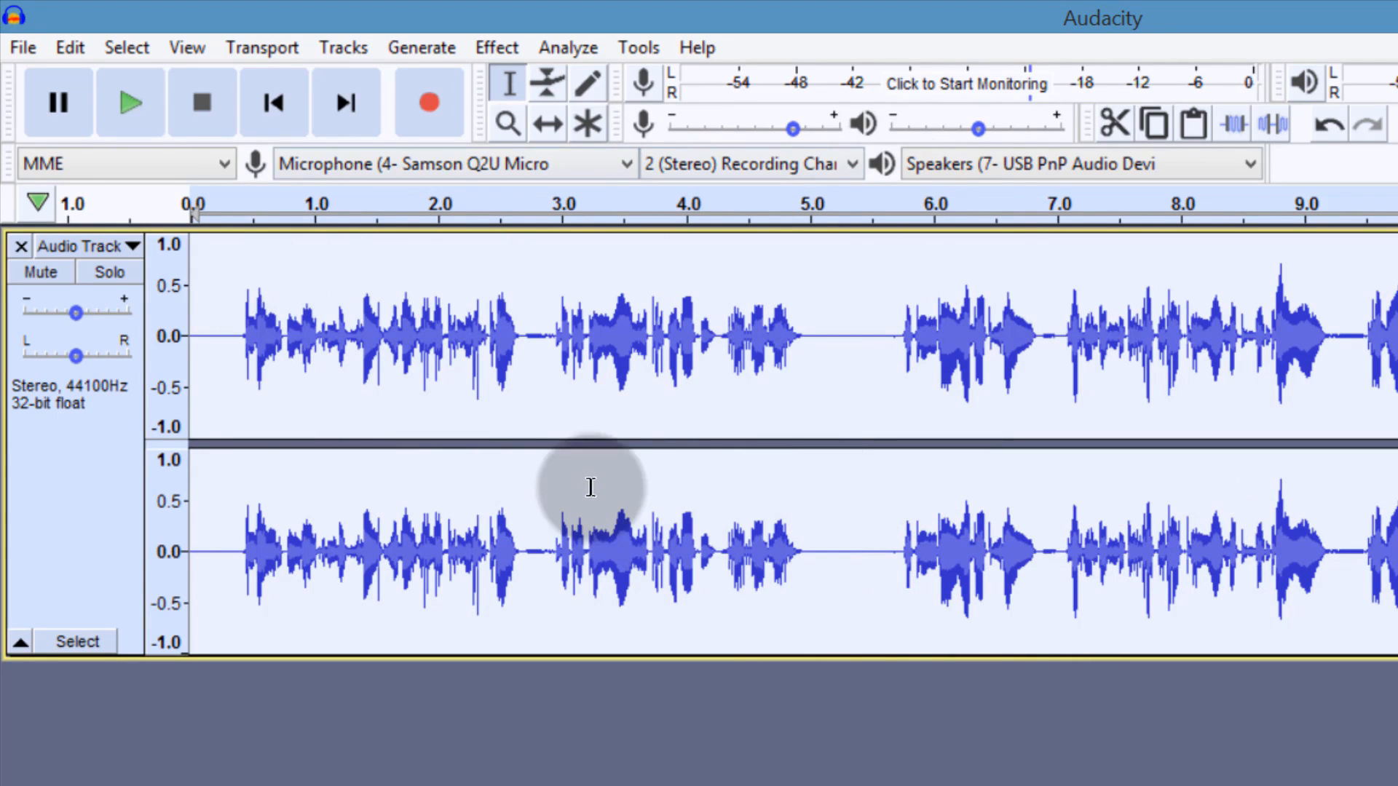
click(131, 106)
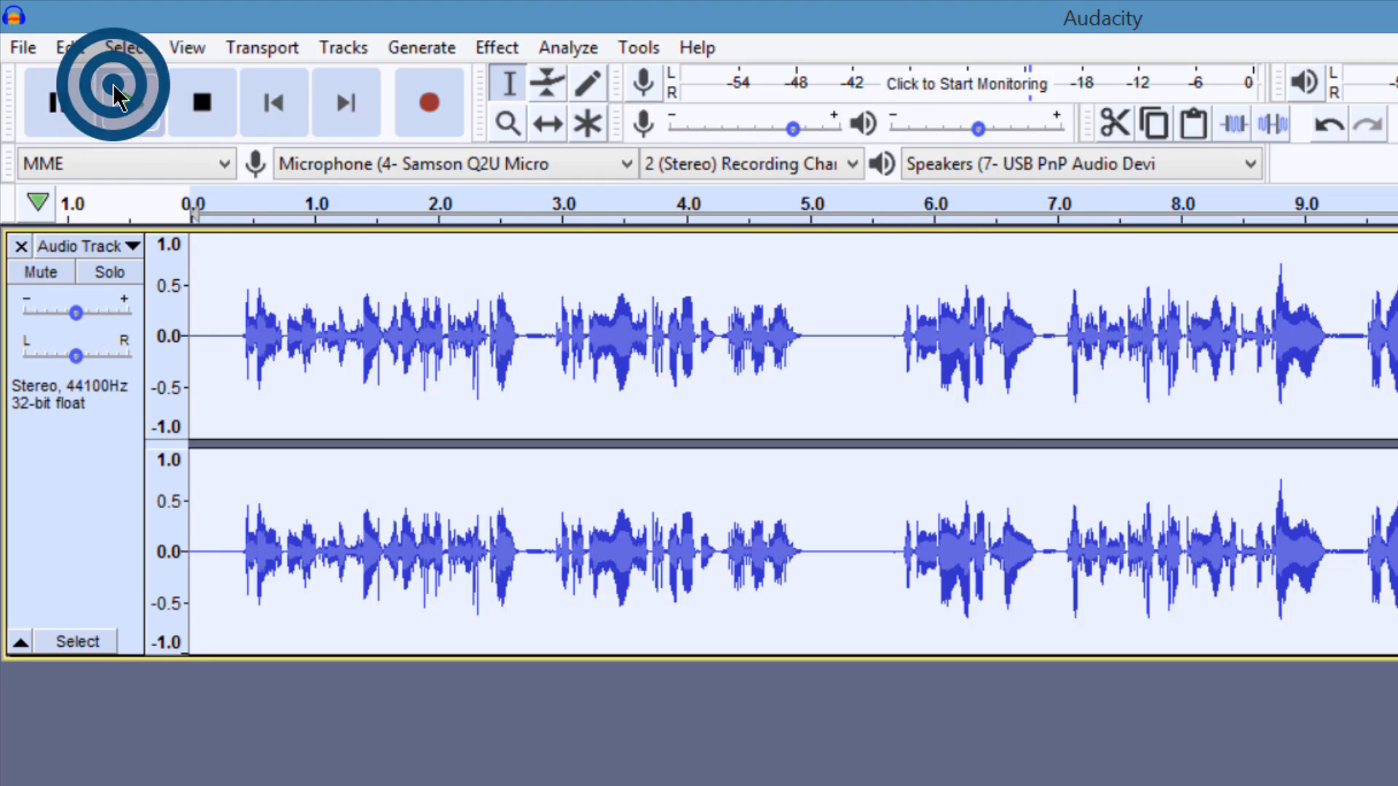
Capture a noise profile from the silence at about 0.1 to 0.3 s and apply Noise Reduction at 2 dB to the entire track.
click(204, 108)
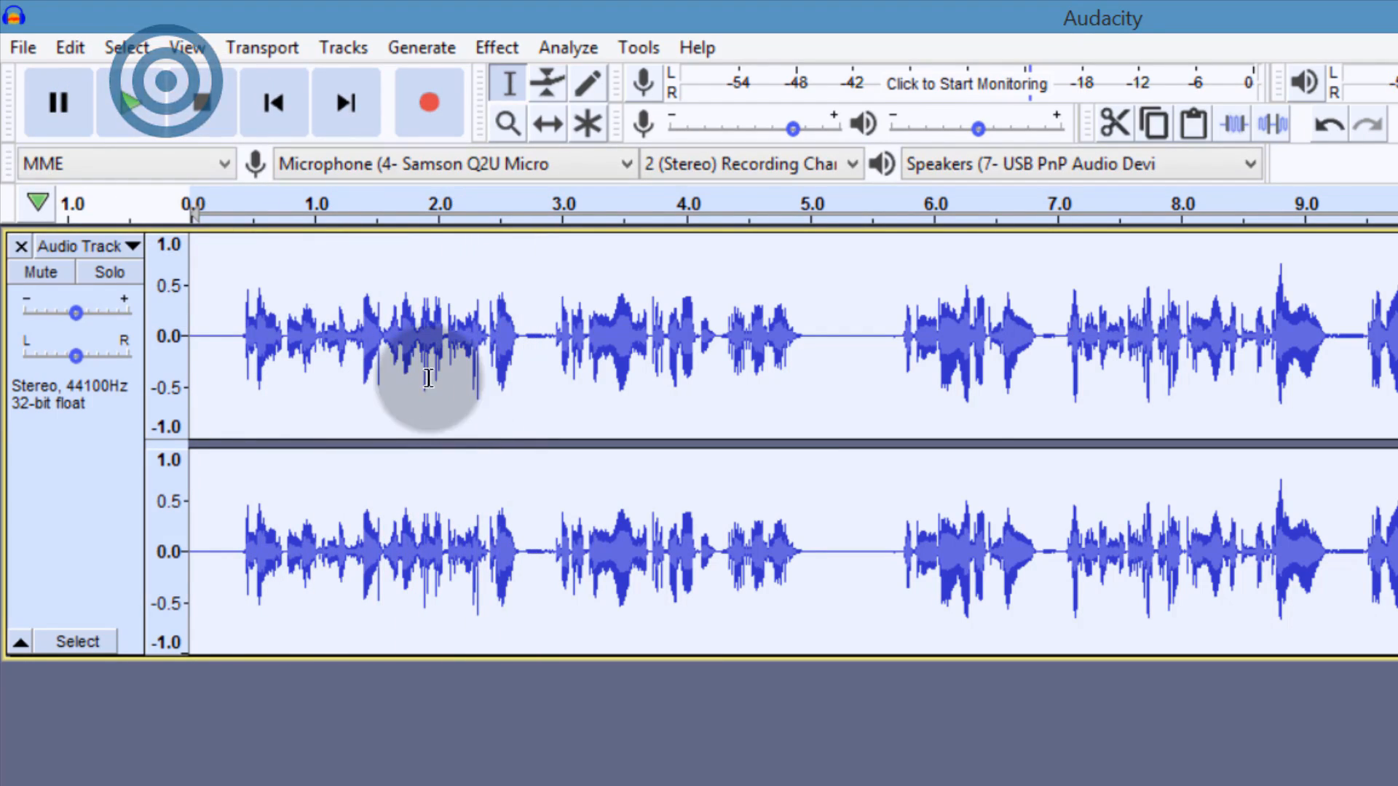
drag(226, 337, 205, 284)
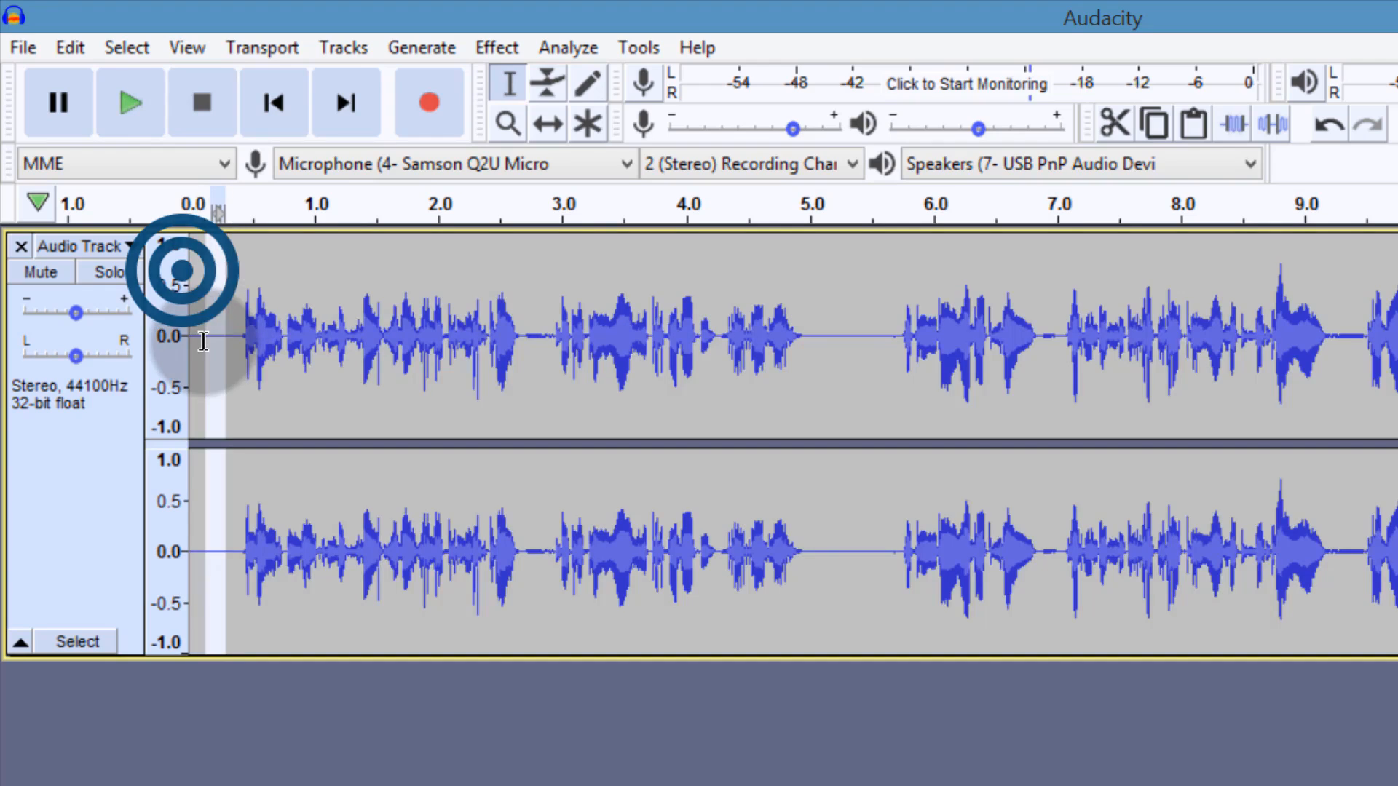
click(497, 46)
click(619, 620)
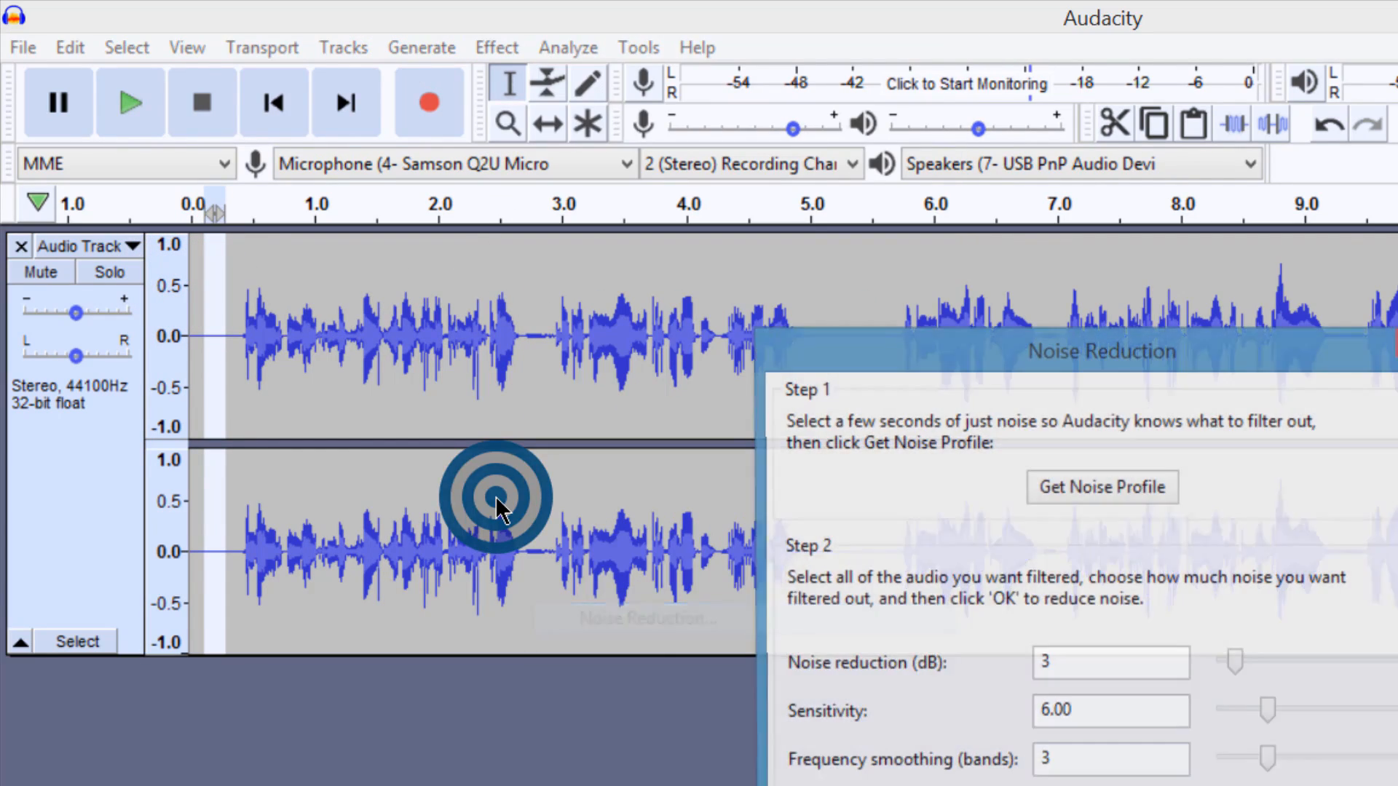
click(1098, 489)
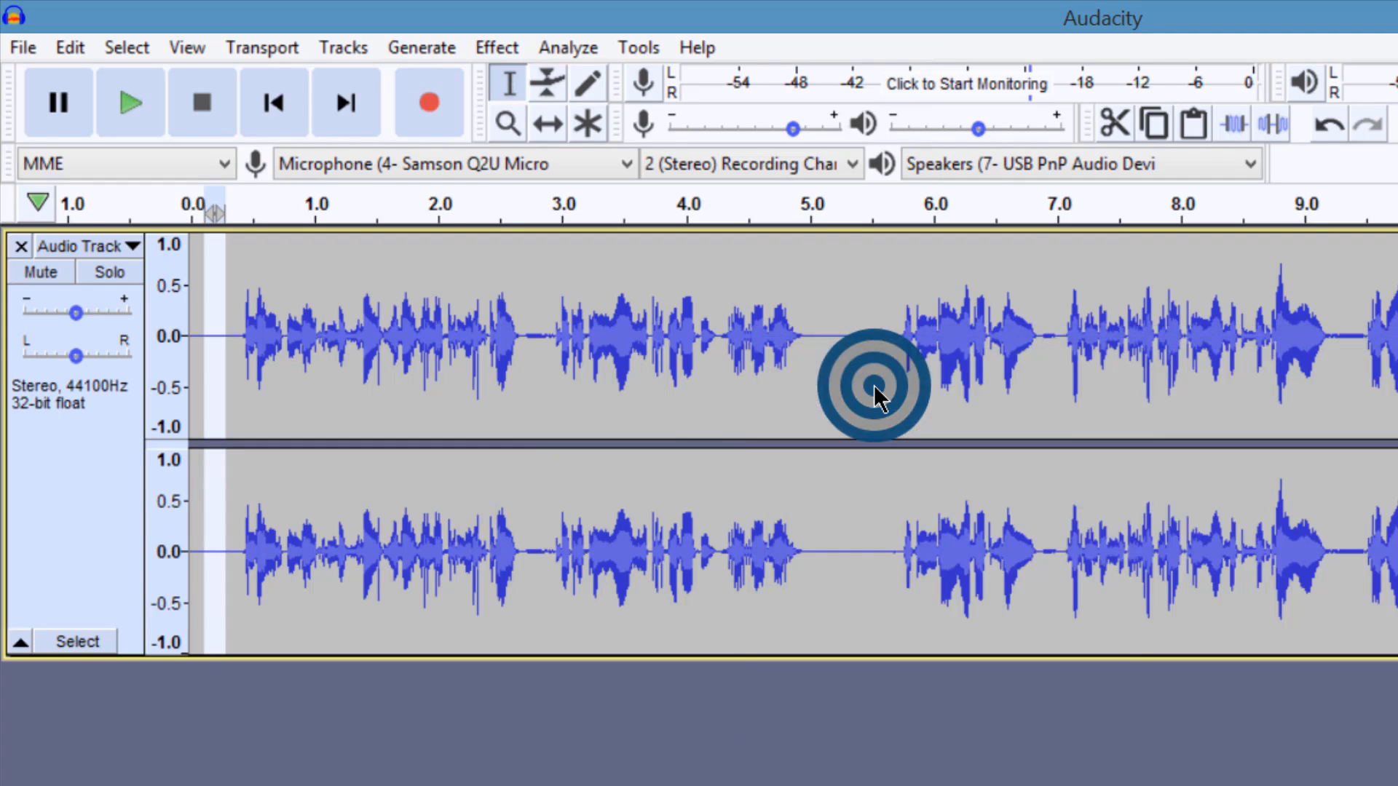
click(45, 425)
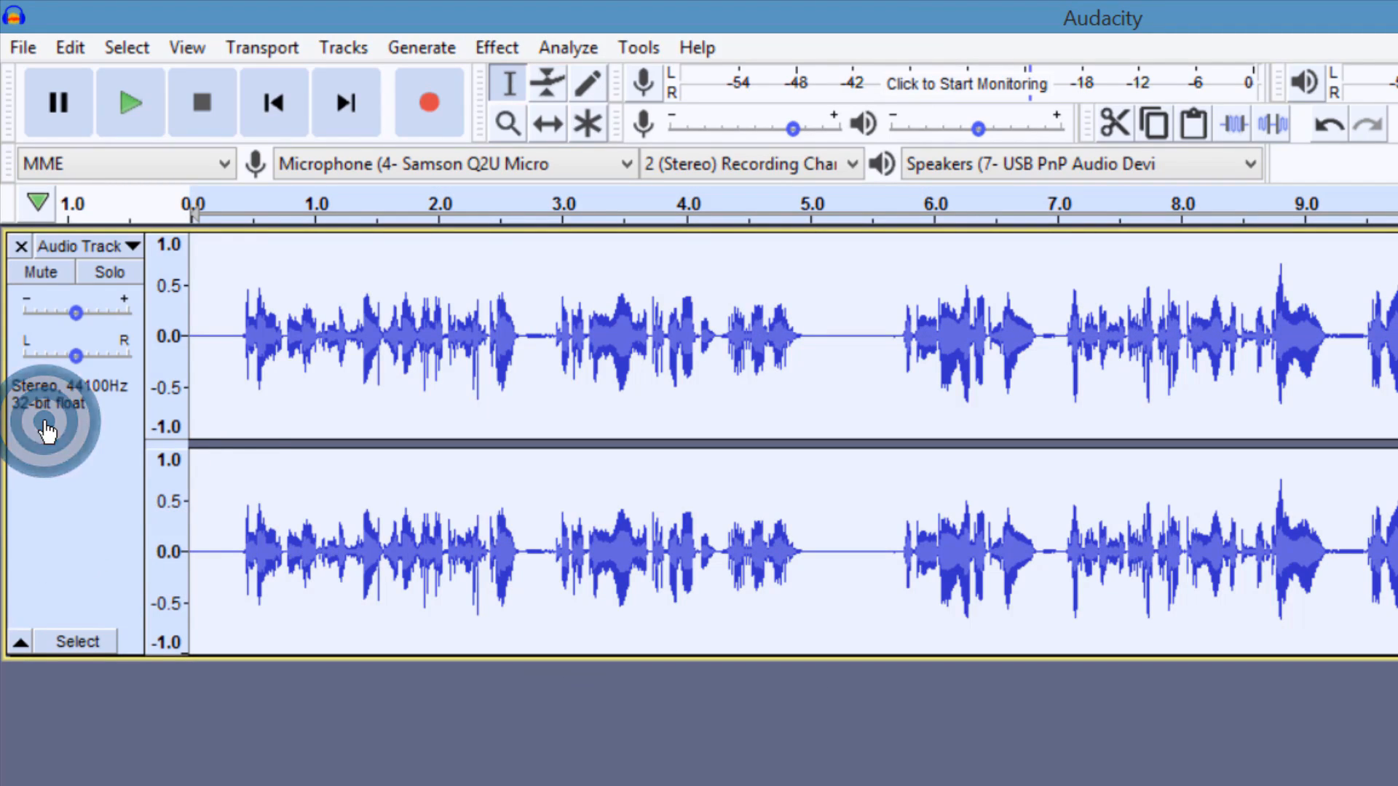
click(496, 47)
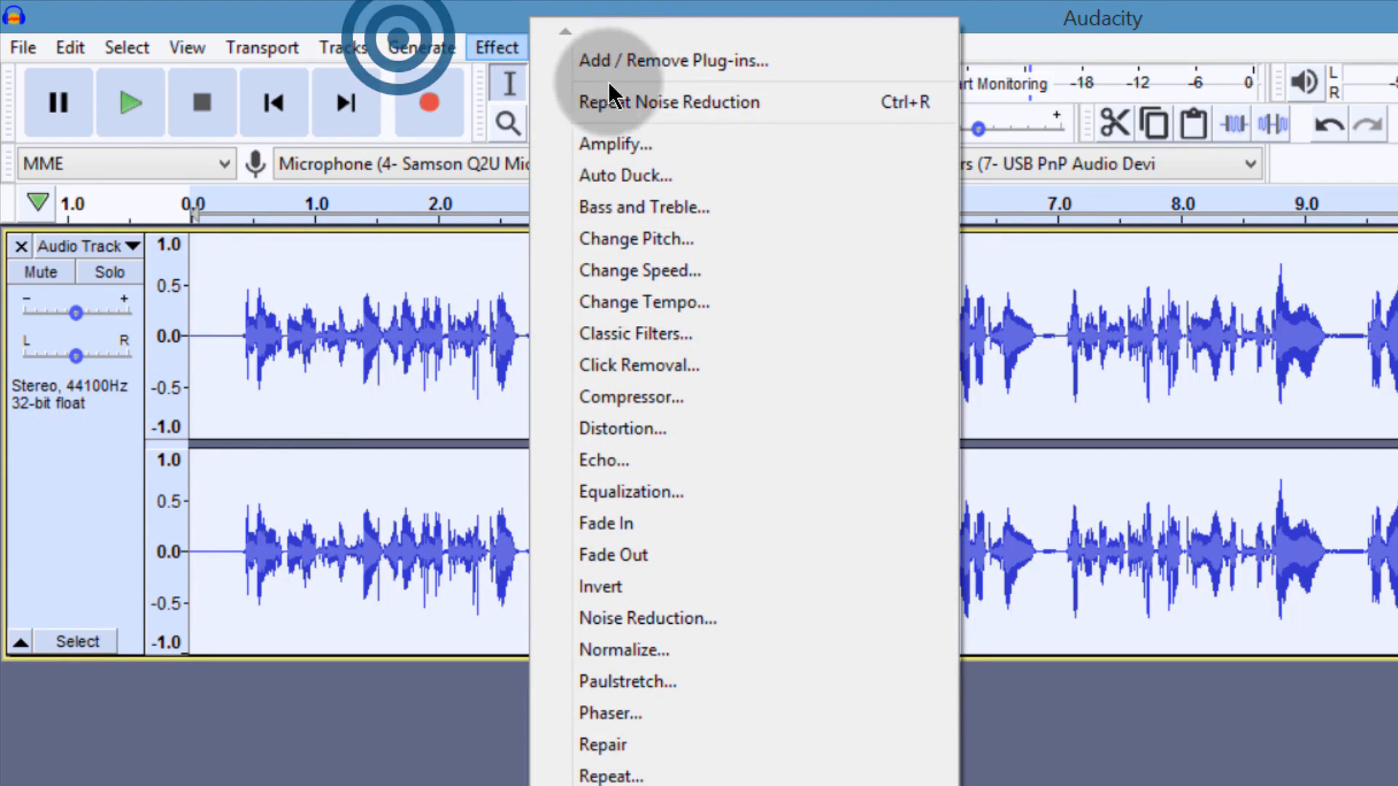
click(514, 88)
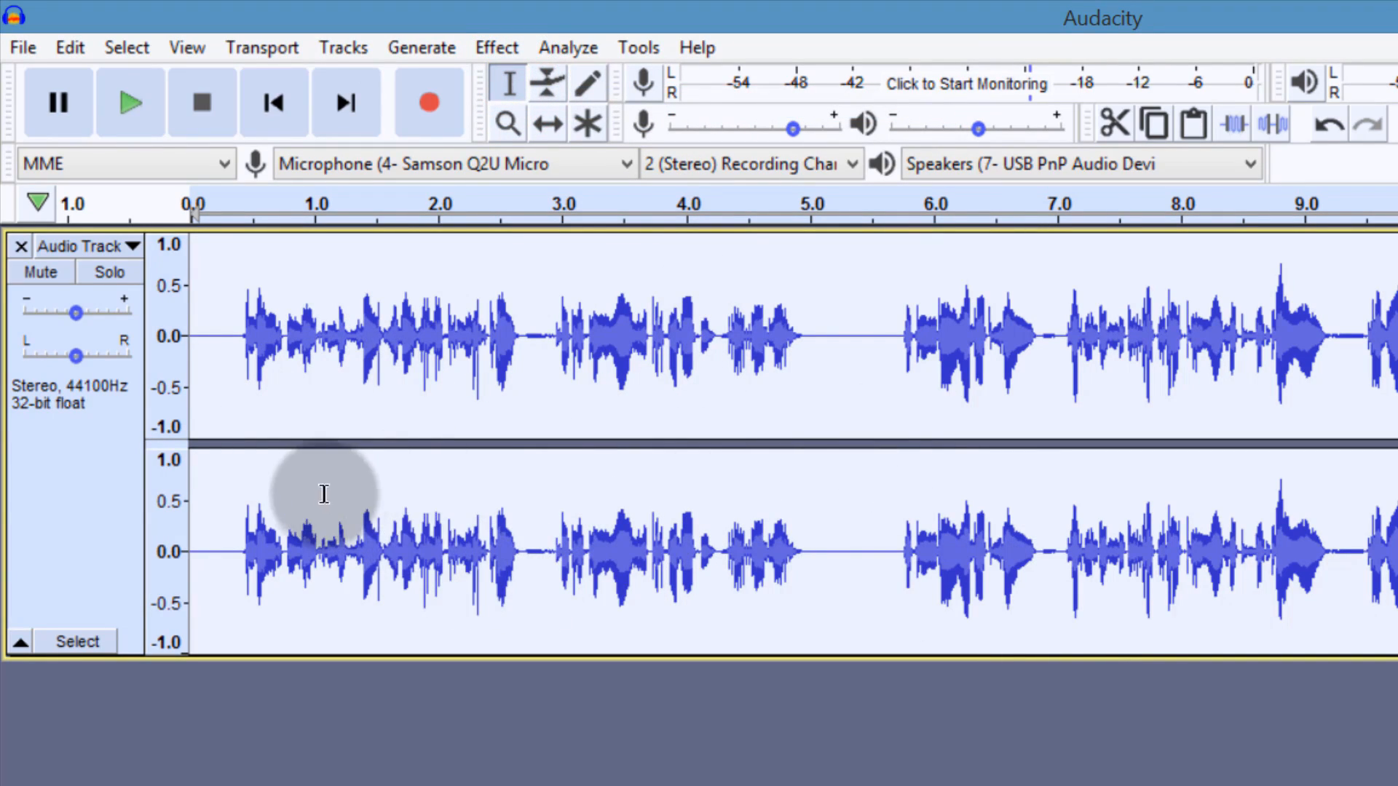
Capture a new noise profile from the opening silence up to about 0.2 s and run Noise Reduction on the entire track again.
drag(219, 350, 196, 291)
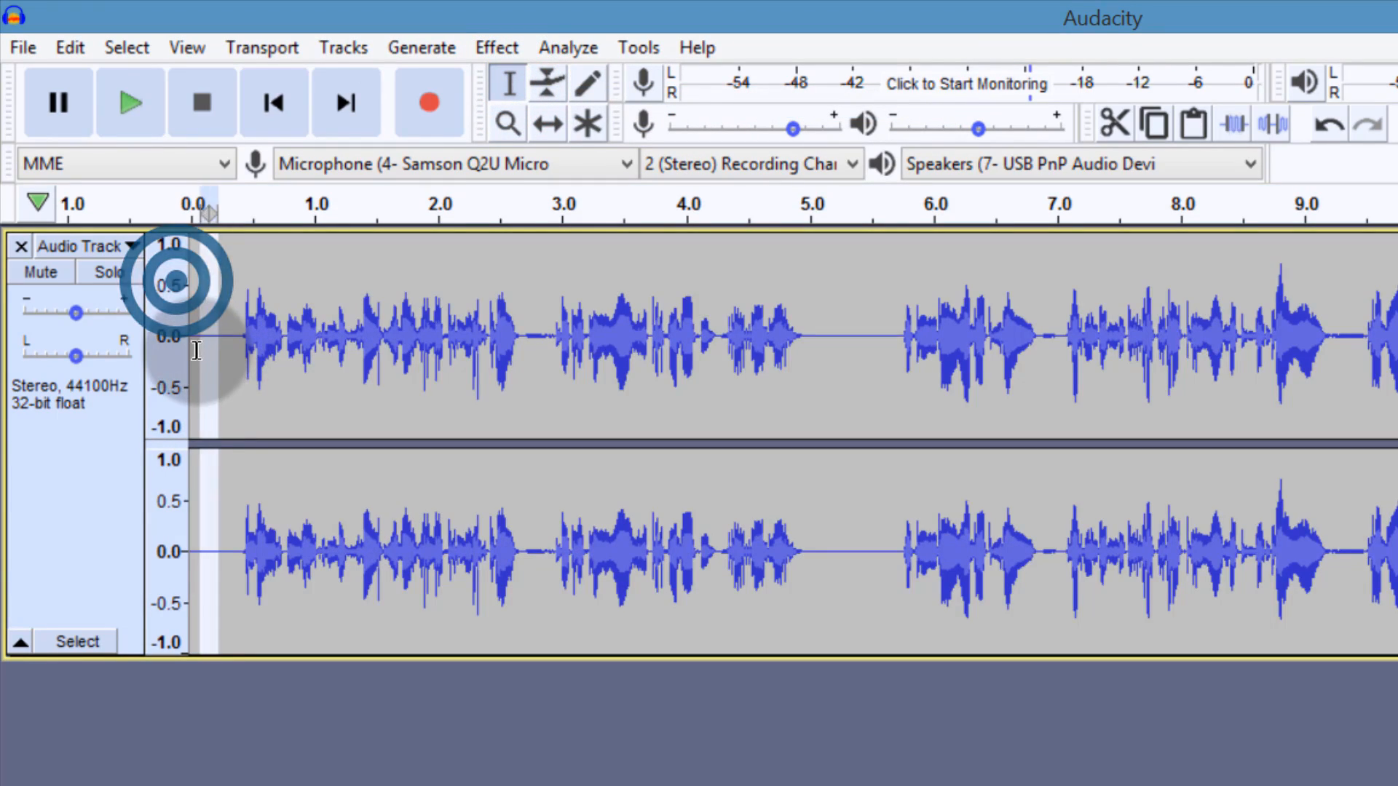
click(499, 45)
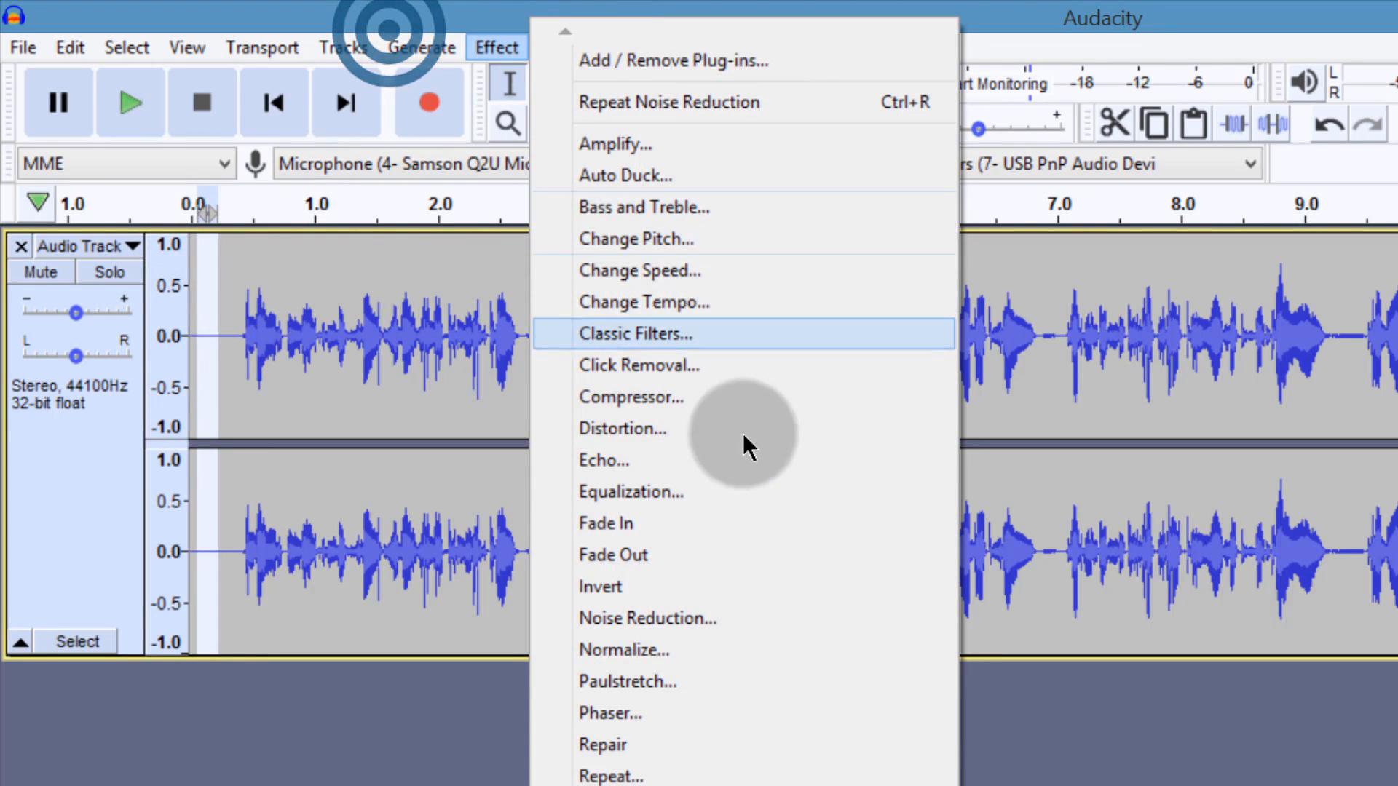
click(638, 617)
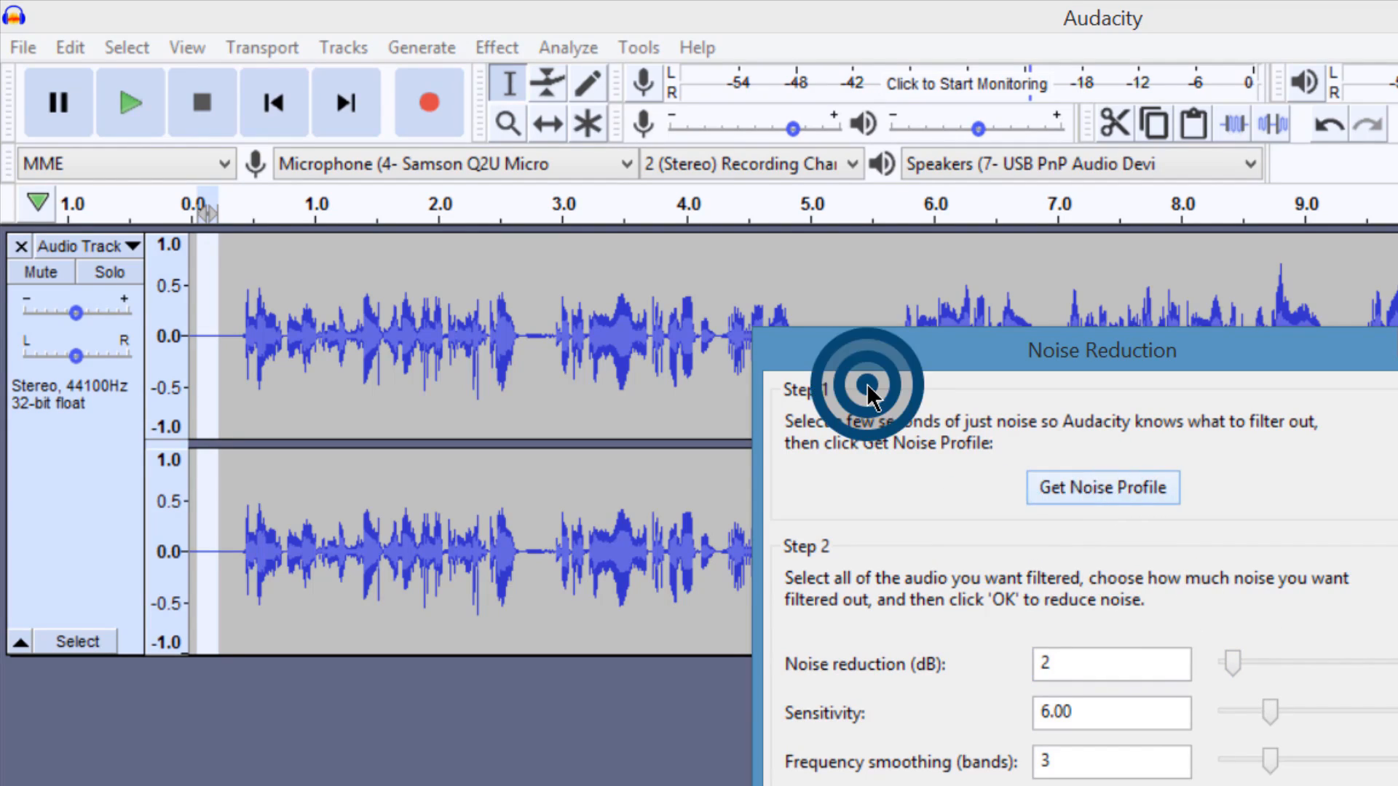
click(1092, 487)
click(68, 391)
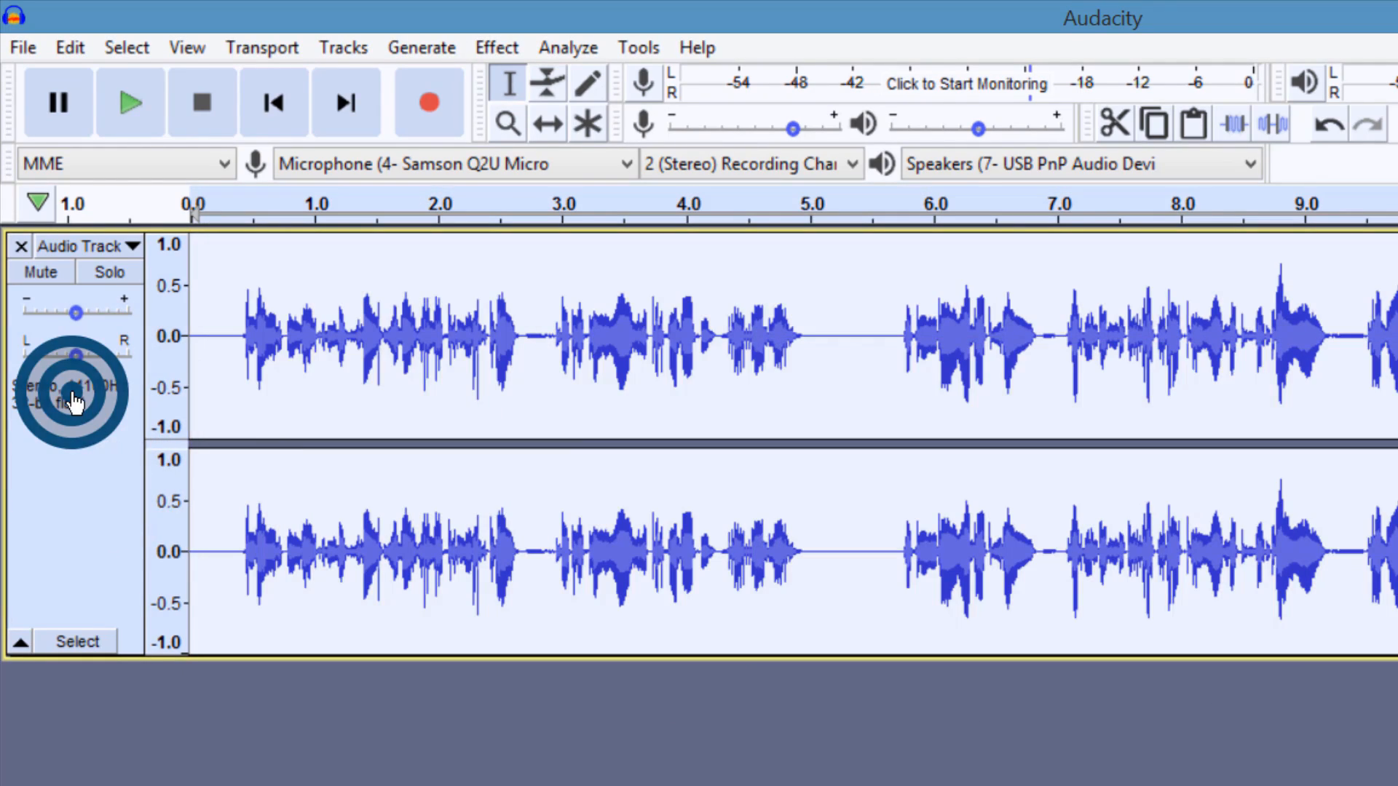
click(486, 44)
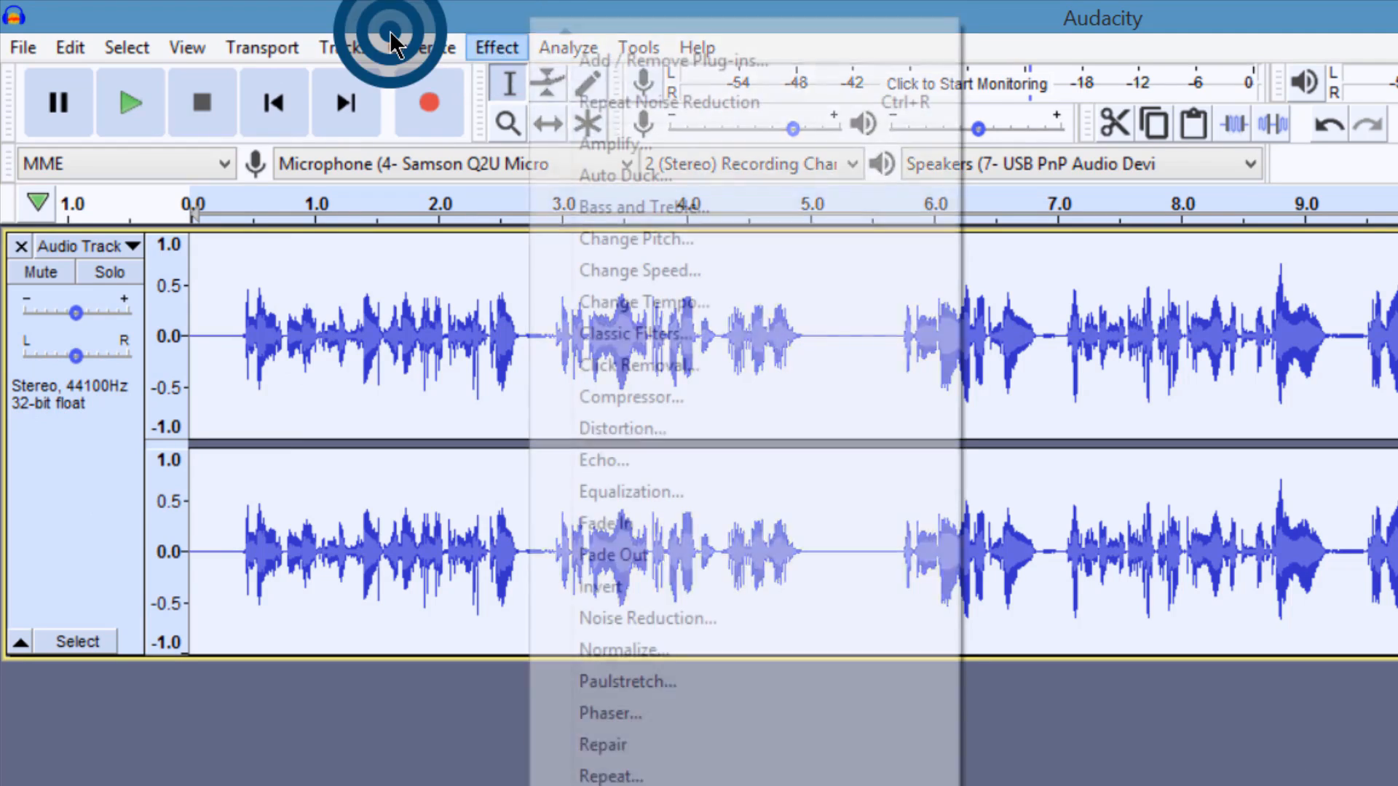
click(838, 436)
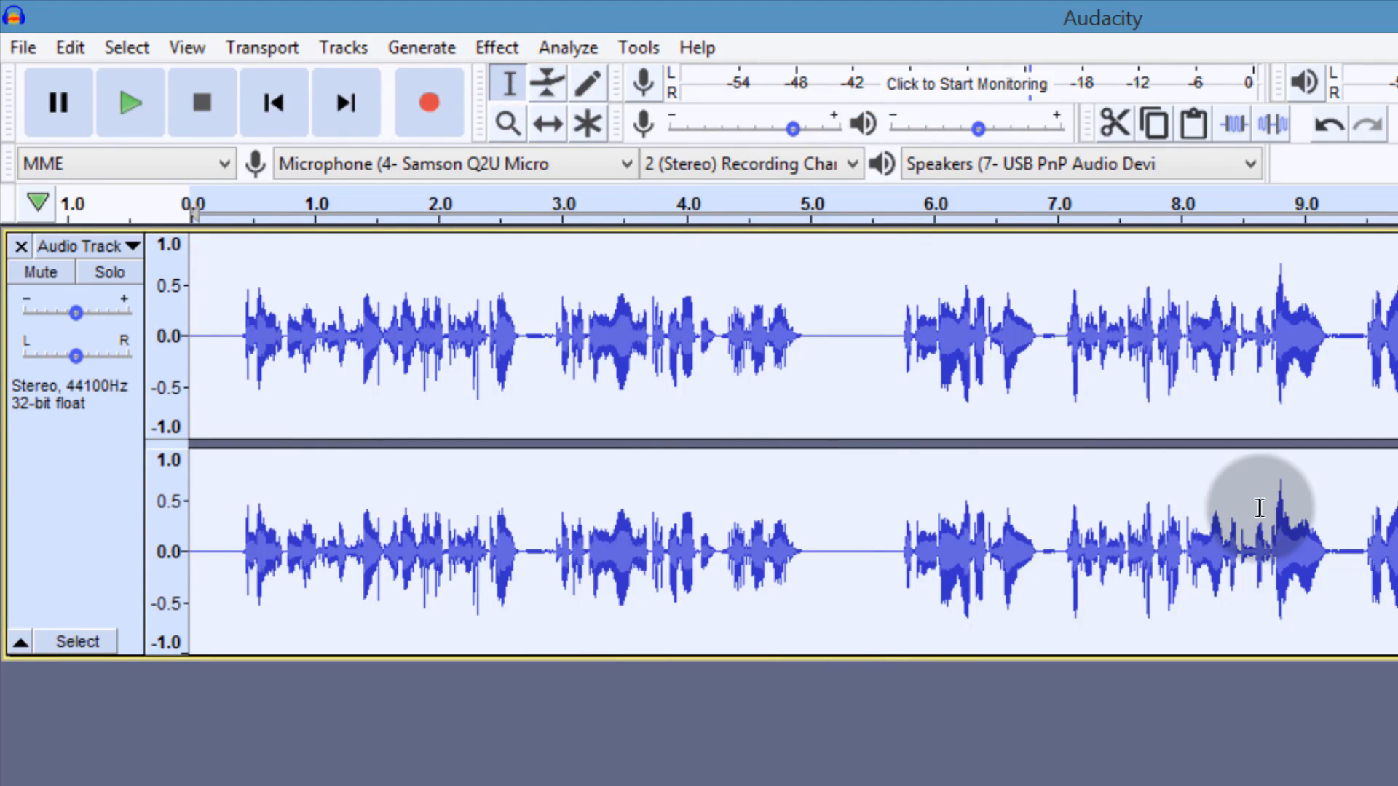
click(1292, 270)
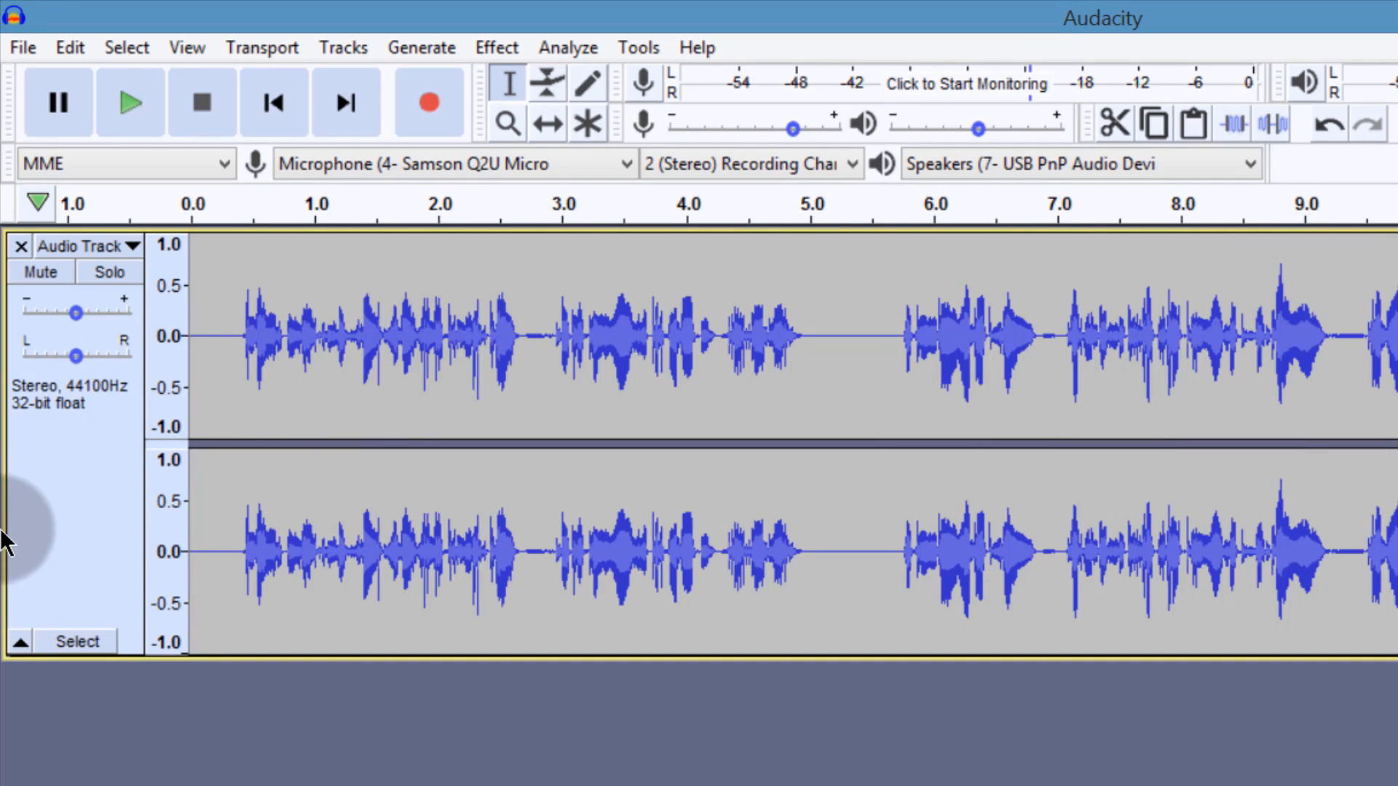
click(2, 431)
click(51, 437)
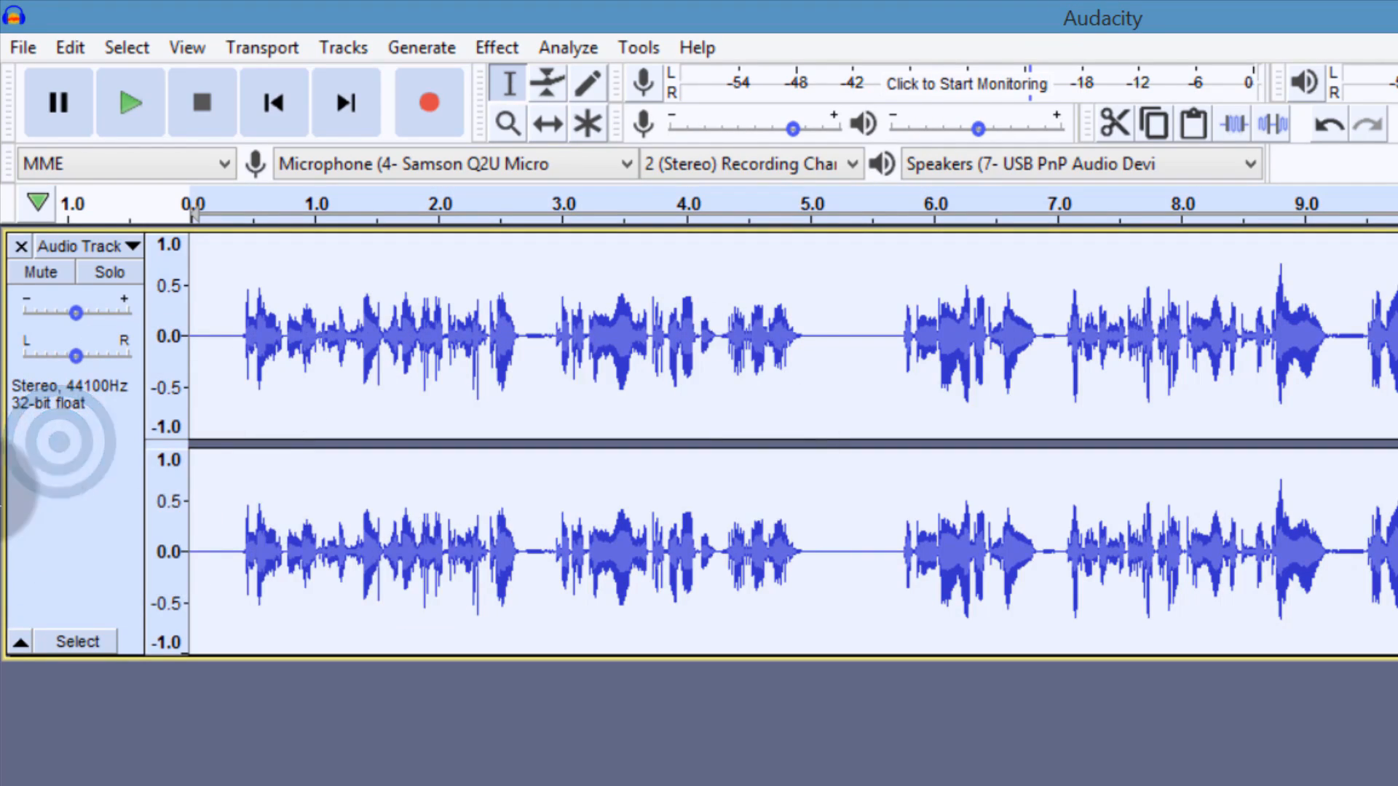
click(504, 49)
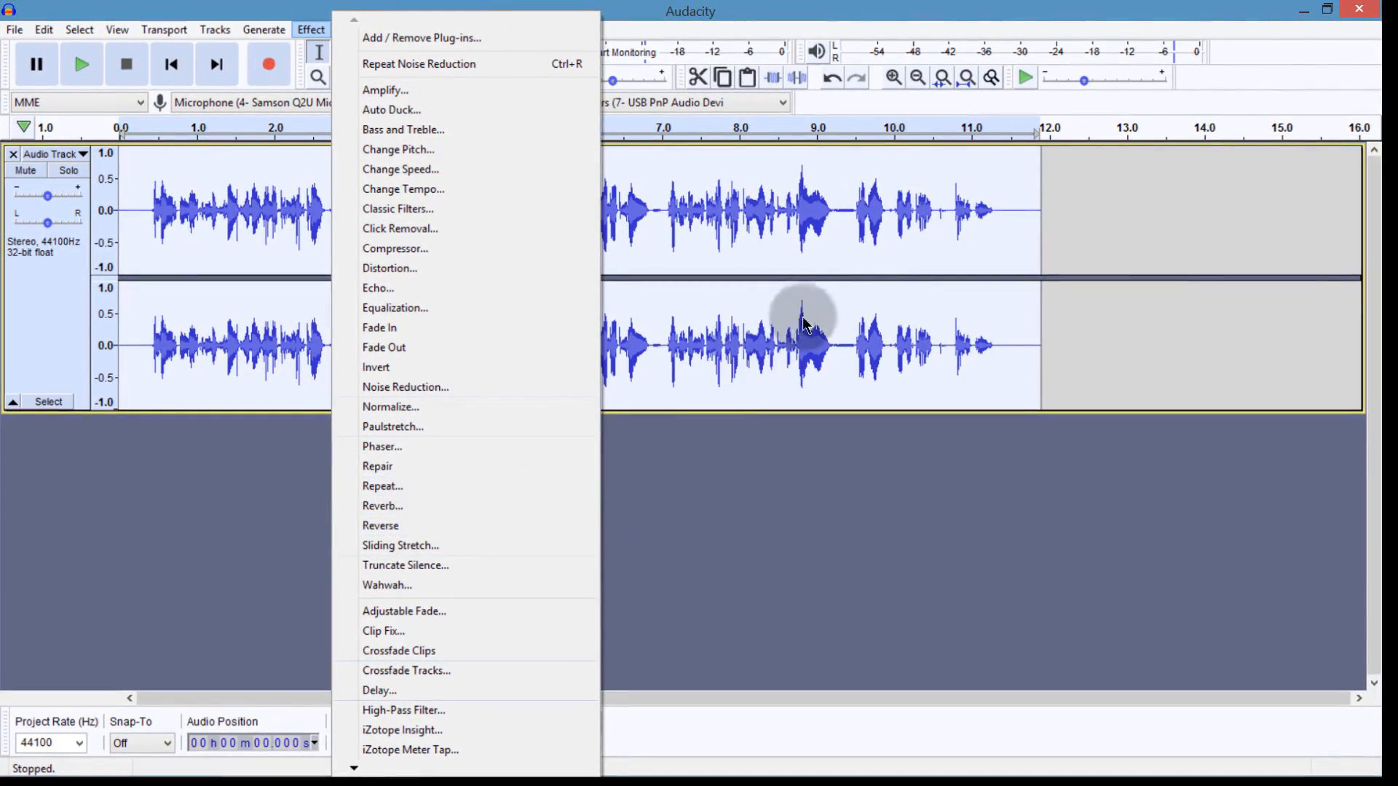
click(48, 274)
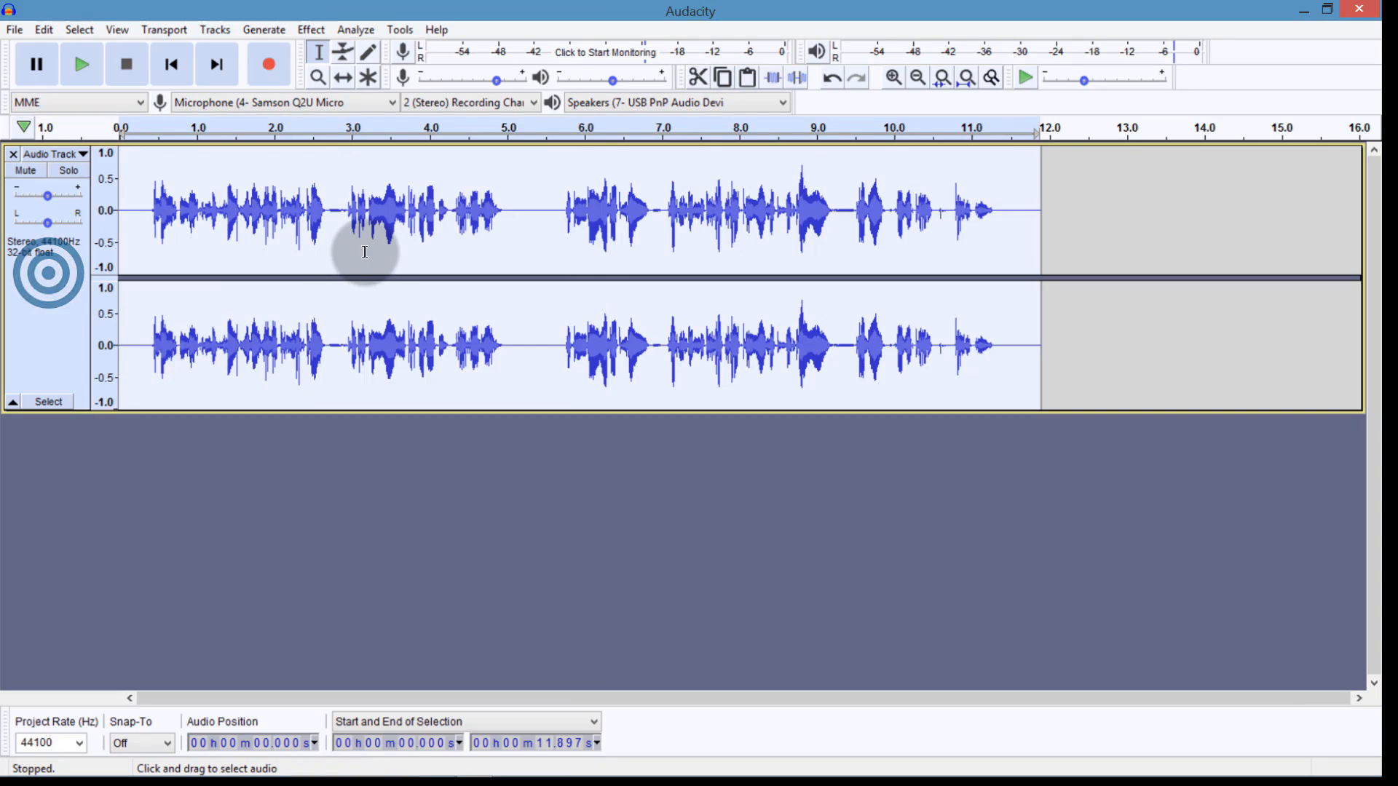
click(104, 165)
drag(131, 175, 502, 226)
click(31, 245)
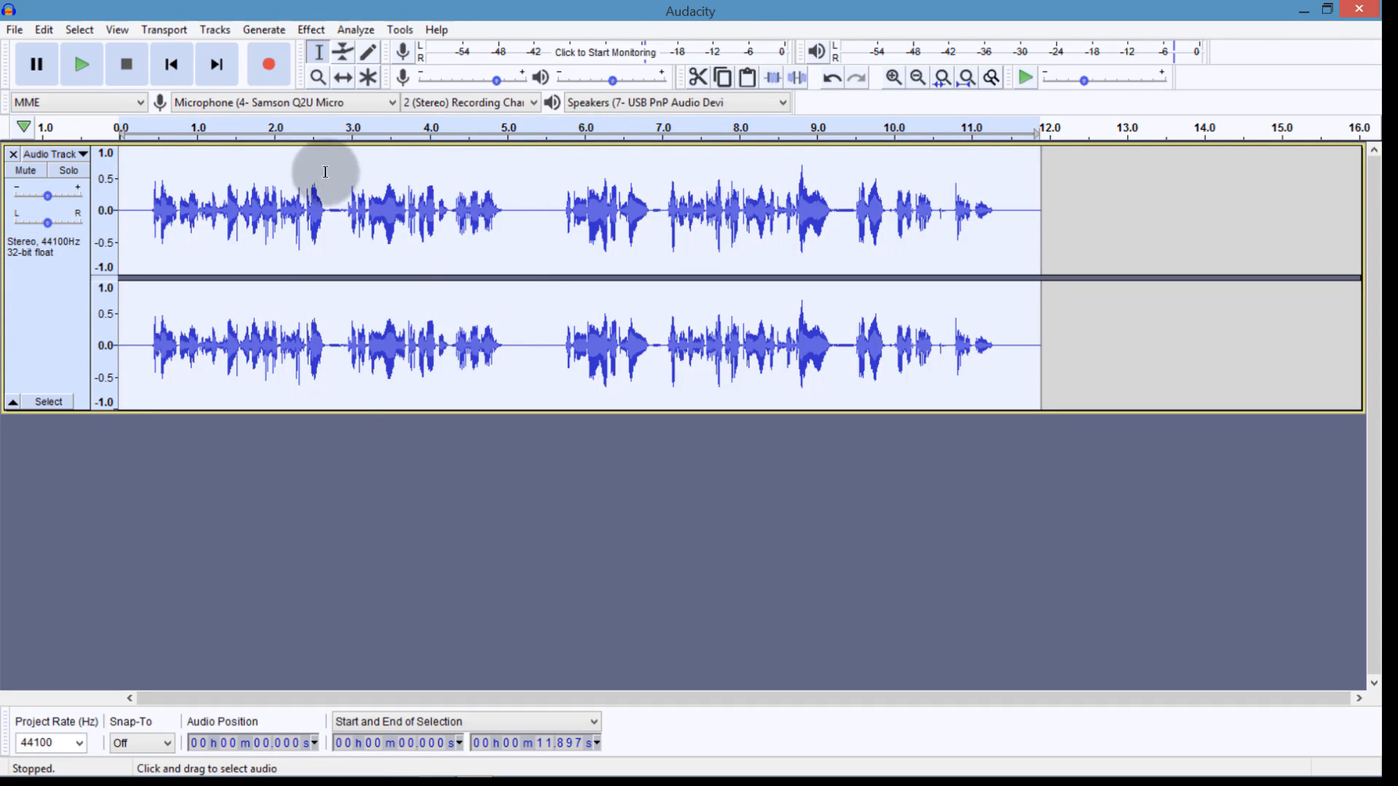
click(311, 29)
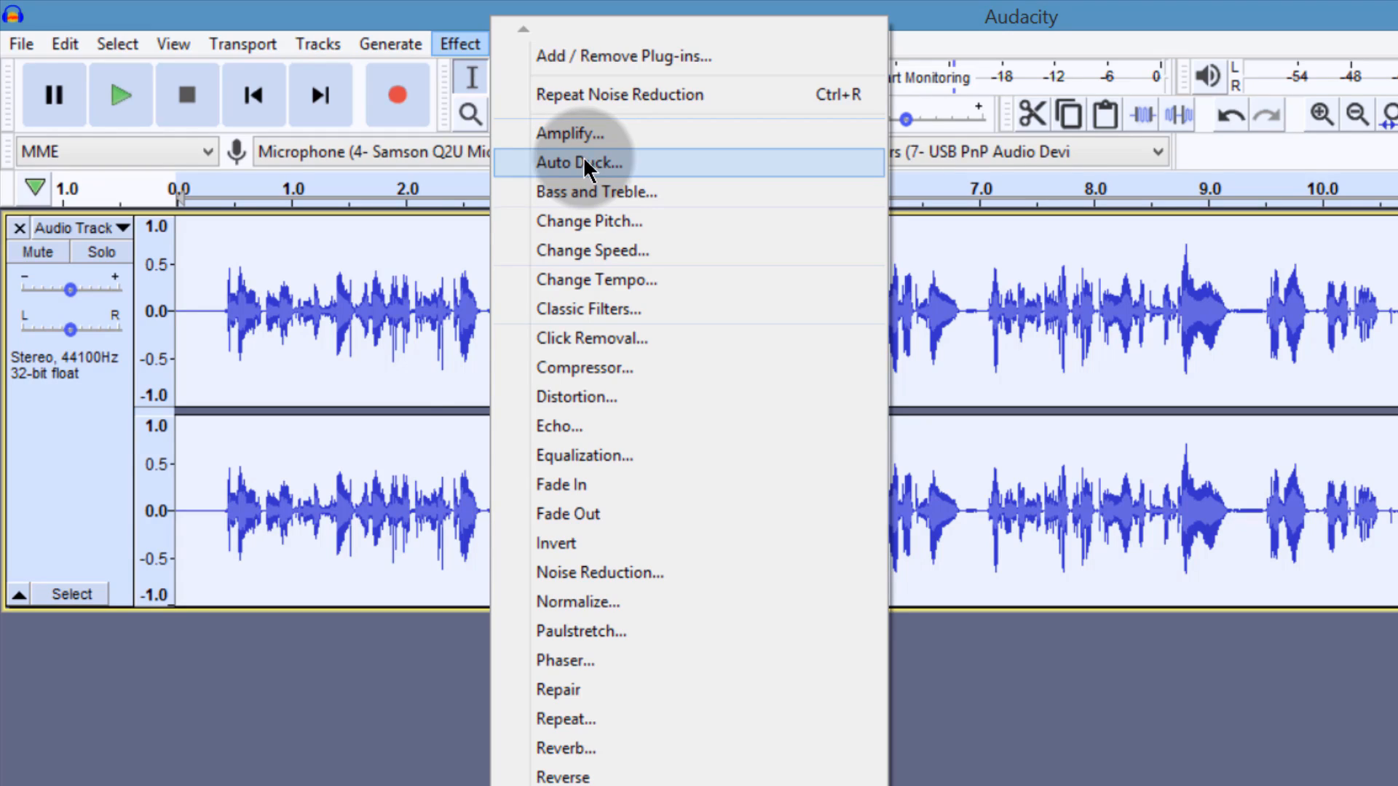
click(76, 446)
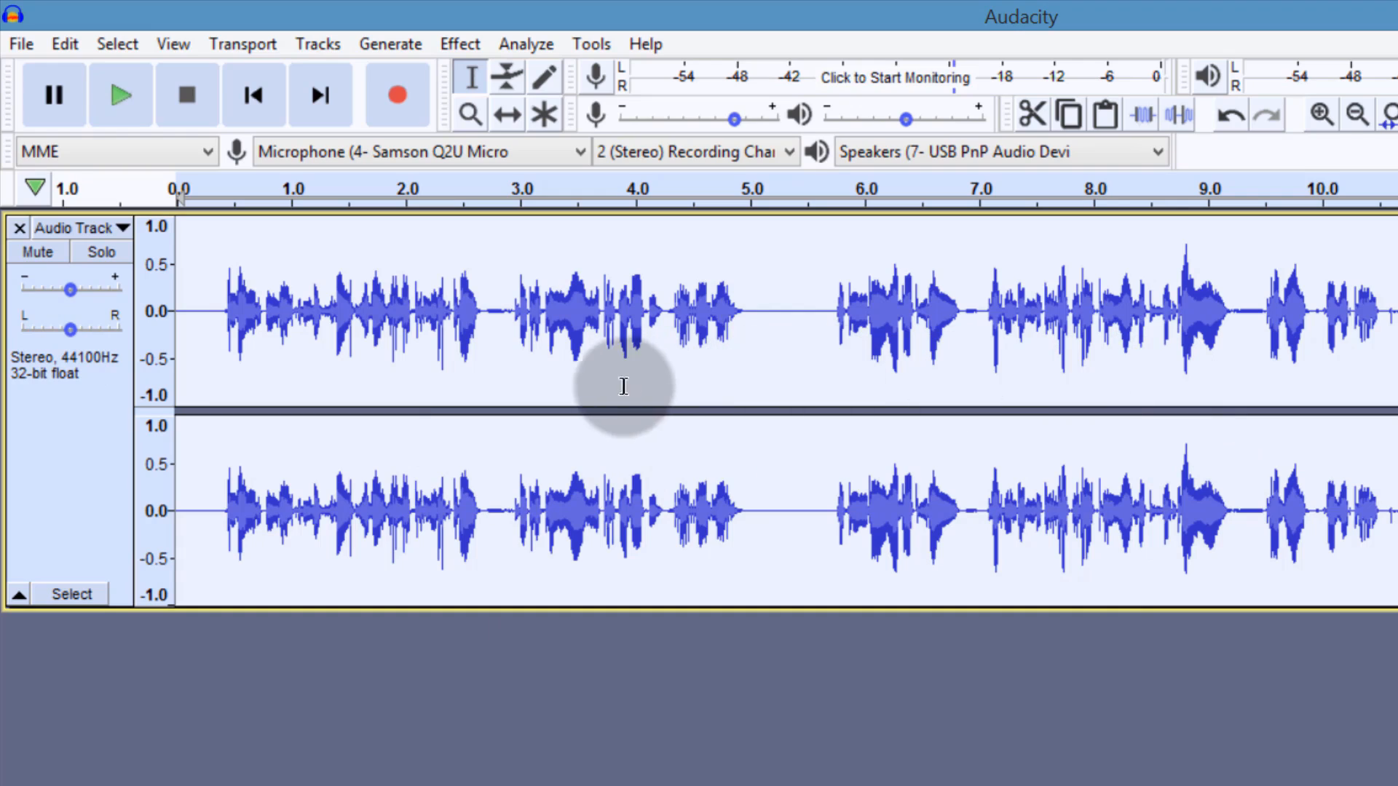
click(208, 318)
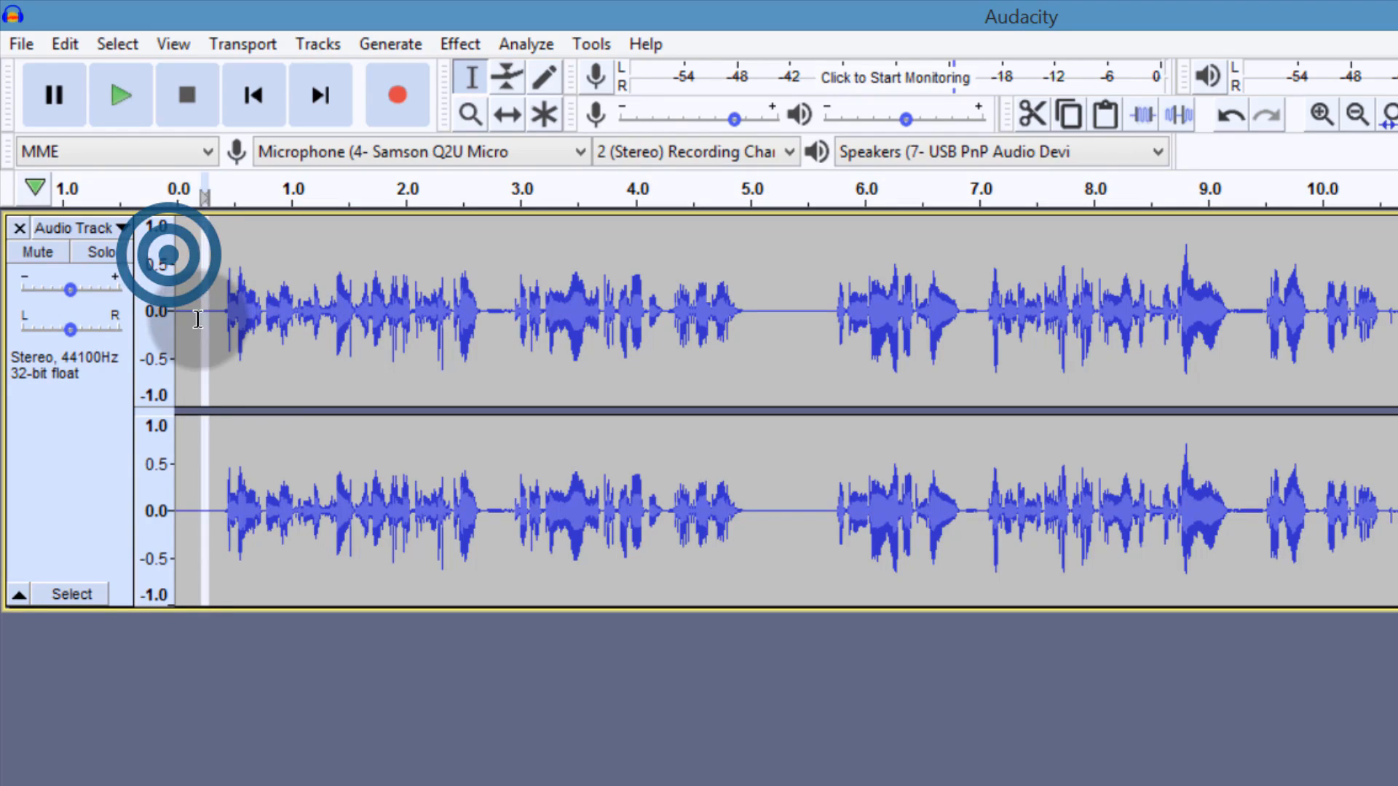
click(71, 354)
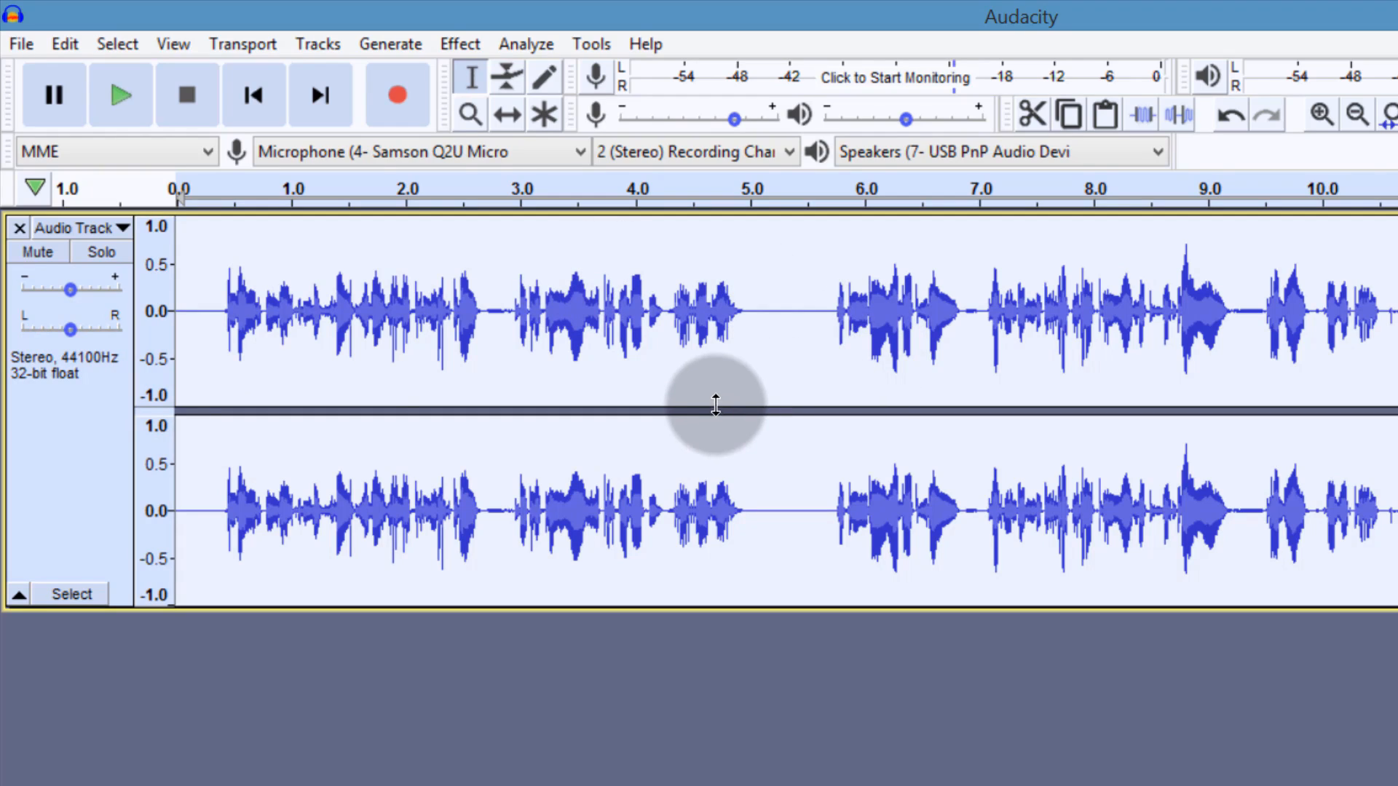
Set up an MP3 export with the preset quality Insane, 320 kbps, and cancel it.
click(19, 44)
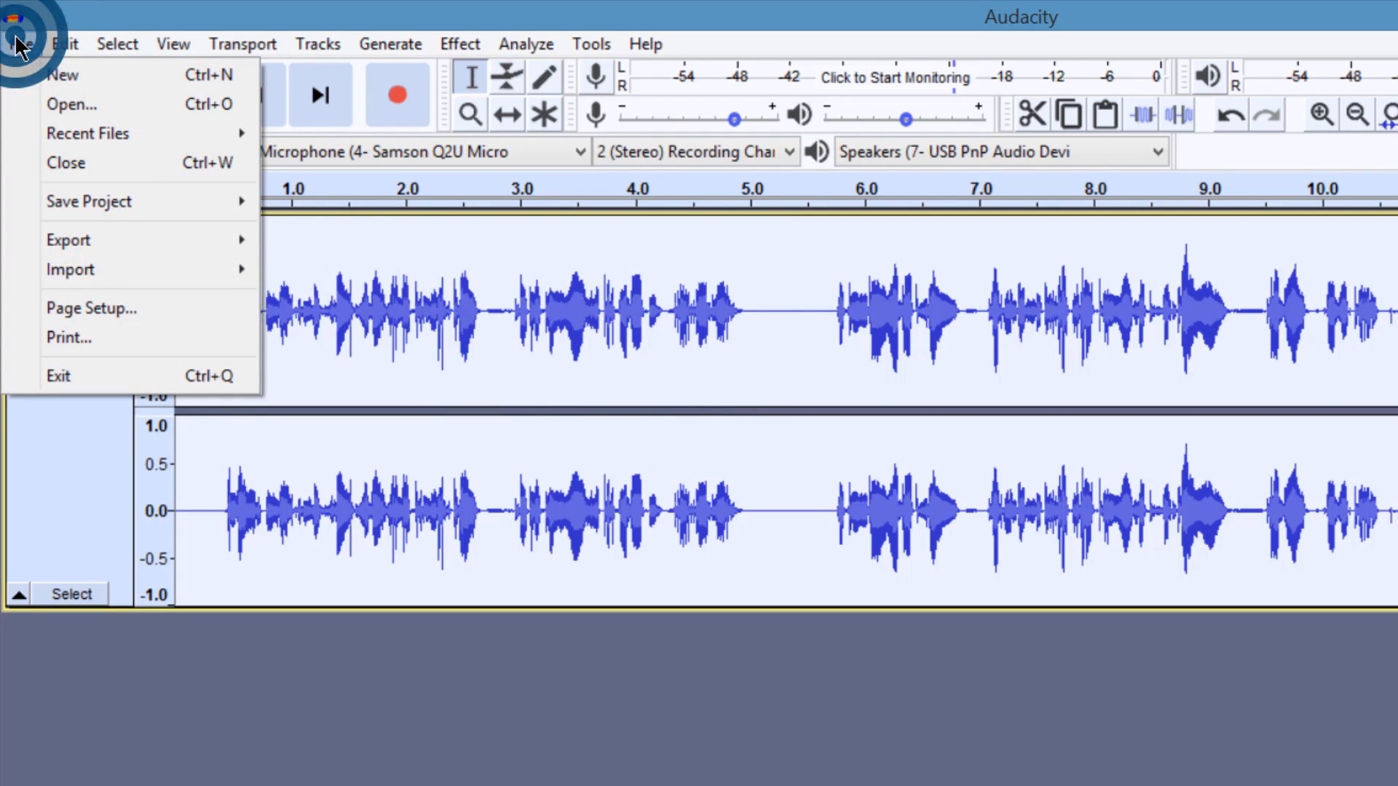
mouse_move(111, 238)
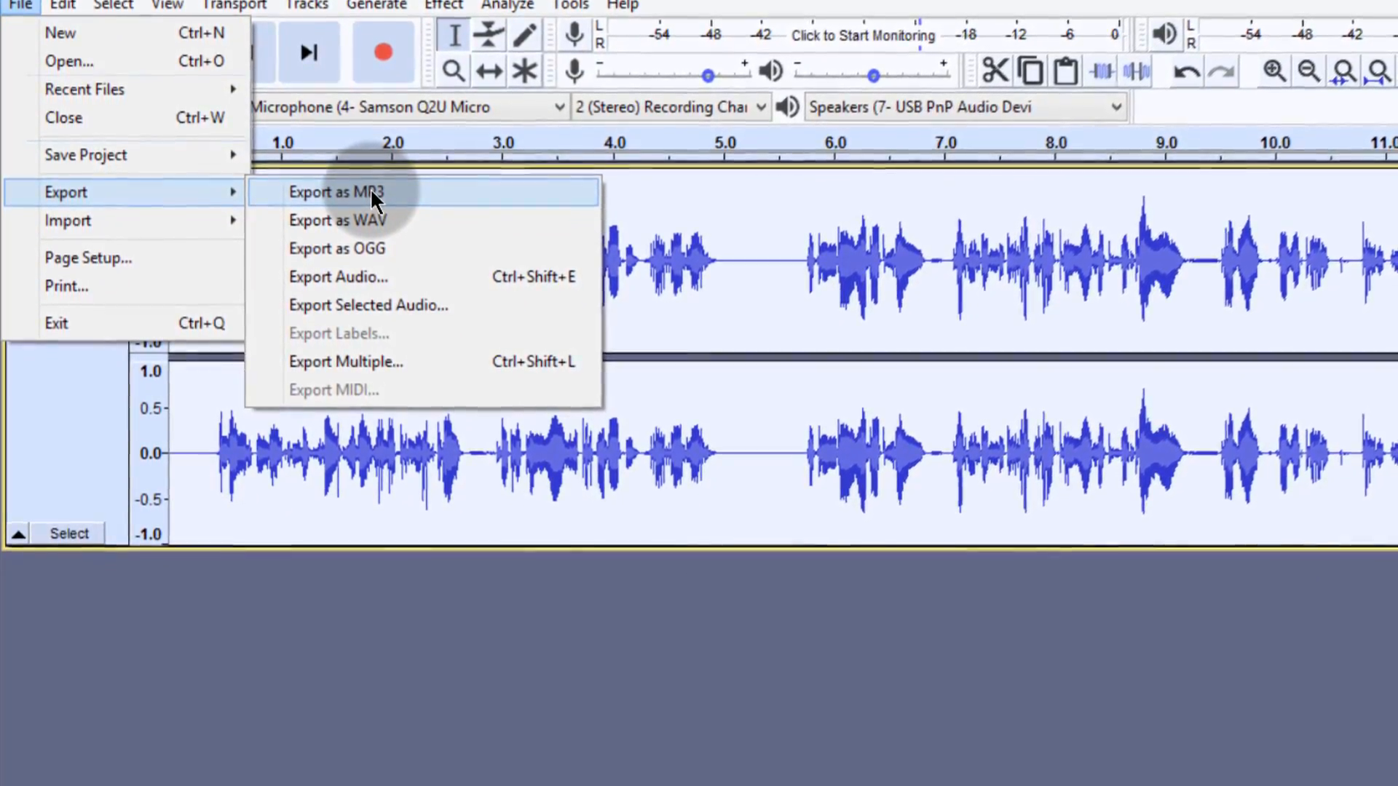
click(339, 192)
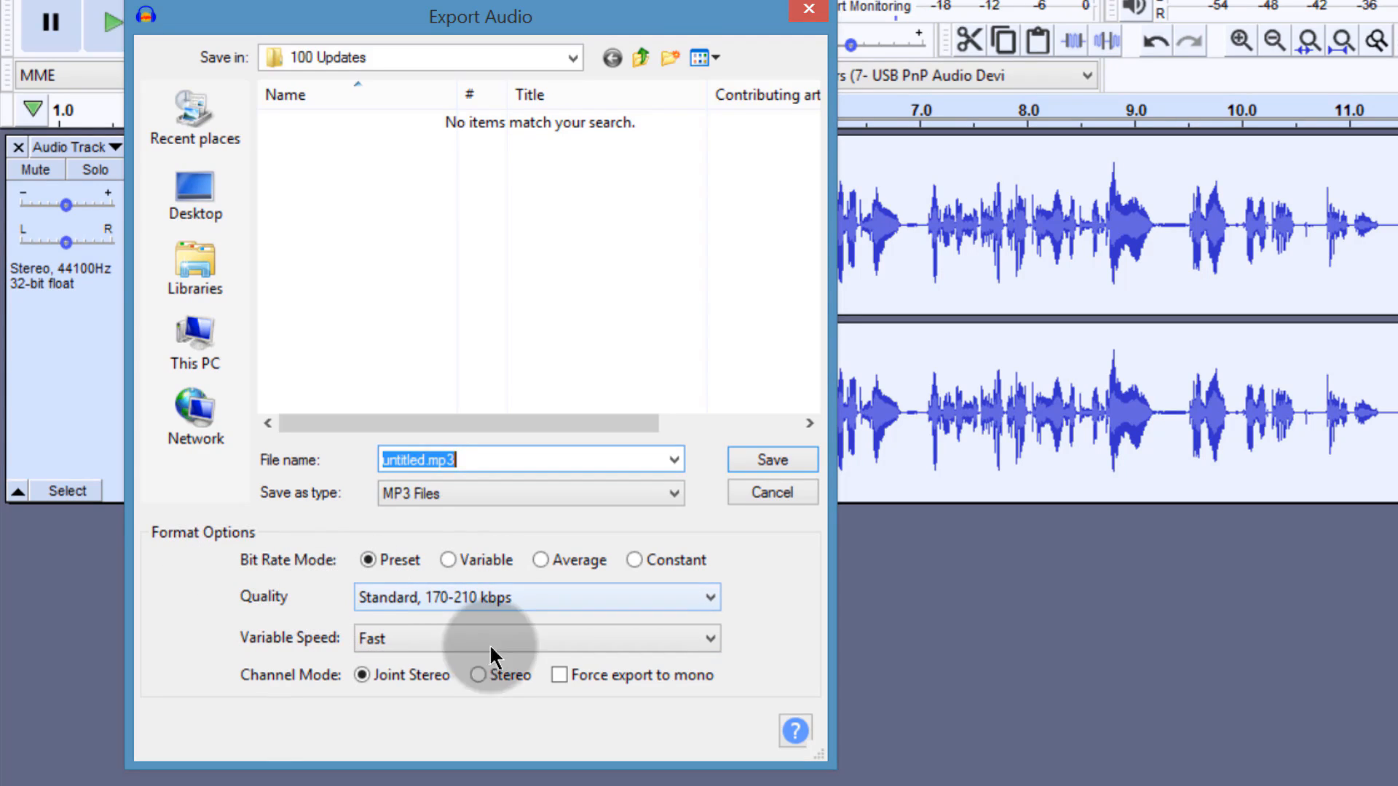
click(443, 597)
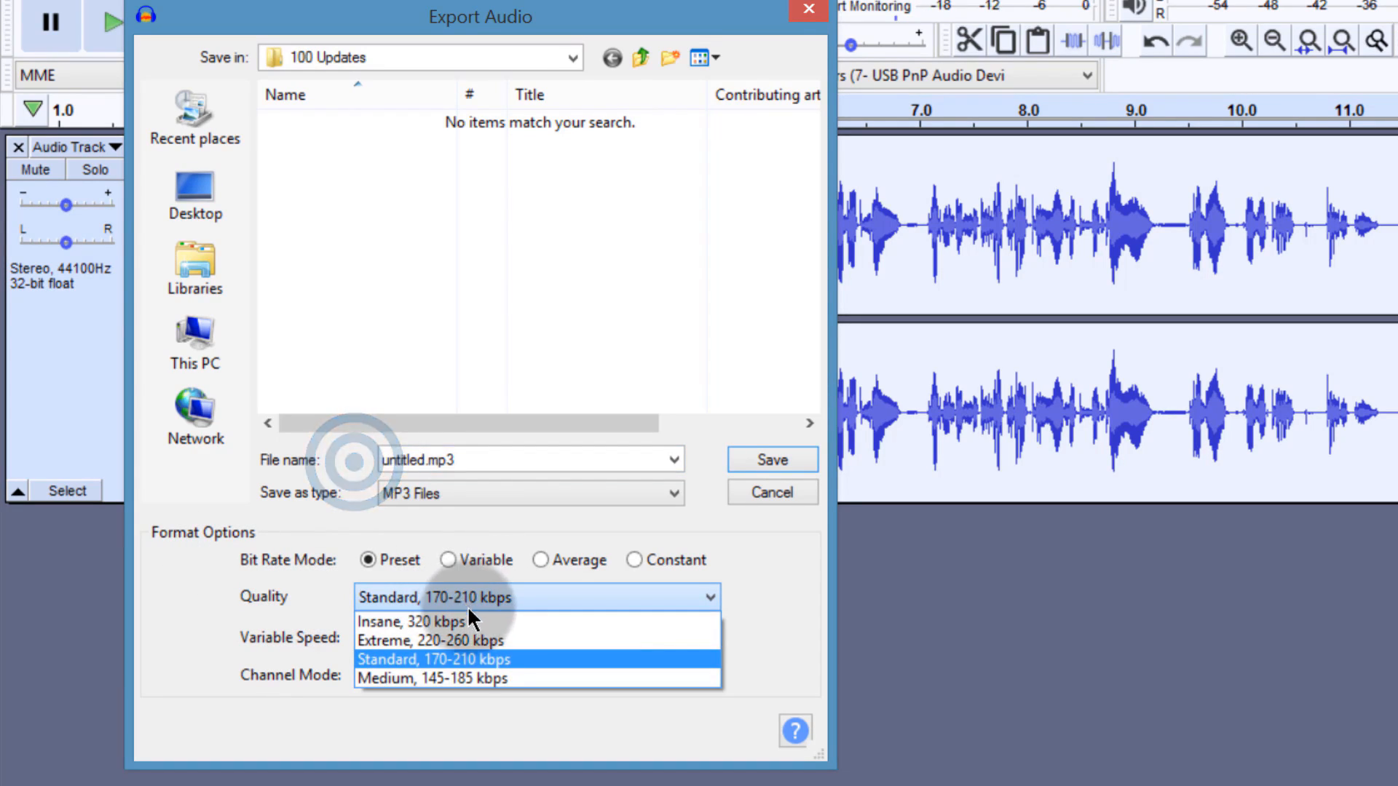
click(416, 622)
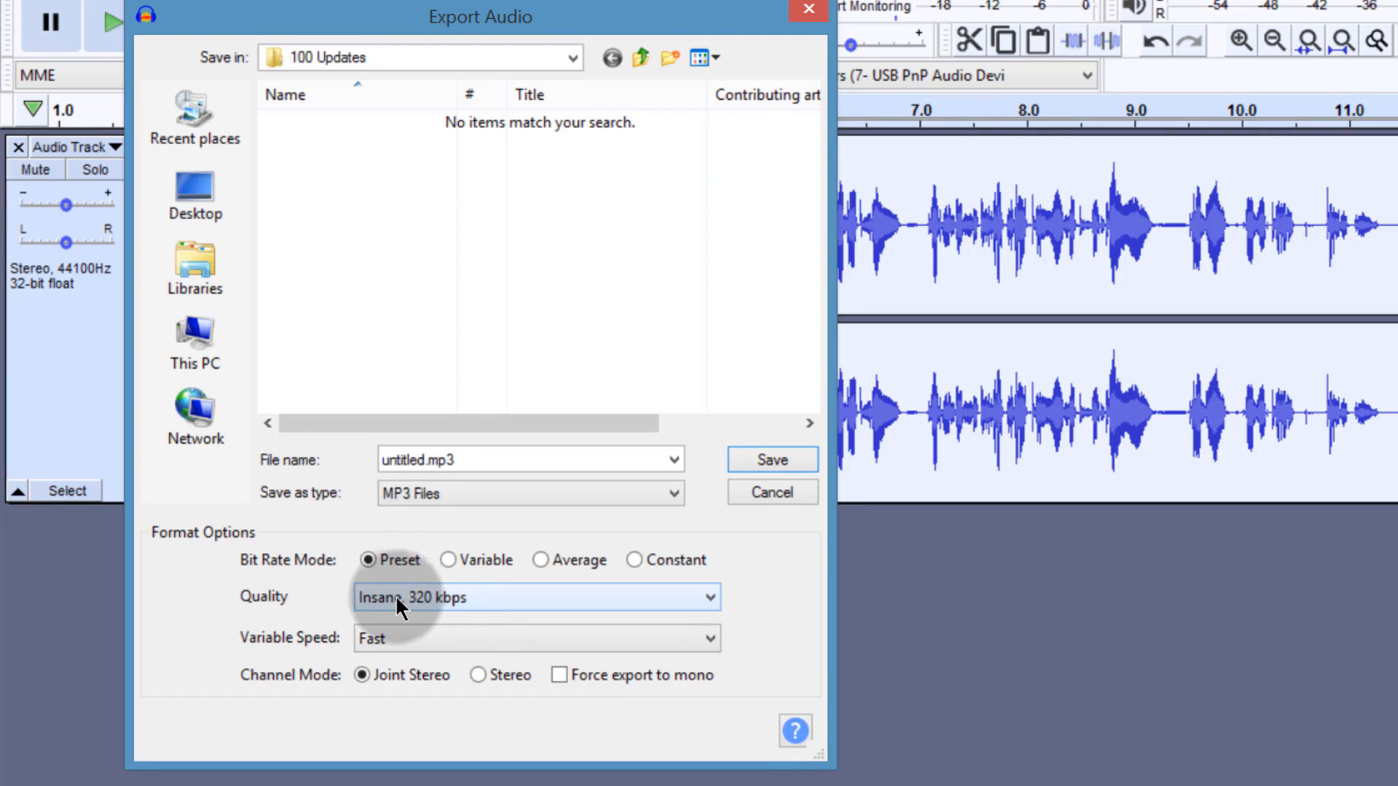
double_click(447, 460)
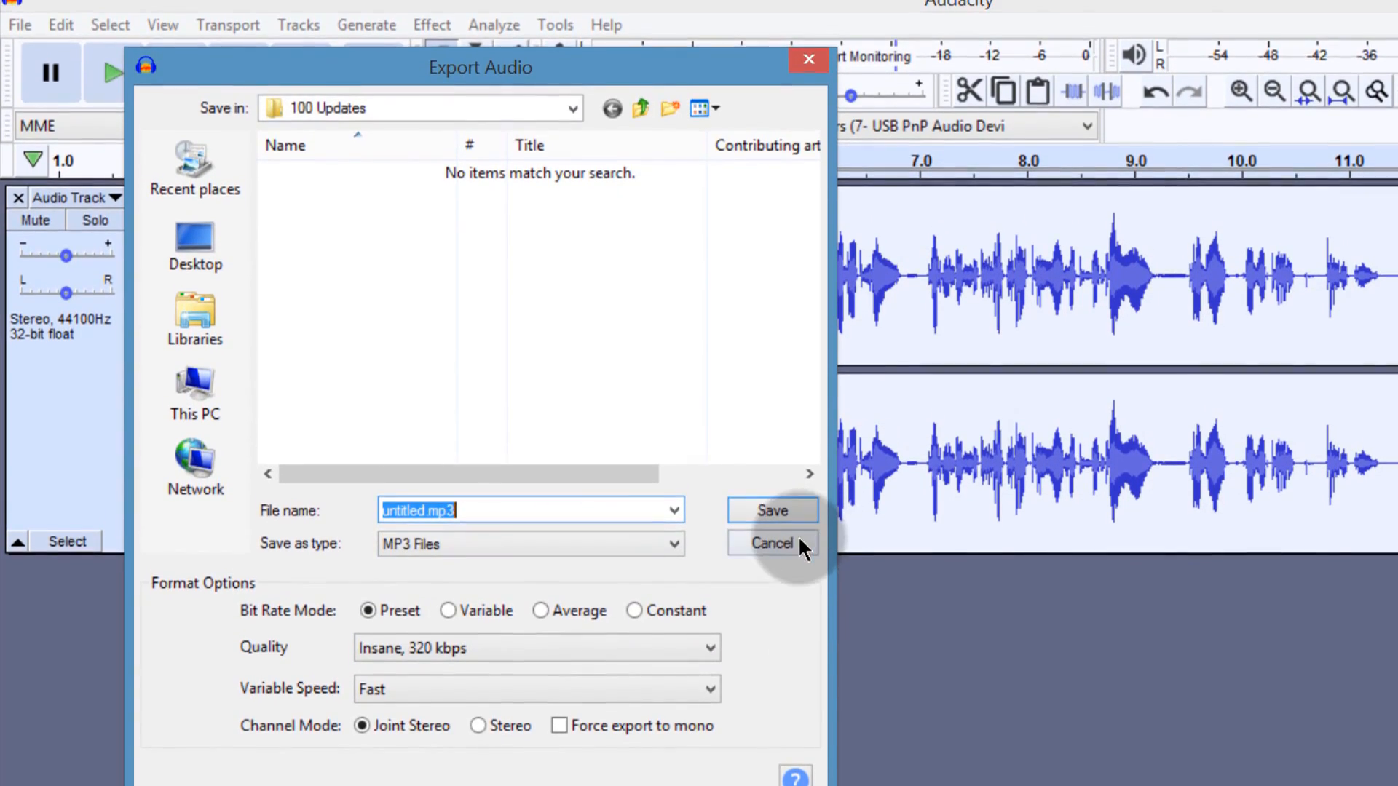
click(799, 532)
Export the track as a 16-bit PCM WAV file named "Audacity project" in the 100 Updates folder.
click(20, 36)
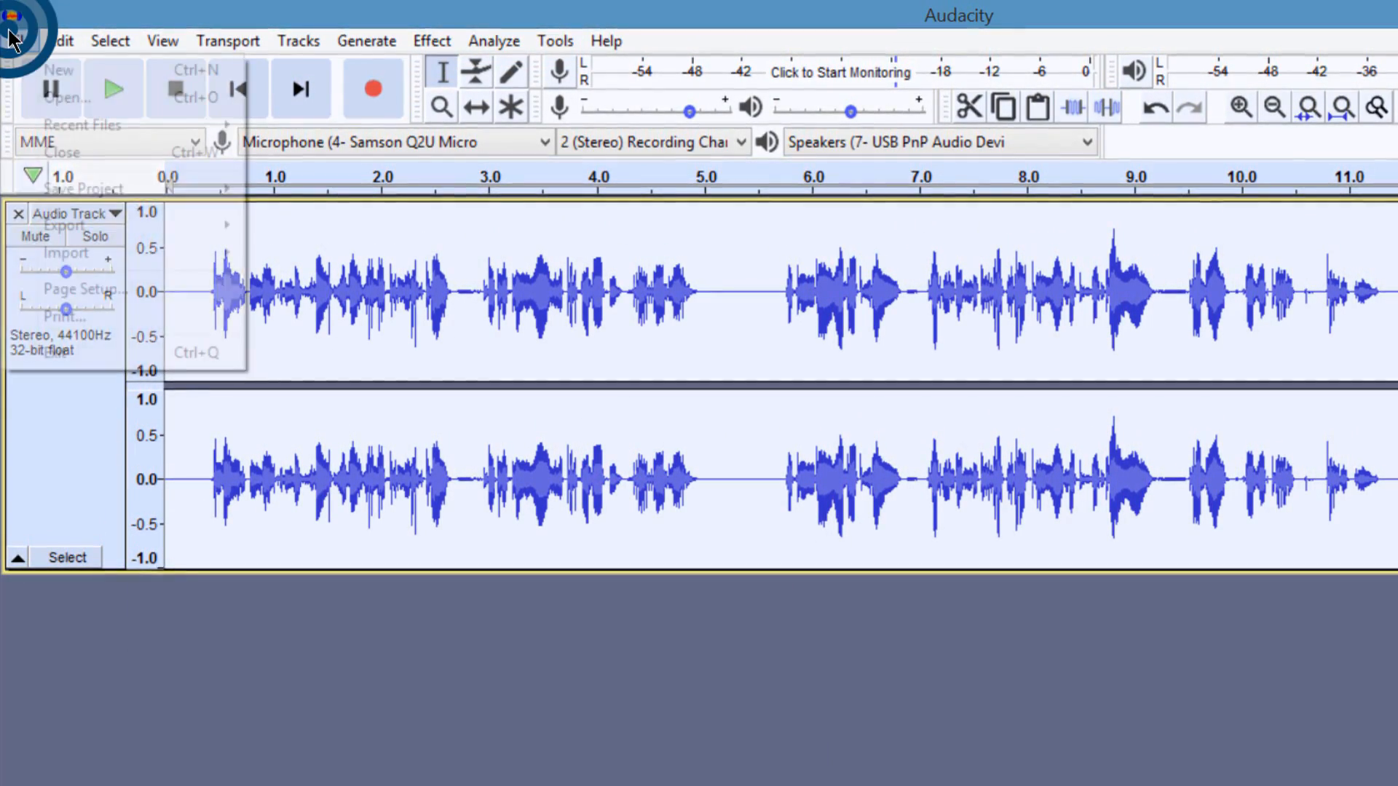
mouse_move(164, 222)
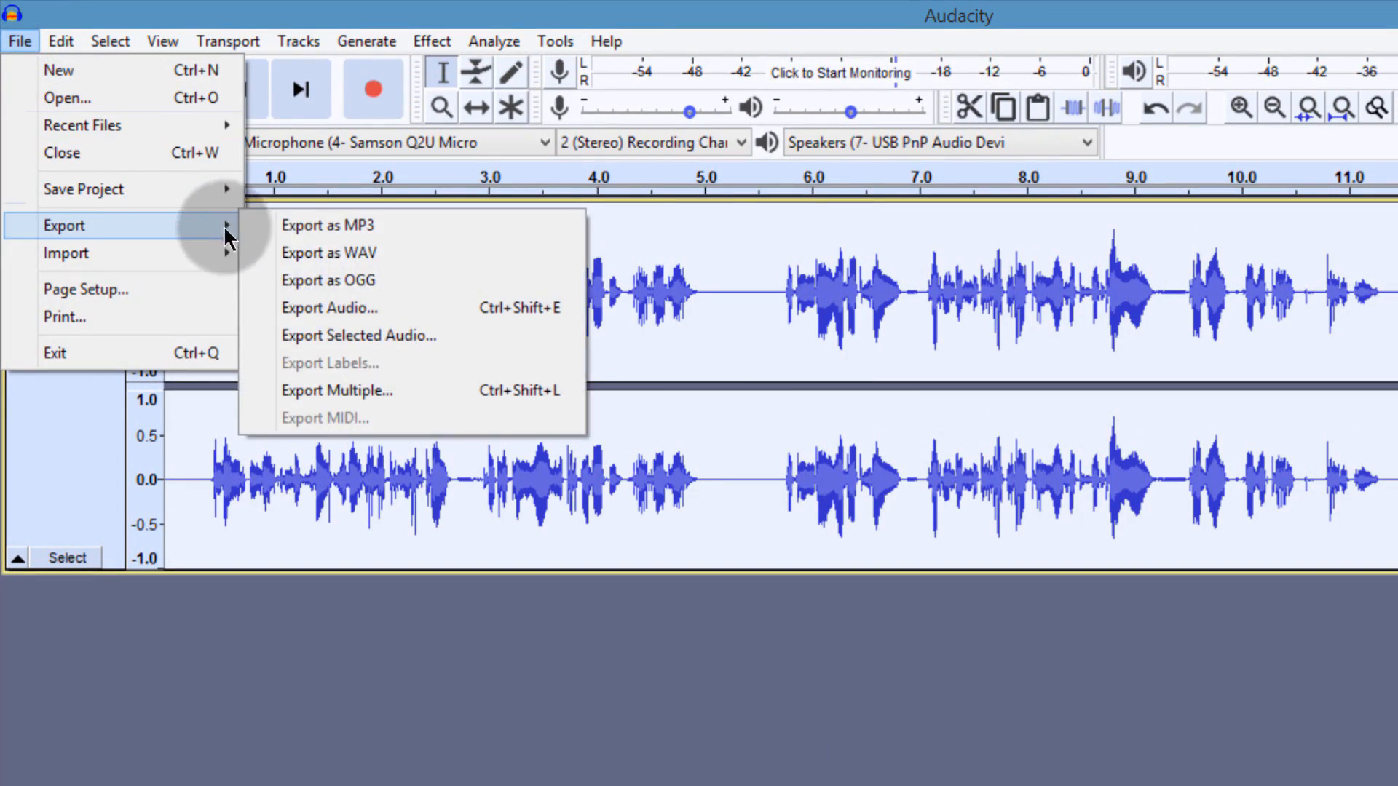
click(279, 251)
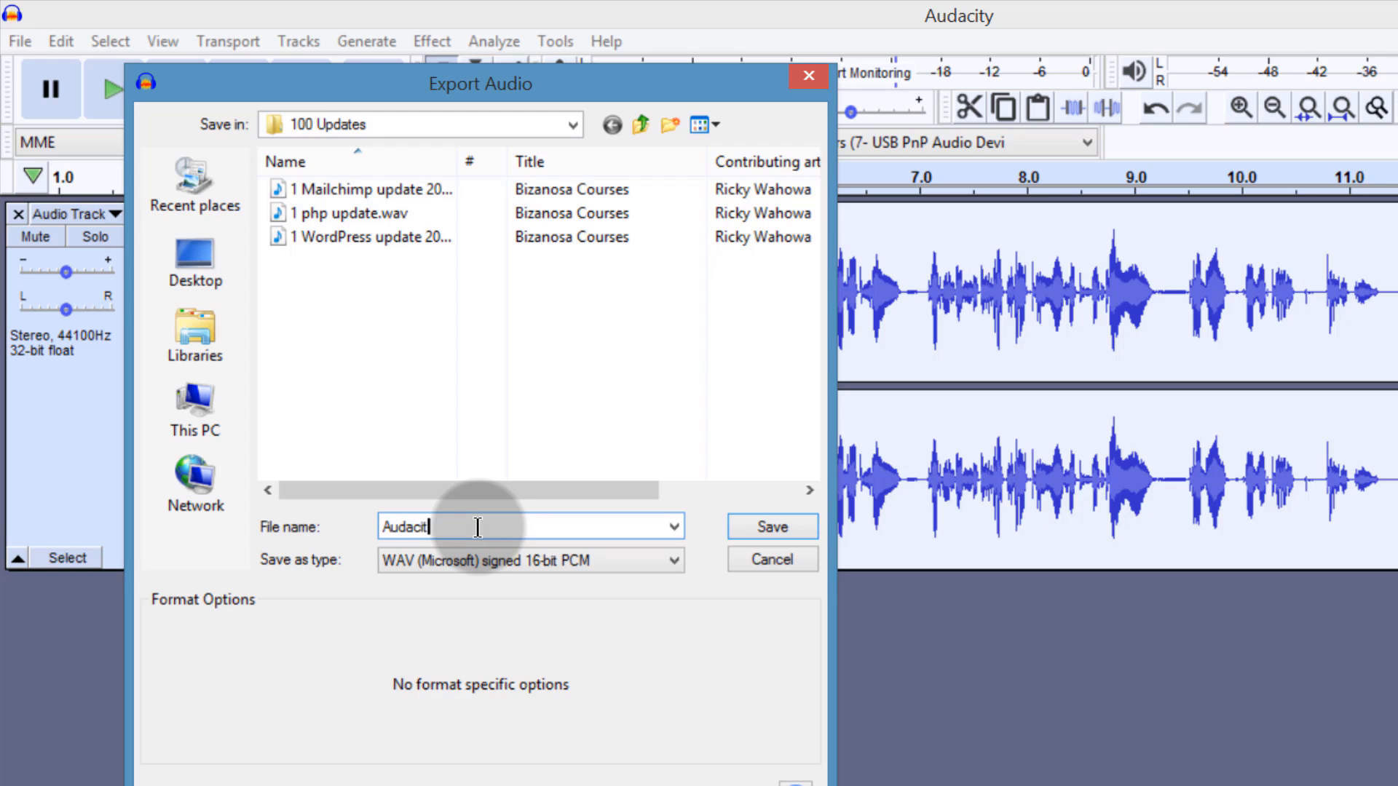
text(Audacity project)
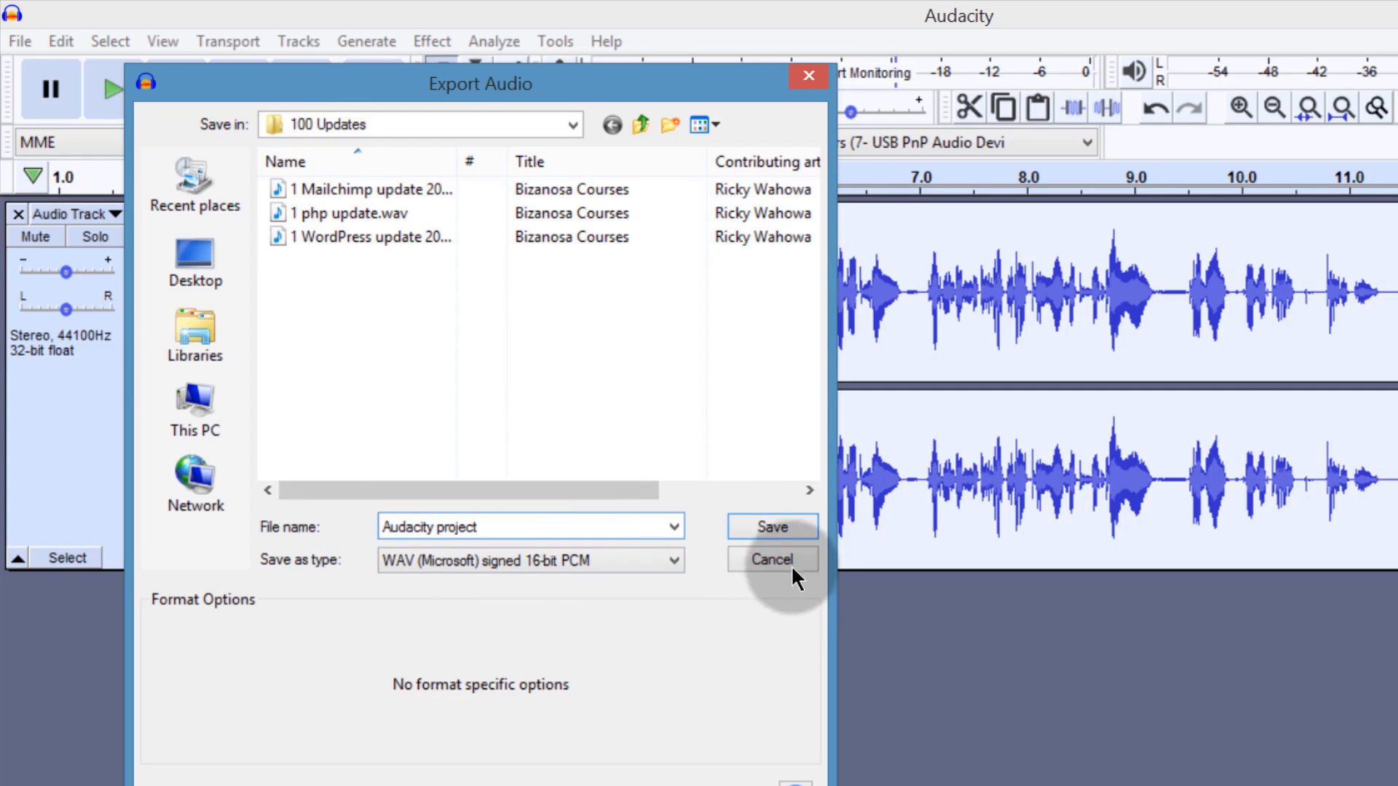
click(786, 525)
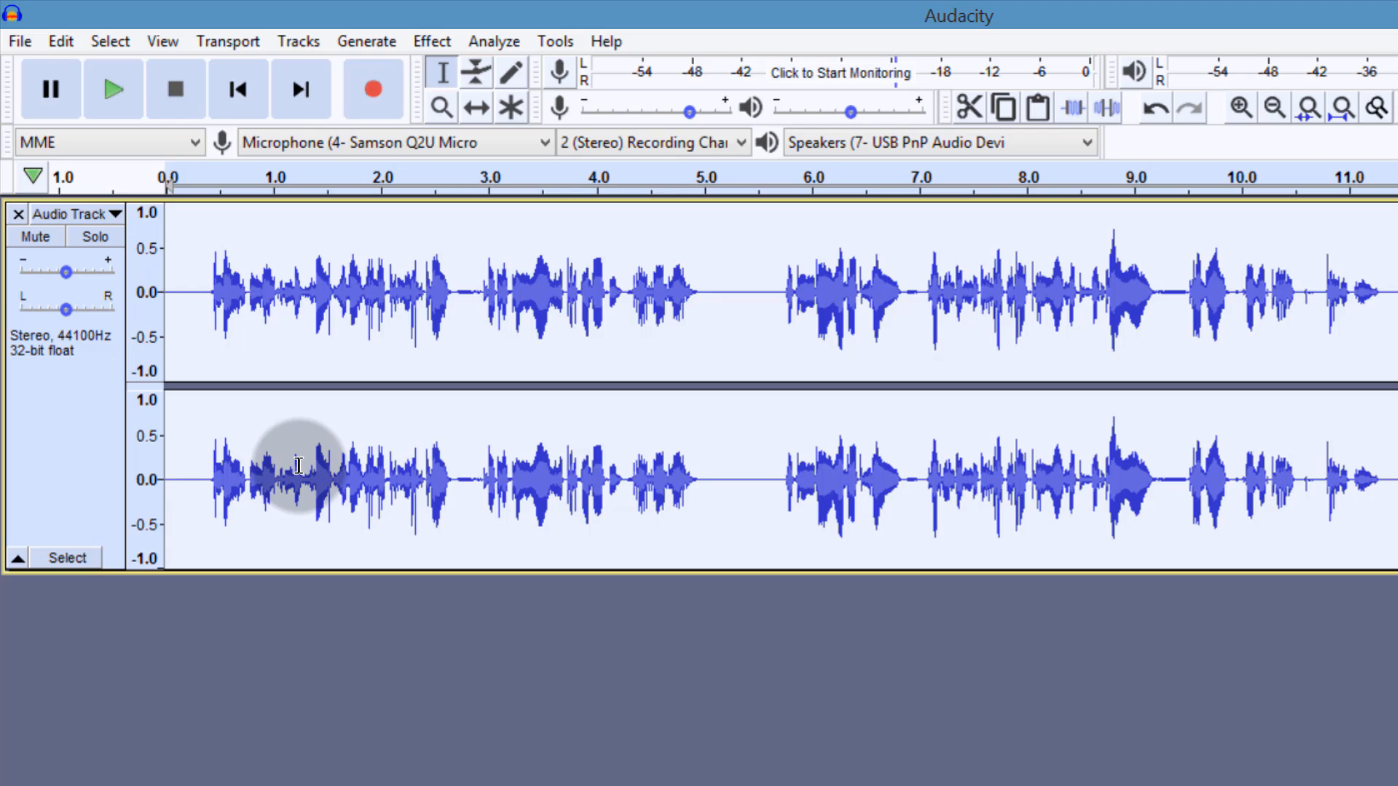
click(461, 485)
drag(461, 485, 478, 484)
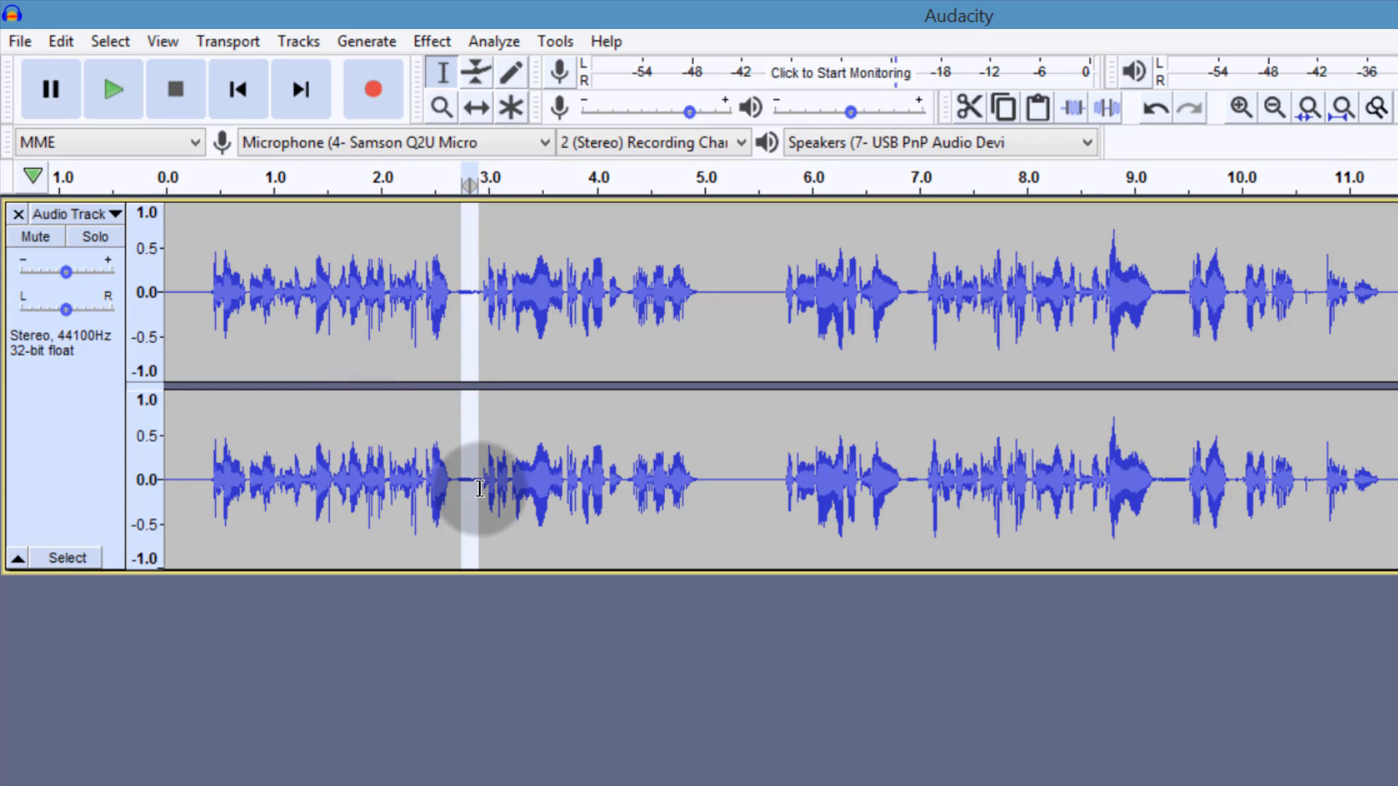
click(222, 388)
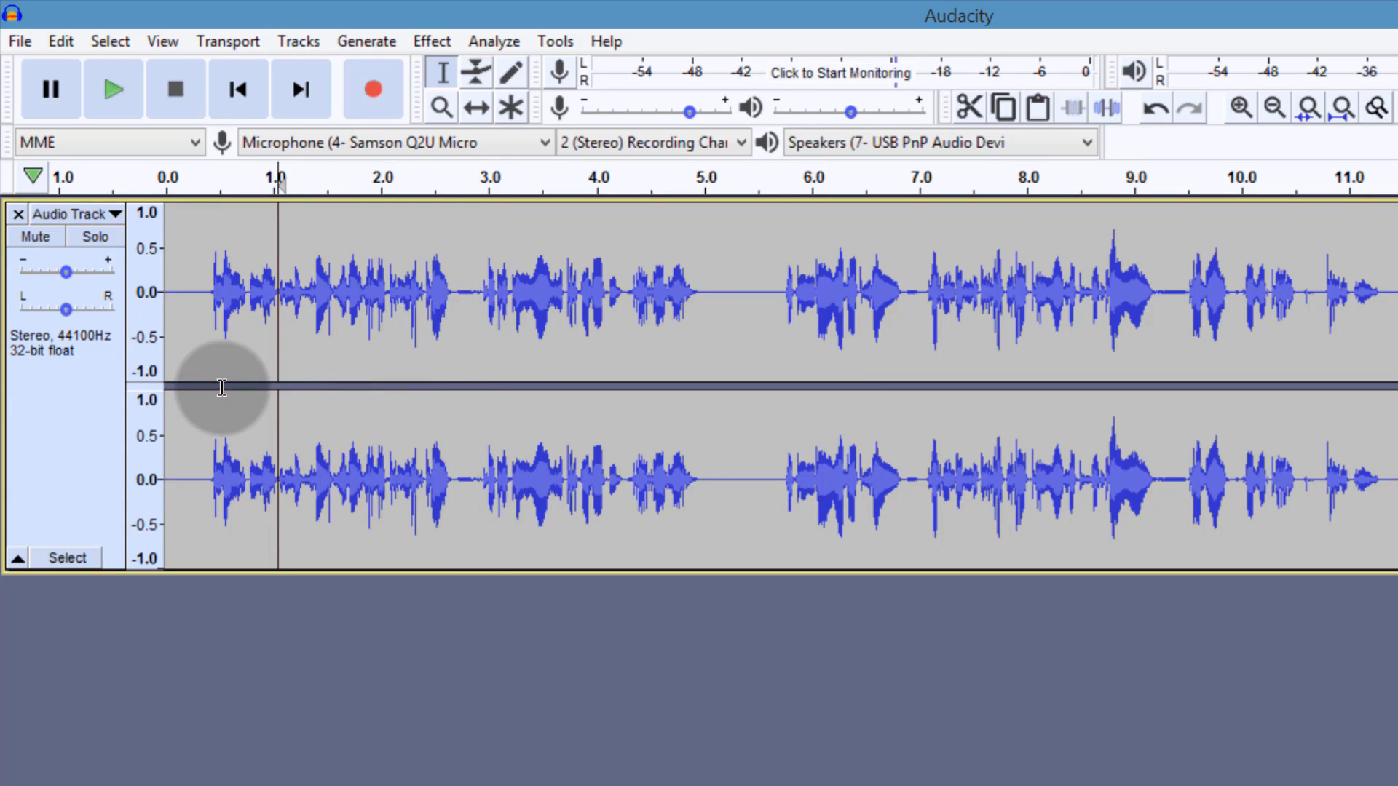
drag(196, 487, 184, 489)
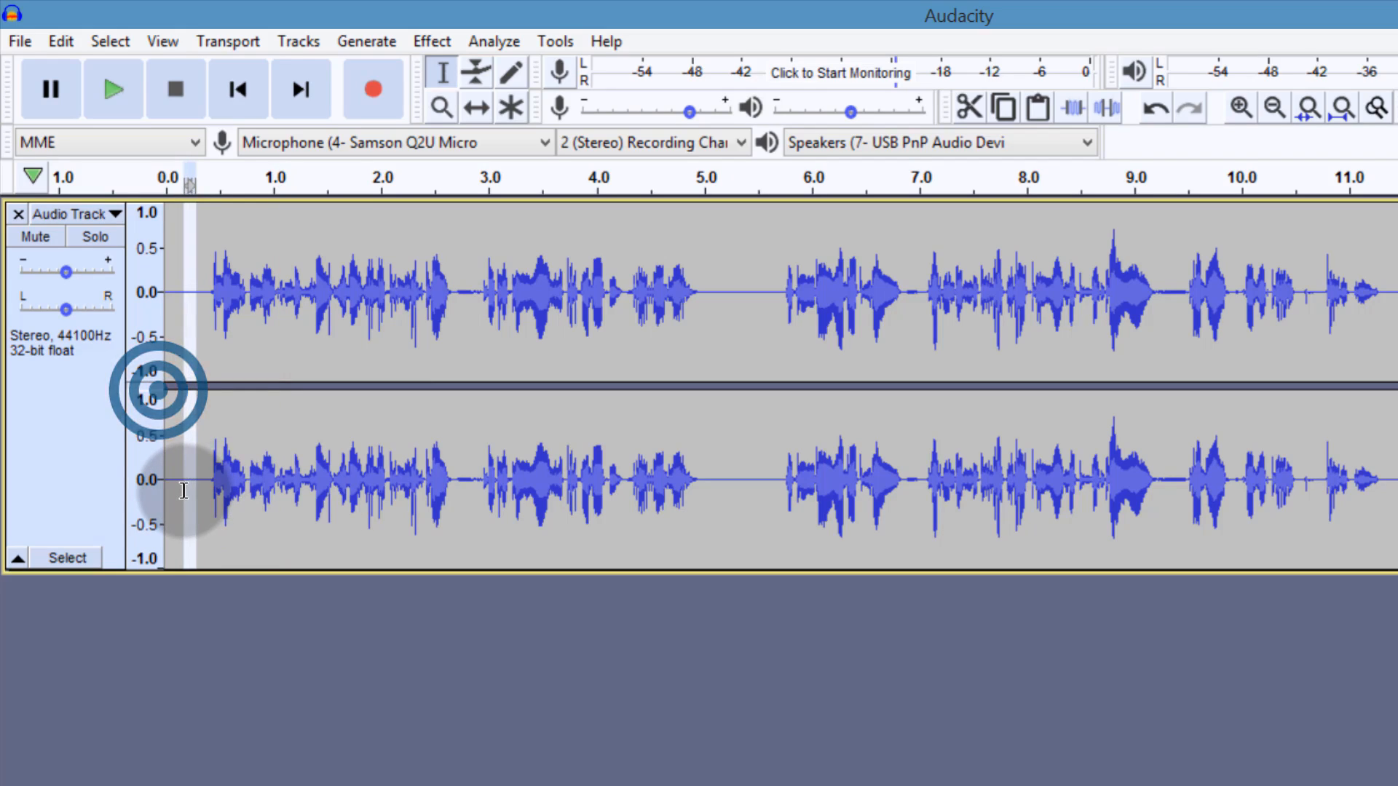
drag(307, 485, 328, 484)
click(179, 485)
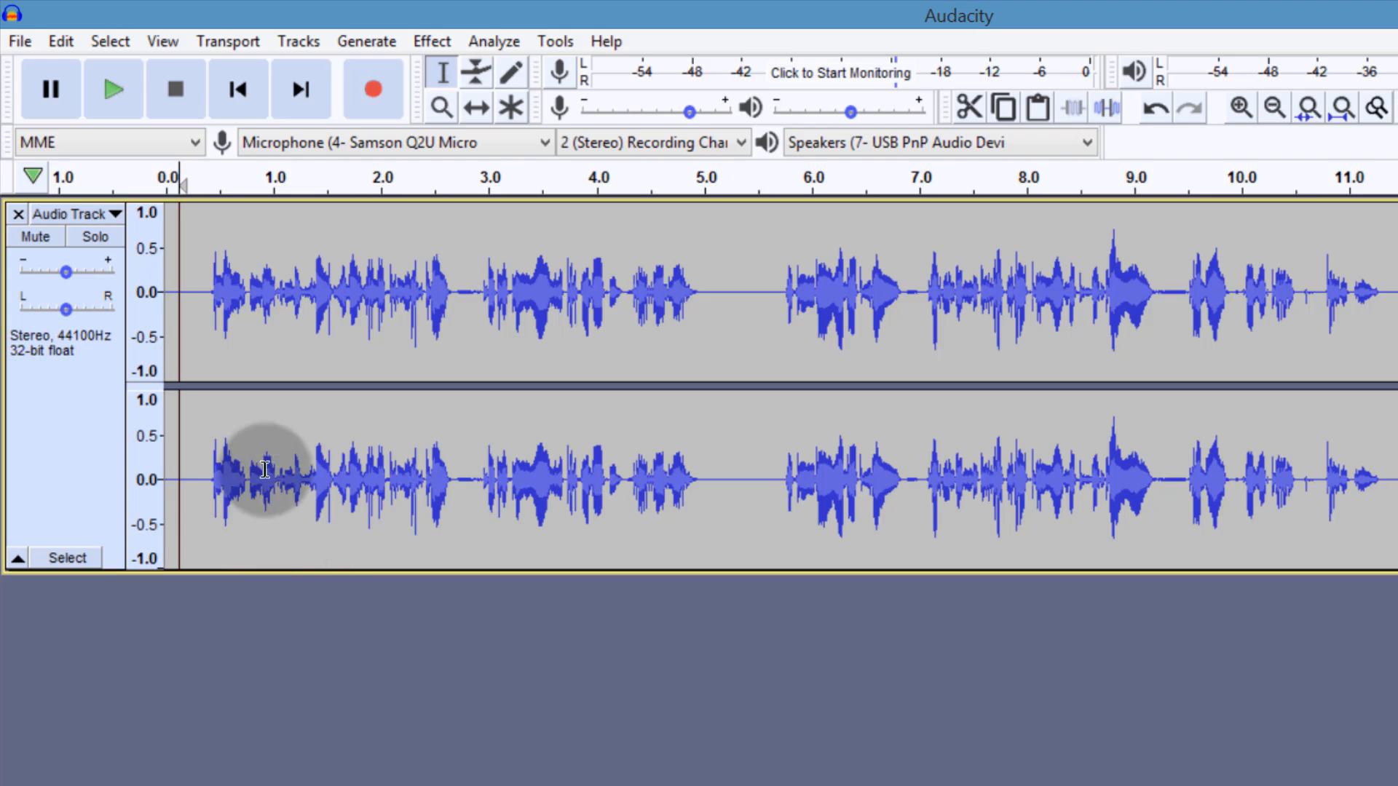
click(81, 377)
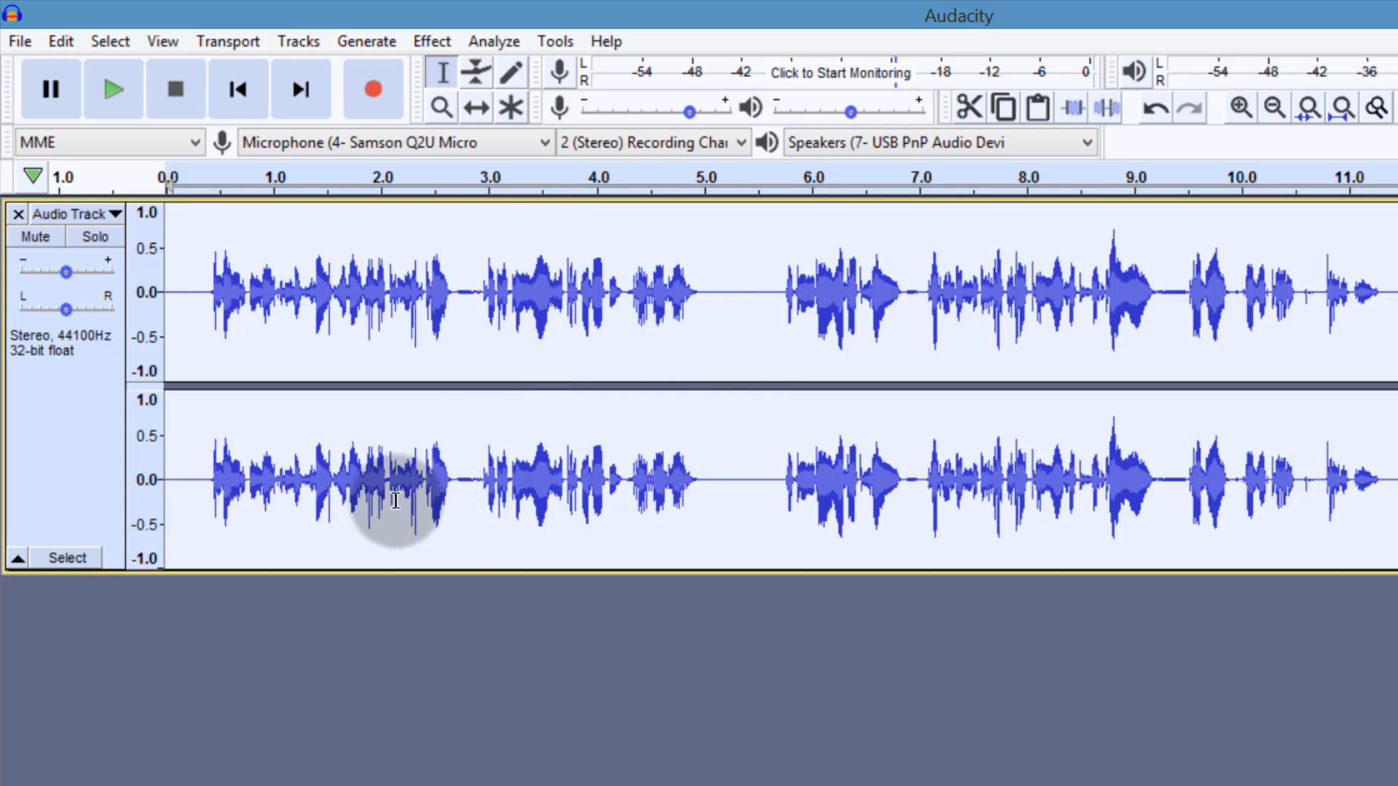
click(157, 238)
drag(186, 297, 192, 297)
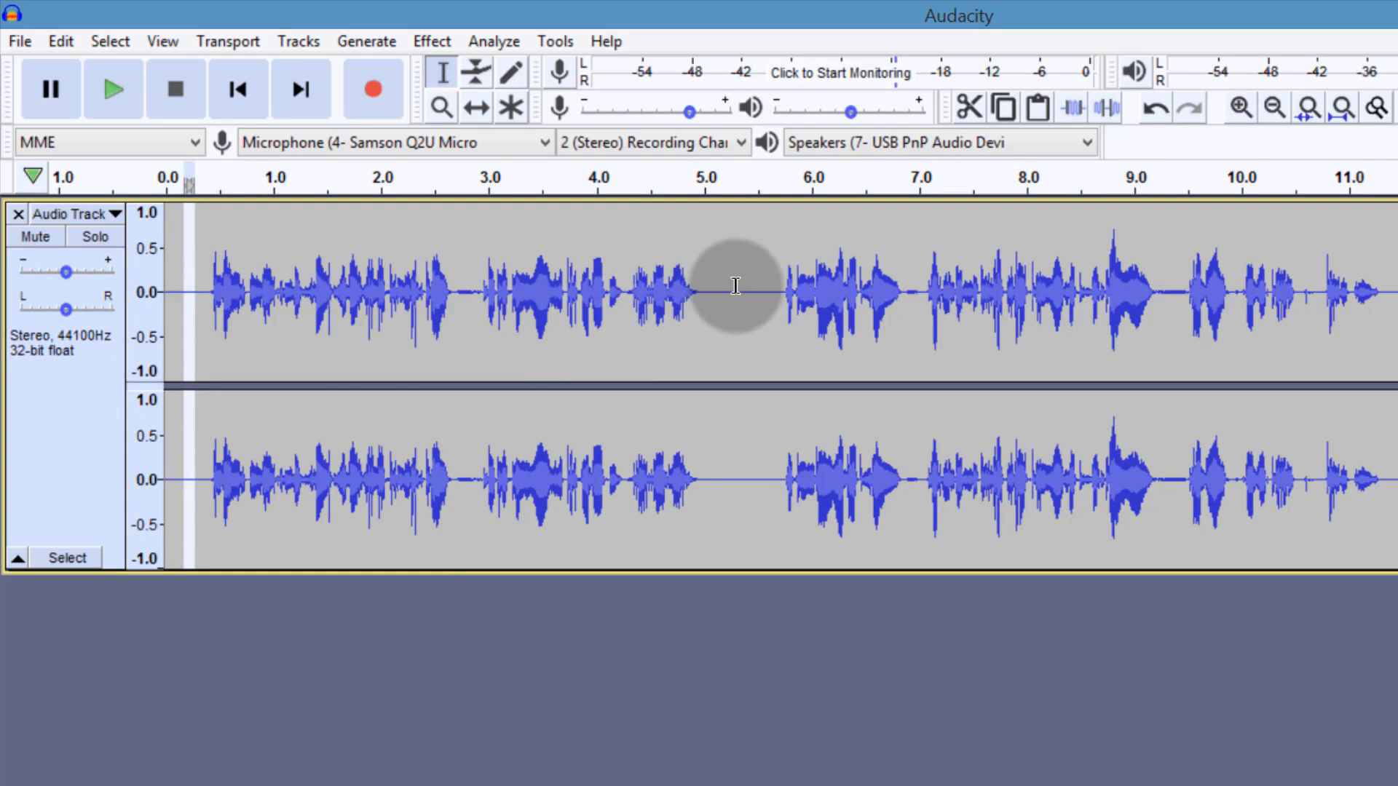
drag(734, 287, 555, 289)
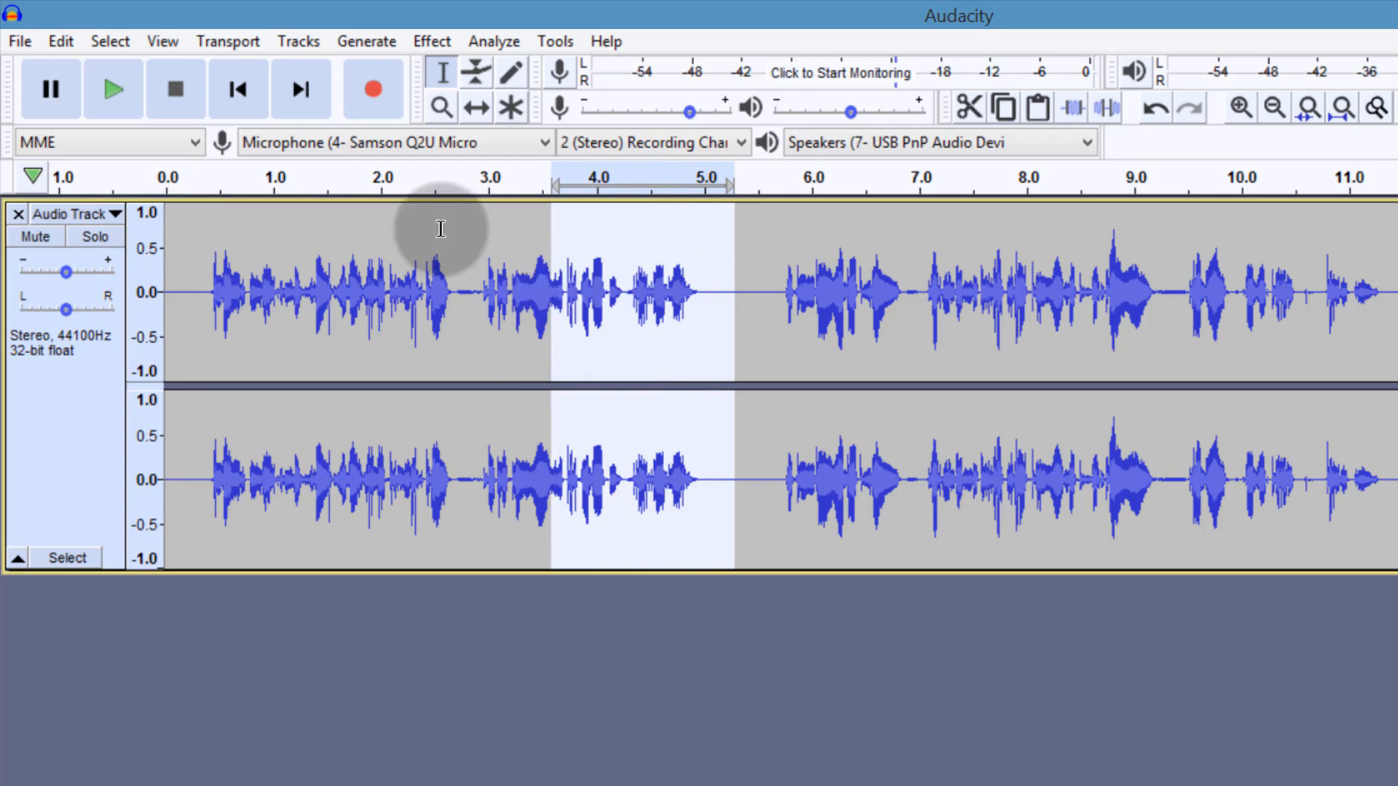
click(353, 405)
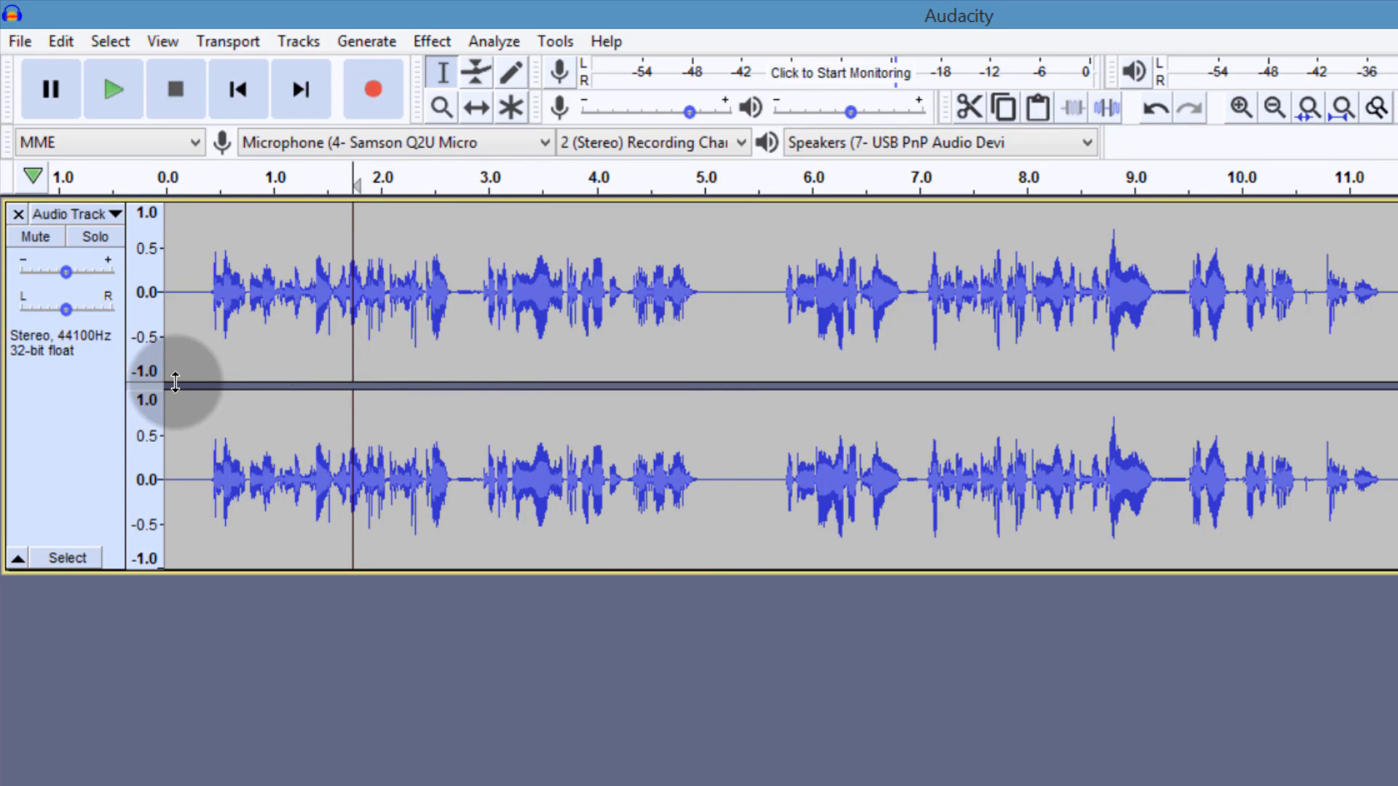
click(139, 306)
drag(451, 385, 412, 349)
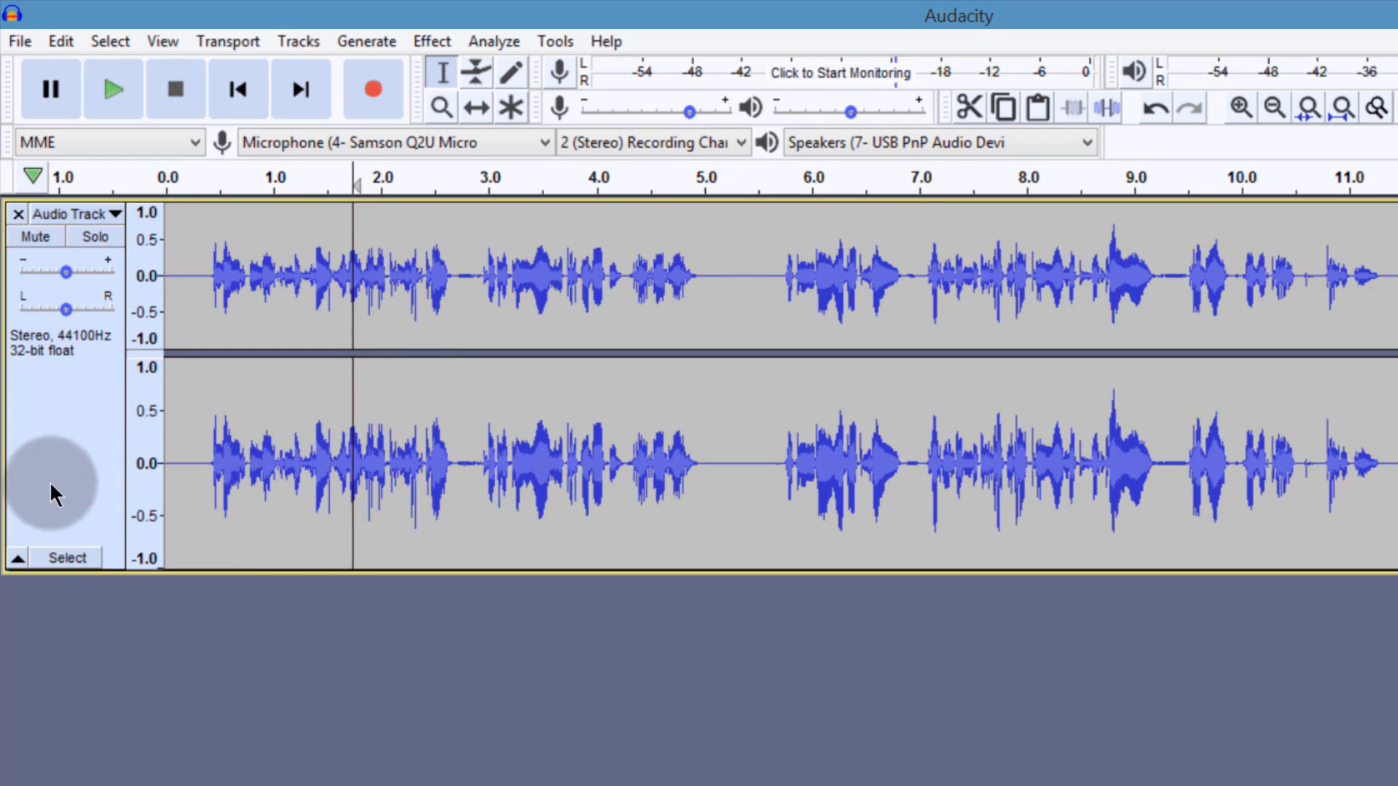
click(40, 385)
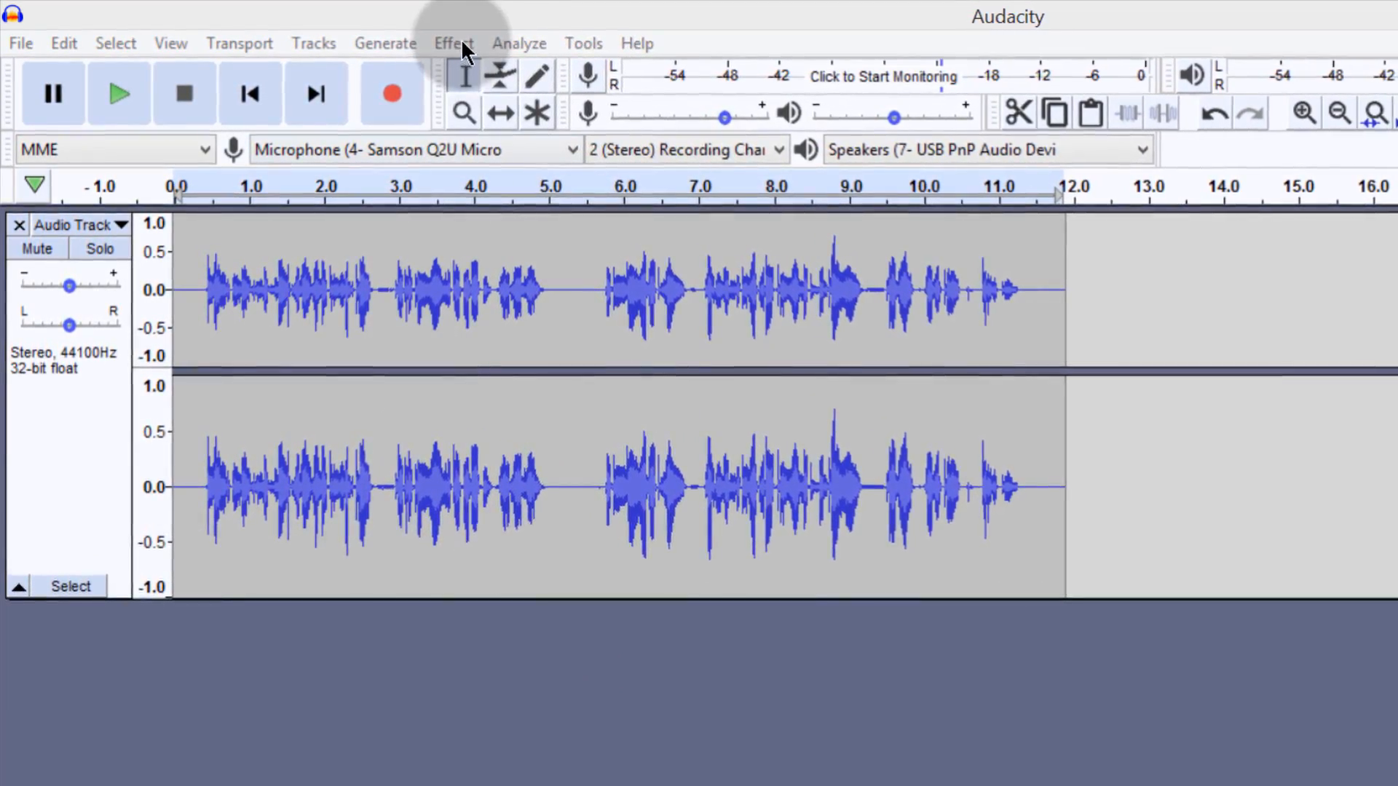
click(445, 42)
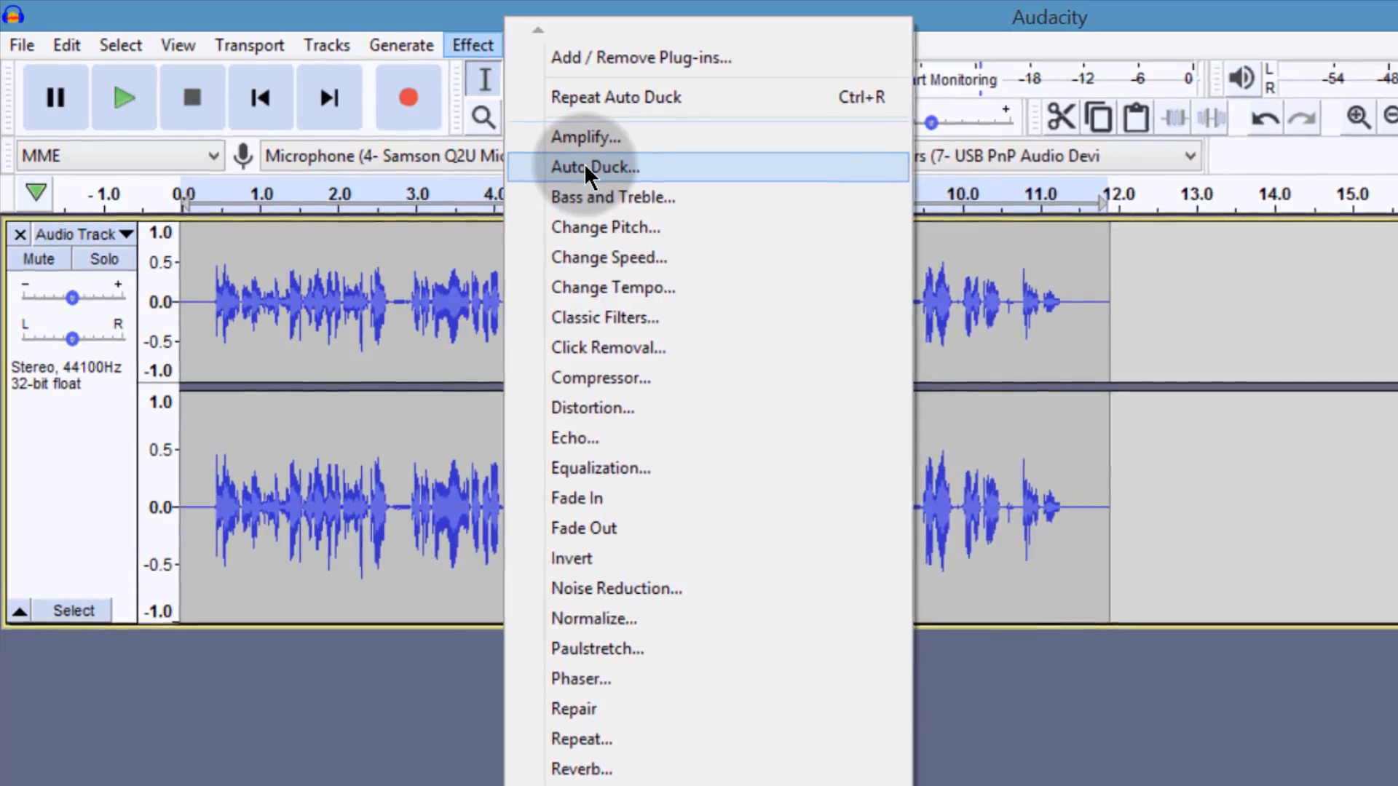
click(37, 405)
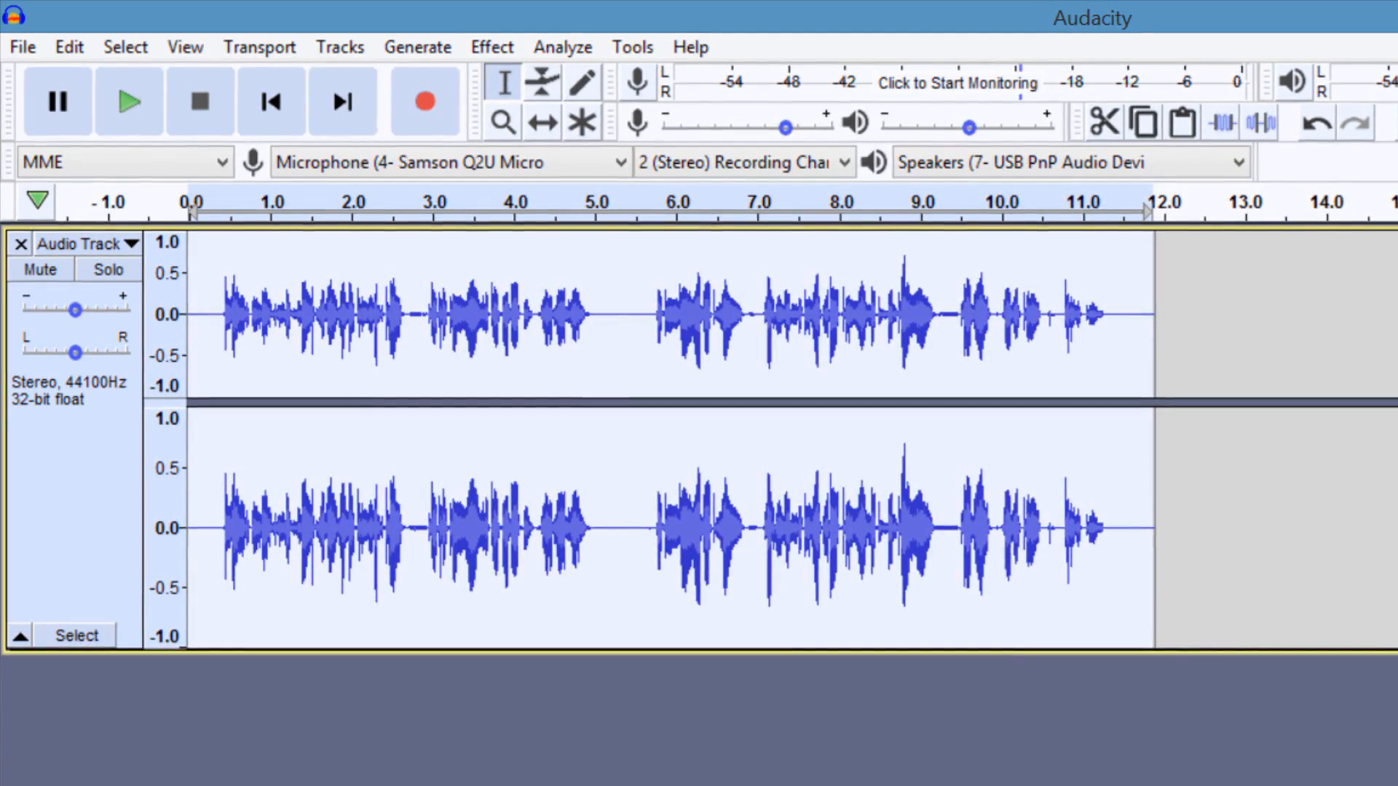
click(441, 528)
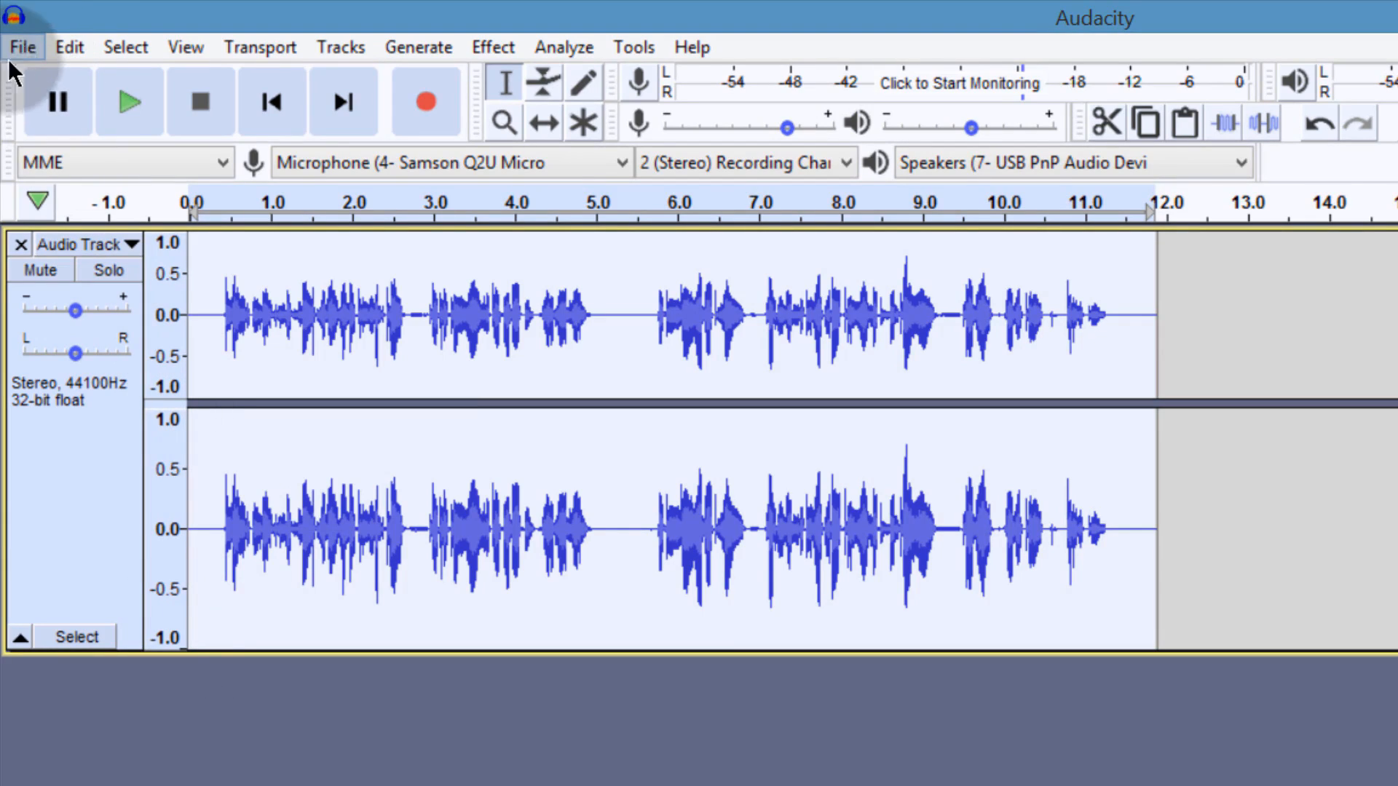
Switch to File Explorer and import the bass music file into the project as a new track beneath the voice track.
key(alt+Tab)
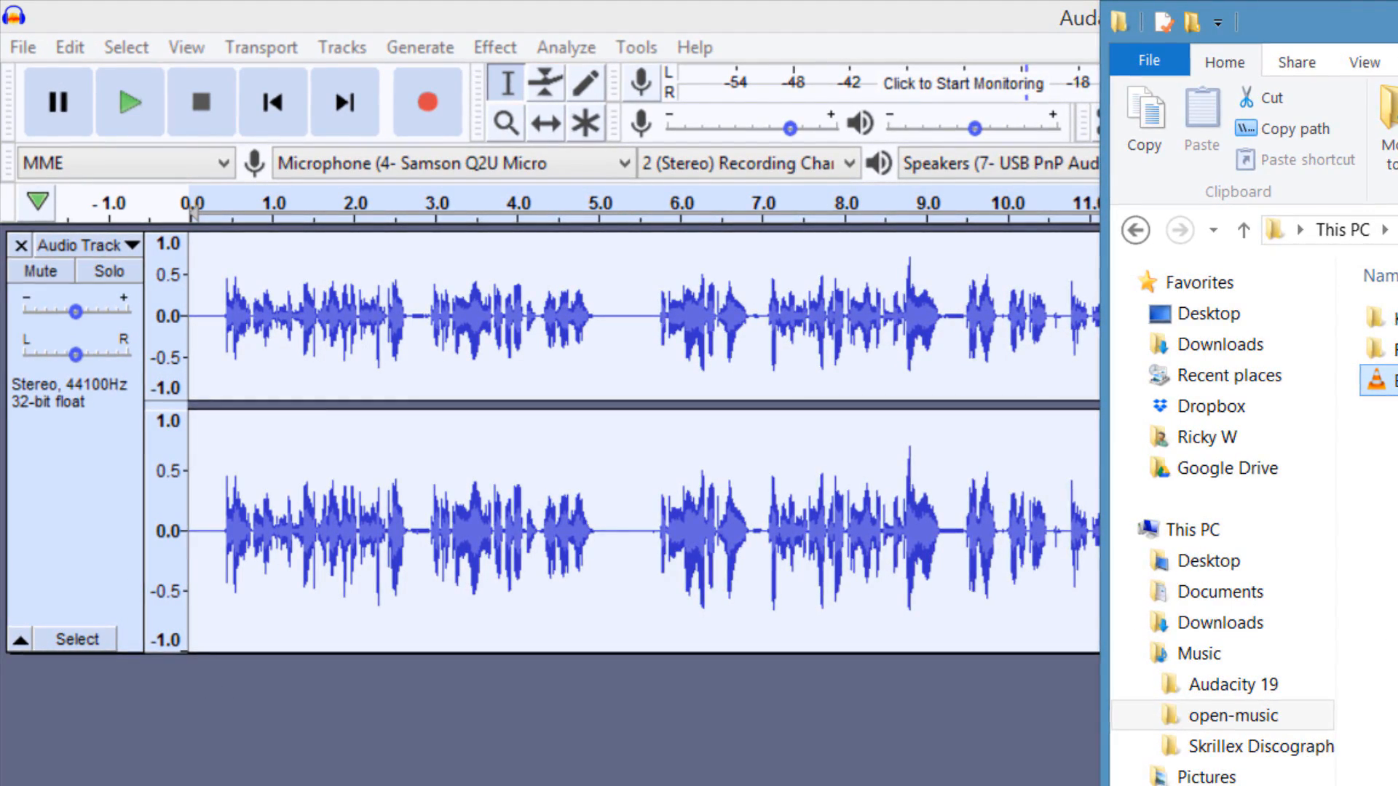
drag(1378, 378, 86, 639)
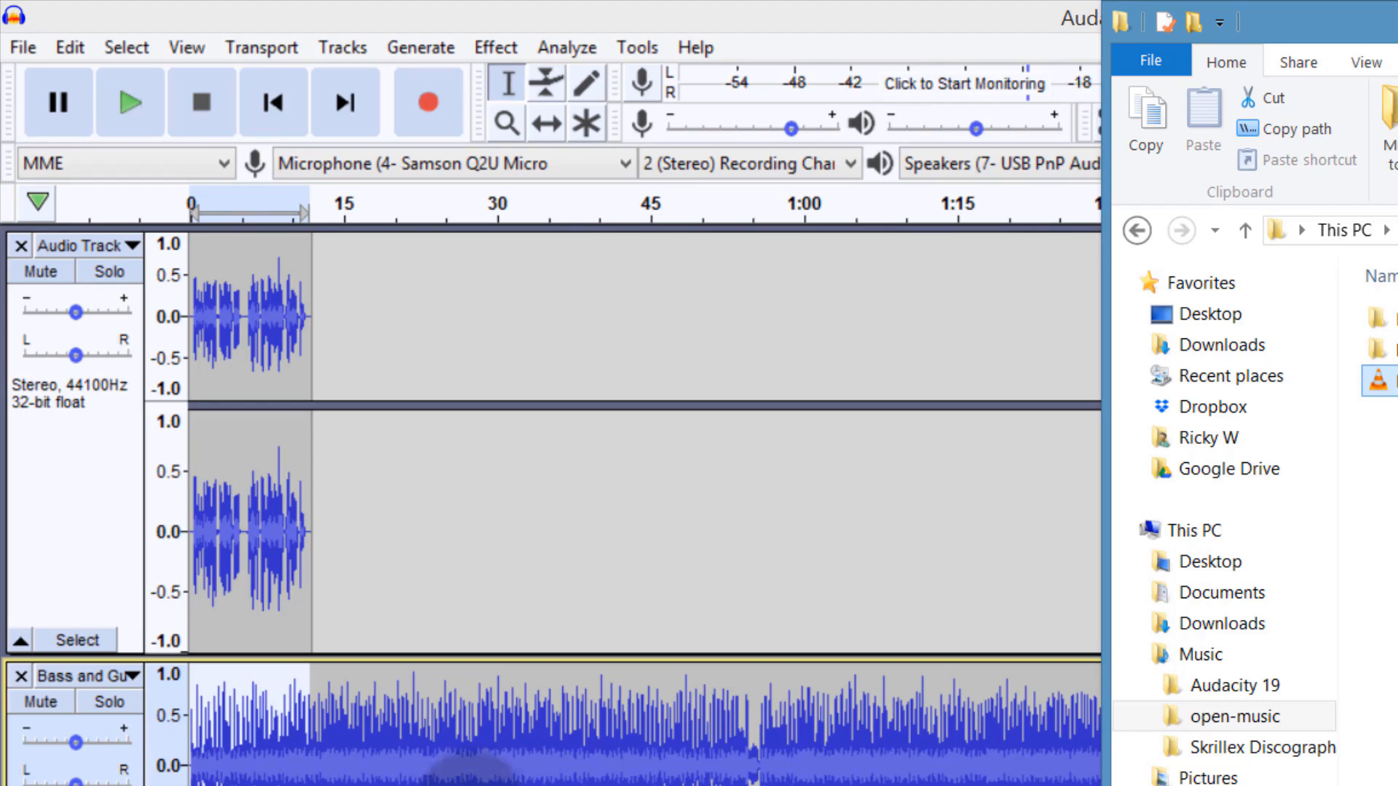
click(54, 727)
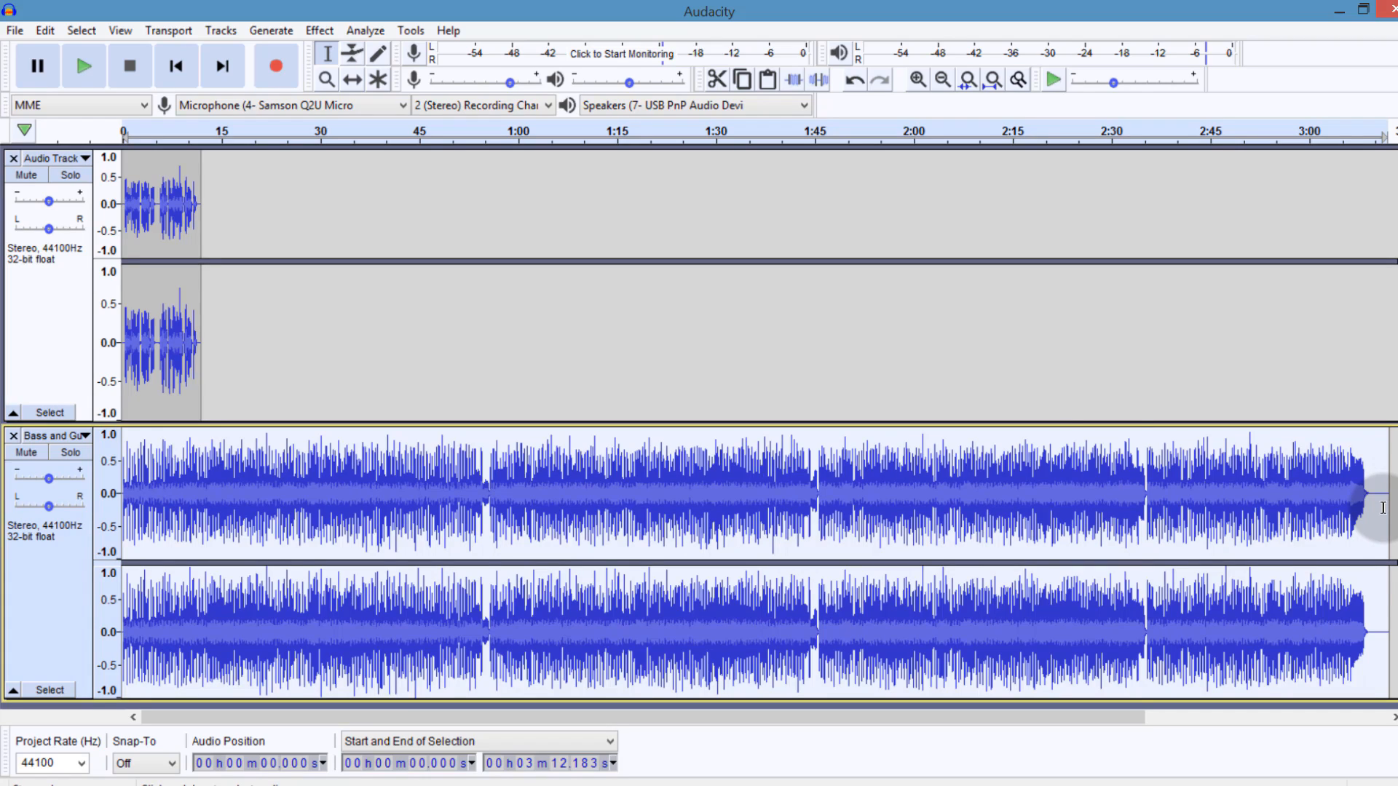
Delete the audio beyond the end of the voice recording on both tracks, from about 11.9 s to 3 min 11.3 s.
drag(1383, 507, 200, 384)
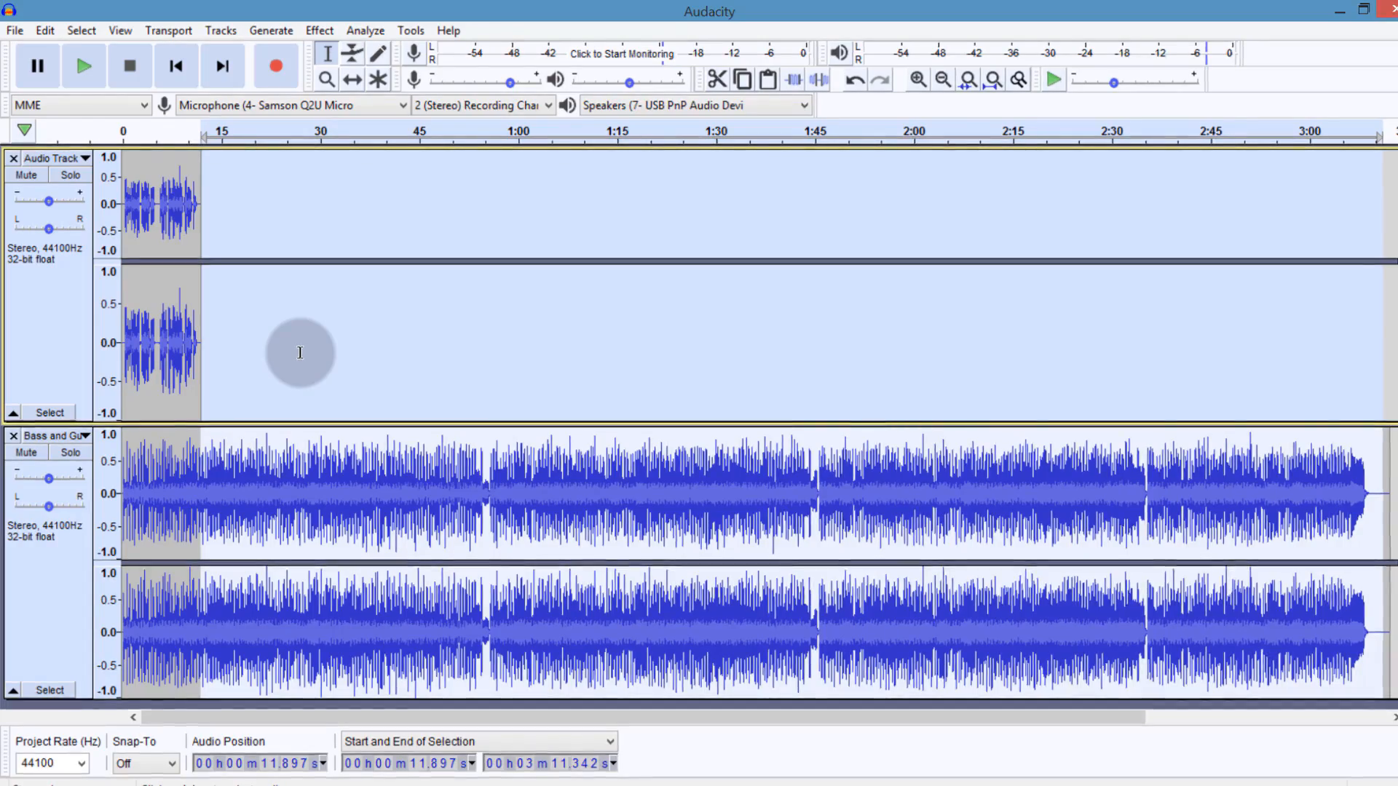
key(ctrl+k)
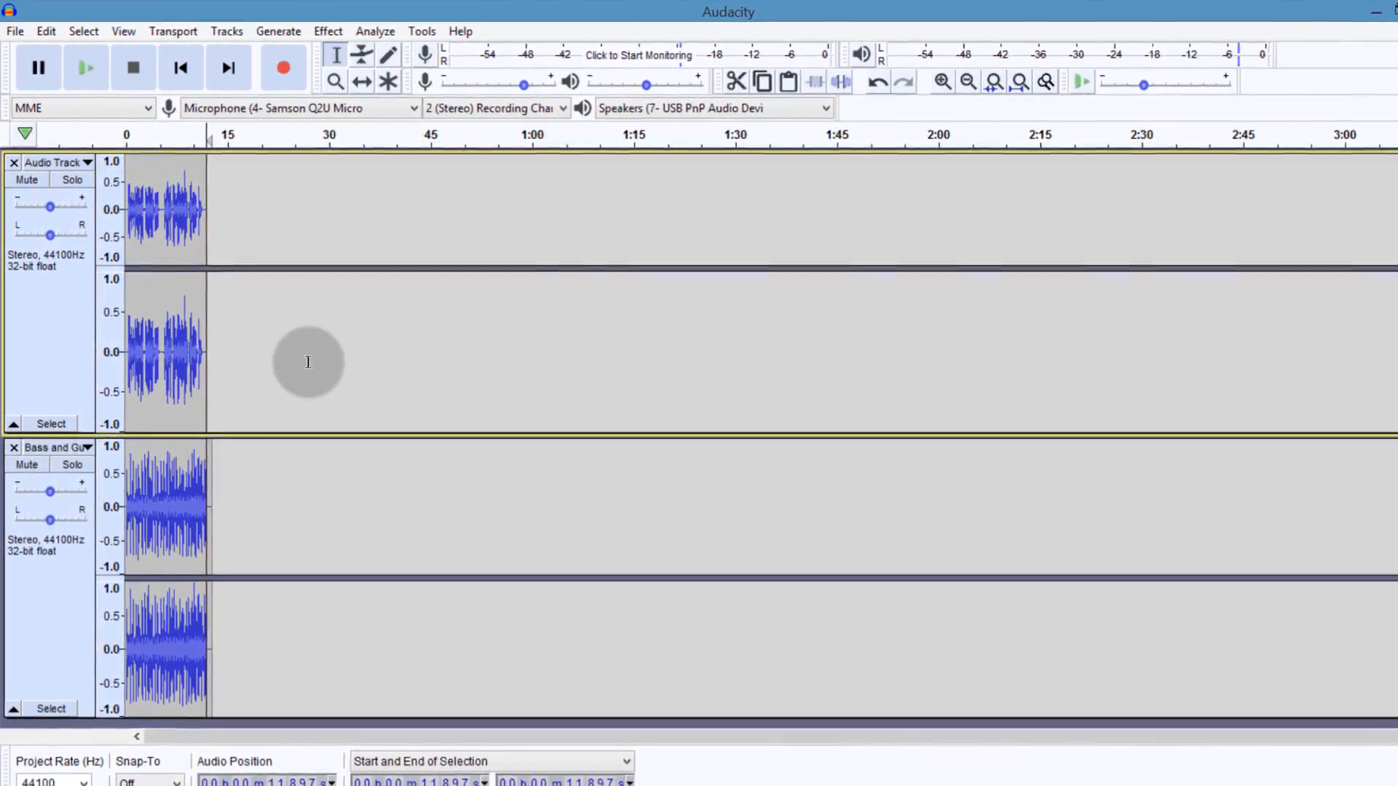
Move the shortened music track above the voice track.
click(59, 688)
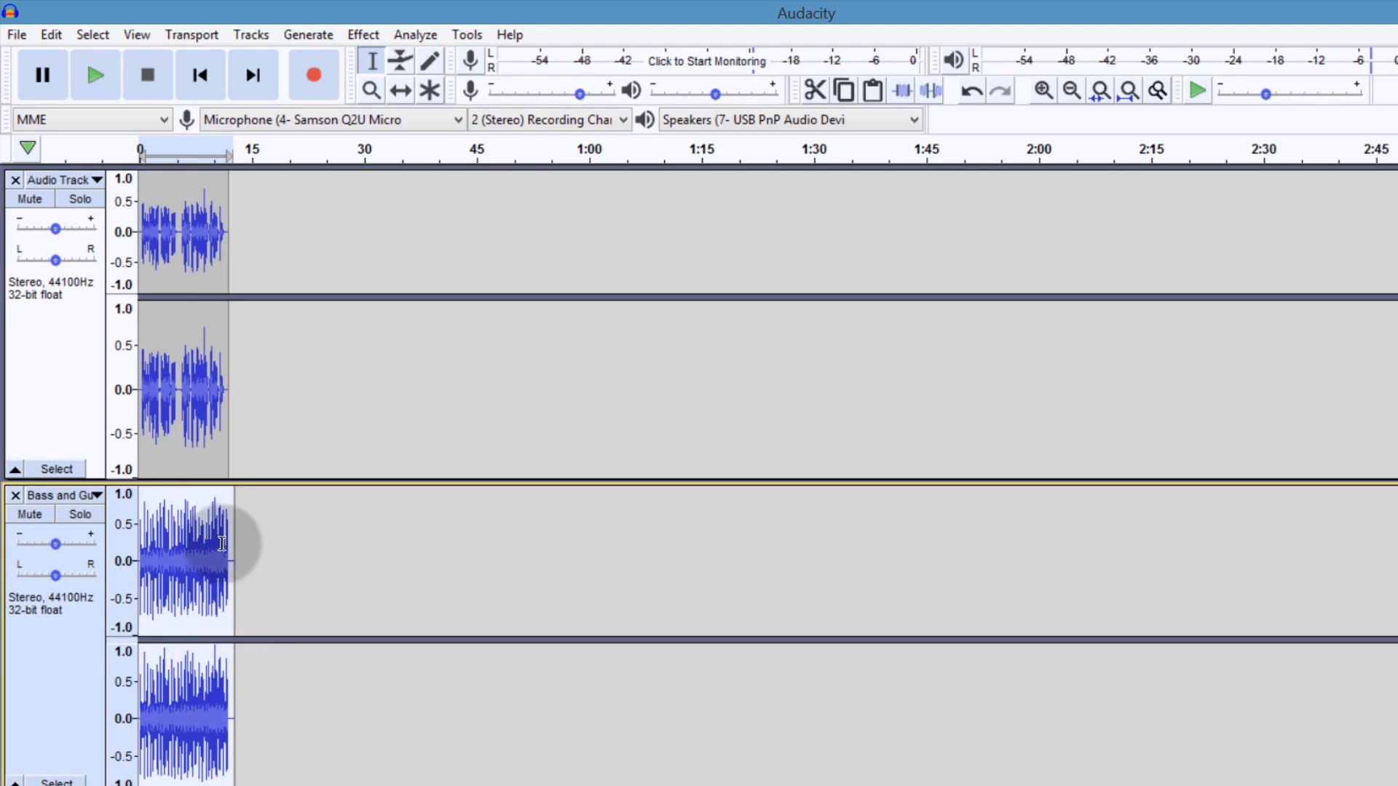
click(1043, 90)
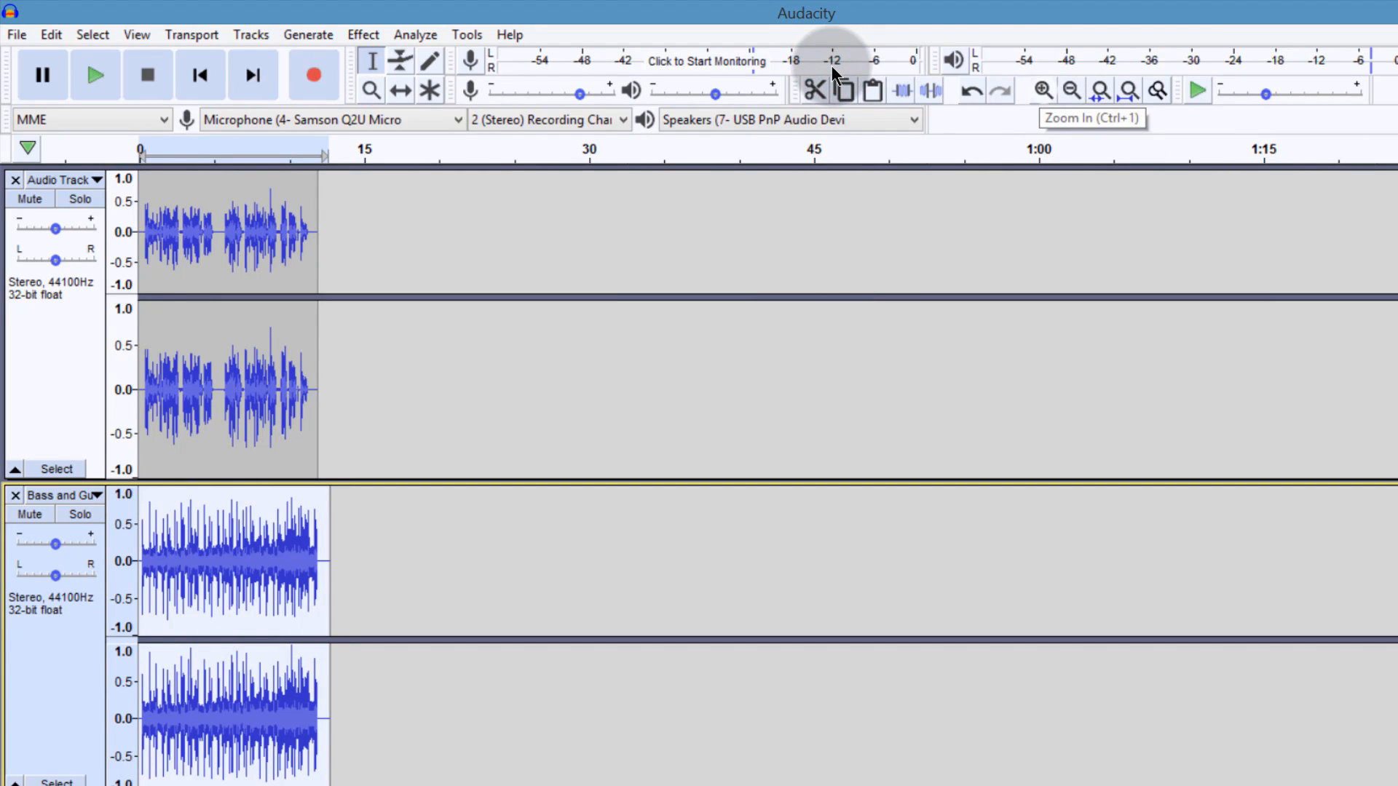
click(1043, 90)
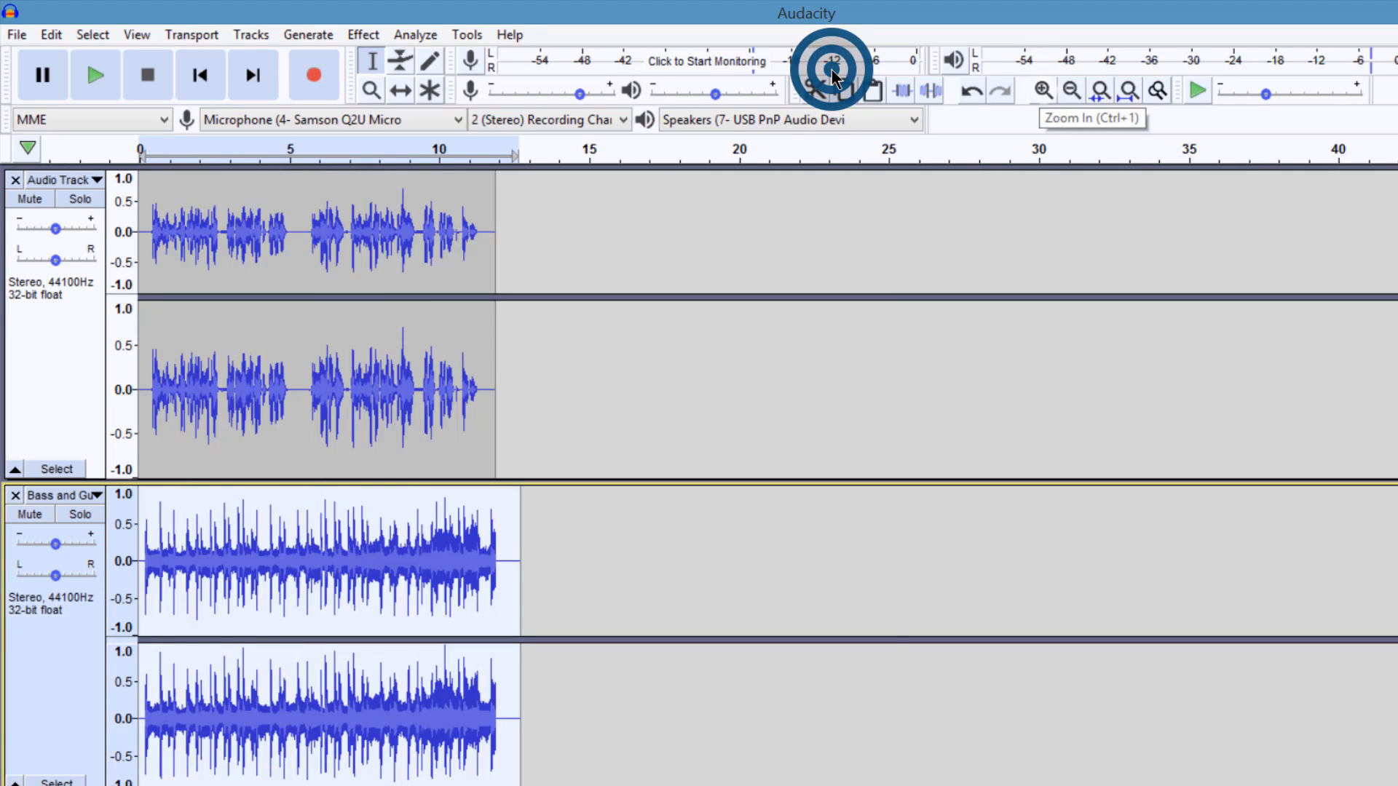
click(1042, 91)
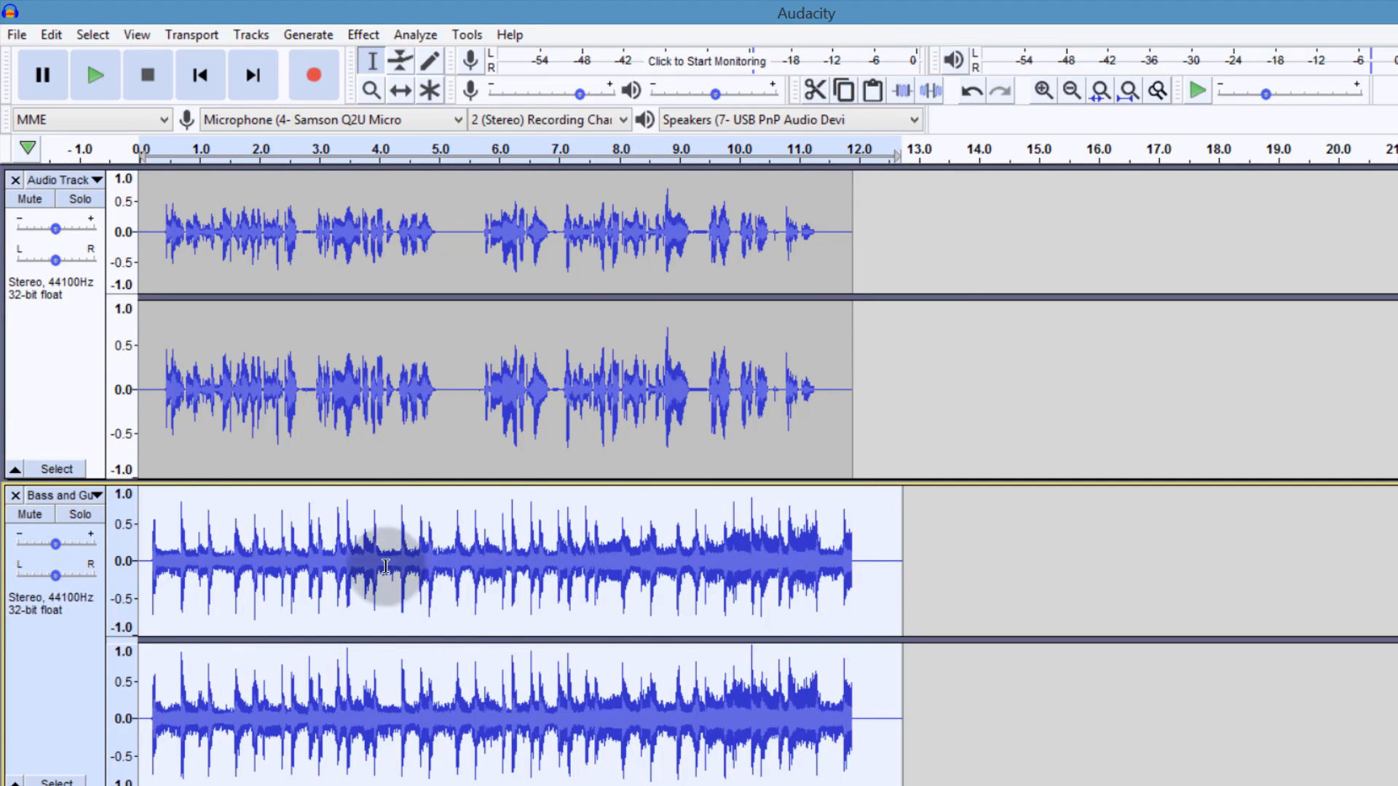
key(ctrl+1)
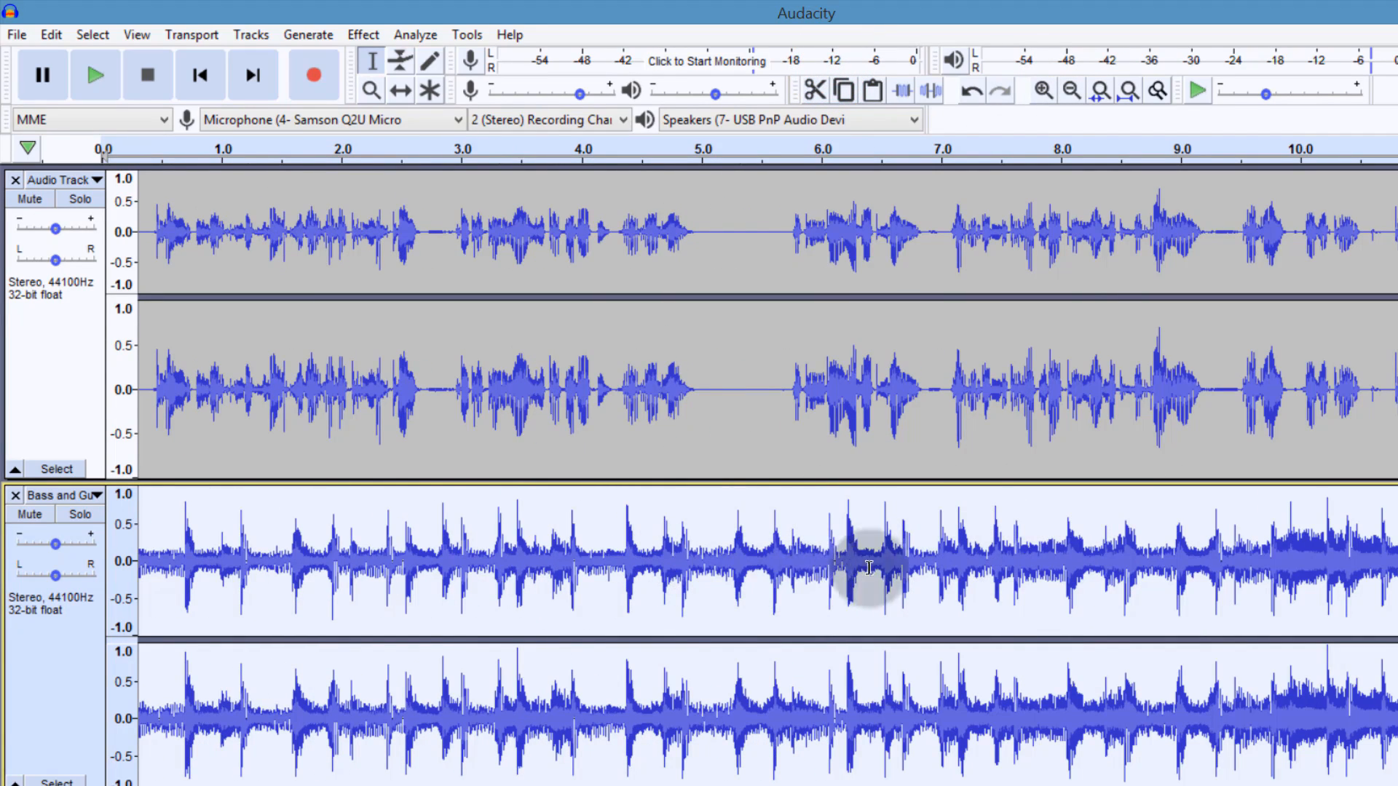
drag(42, 539, 82, 259)
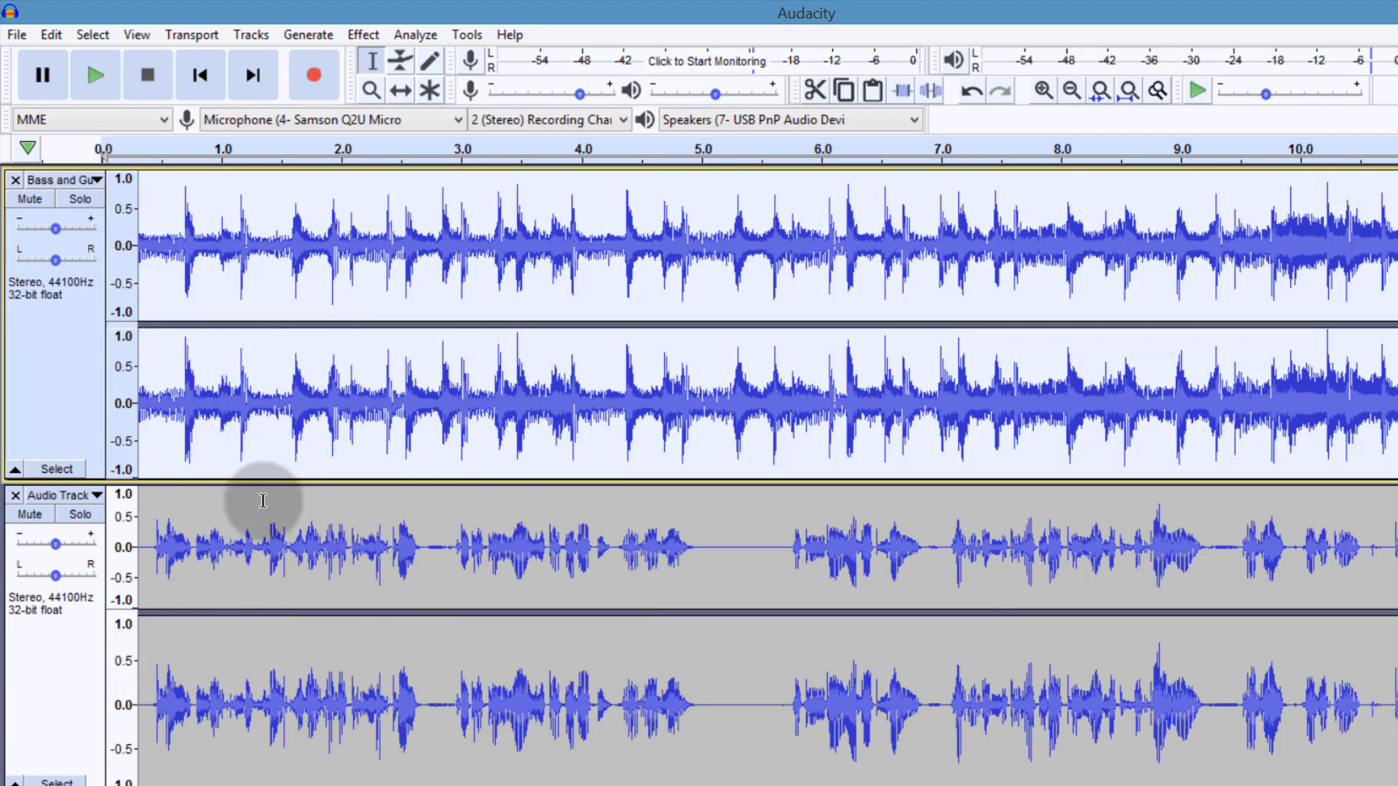
Mute the music track, play the voice track briefly on its own, and unmute the music.
click(42, 196)
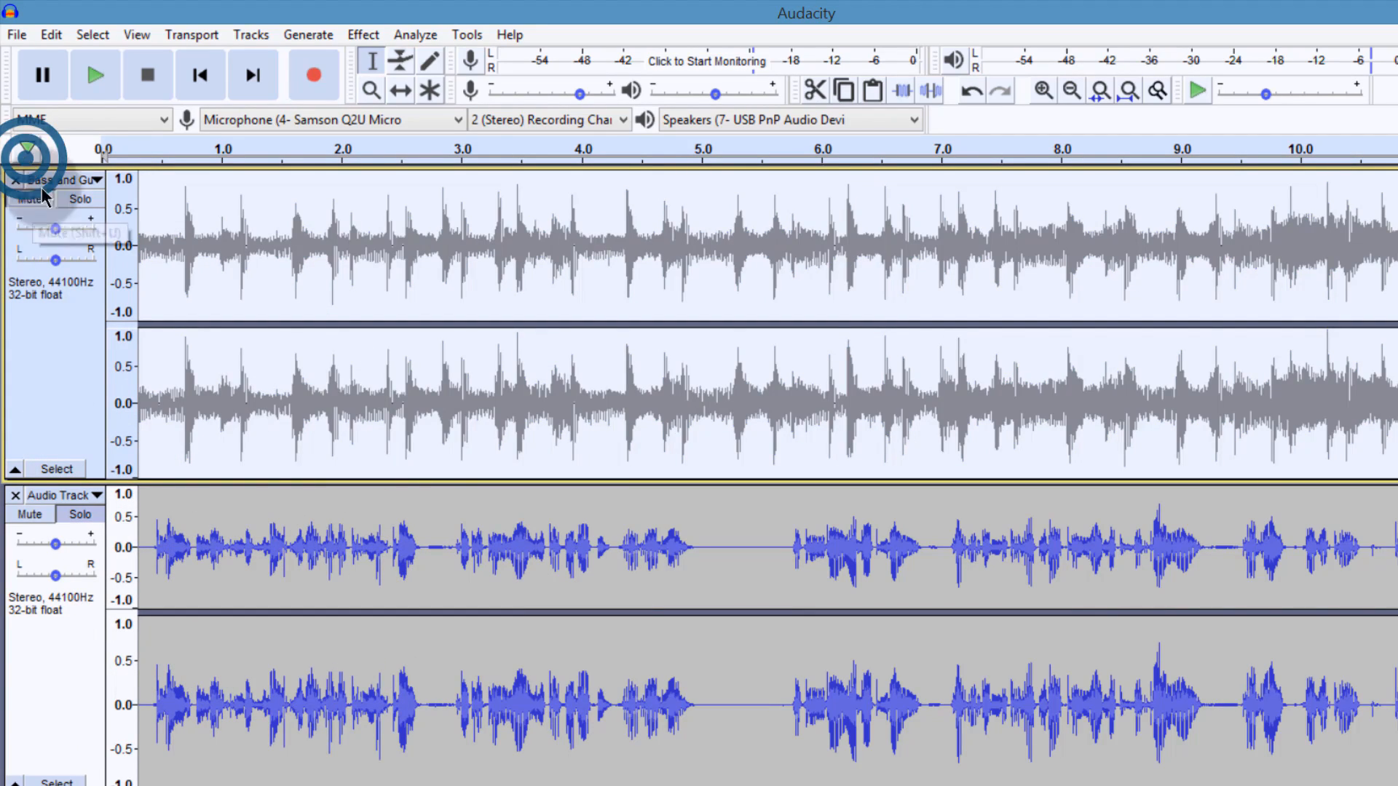
click(89, 80)
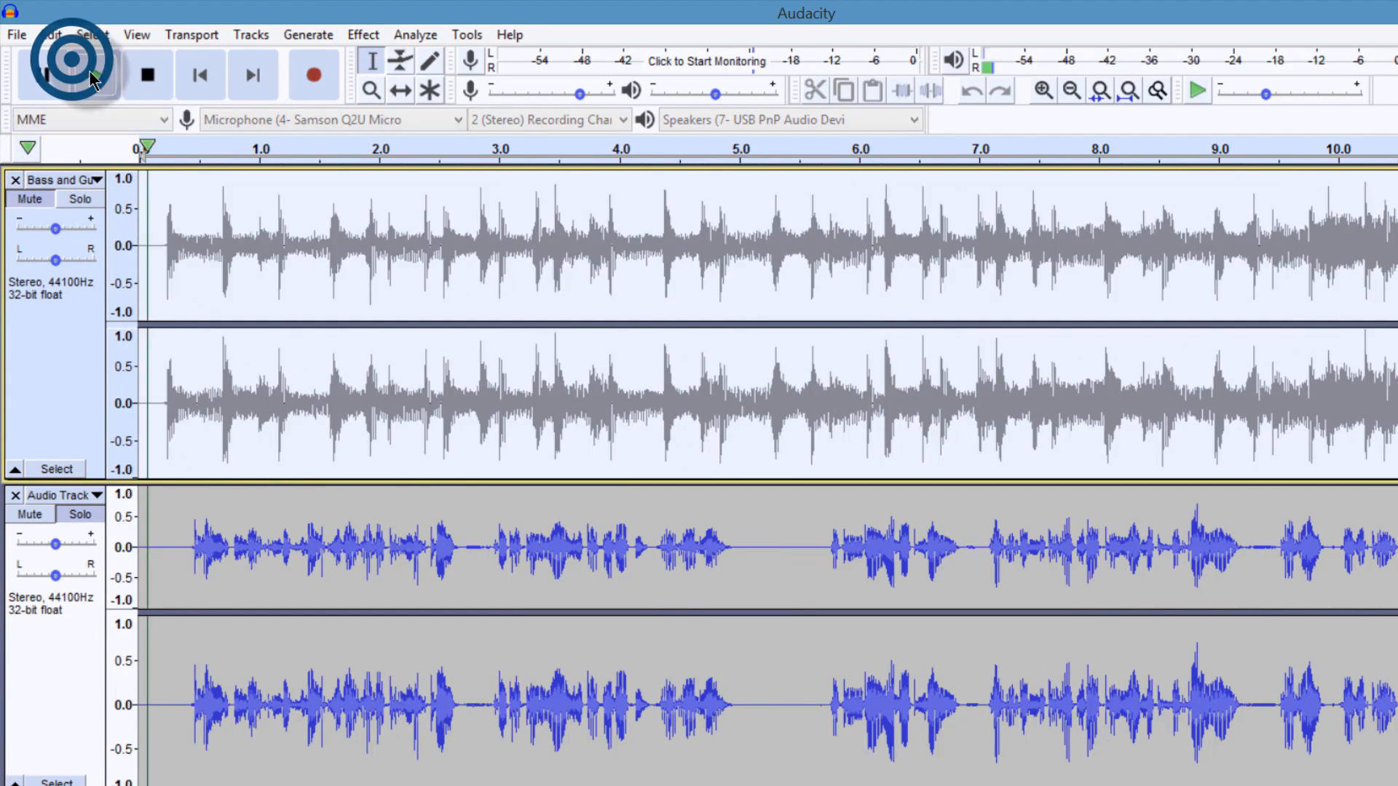
click(143, 69)
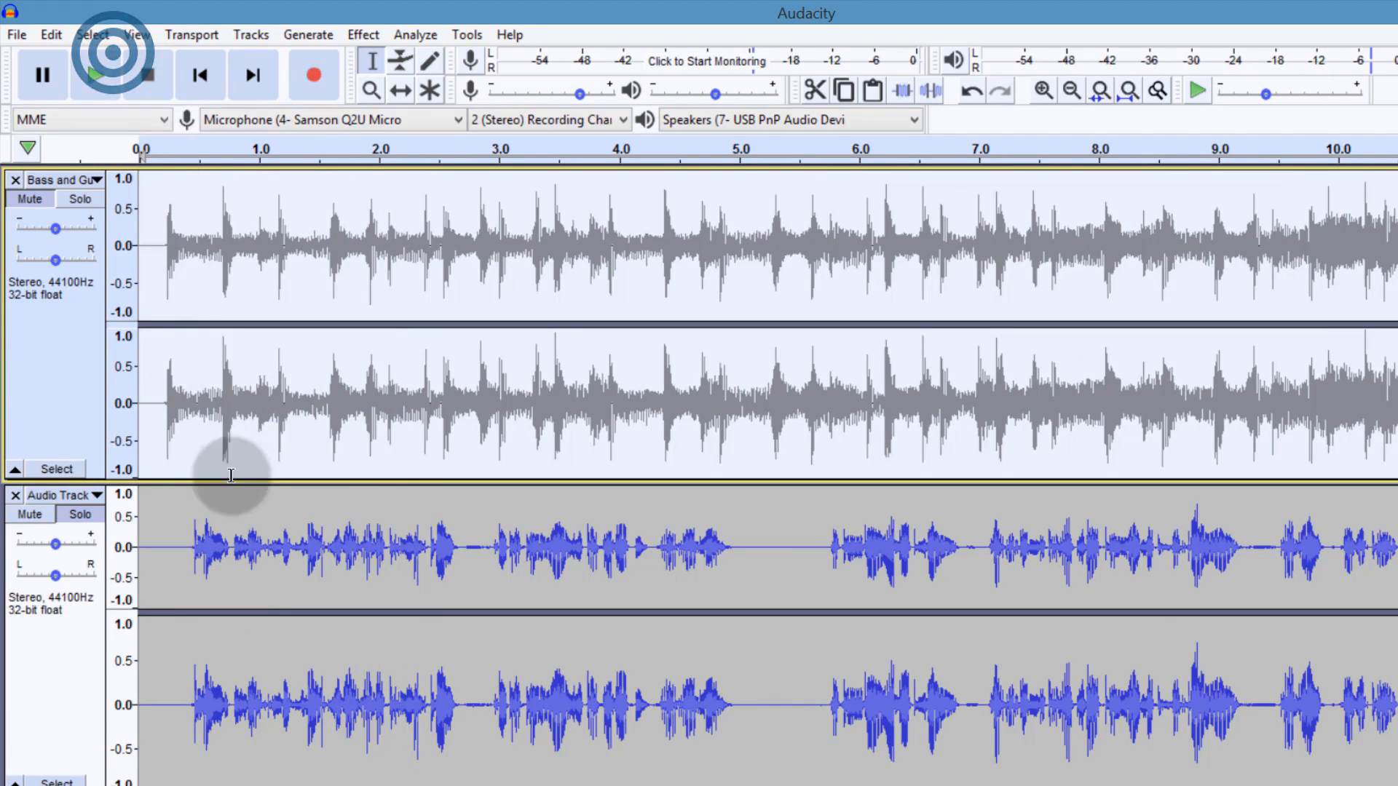
click(29, 201)
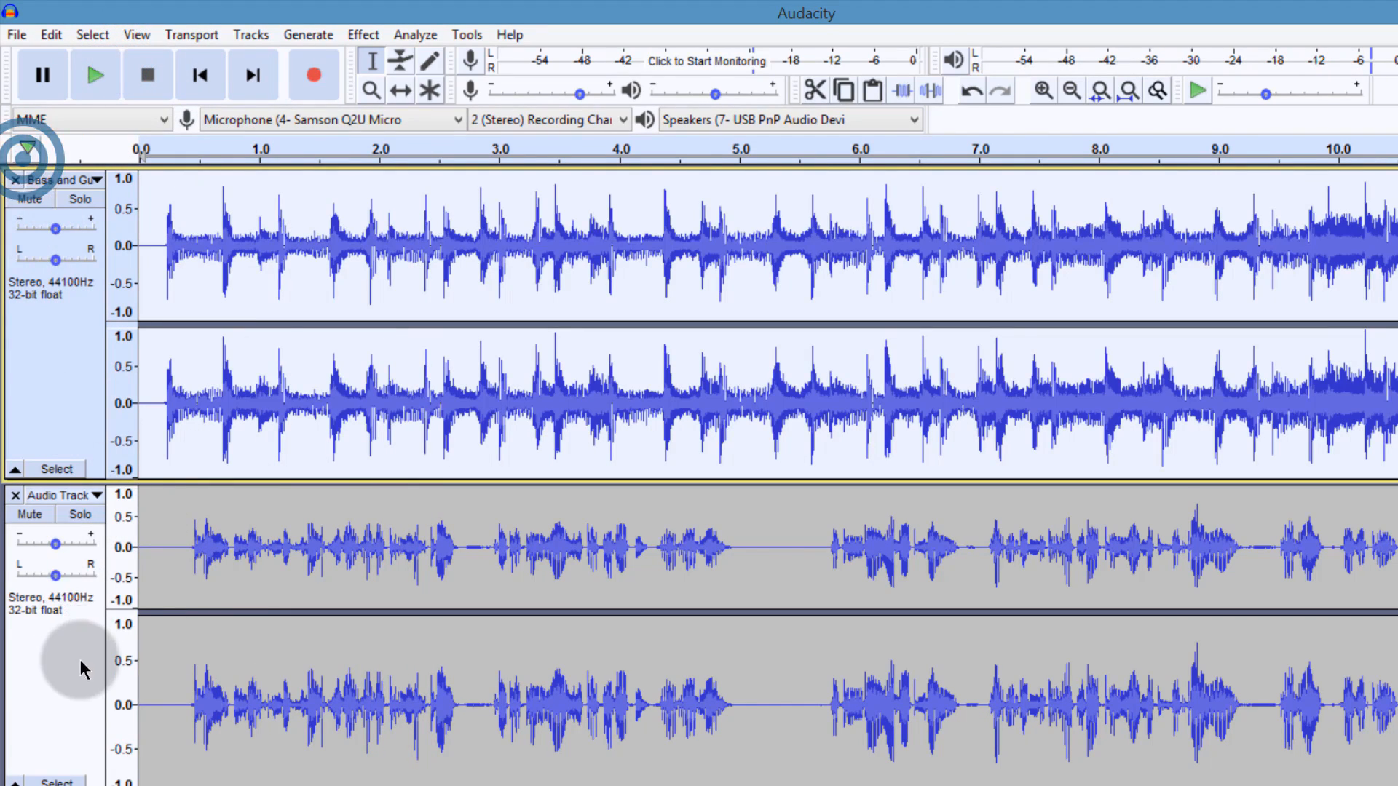
Mute the voice track, play the music track briefly on its own, and unmute the voice.
click(32, 516)
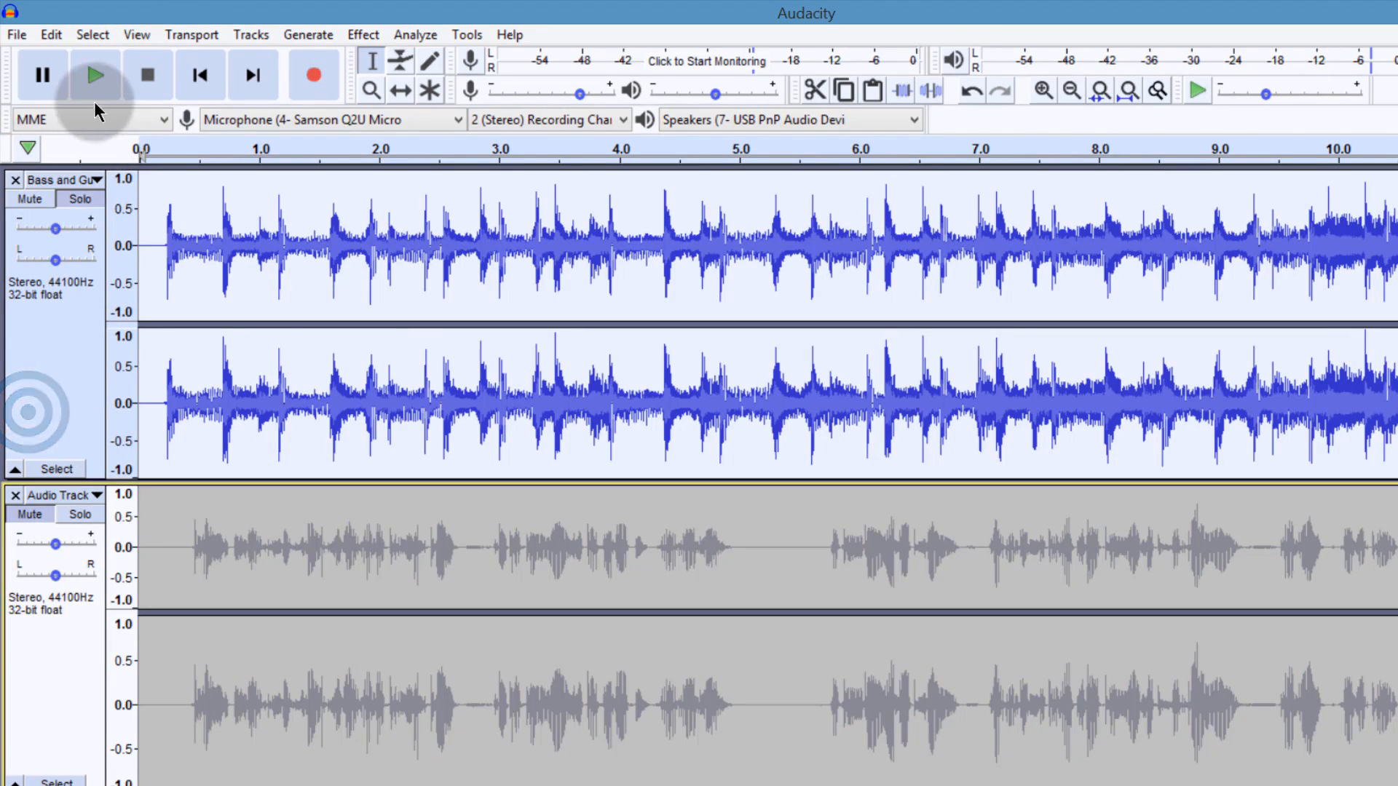
click(79, 73)
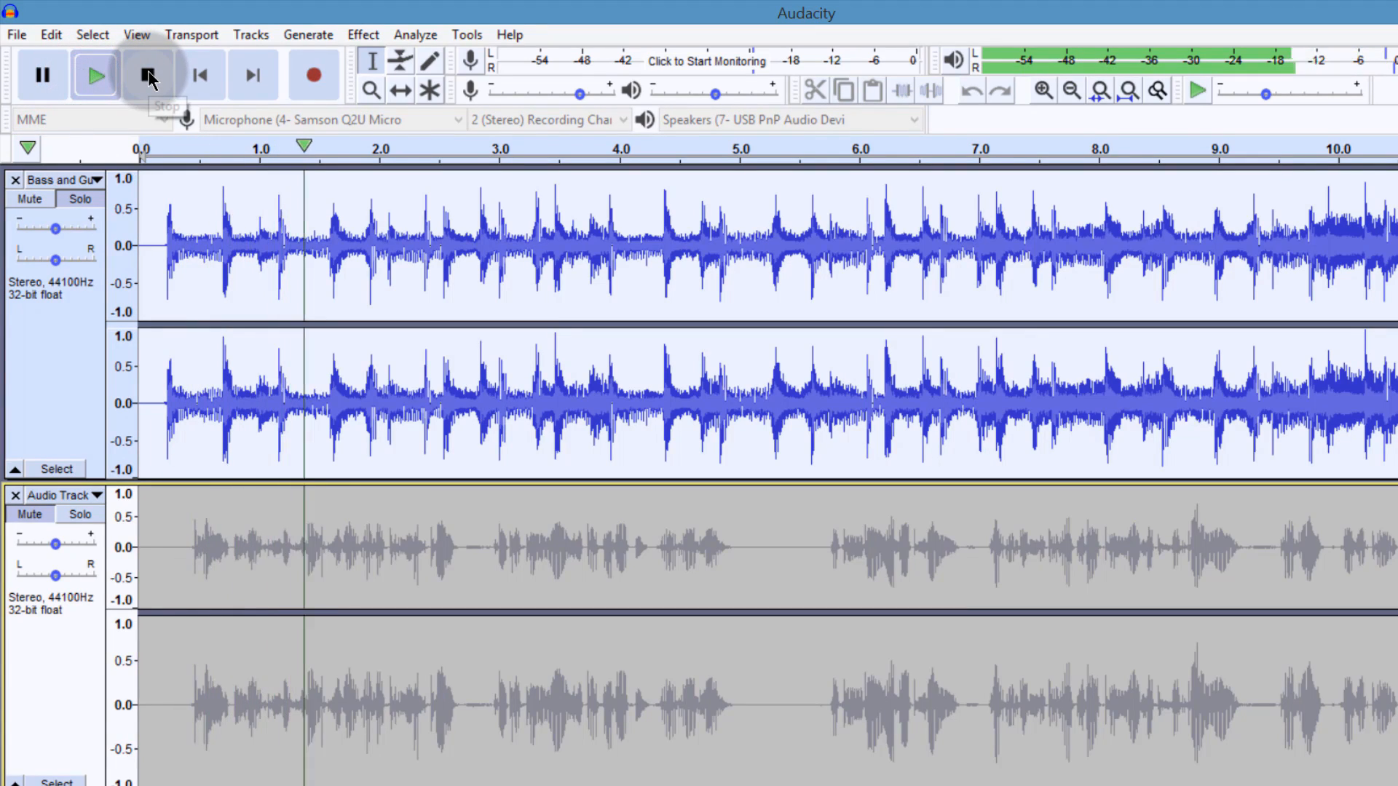
click(148, 77)
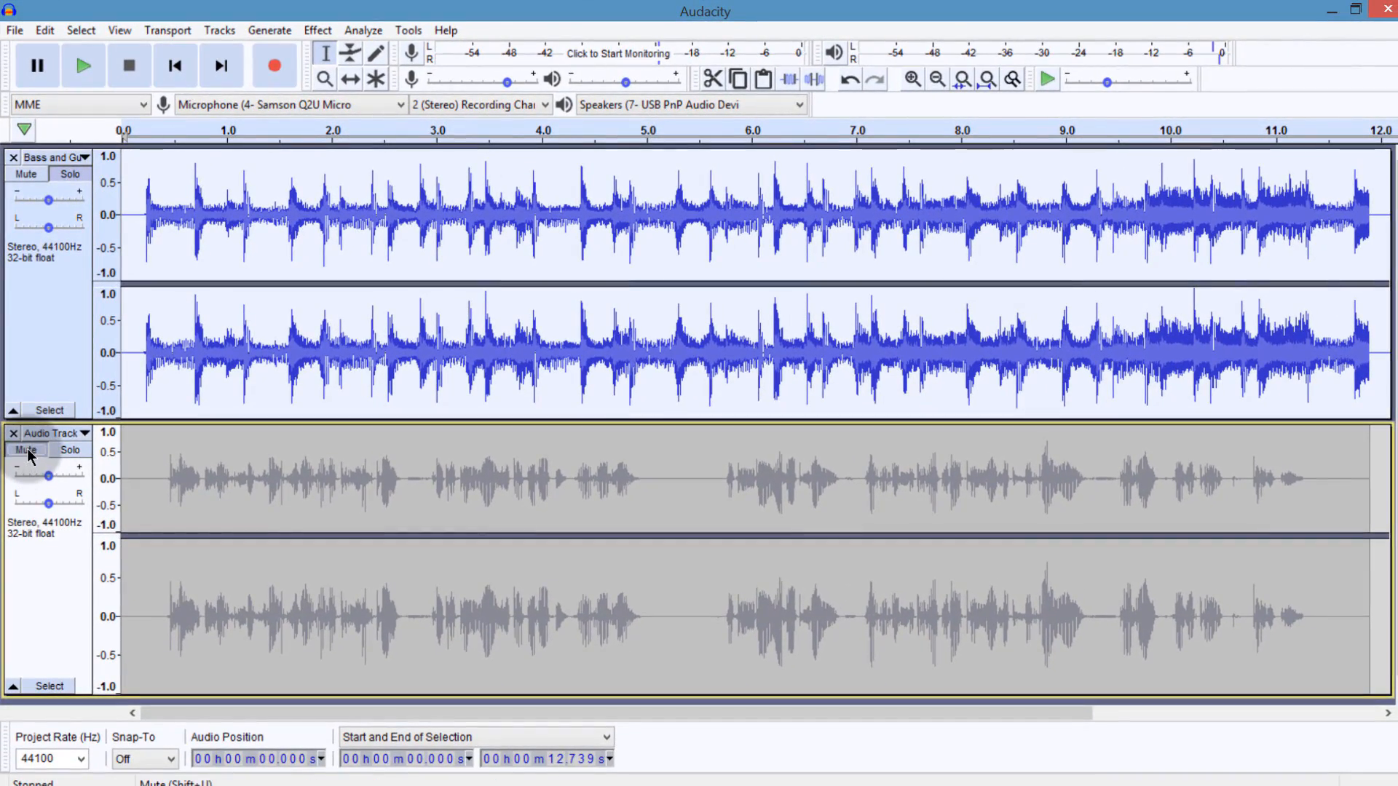
click(26, 453)
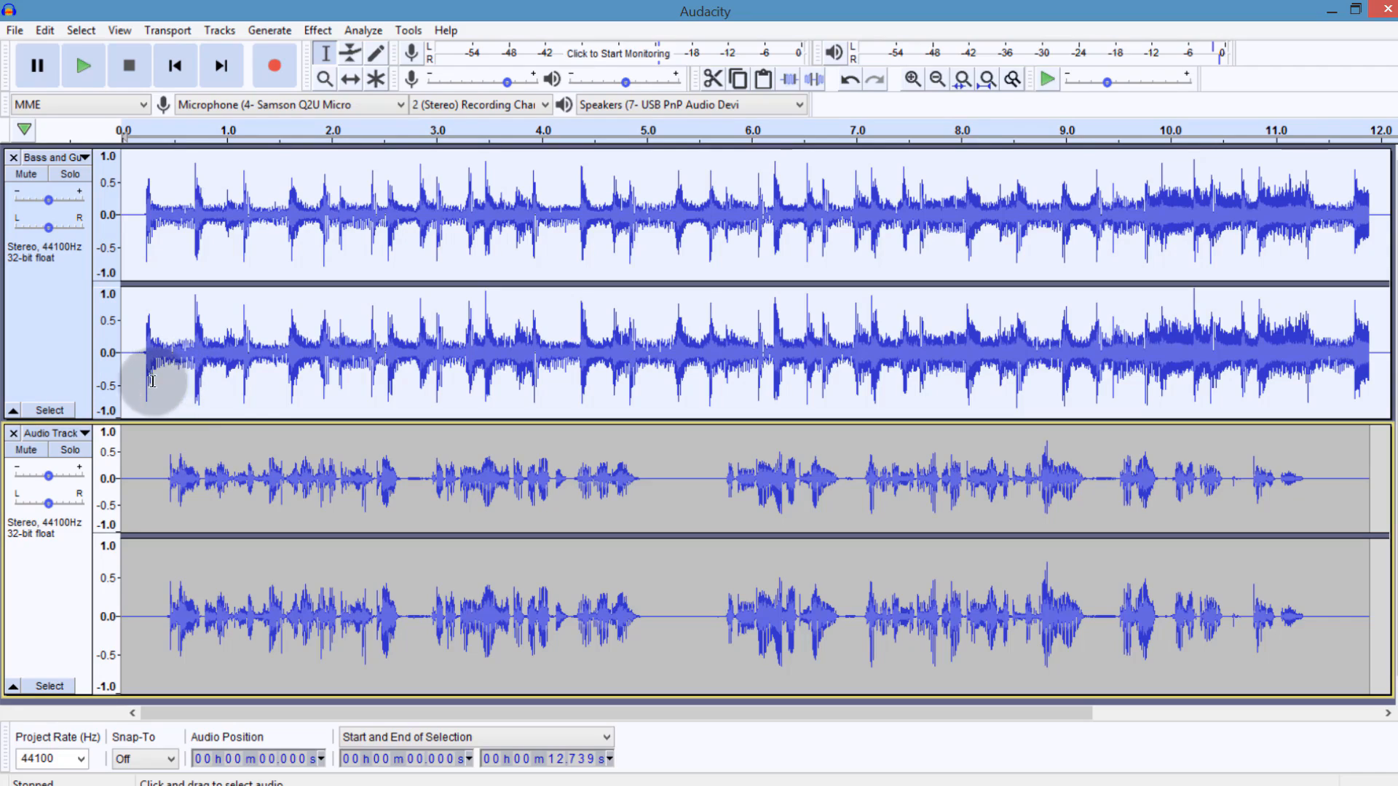
Open Auto Duck for the whole music track and set the duck amount to -20.1 dB.
click(33, 267)
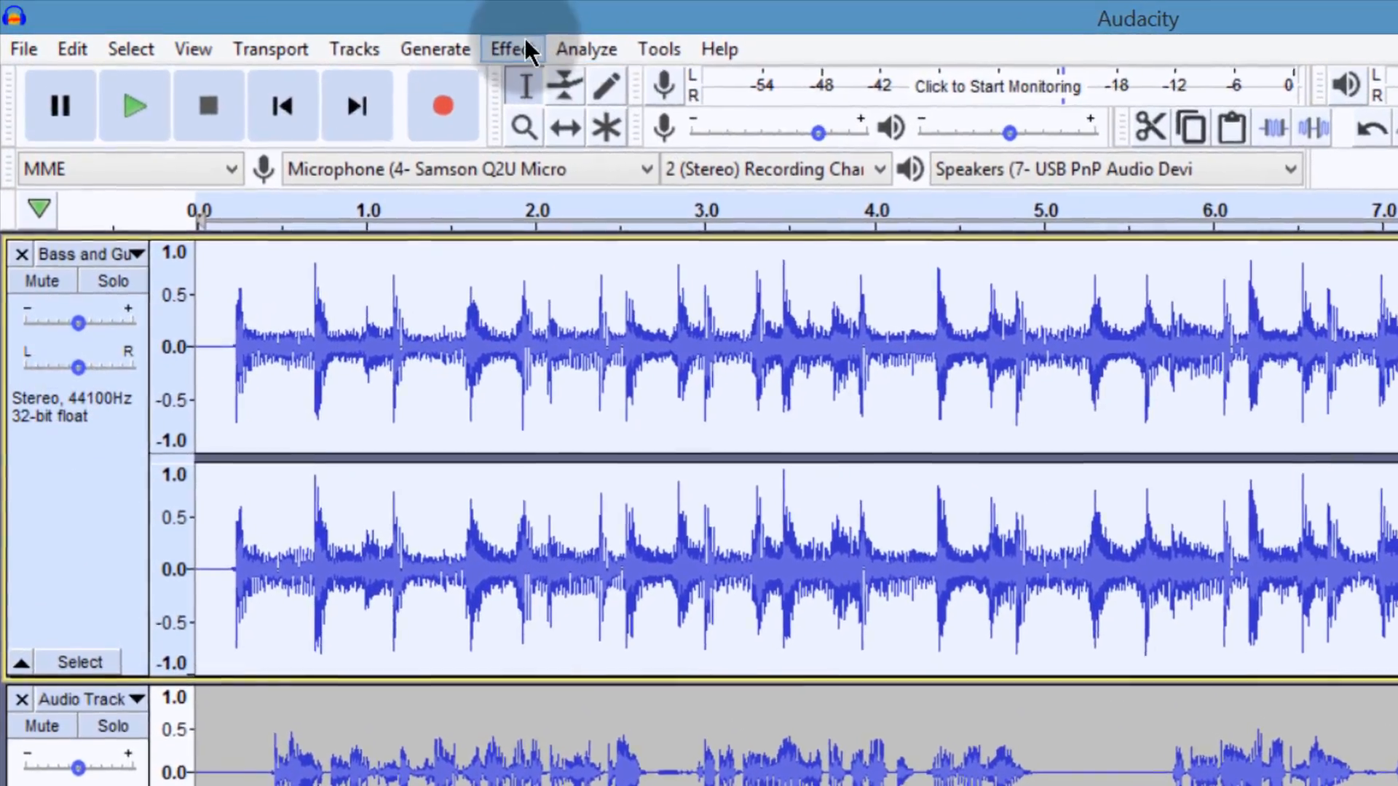
click(450, 40)
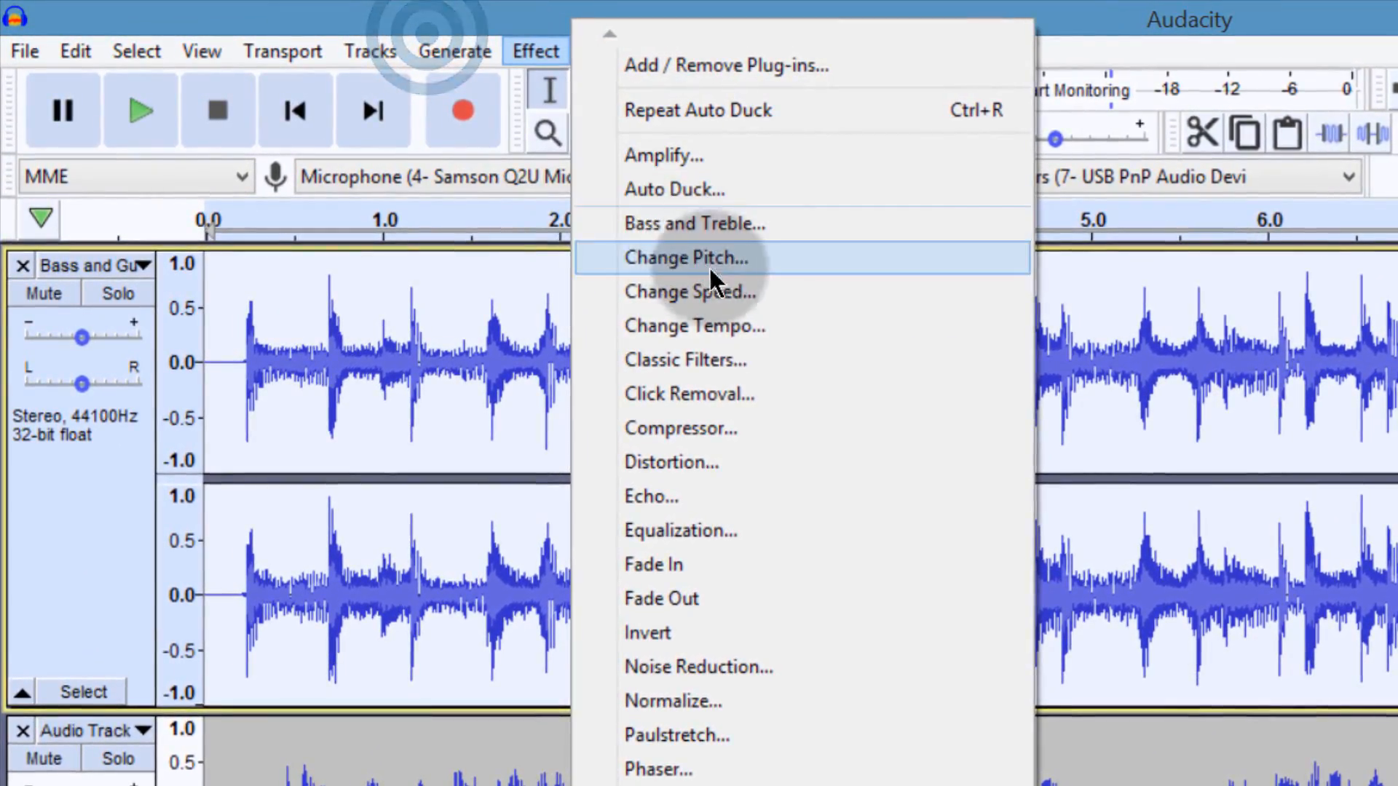
click(673, 186)
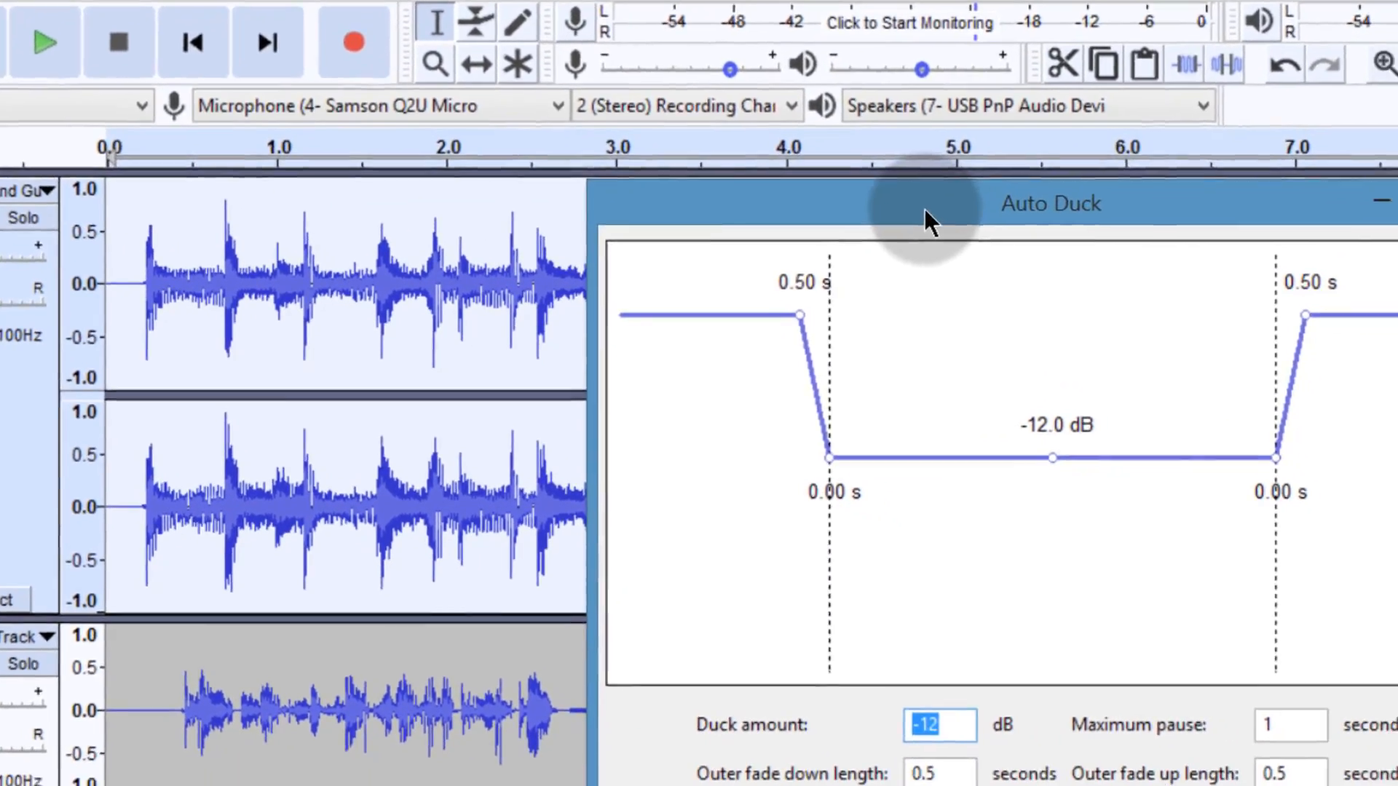
drag(961, 257, 743, 273)
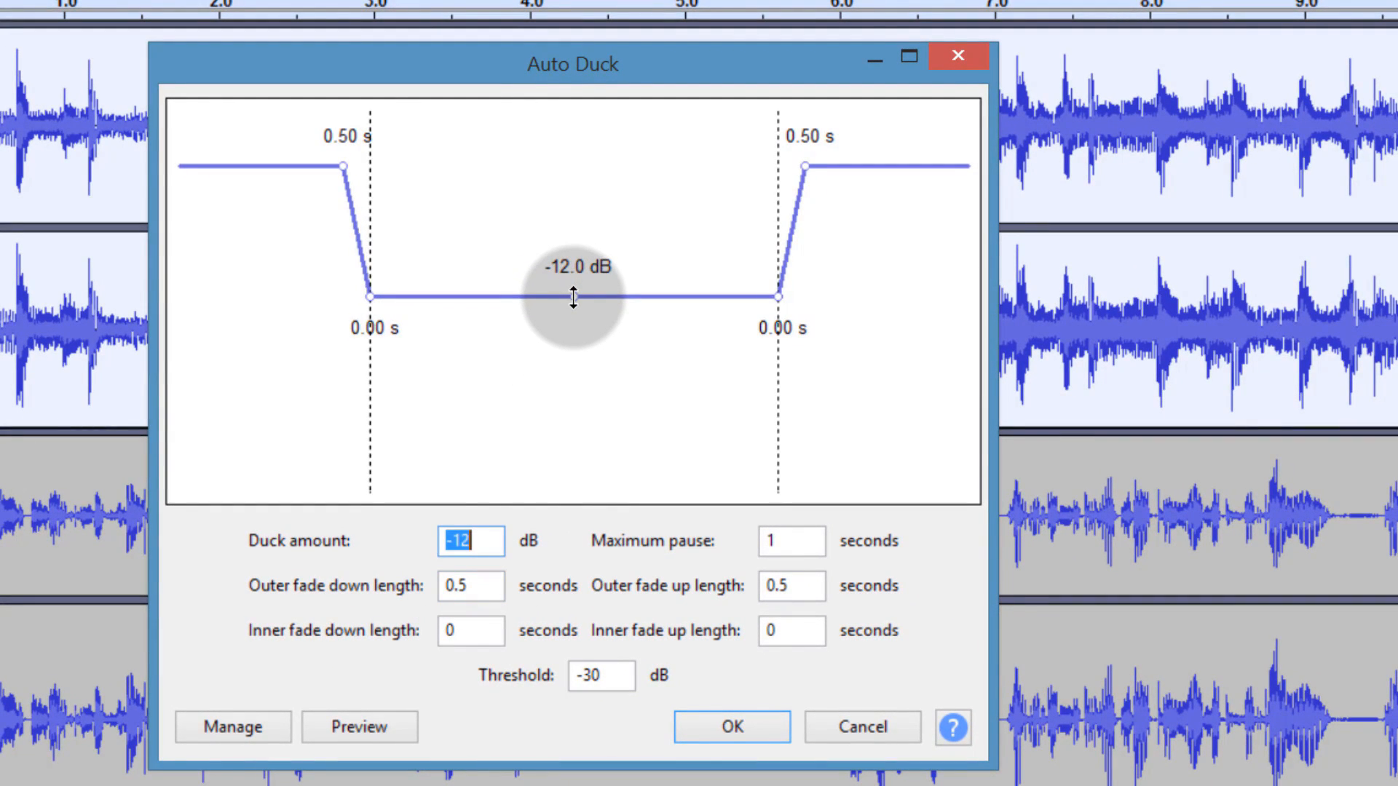
drag(573, 297, 574, 383)
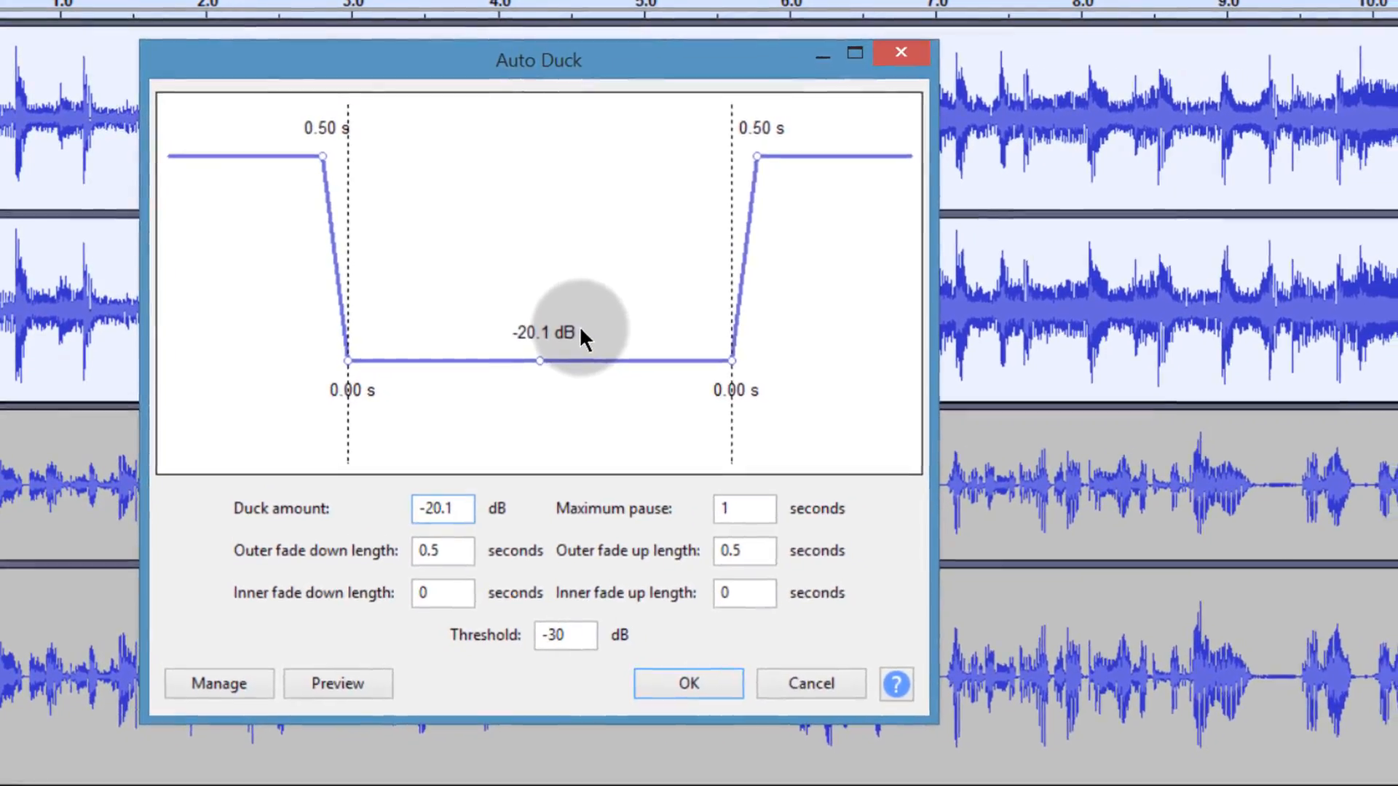
drag(387, 59, 666, 61)
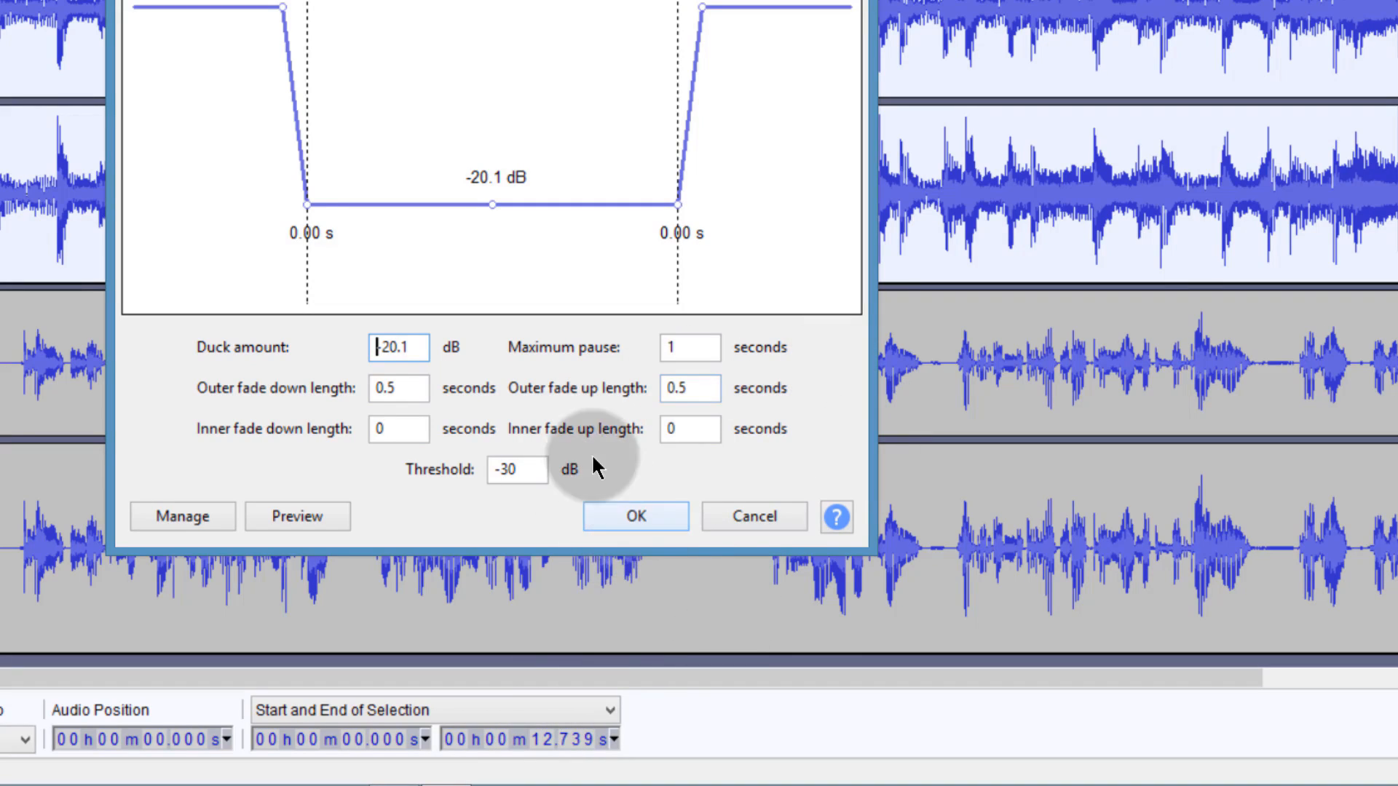
Select the maximum pause value, preview the Auto Duck effect briefly and stop the preview.
click(686, 349)
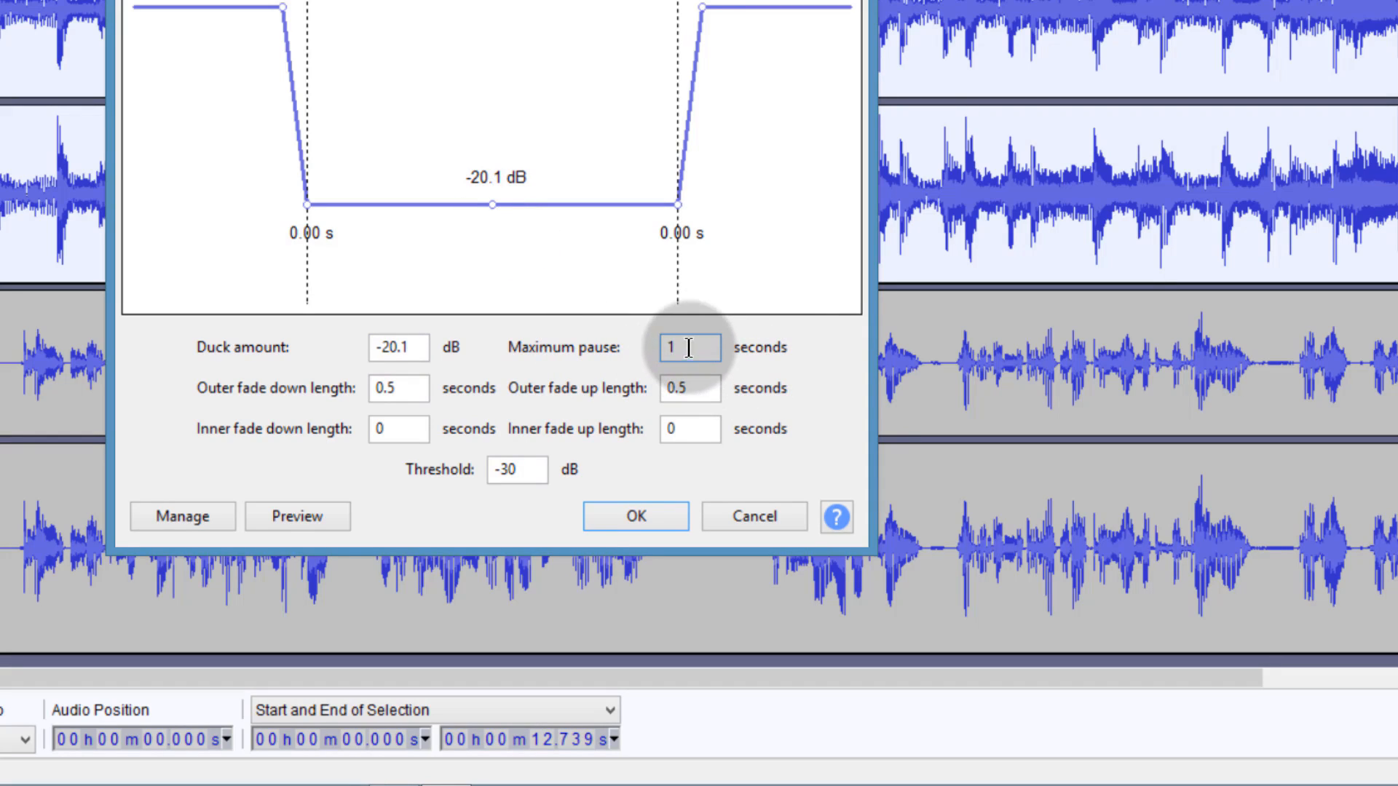
double_click(667, 345)
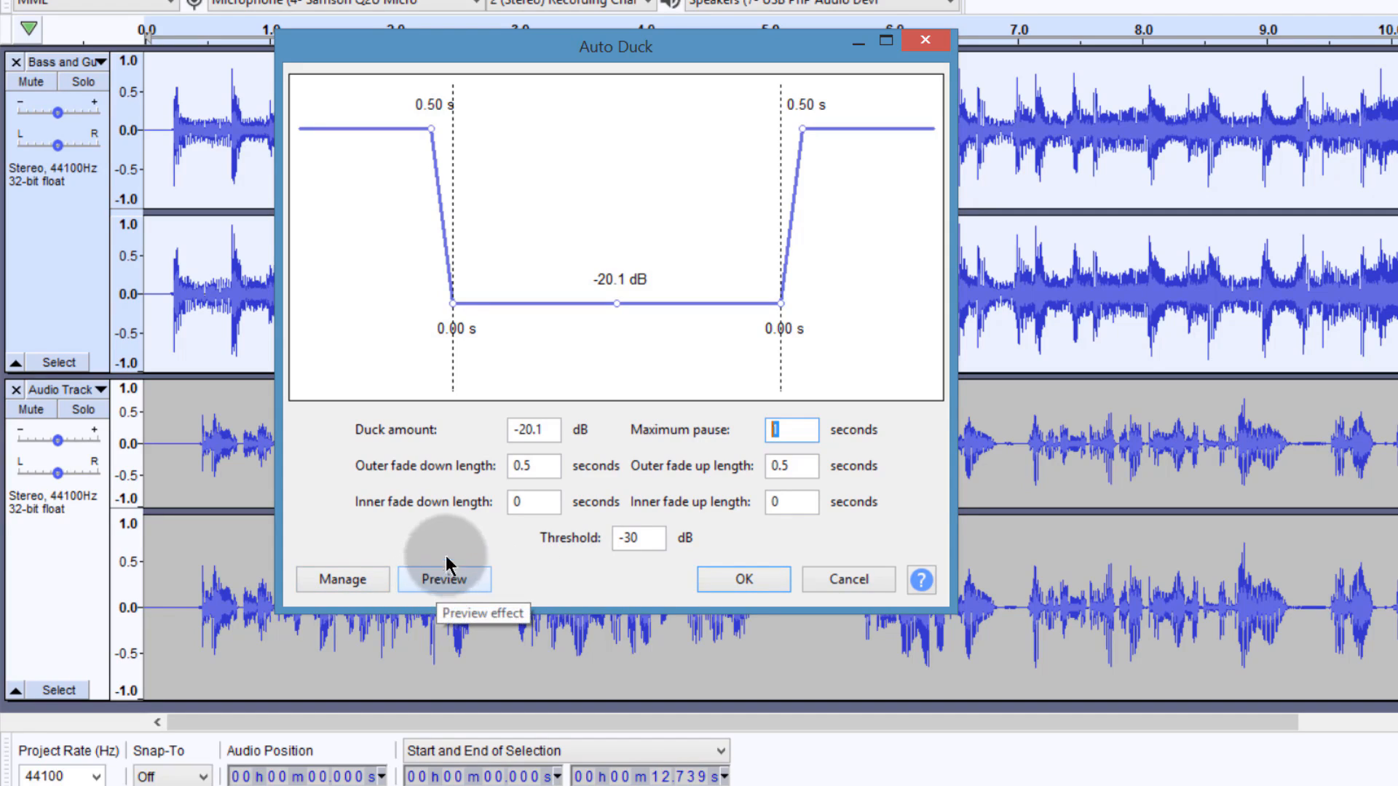
click(439, 581)
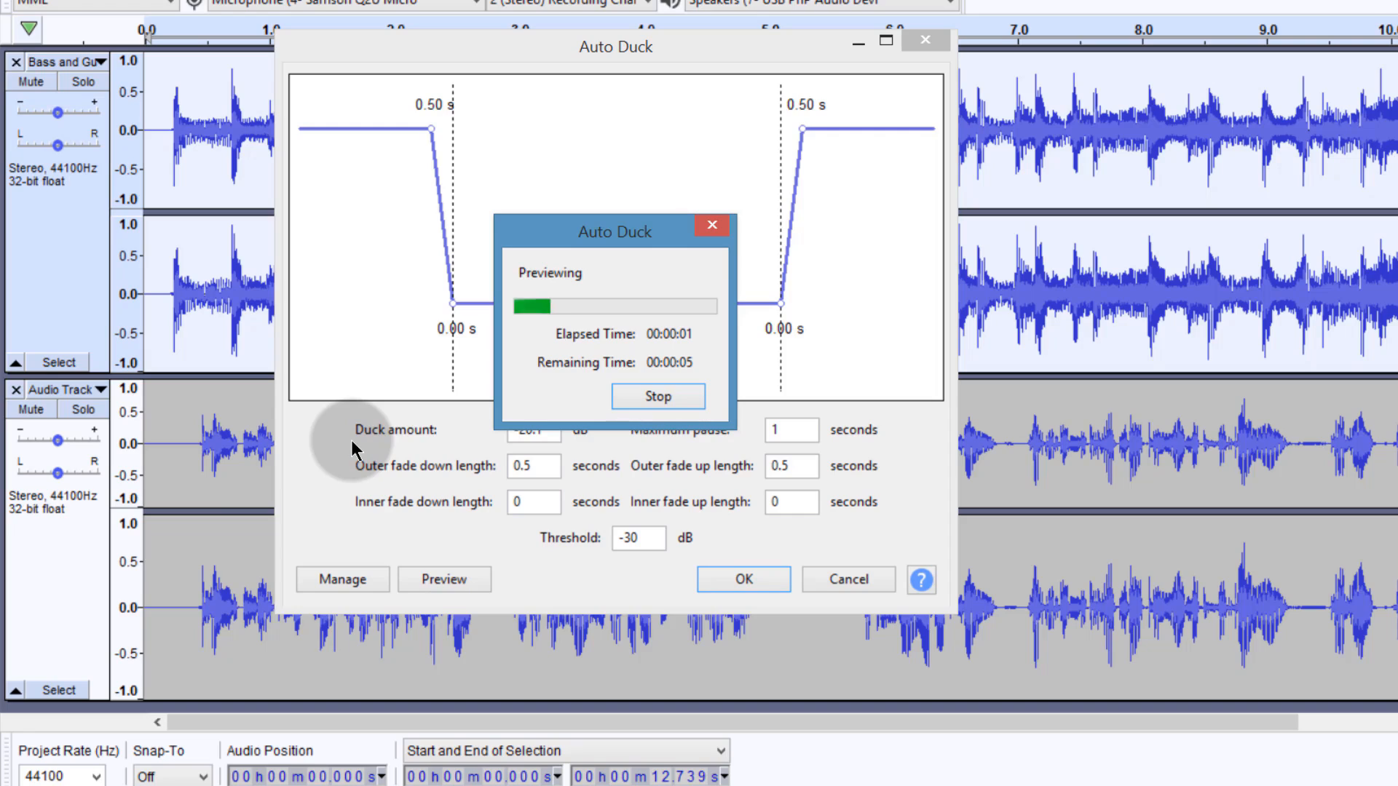
click(638, 397)
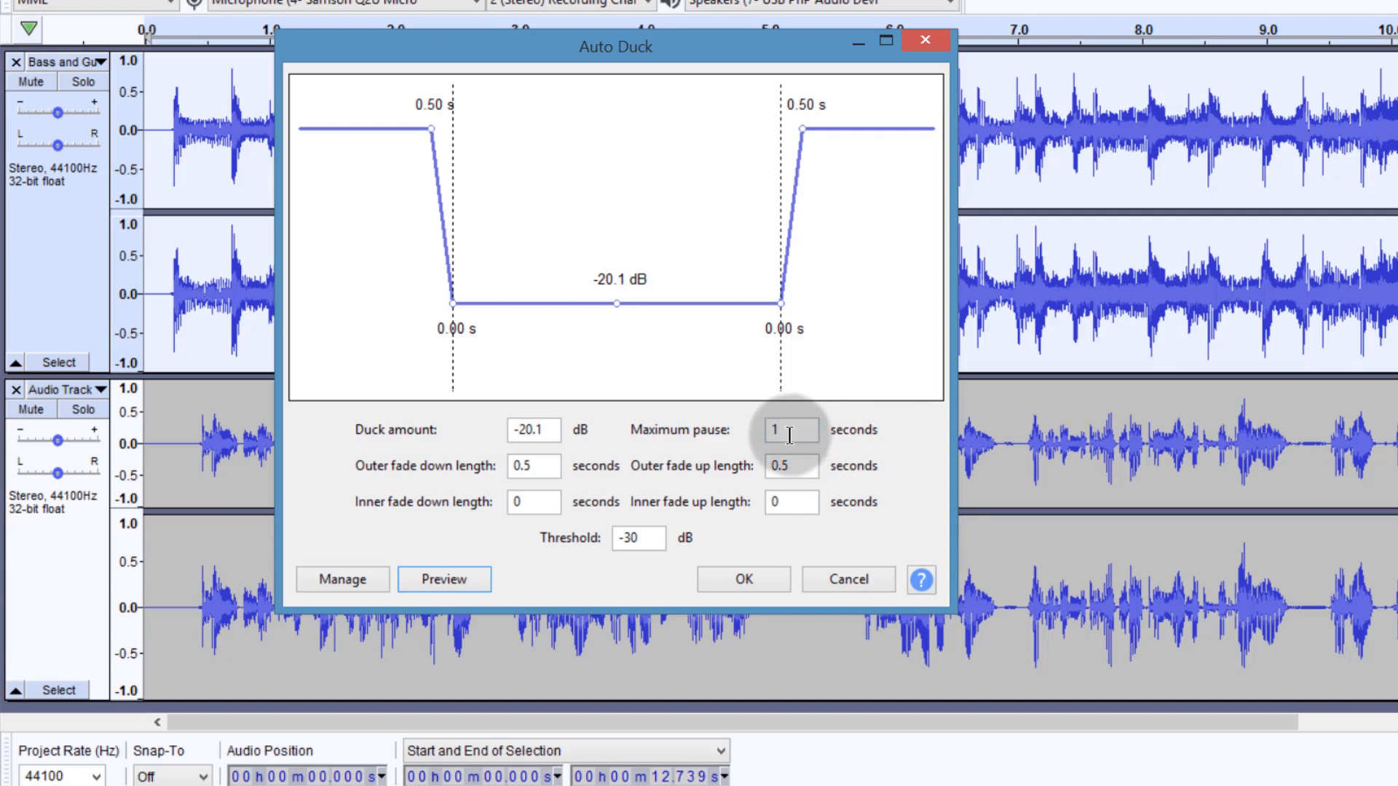
Set the maximum pause to 1 second and apply Auto Duck to the music track.
click(783, 430)
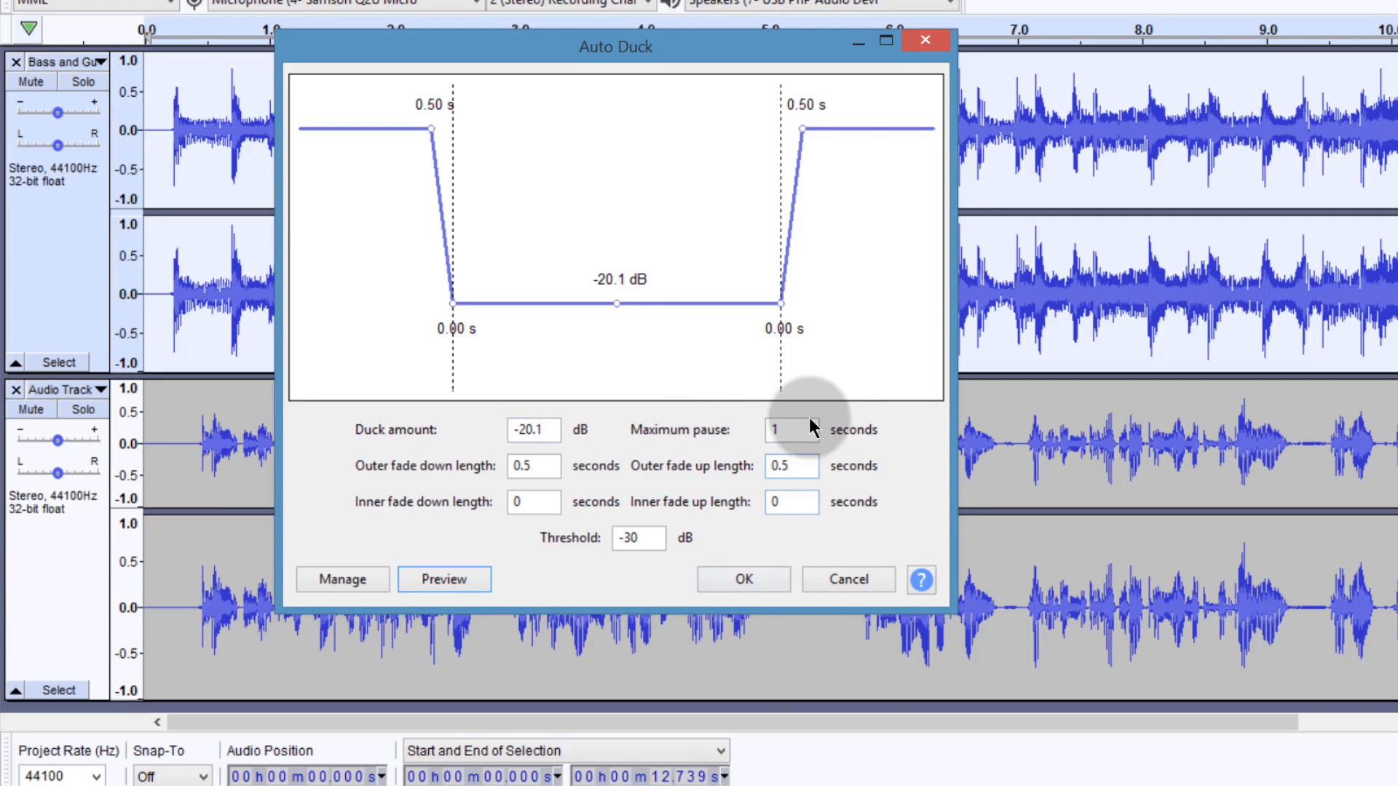
double_click(775, 429)
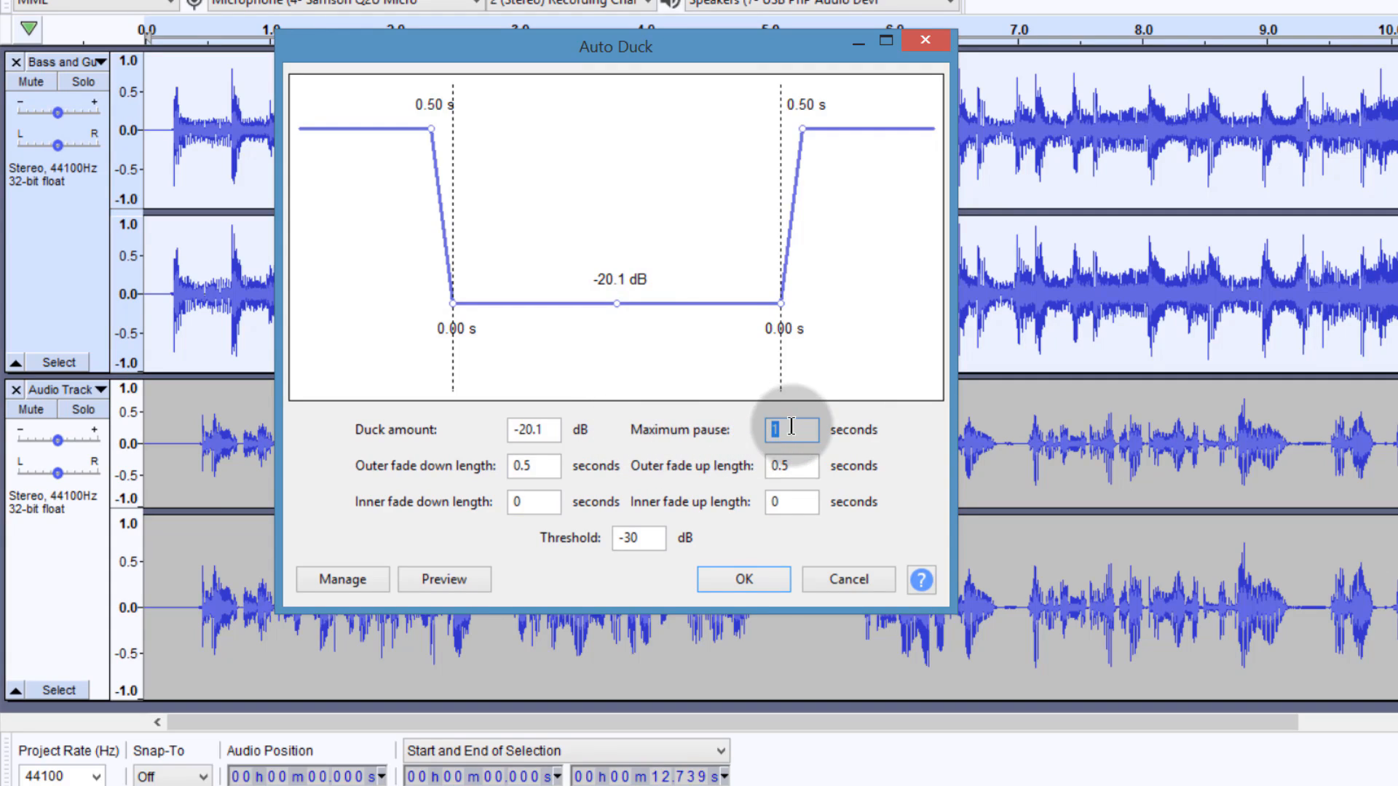
text(1)
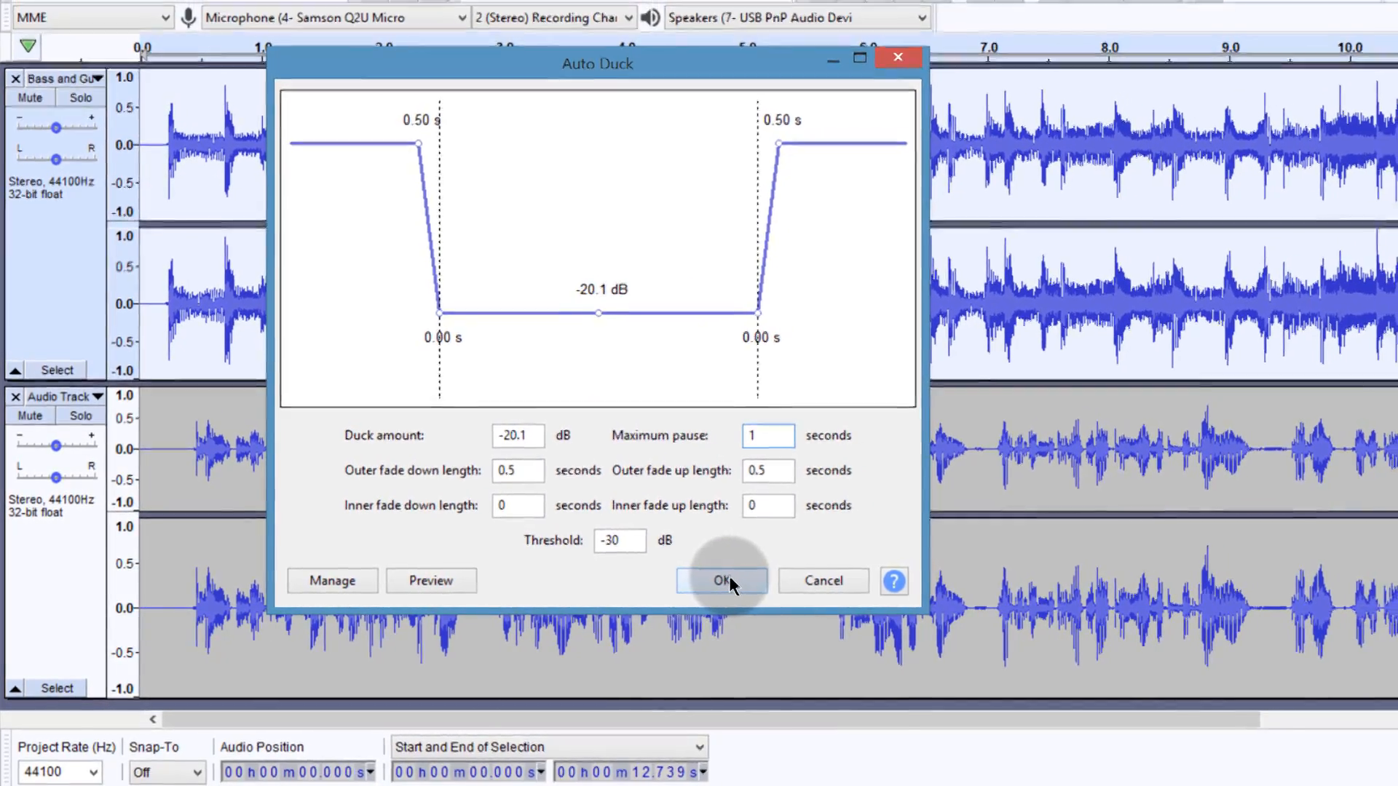
click(745, 579)
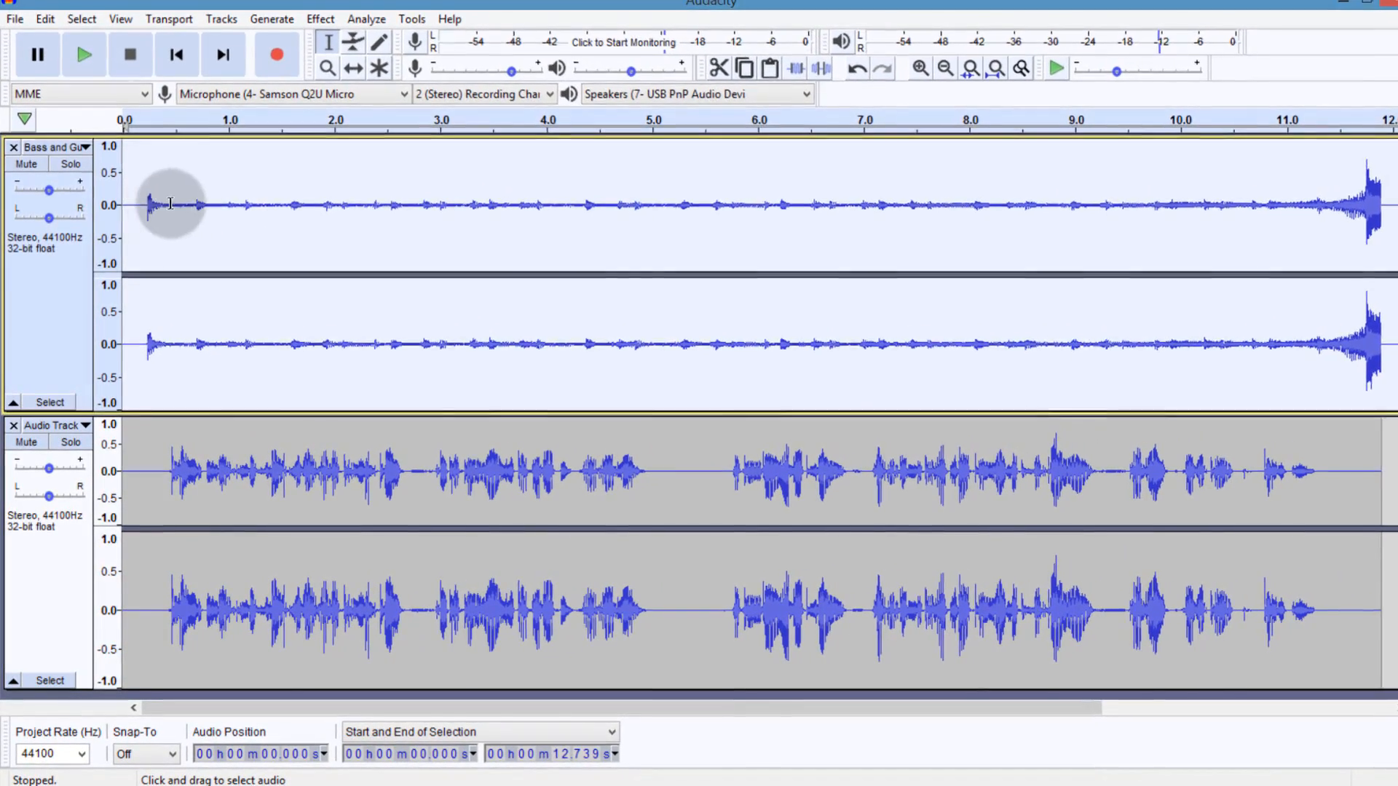
Mark the silent gap in the voice track from about 4.96 s to 5.78 s to compare it with the ducked music.
drag(703, 461, 789, 461)
click(631, 479)
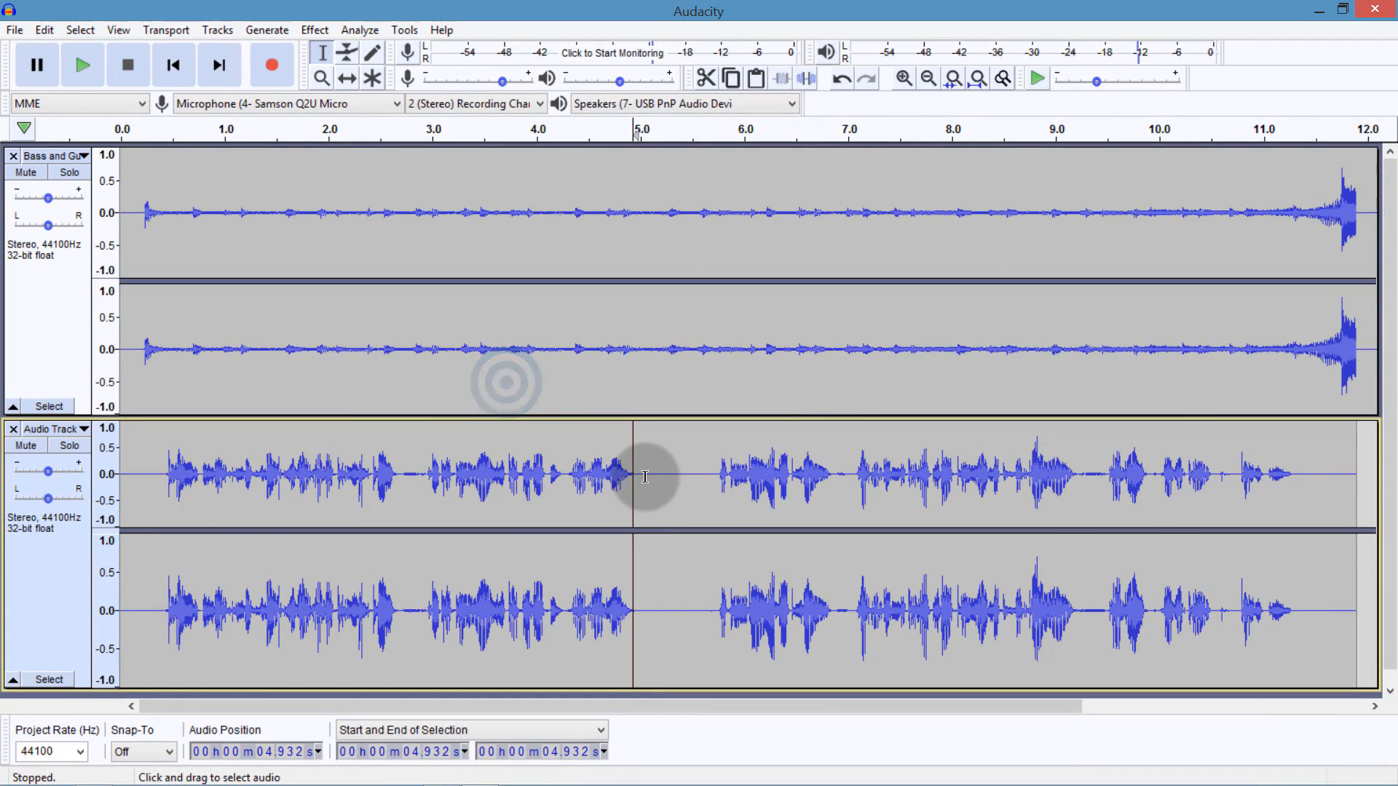
drag(636, 475, 721, 484)
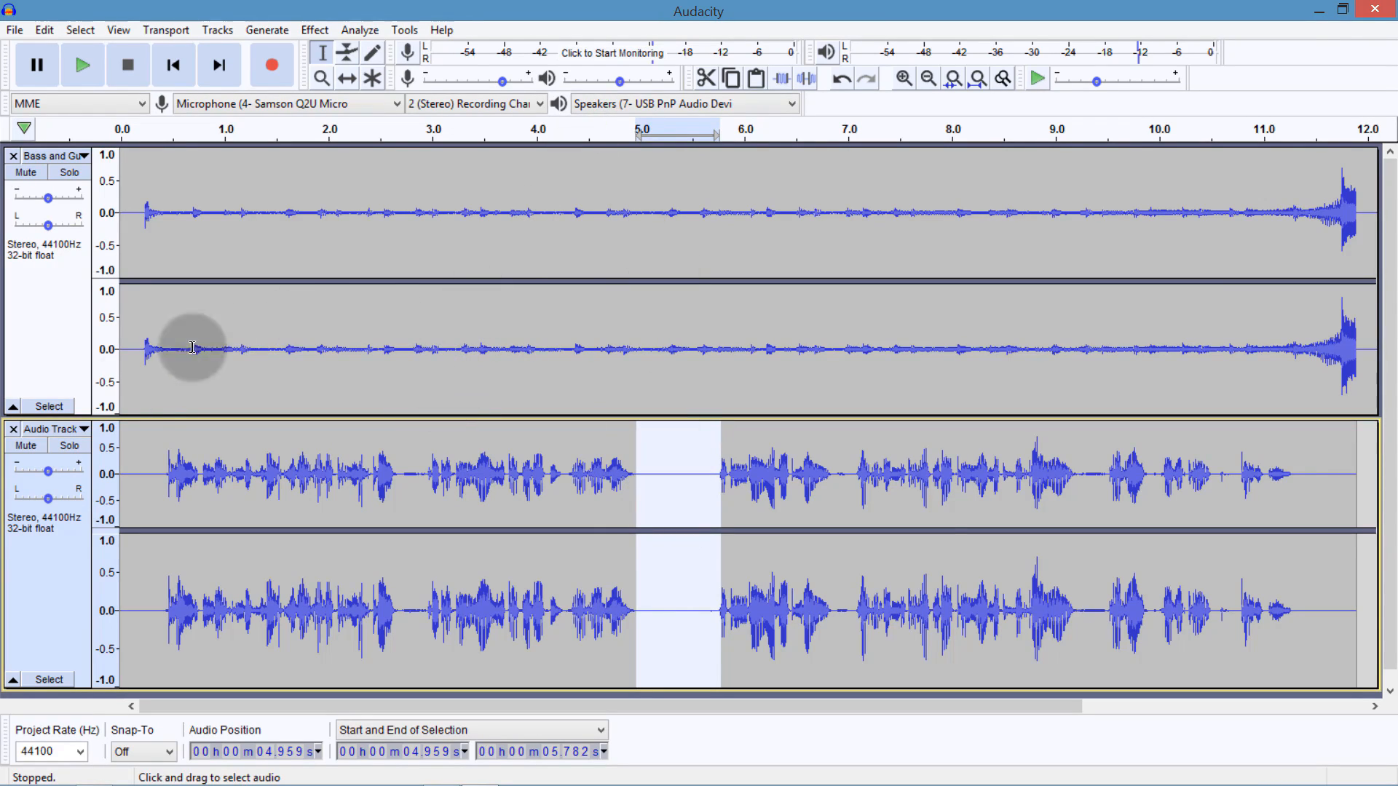
Select the whole music track, play the ducked mix from the start and stop the playback.
click(62, 295)
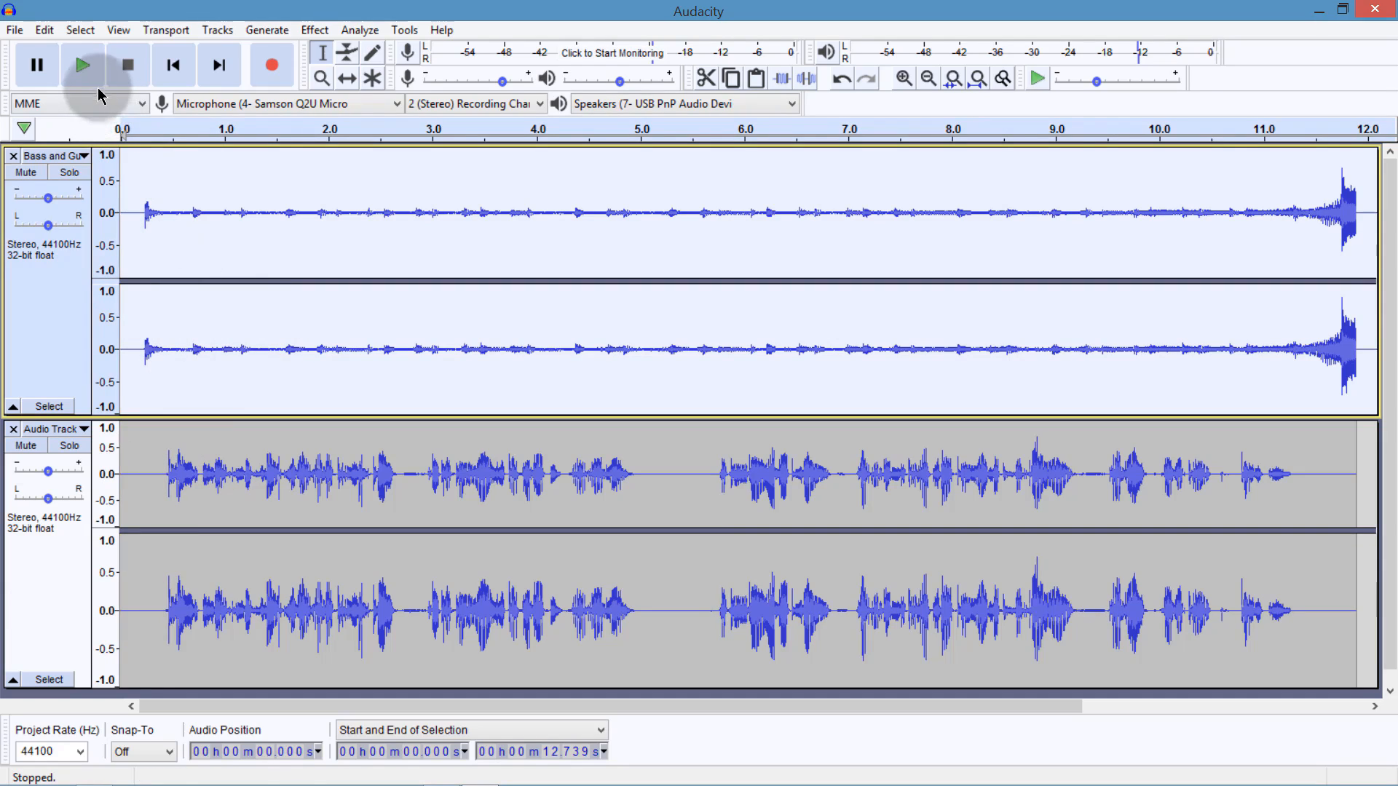
click(82, 69)
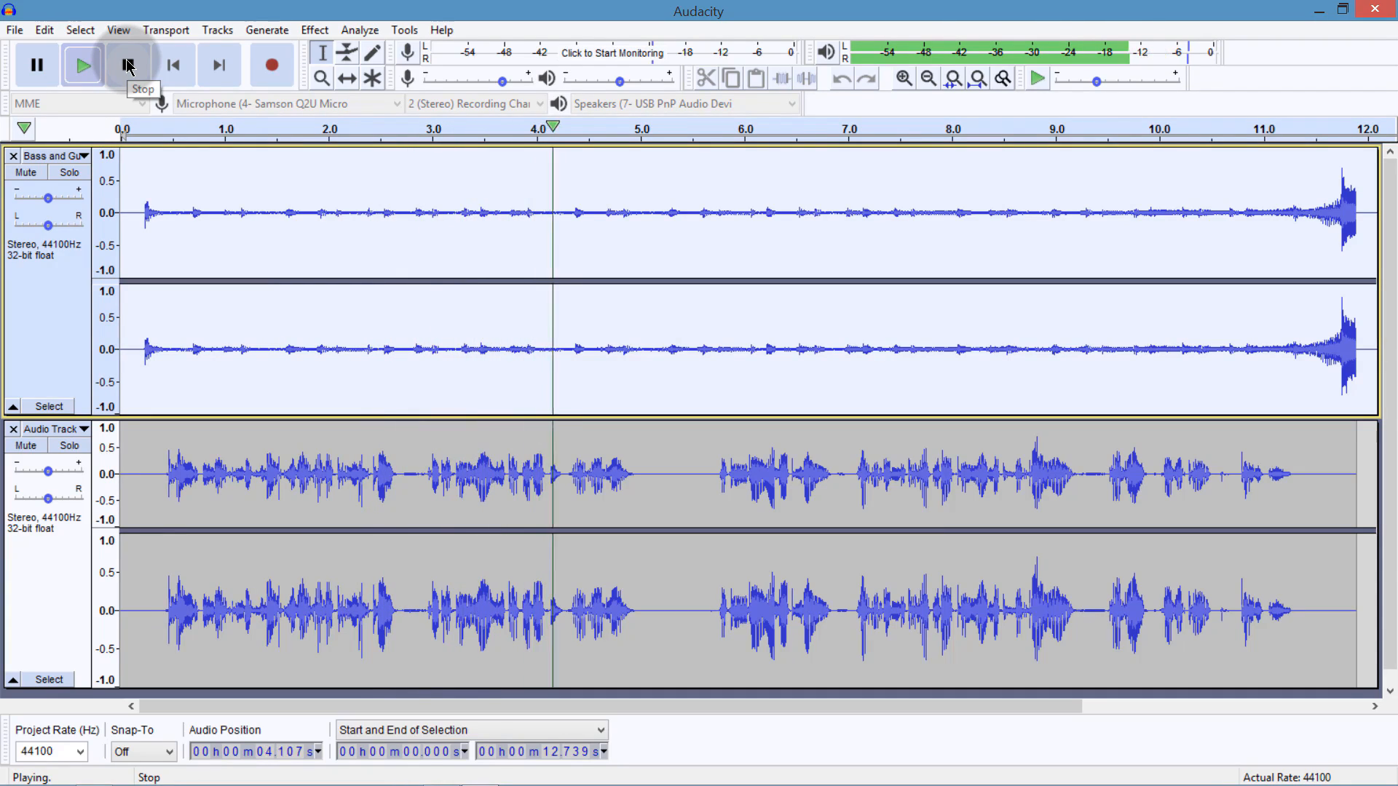
click(128, 67)
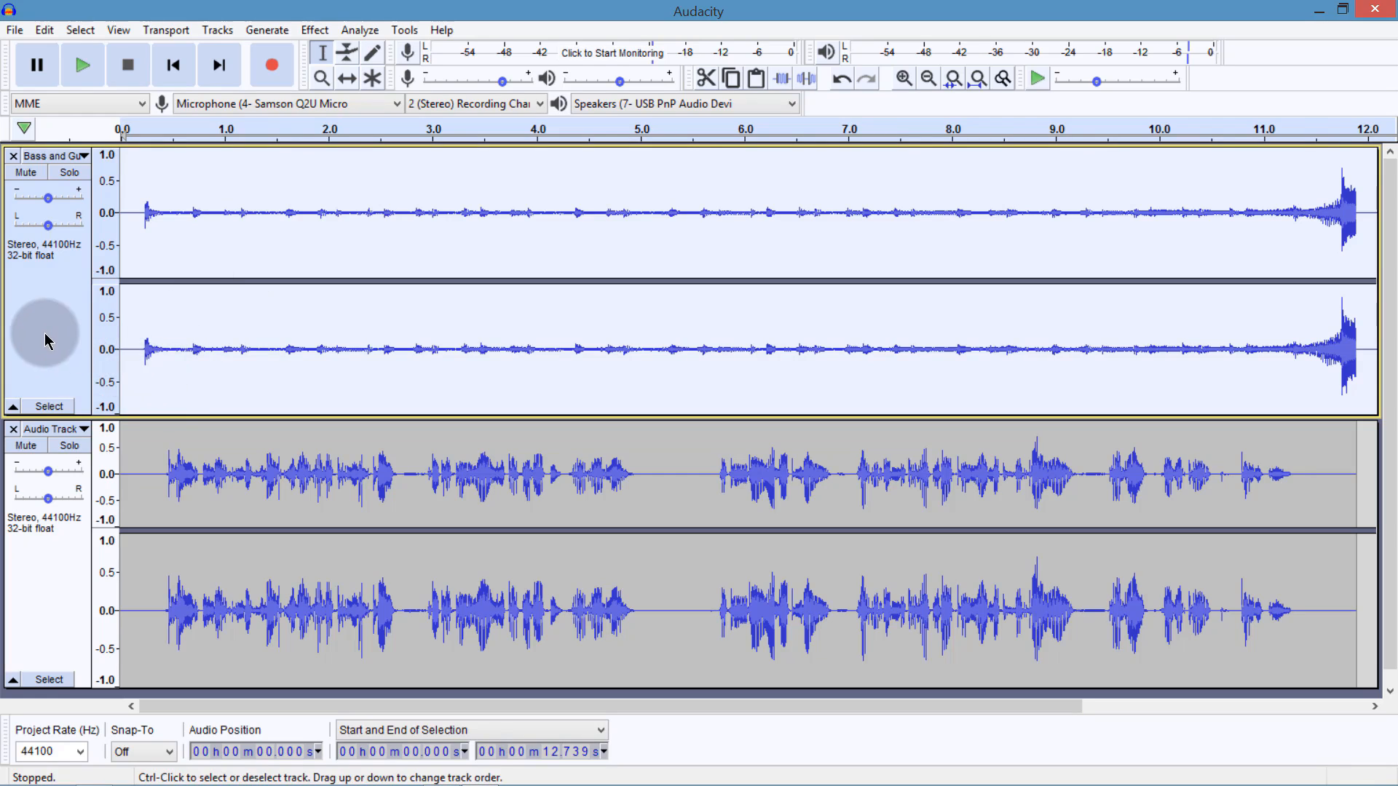
Lower the ducked music track further with the Envelope tool at about 1.6 s and play the mix briefly.
click(38, 251)
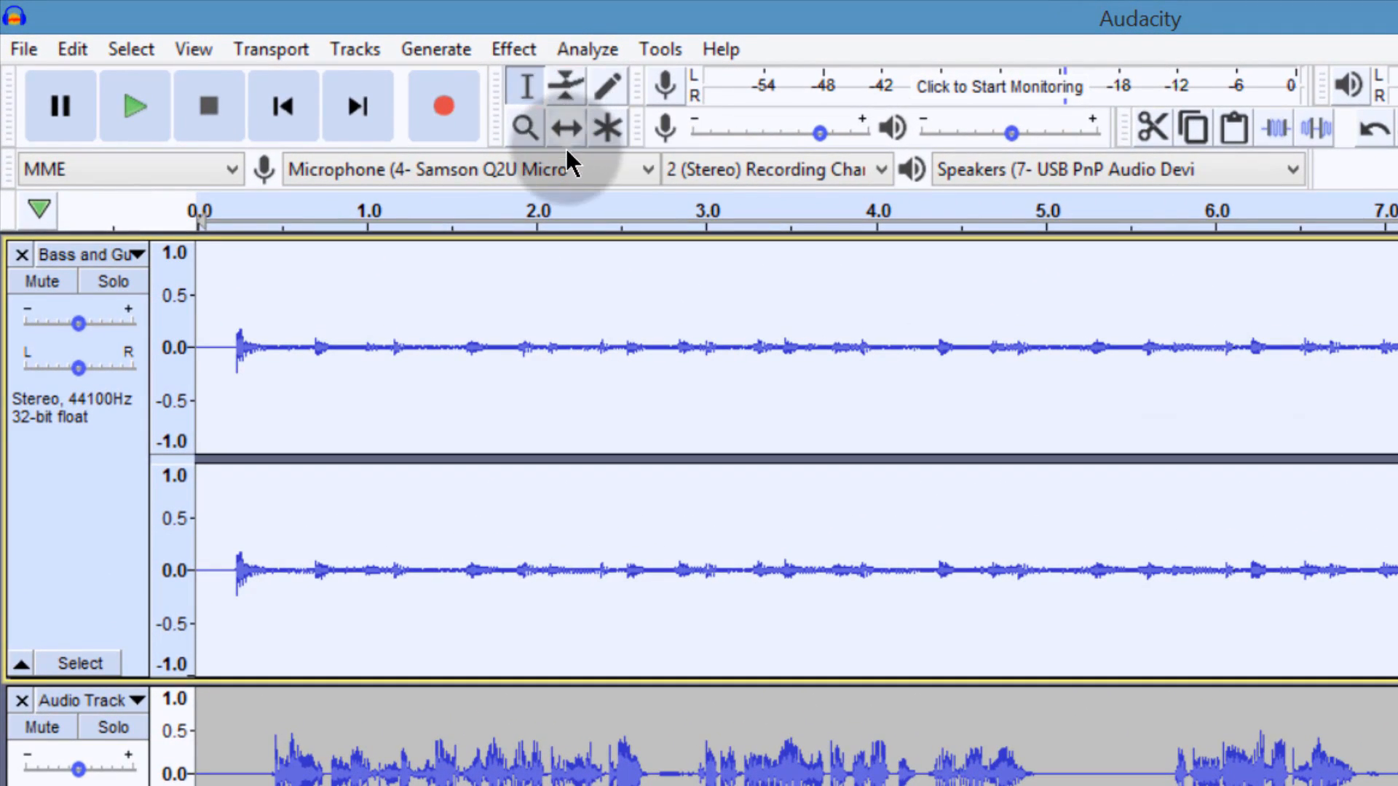
click(565, 86)
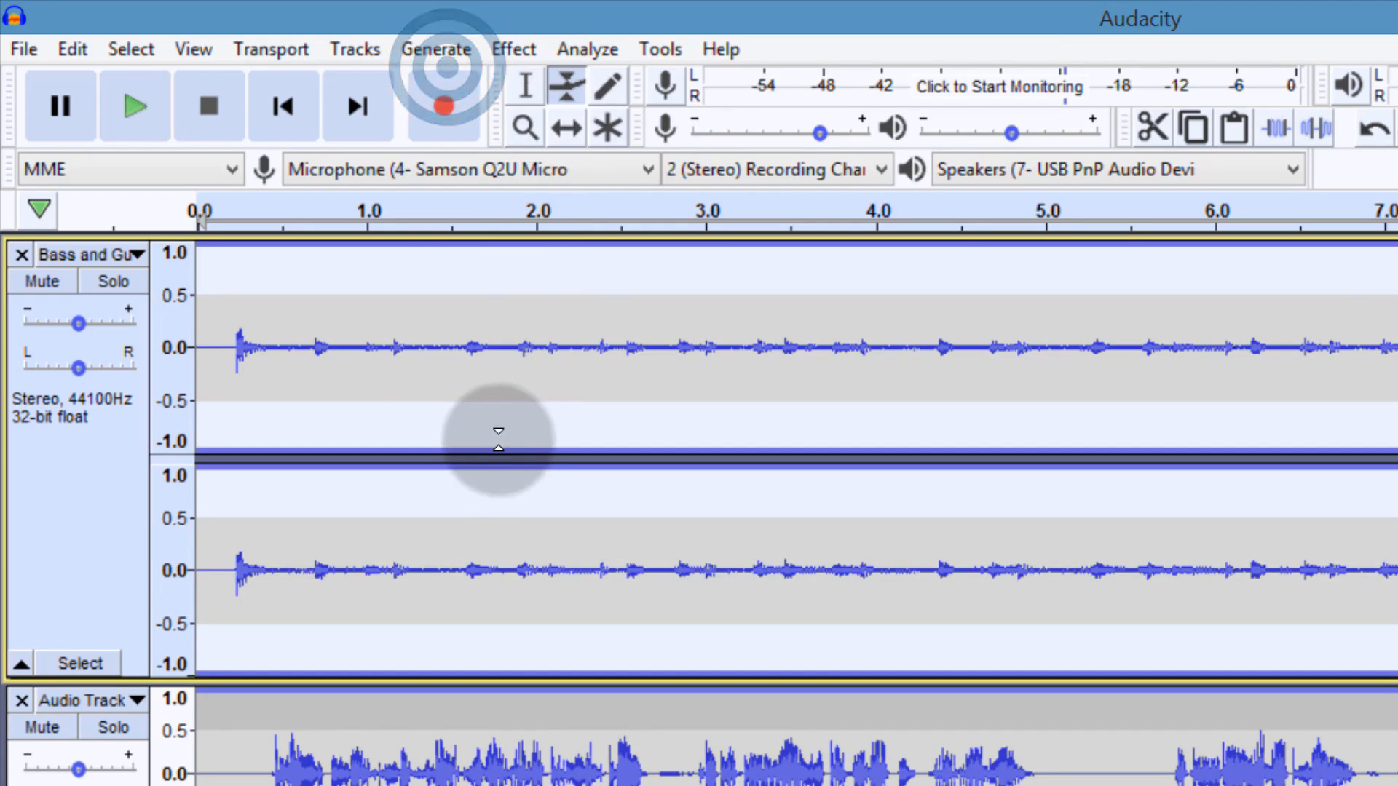
drag(444, 397, 465, 358)
click(147, 116)
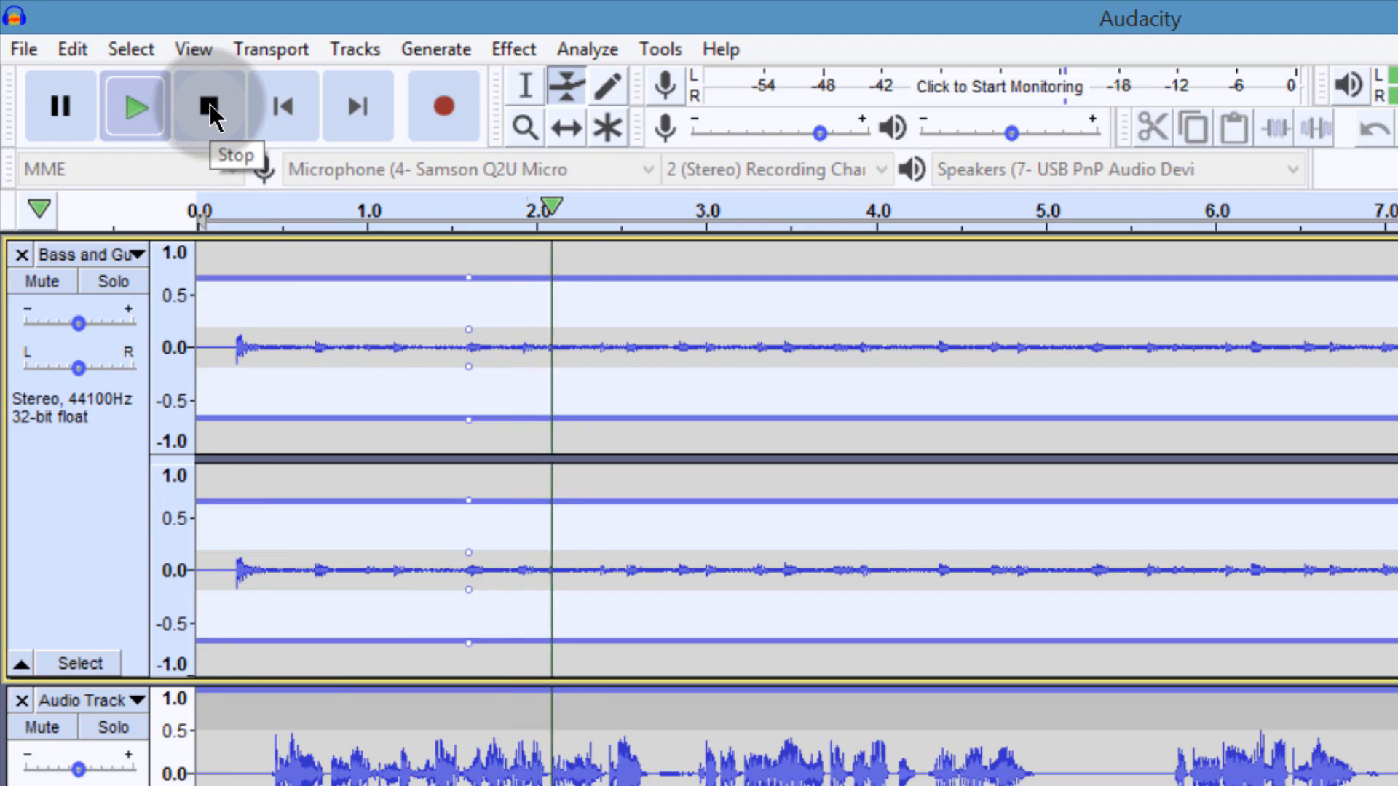
click(208, 104)
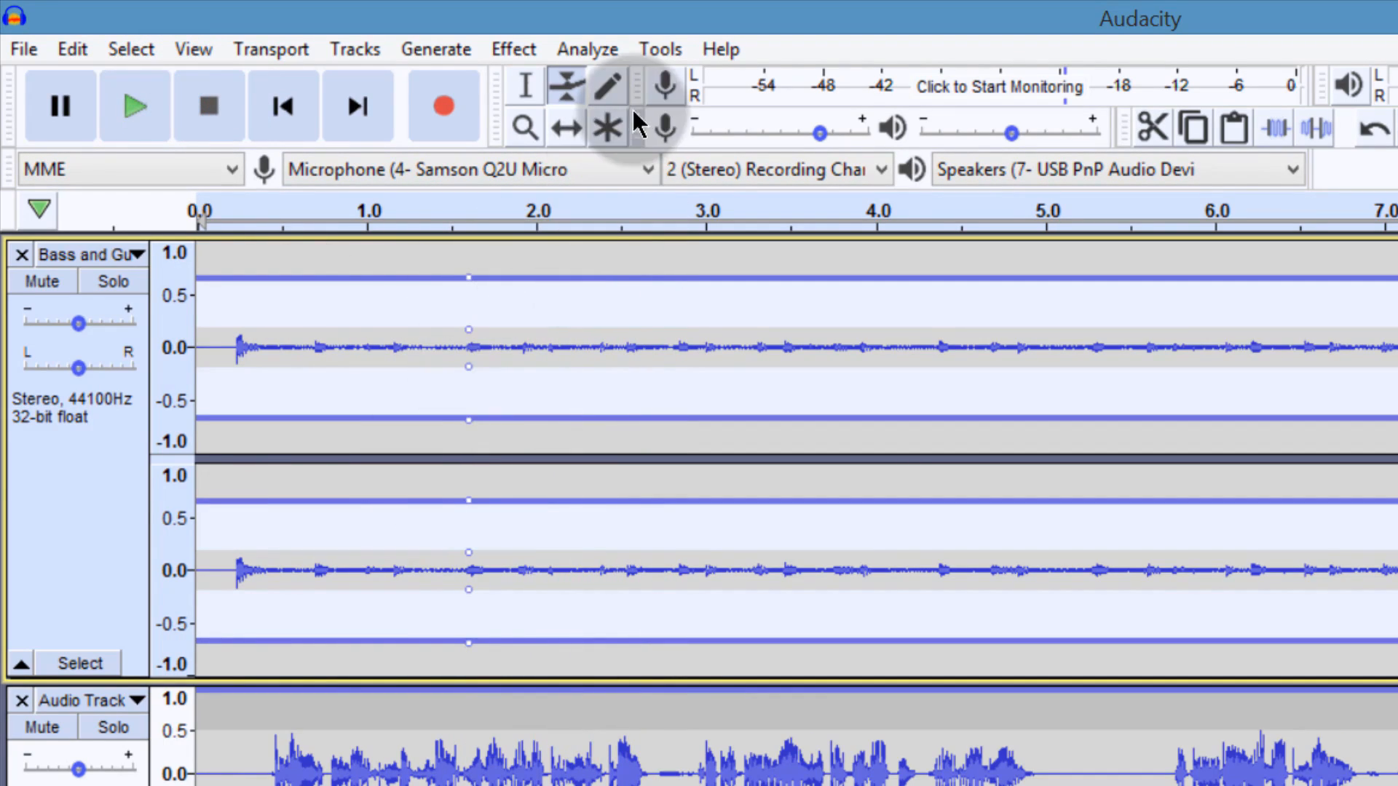
Select a short stretch of the music track from about 1.1 s to 1.6 s and switch to the Time Shift tool.
click(531, 91)
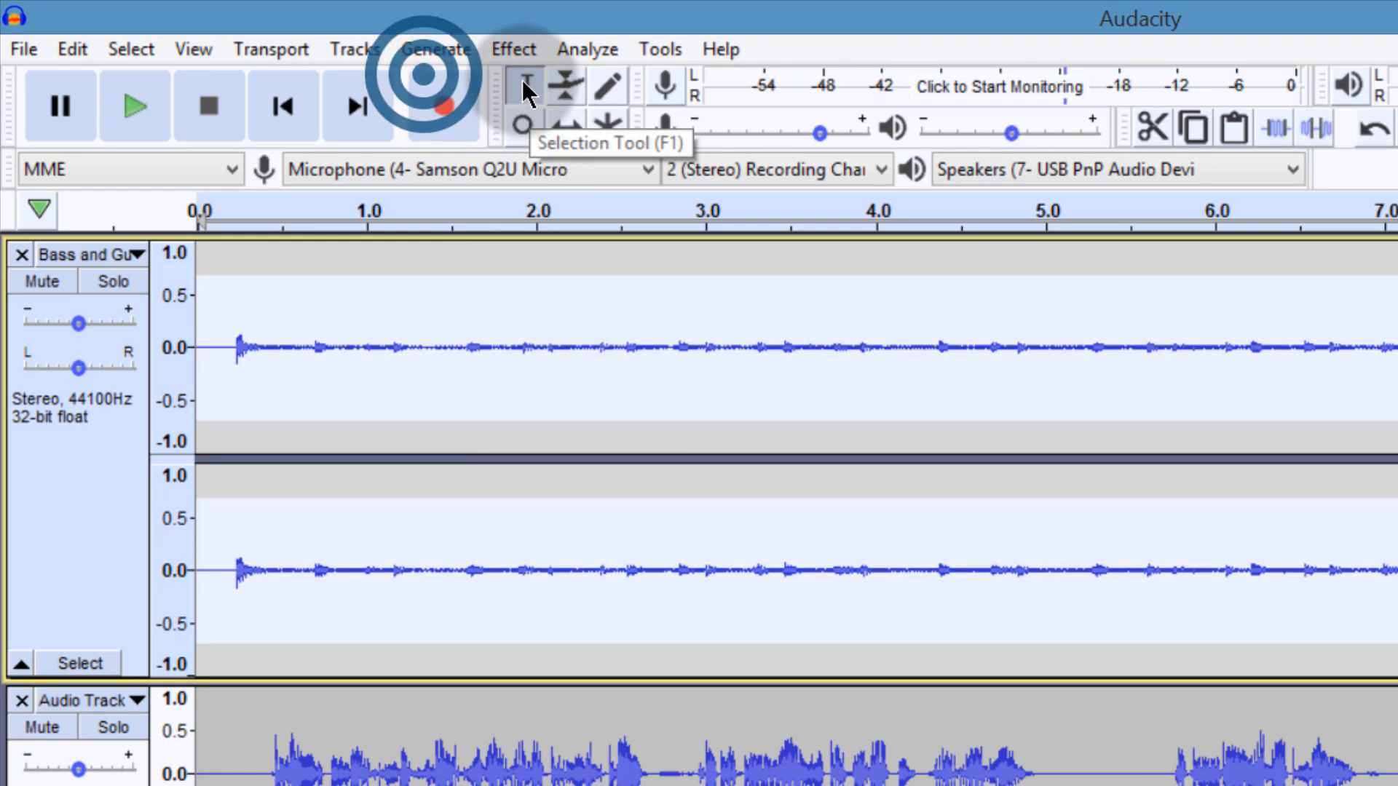
click(385, 365)
drag(385, 366, 474, 366)
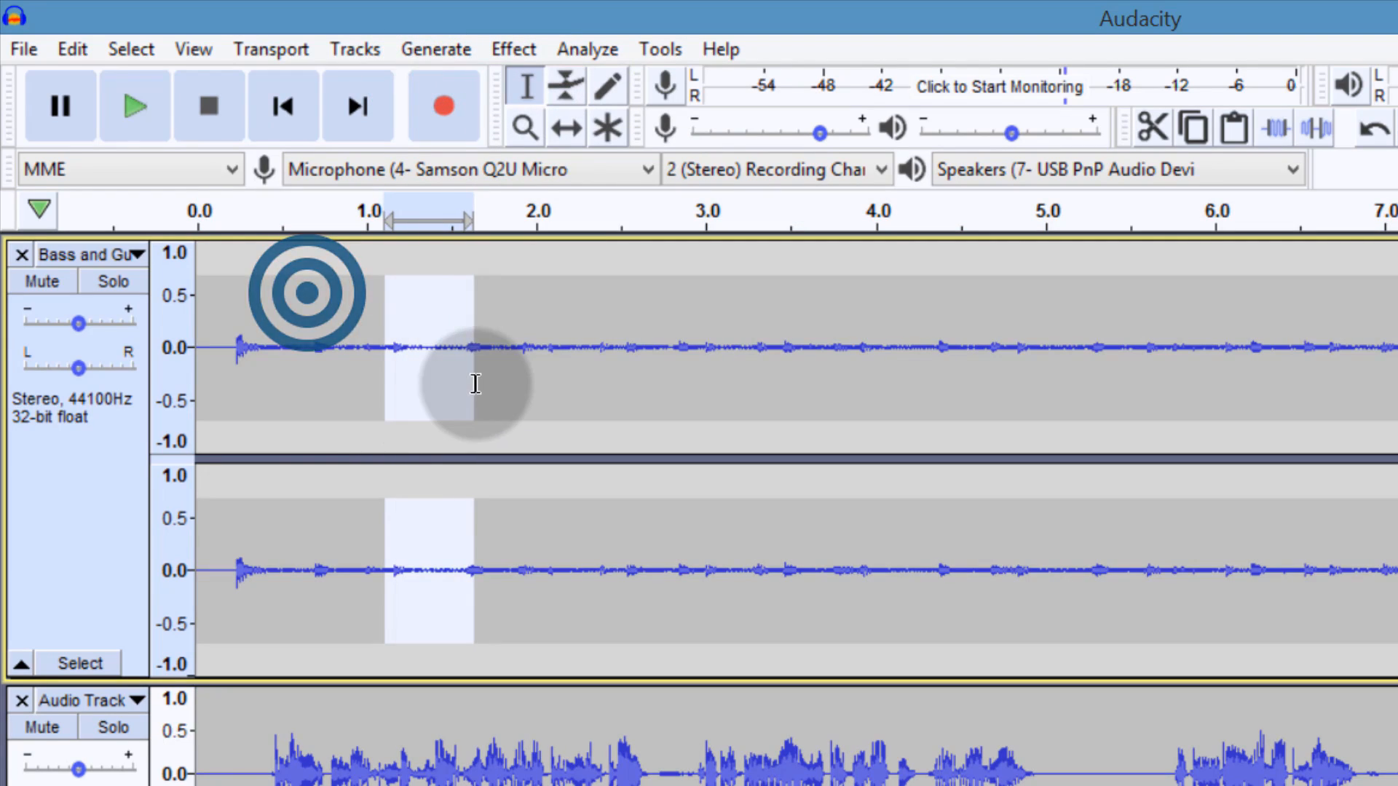
click(565, 135)
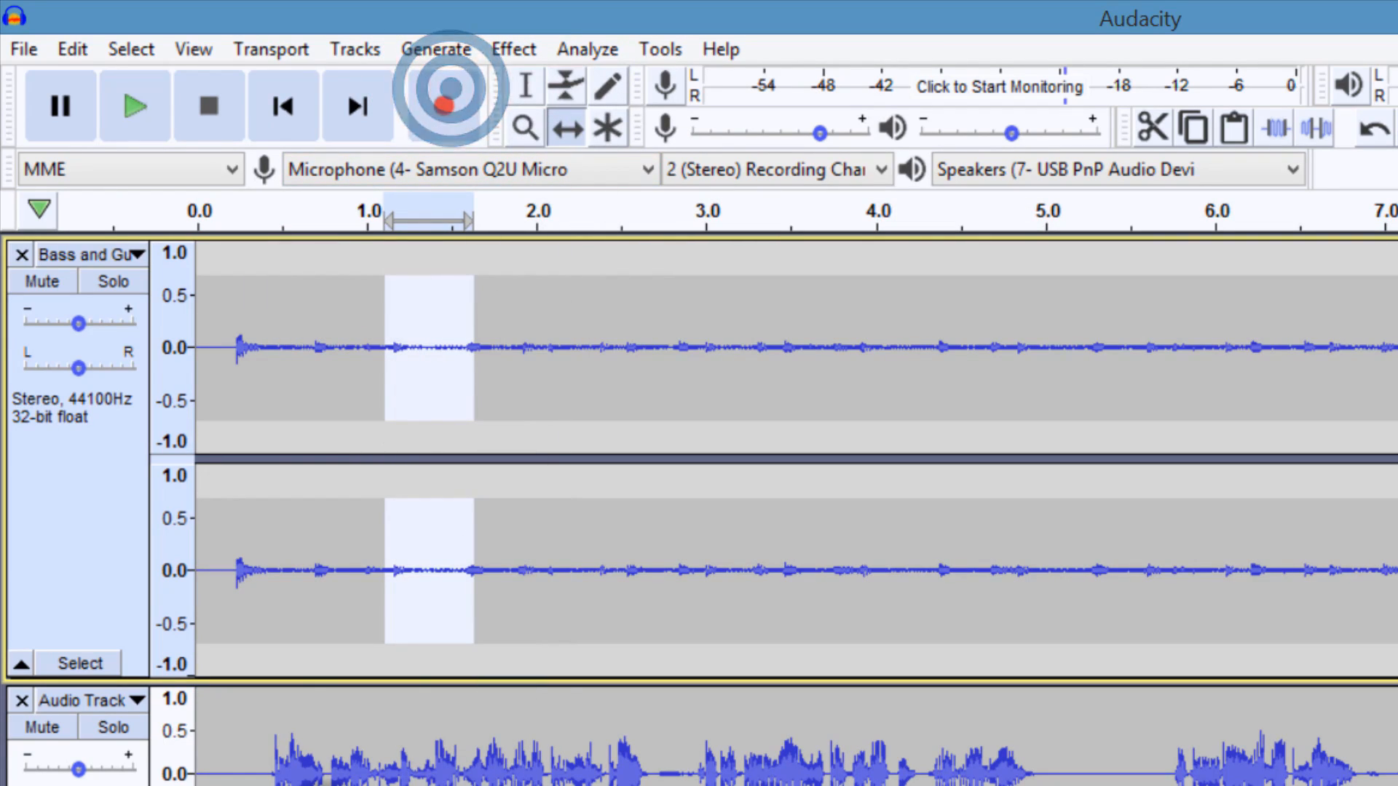
mouse_move(297, 784)
mouse_down()
mouse_move(452, 784)
mouse_move(270, 784)
mouse_move(294, 783)
mouse_up()
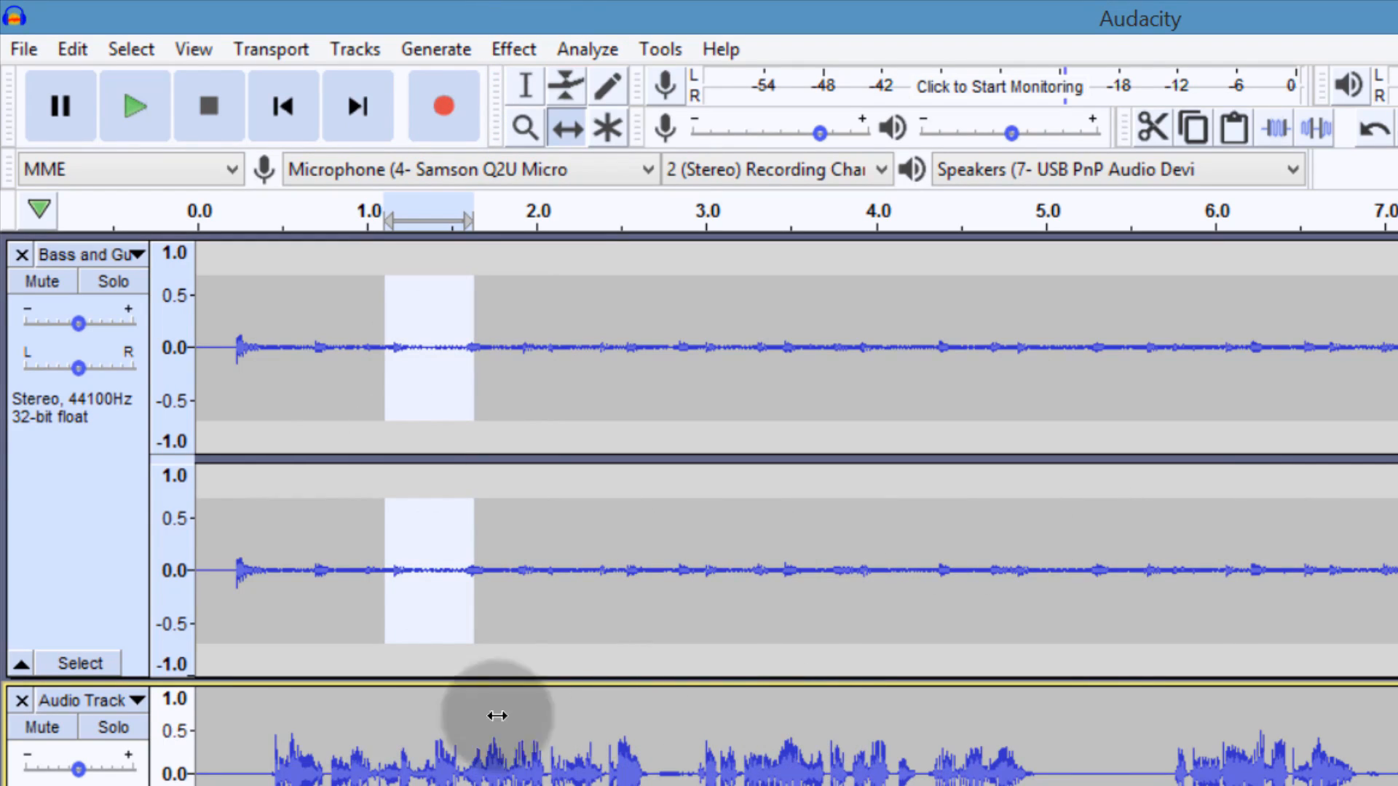
click(437, 248)
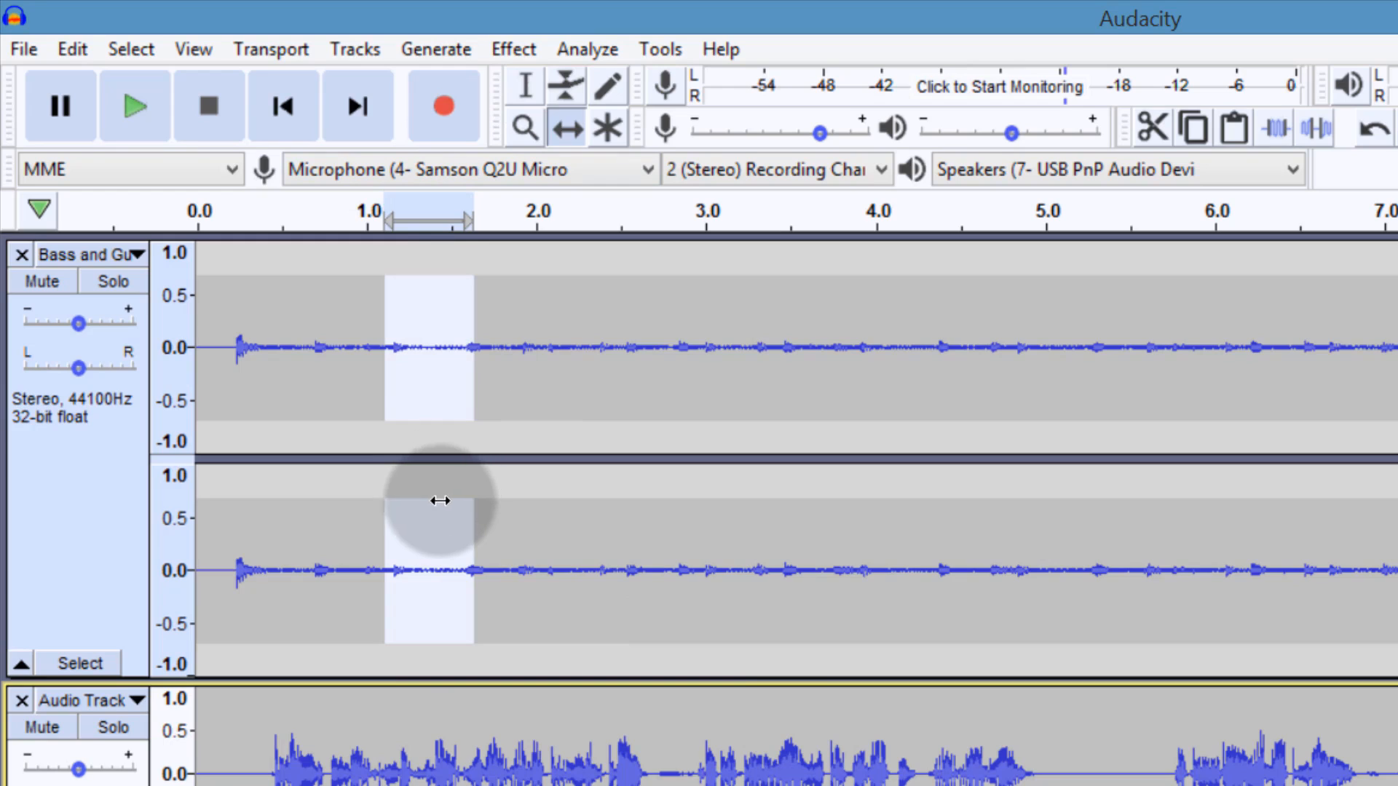
Return to the Selection tool and undo the envelope adjustment and the Auto Duck effect on the music track.
click(528, 86)
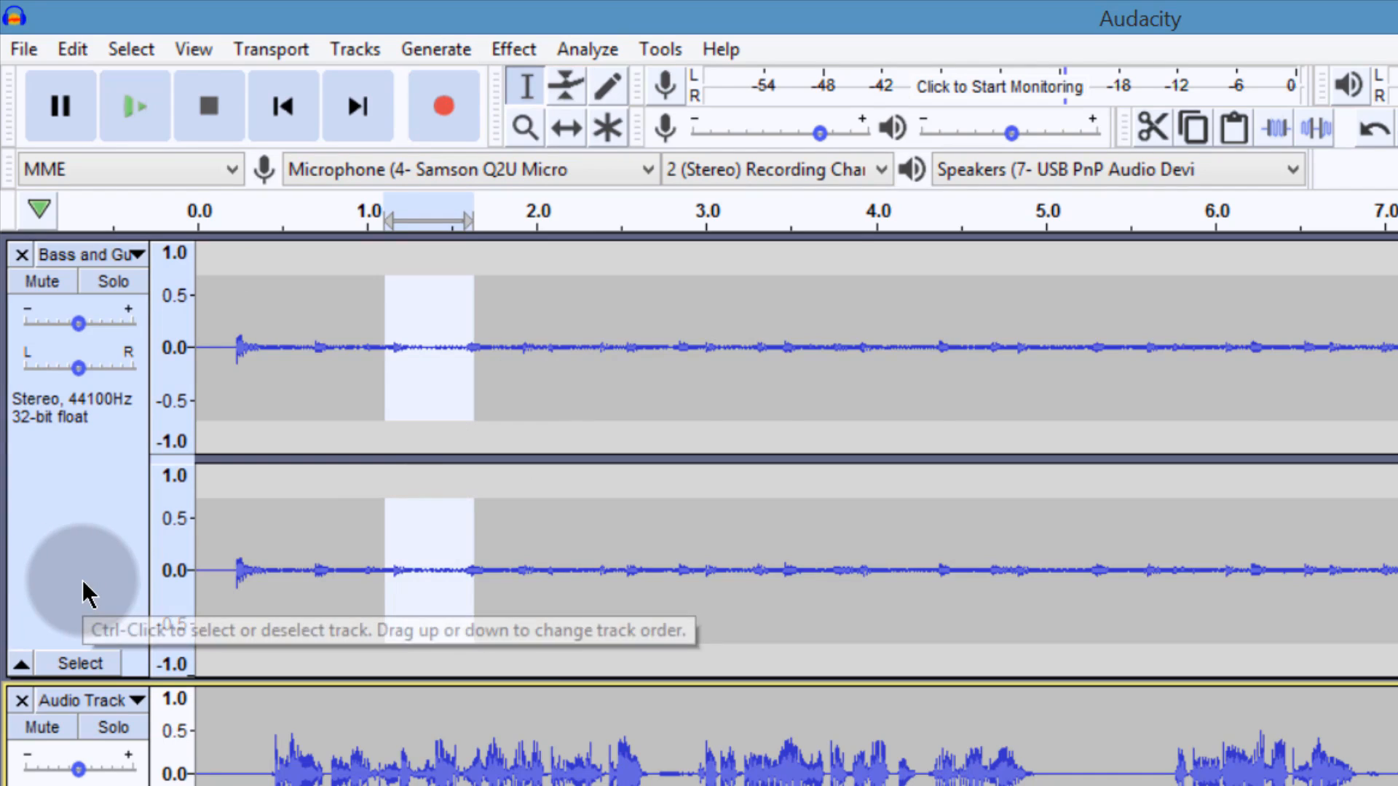
key(ctrl+z)
key(ctrl+z)
Select the whole music track and lower its overall volume slightly with the Envelope tool at about 2.2 s.
click(86, 417)
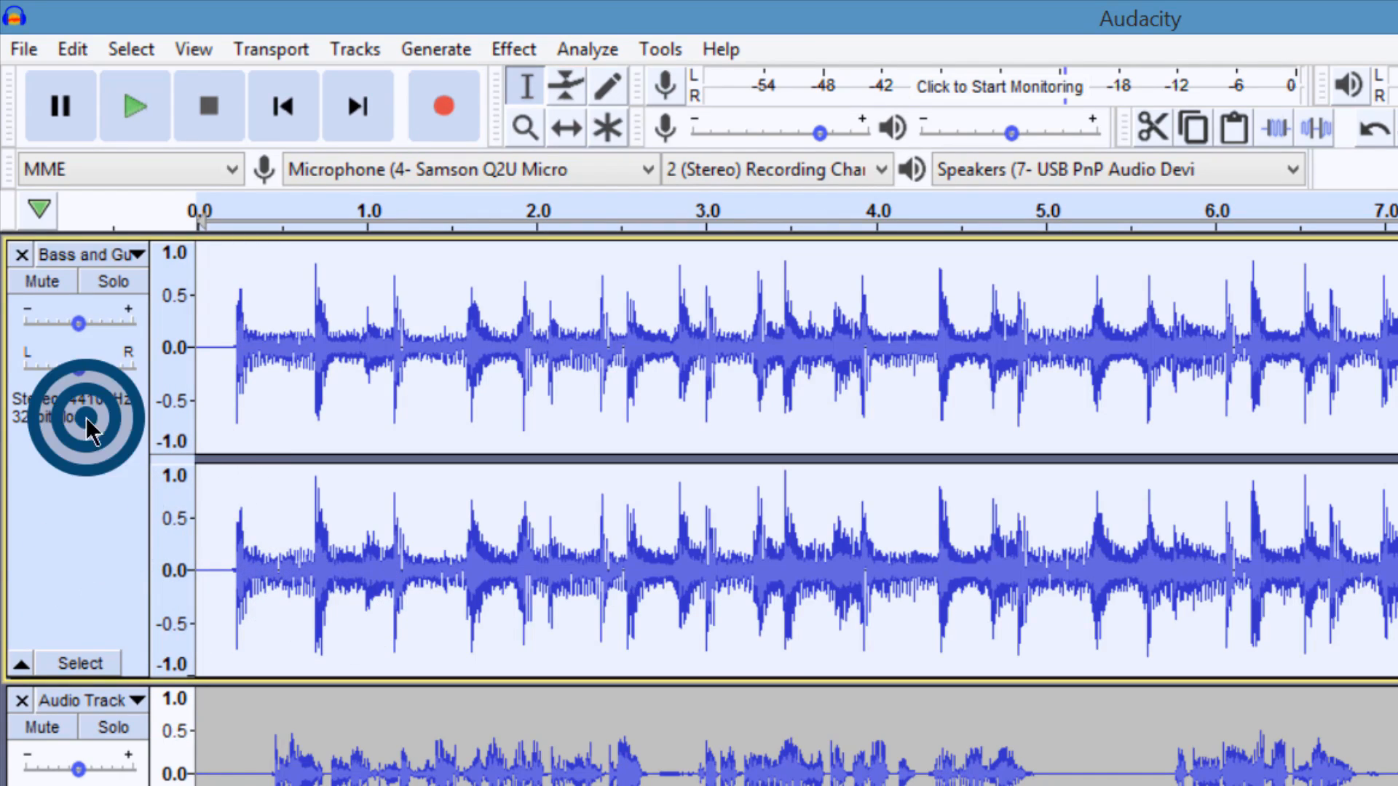
click(566, 86)
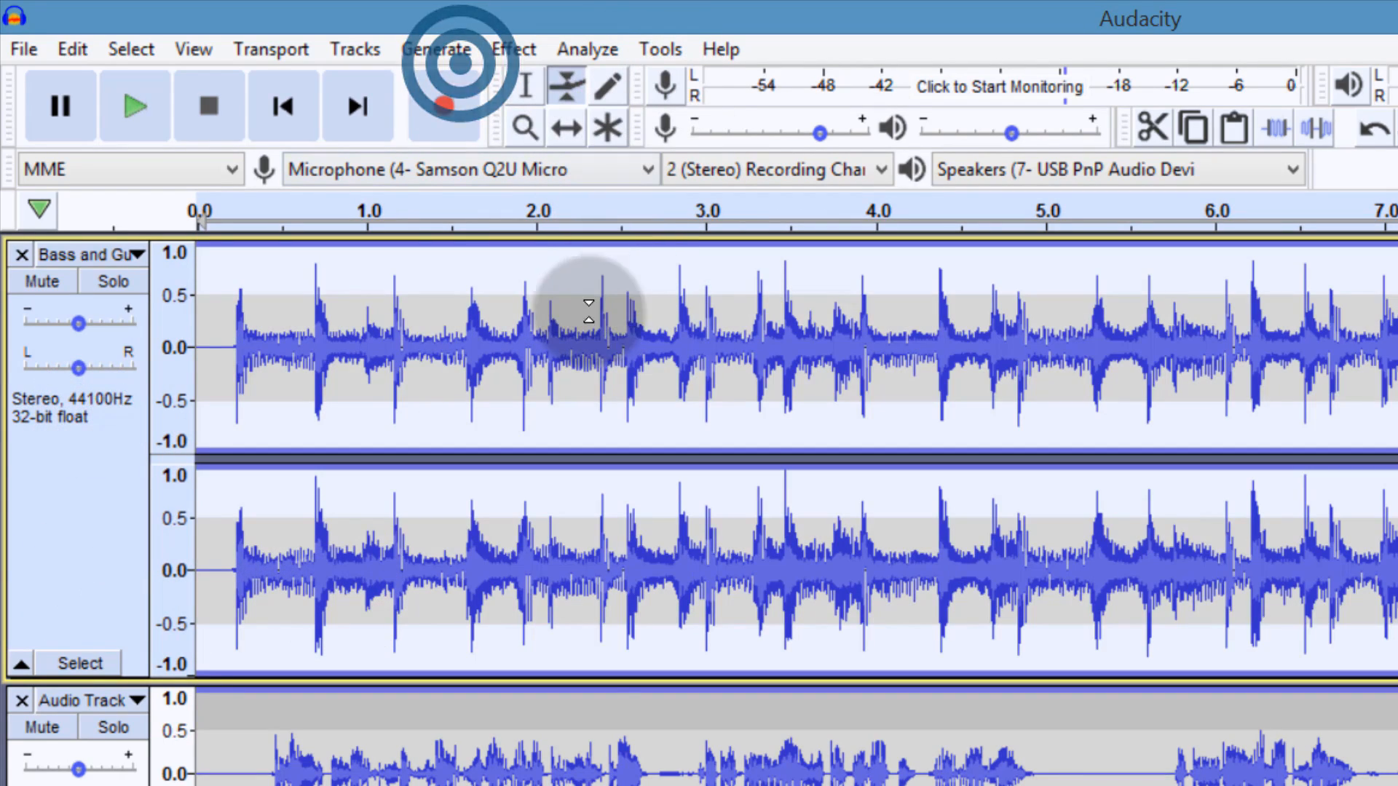
drag(571, 303, 574, 316)
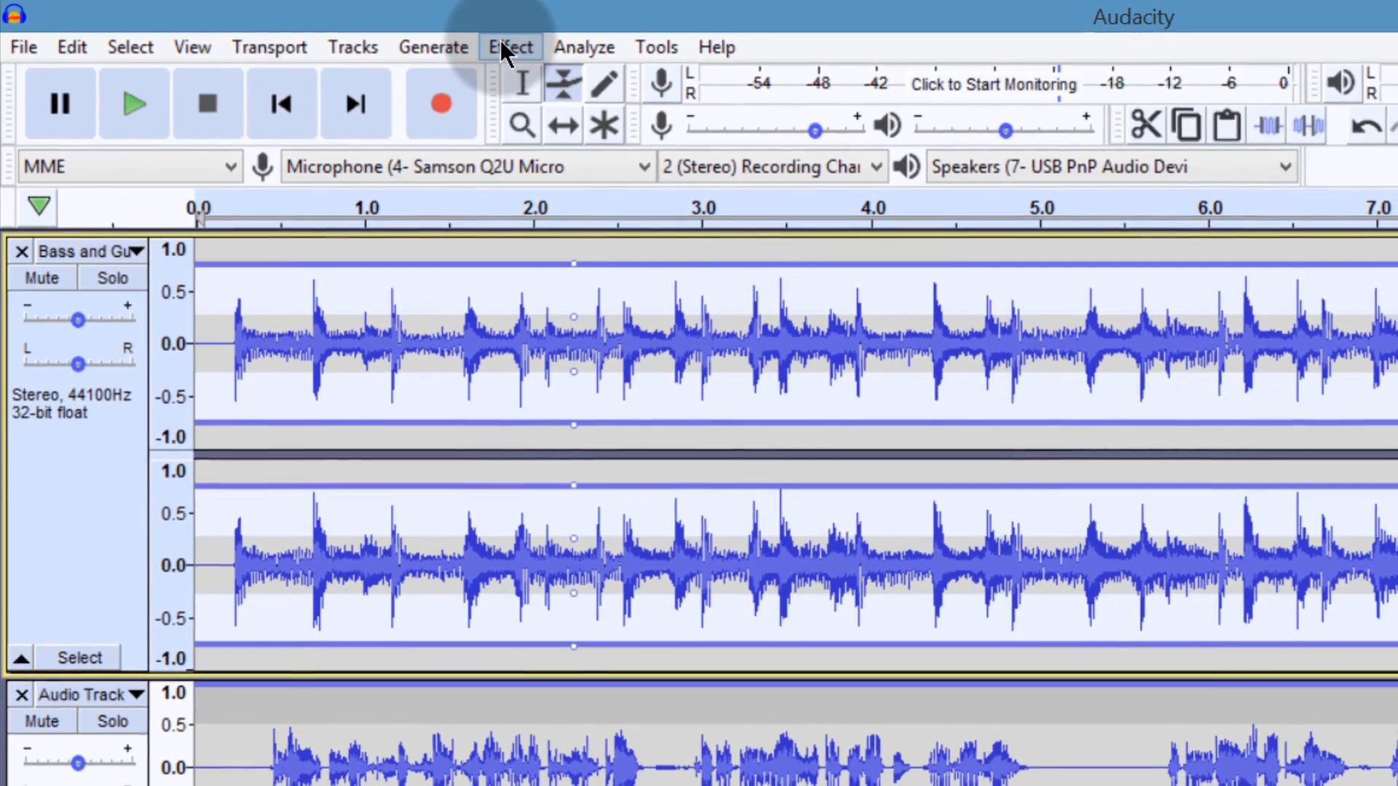
Set up Auto Duck for the music track with a maximum pause of 0.3 seconds and a duck amount of -21 dB.
click(511, 48)
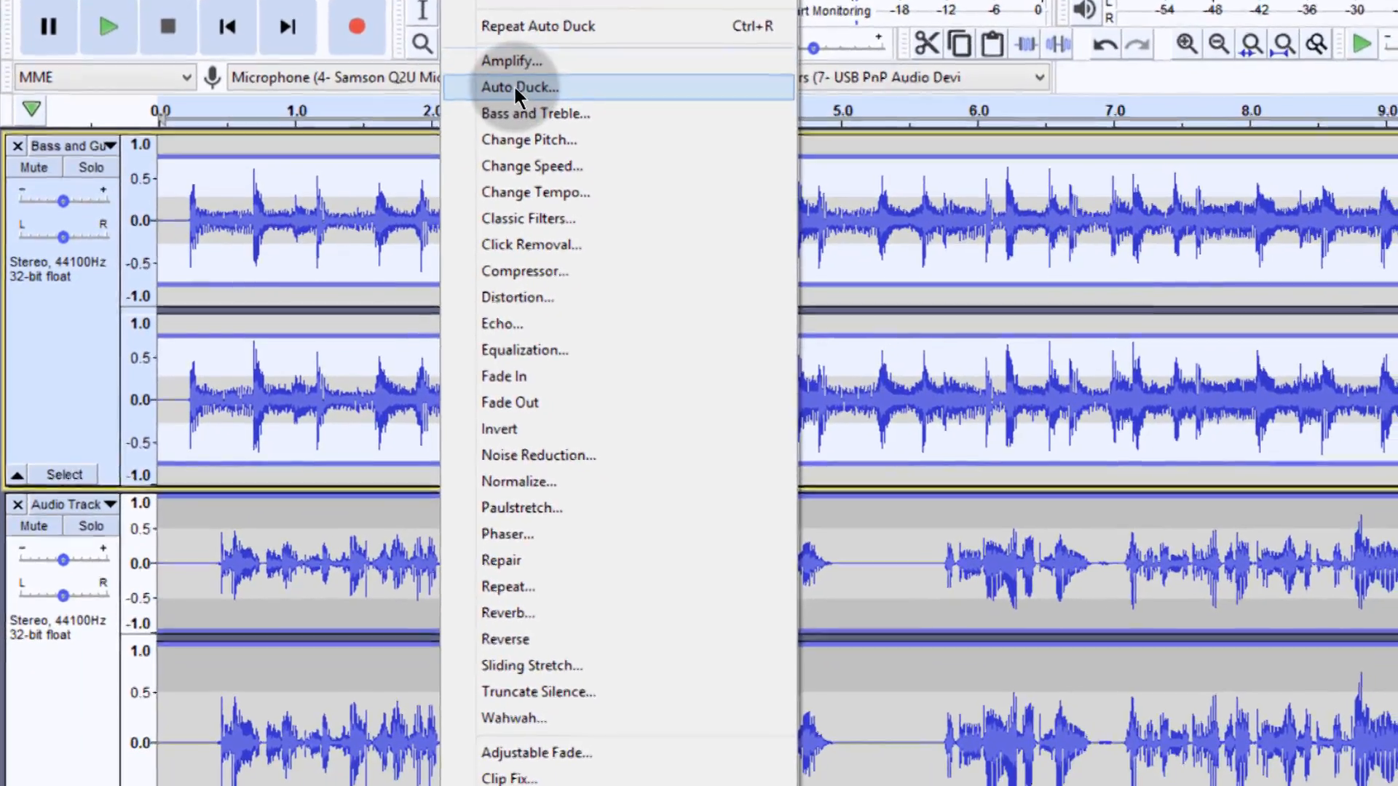
click(580, 132)
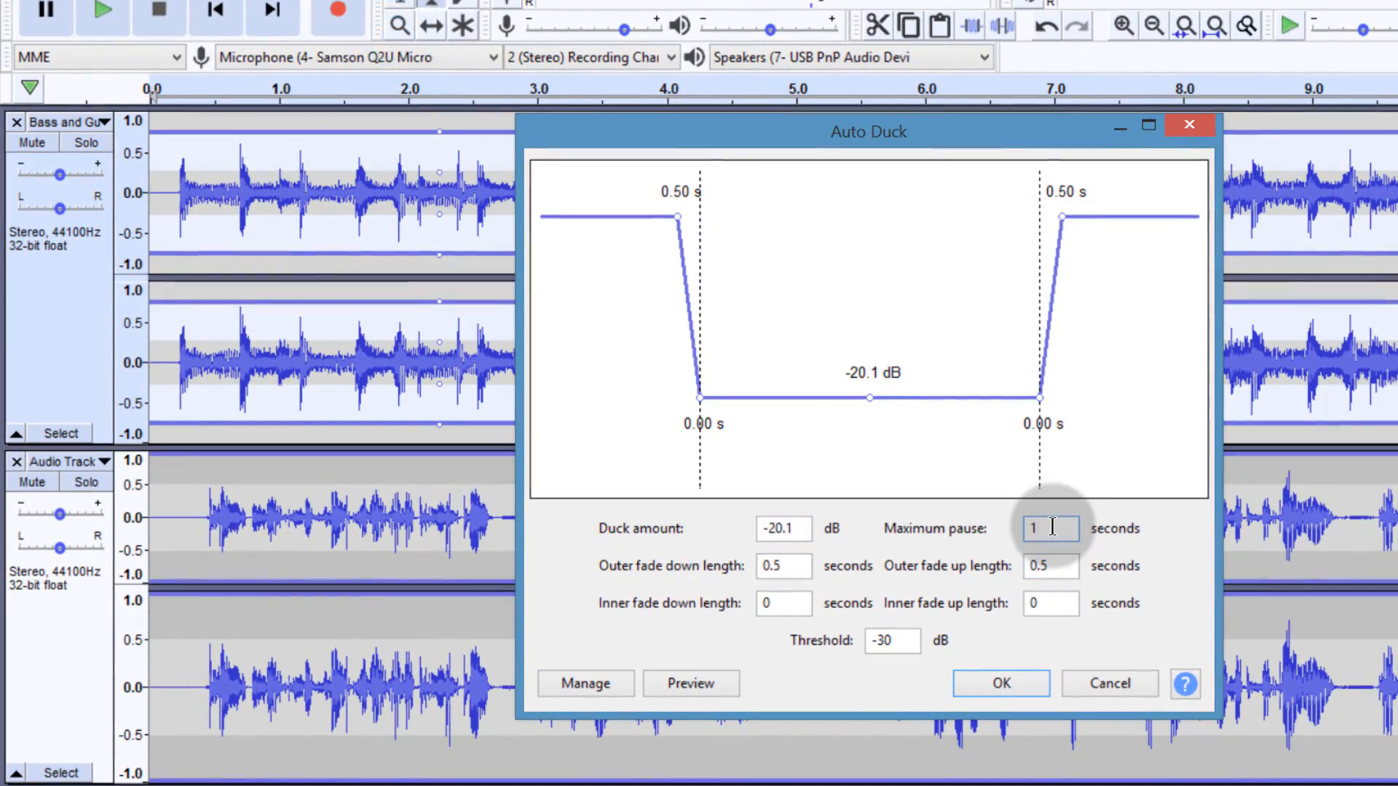
click(1052, 527)
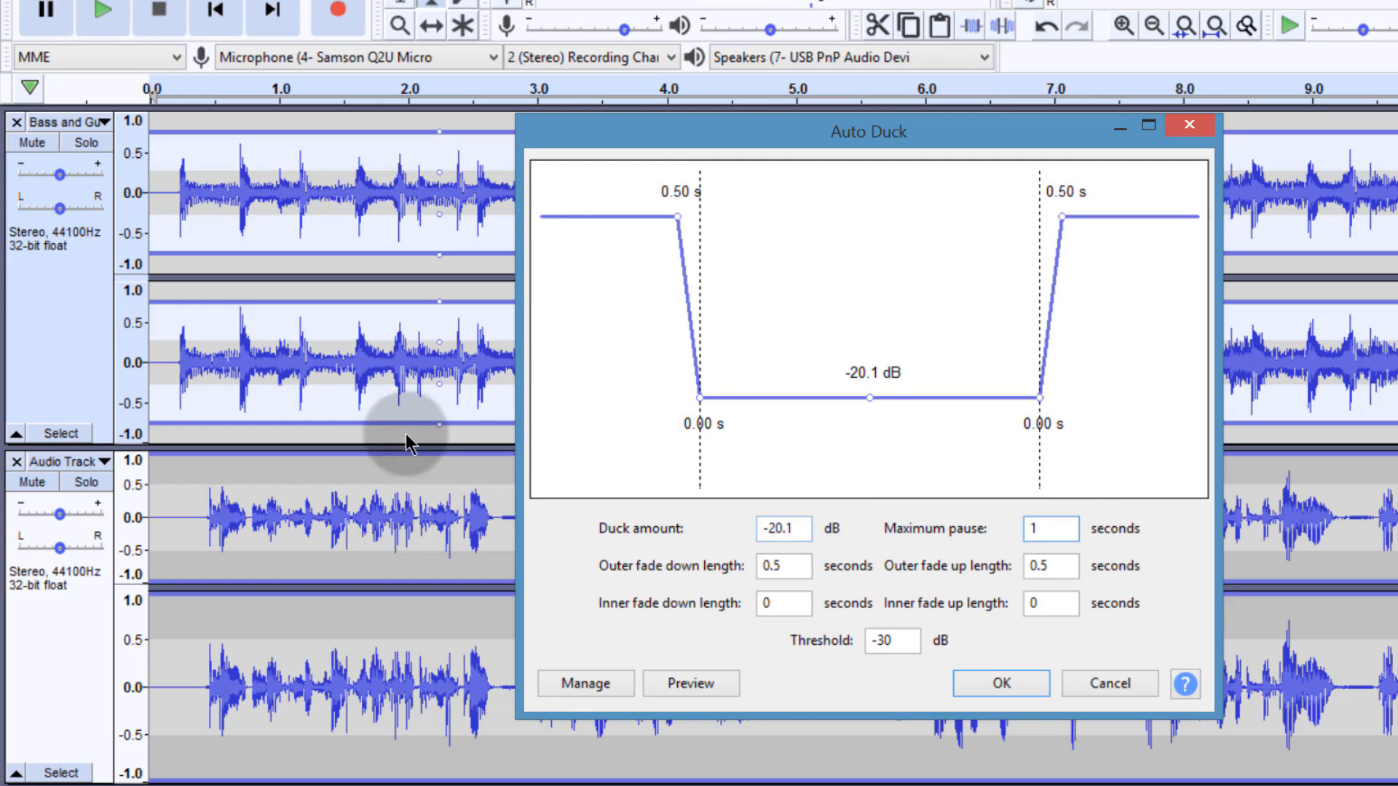
double_click(1047, 529)
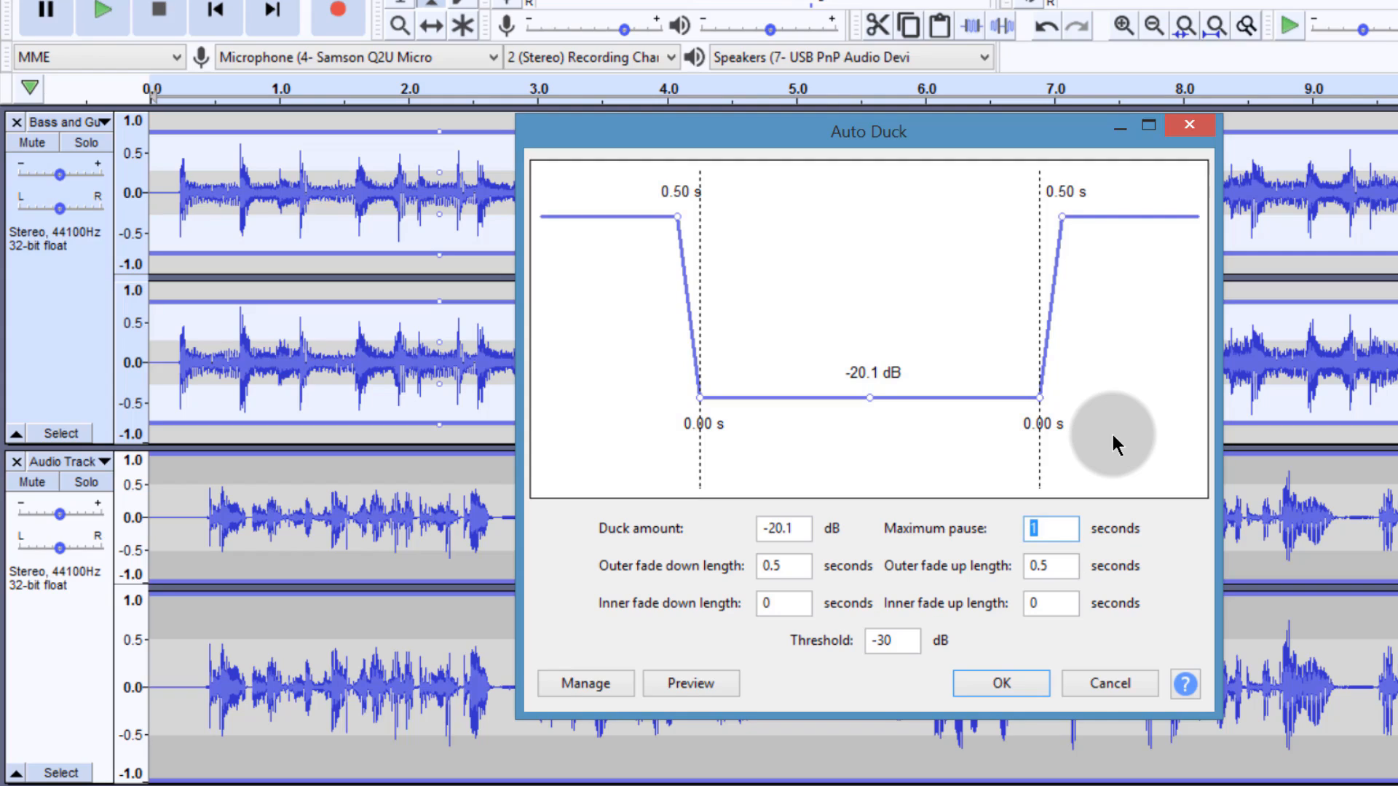
text(0.3)
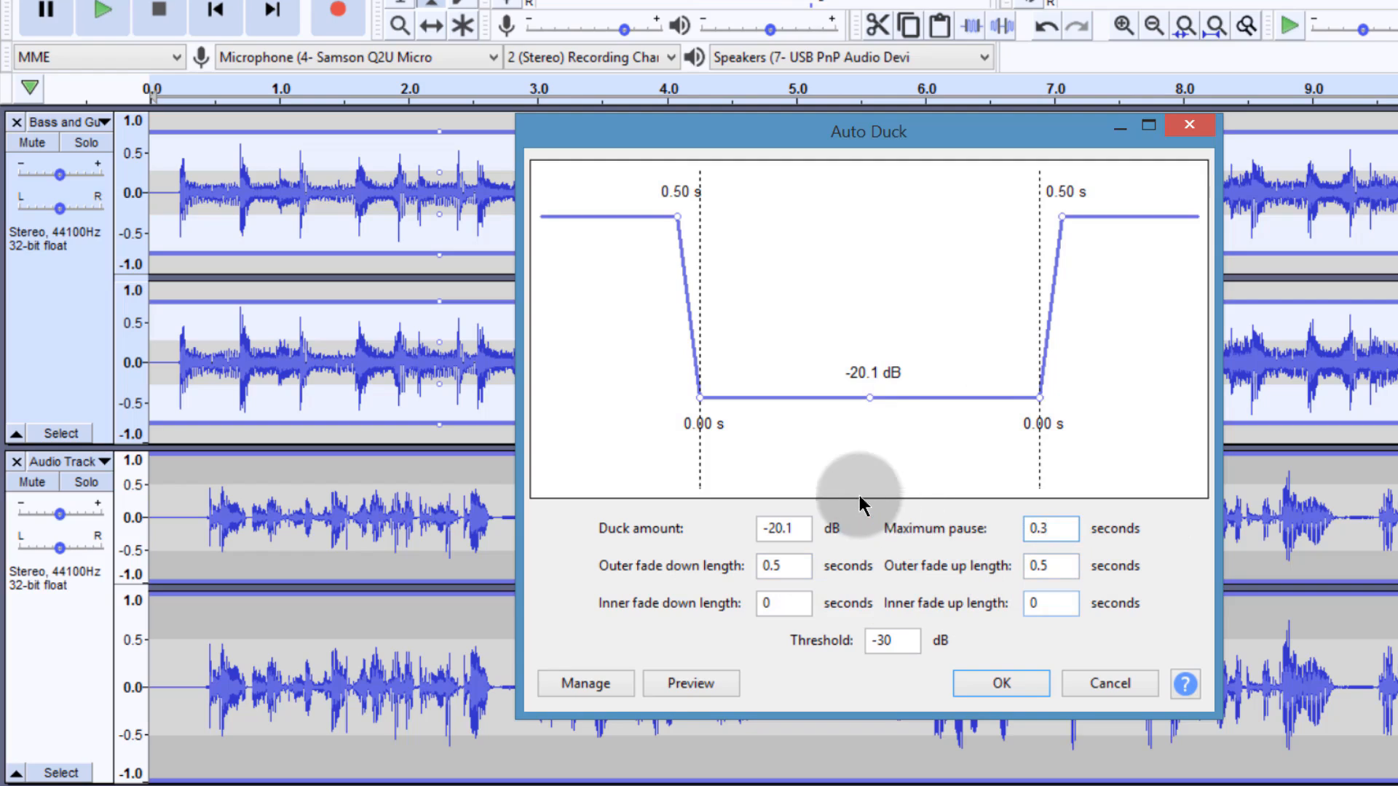
drag(872, 396, 870, 414)
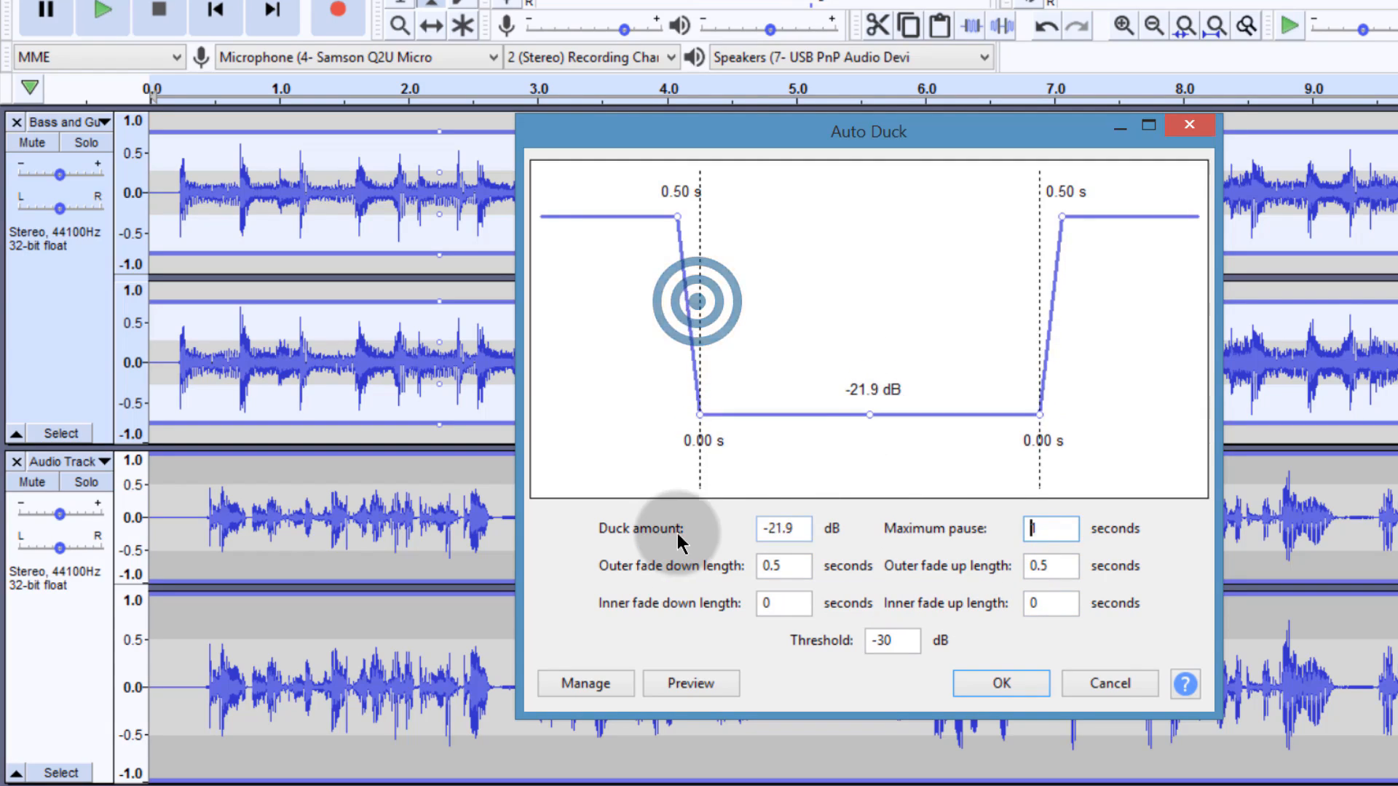
double_click(764, 527)
mouse_move(867, 410)
mouse_down()
mouse_move(867, 466)
mouse_move(870, 303)
mouse_move(871, 402)
mouse_up()
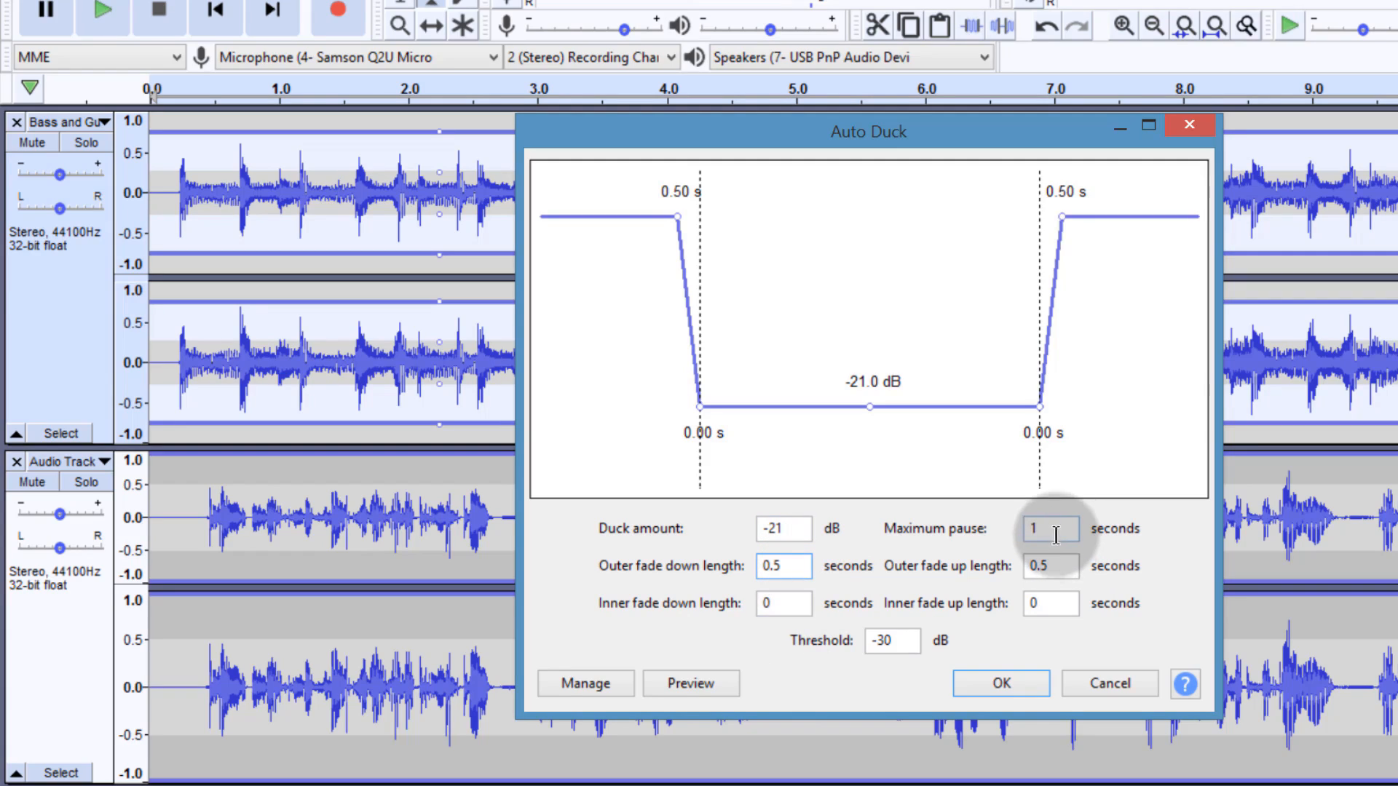
Apply Auto Duck with maximum pause and outer fade down length both at 0.3 seconds, and play the result.
double_click(1030, 529)
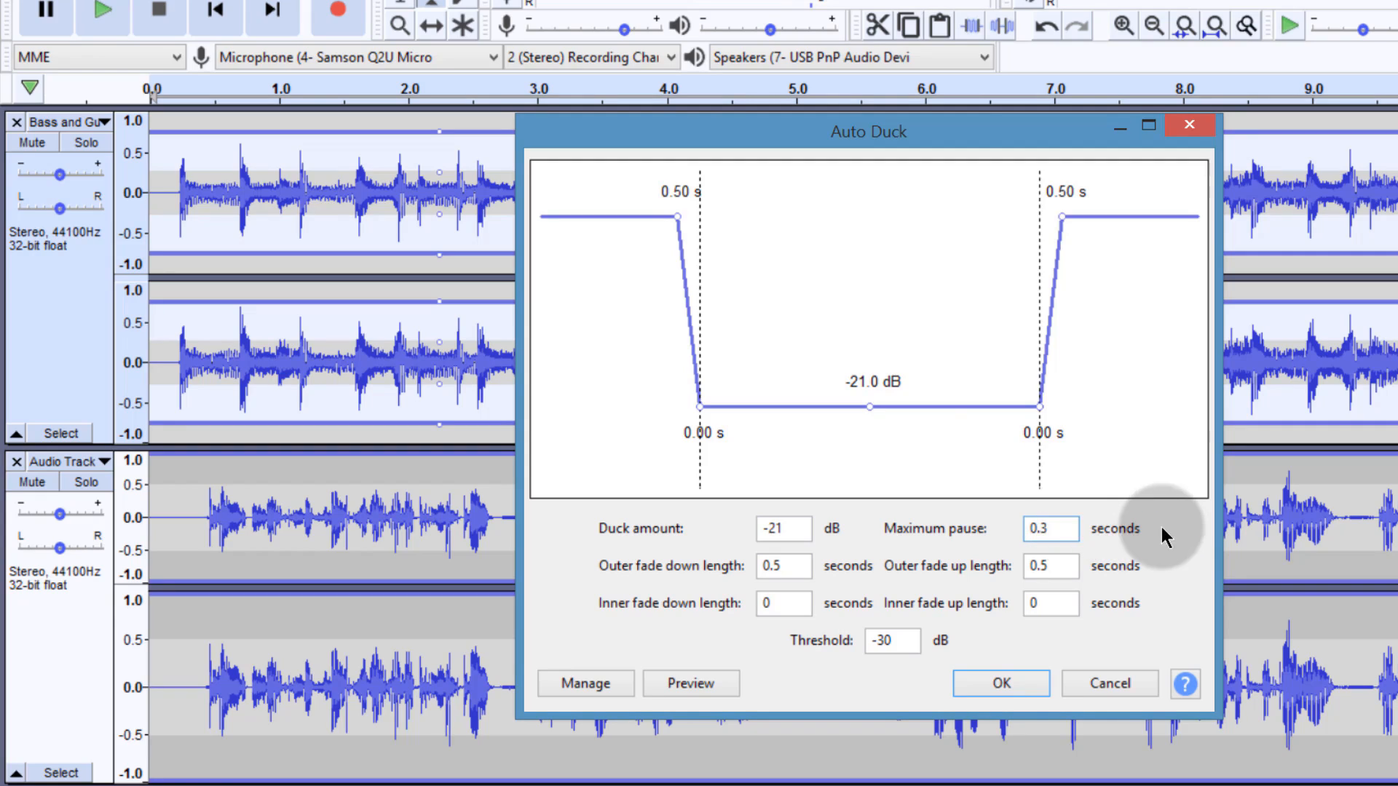
click(909, 419)
click(1072, 559)
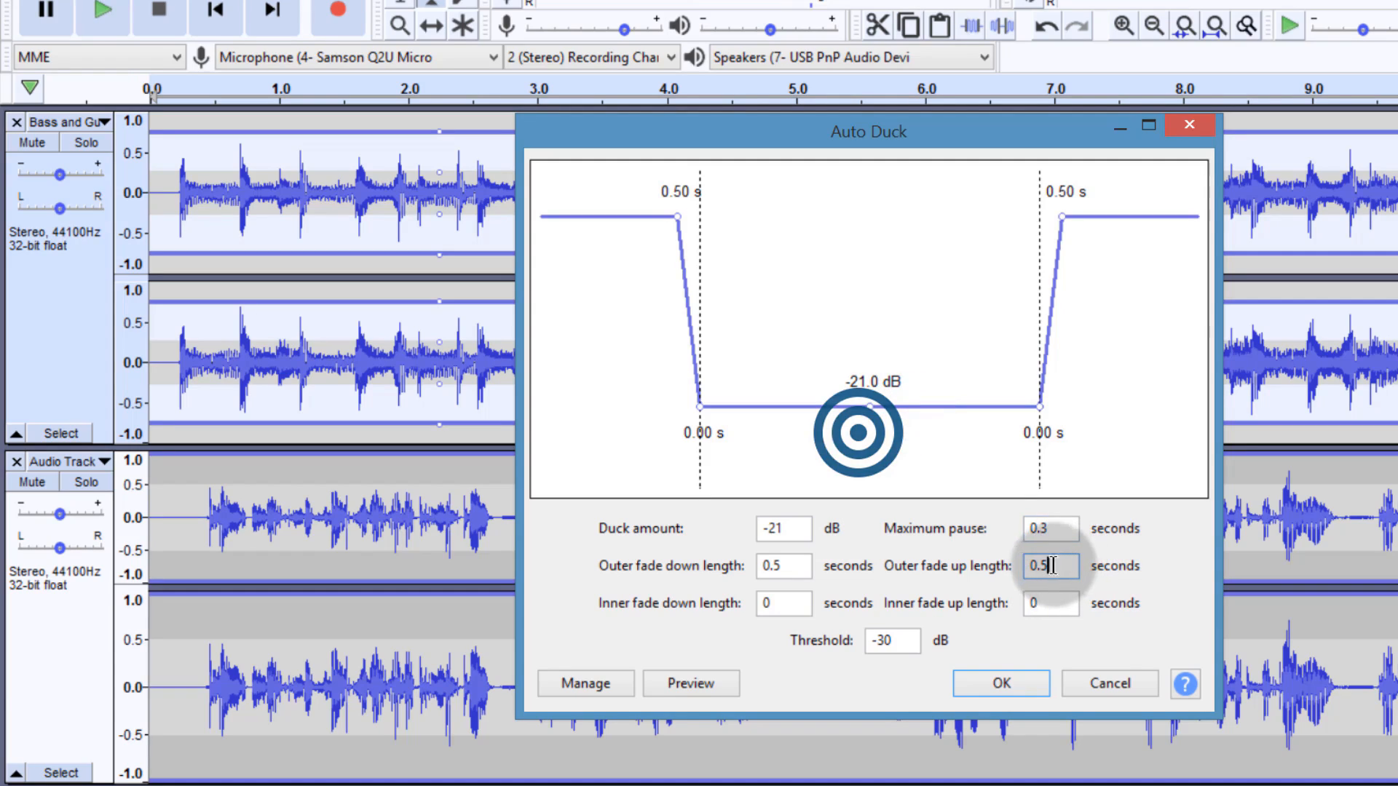
click(787, 566)
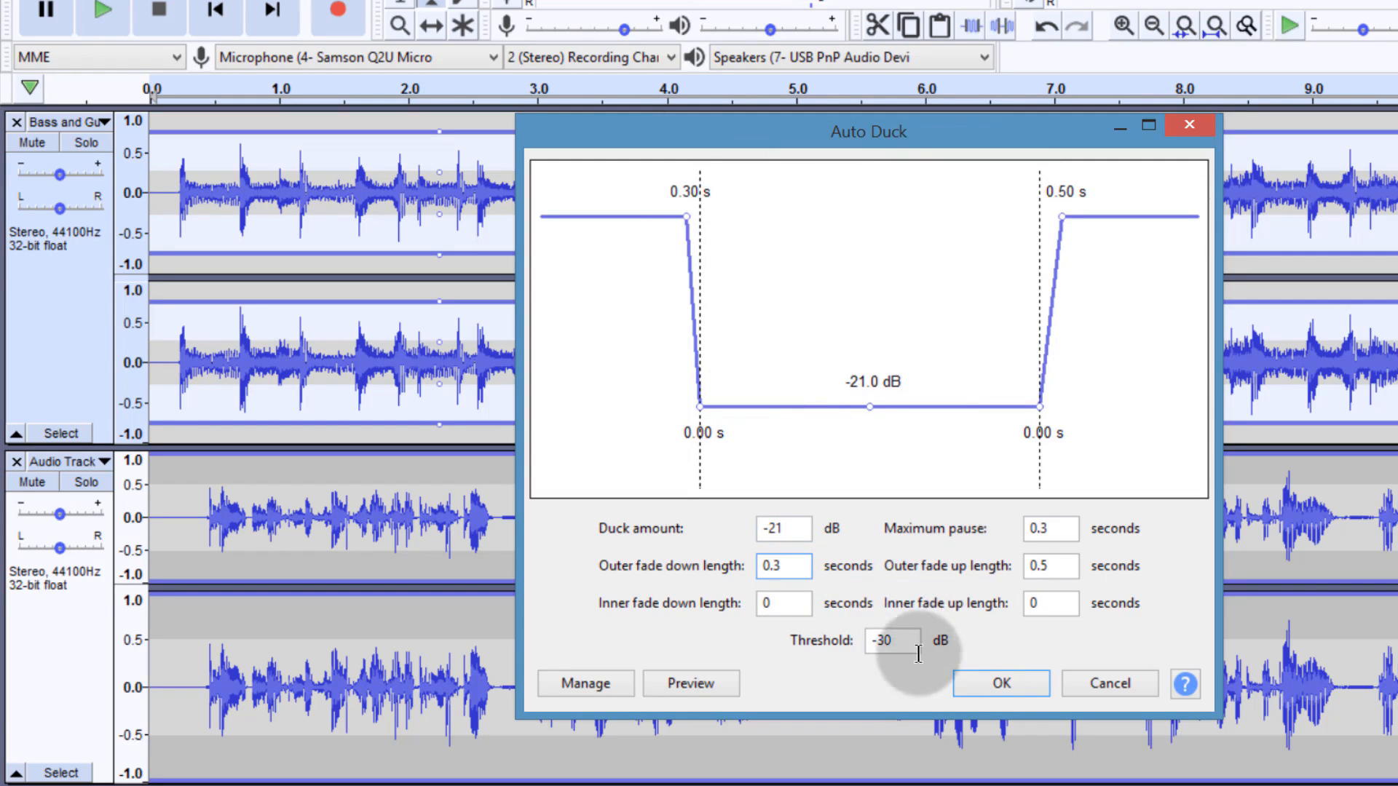
click(1004, 683)
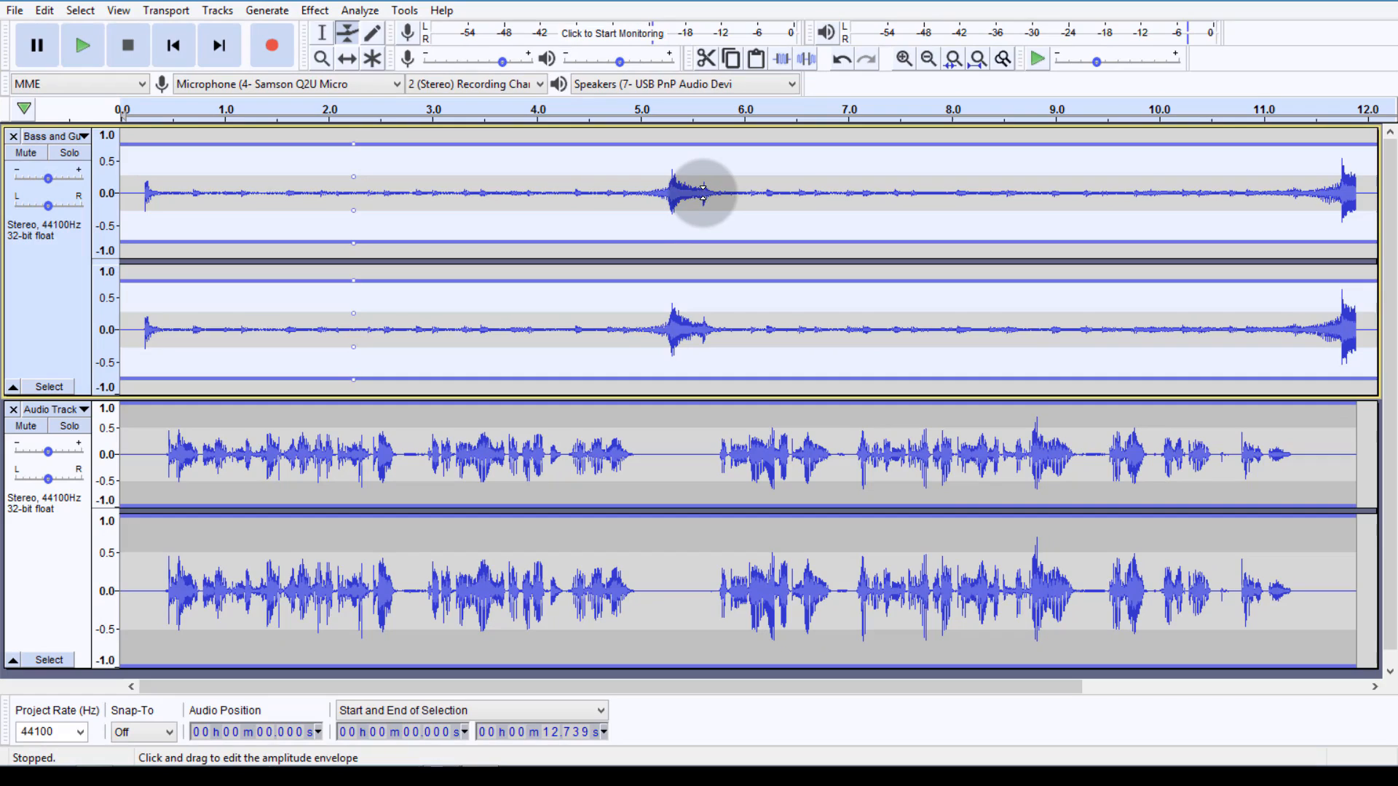
click(83, 48)
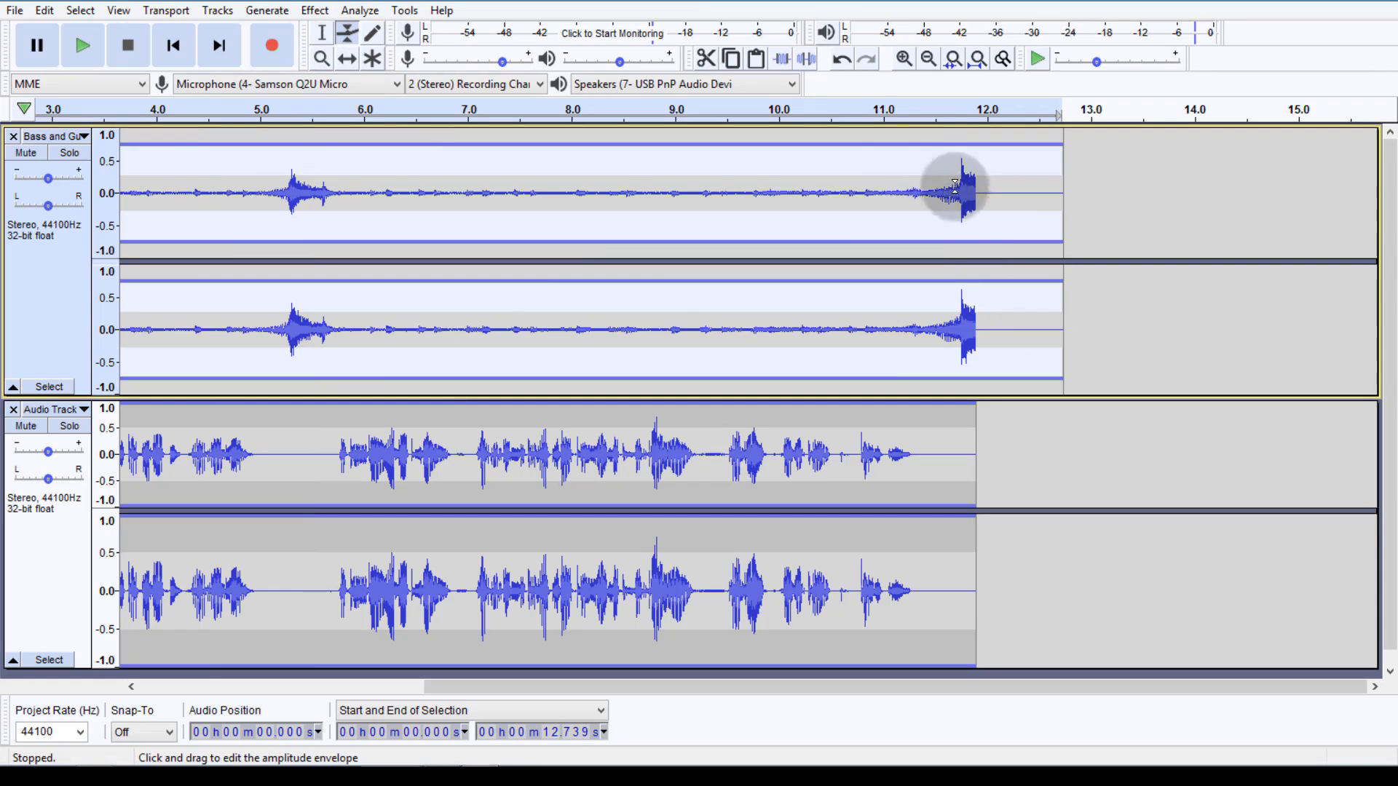
Fade out the end of the music track from about 9.9 s to 12.8 s.
click(322, 32)
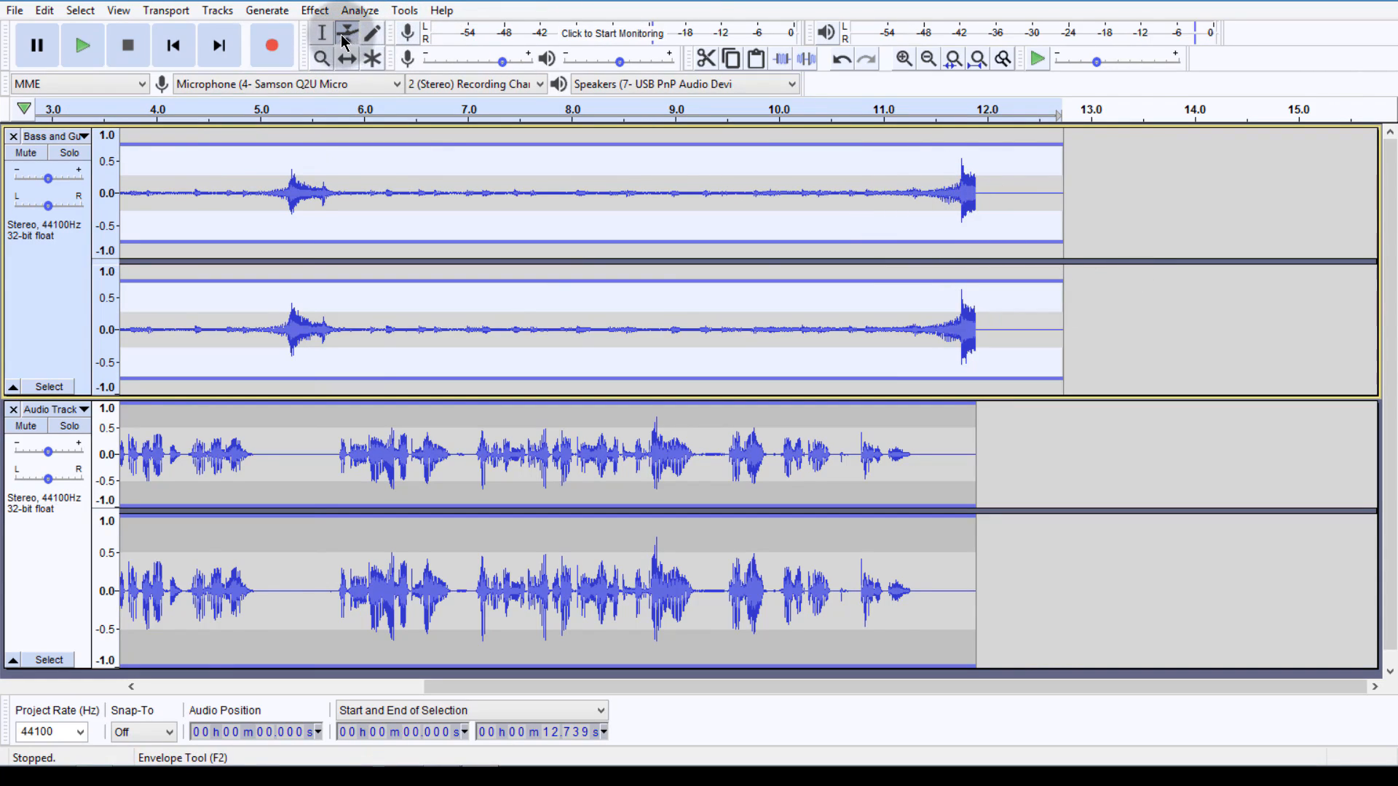
drag(1071, 336, 766, 331)
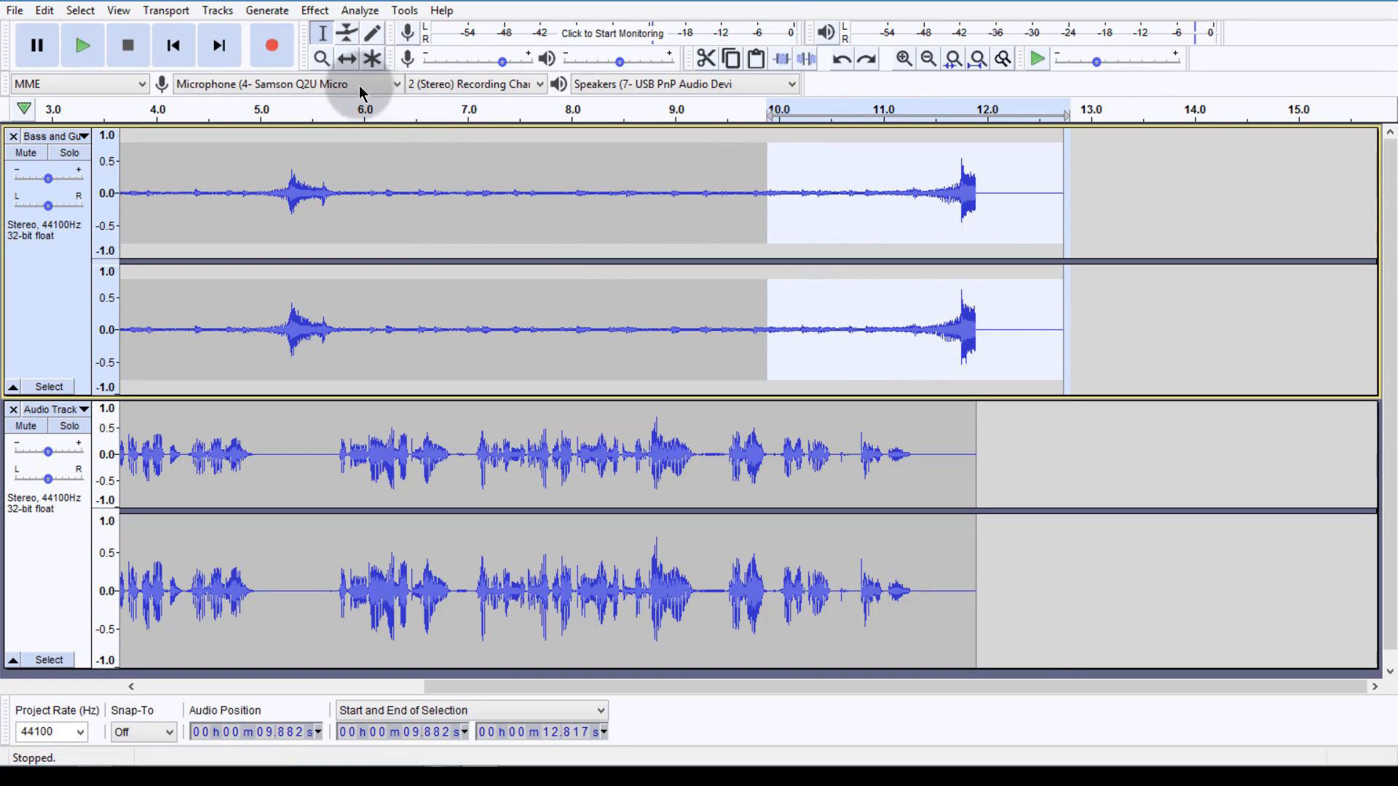
click(309, 15)
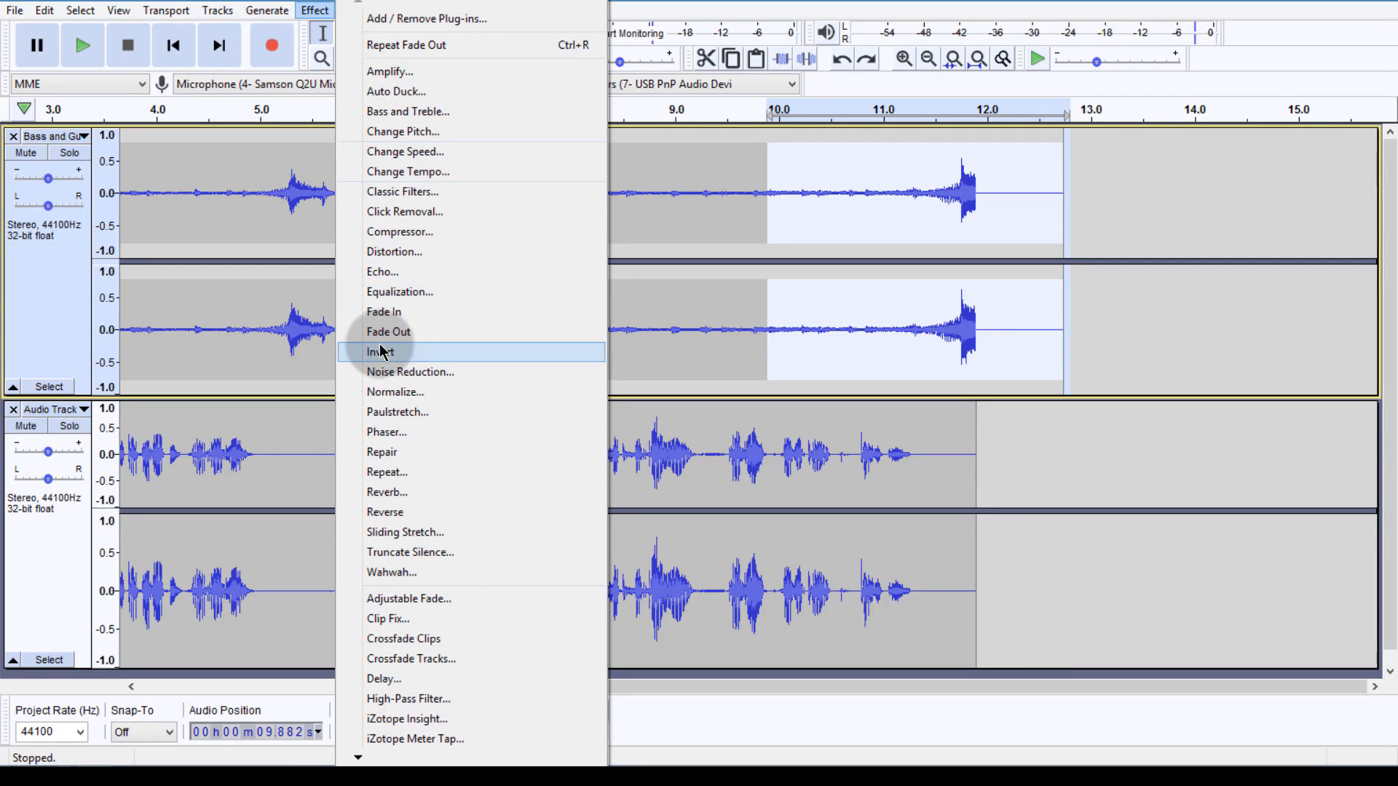
click(310, 269)
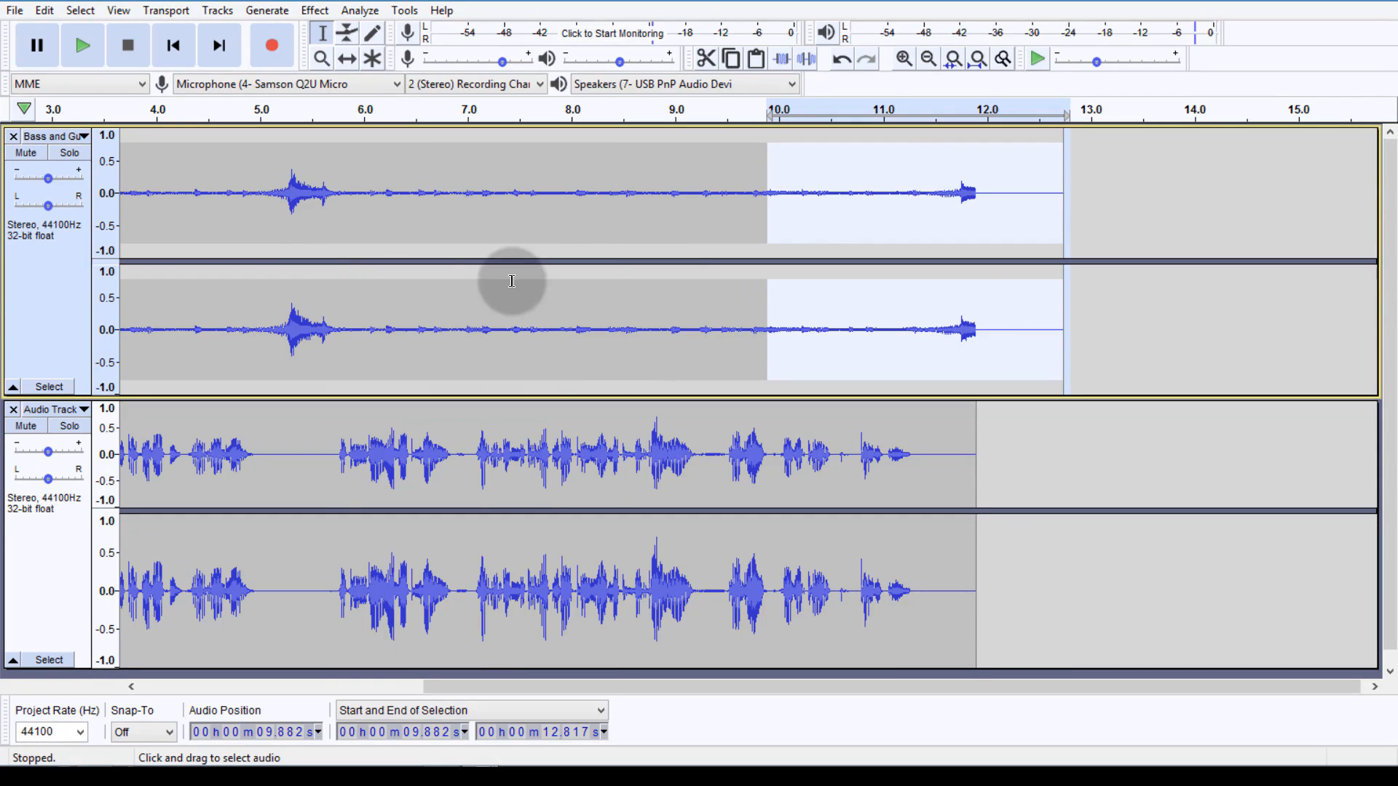
Play the mix from about 7.7 s to check the faded ending, and stop playback.
click(542, 241)
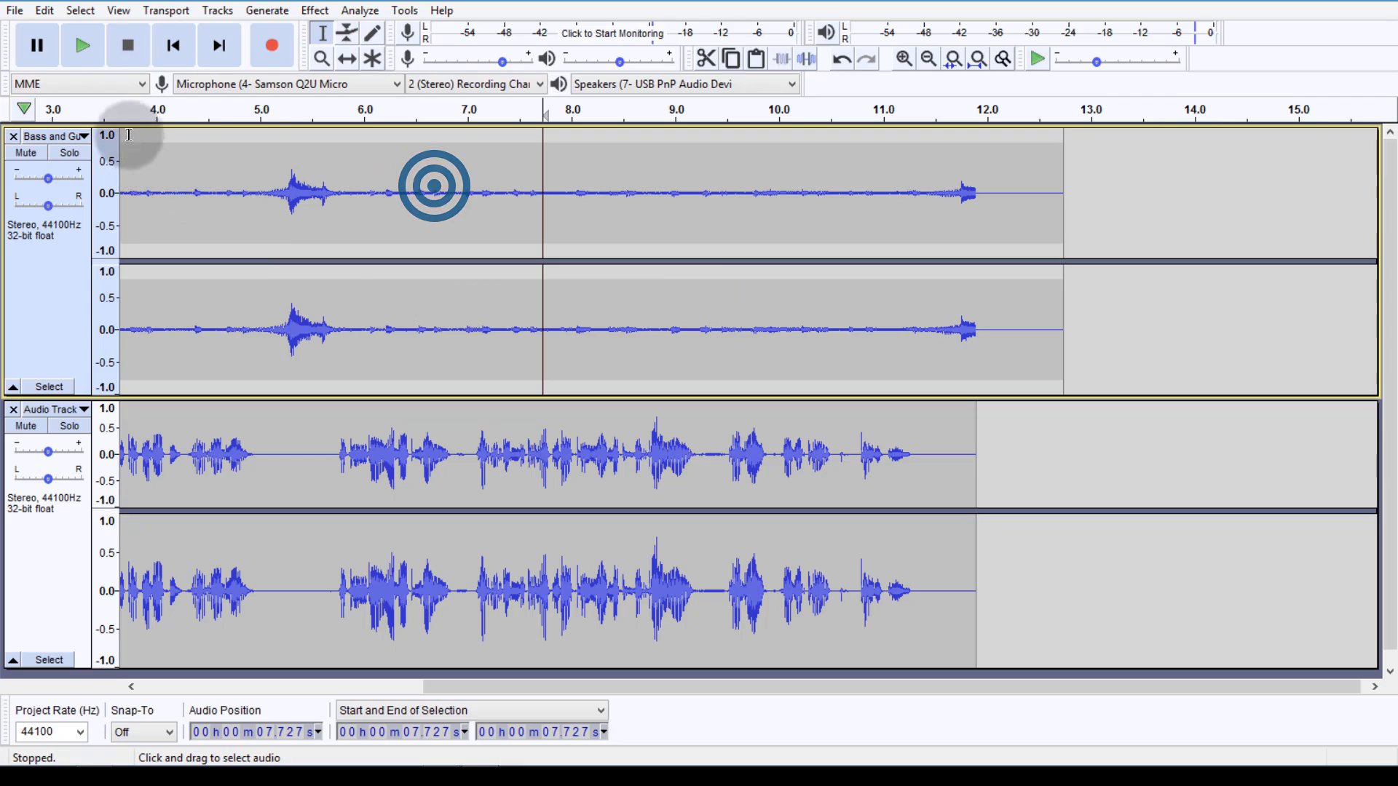
click(82, 47)
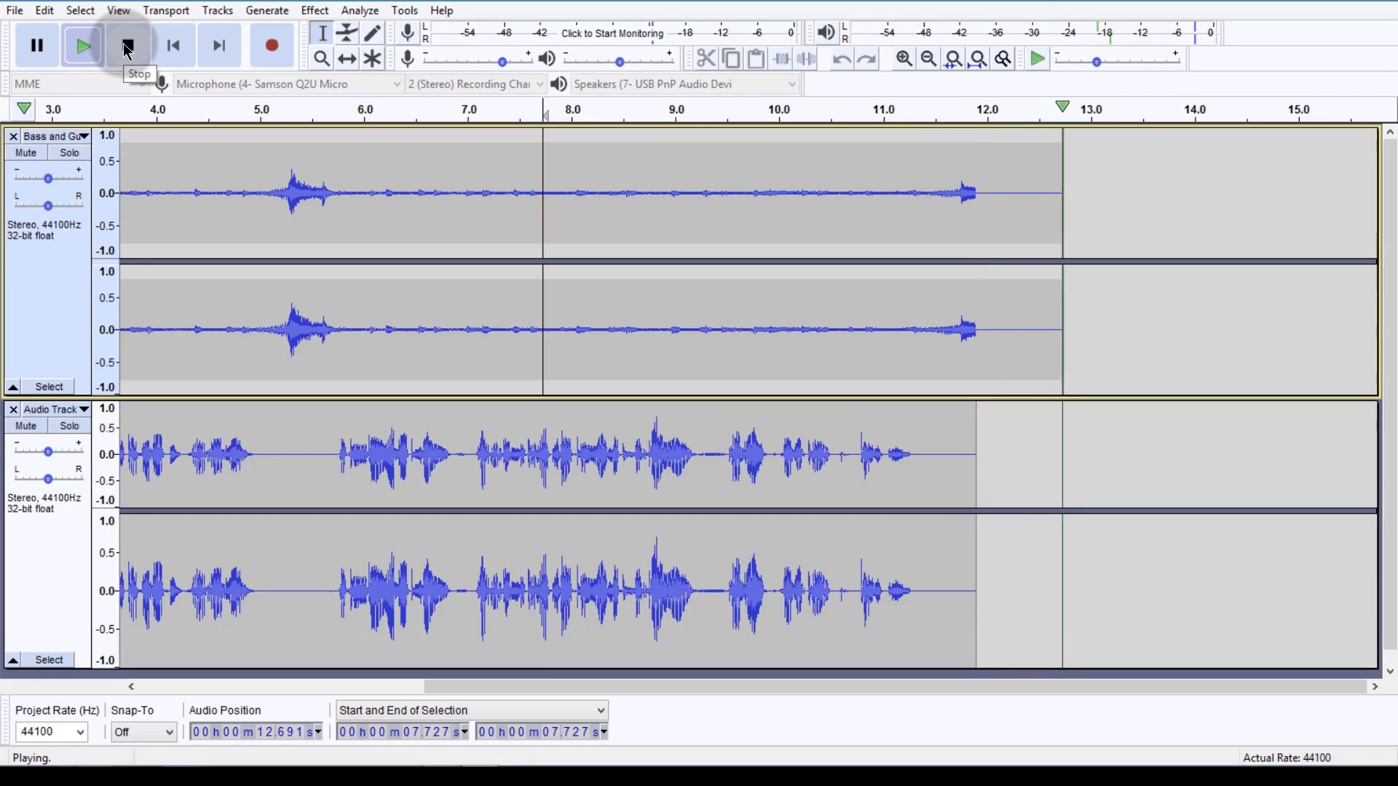
click(127, 47)
Taper the music track's volume from about 10.8 s to its end with Envelope tool points and play the ending.
click(863, 211)
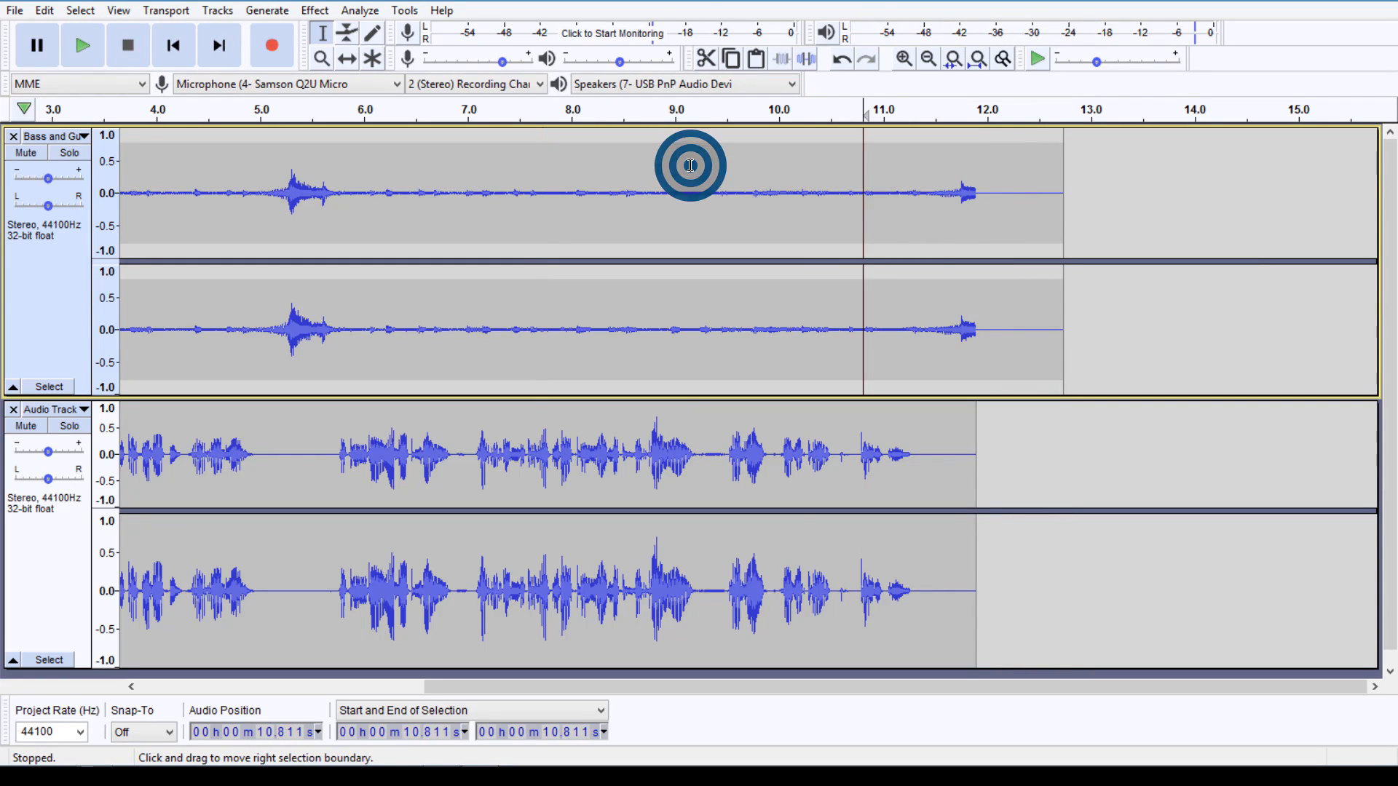
click(866, 207)
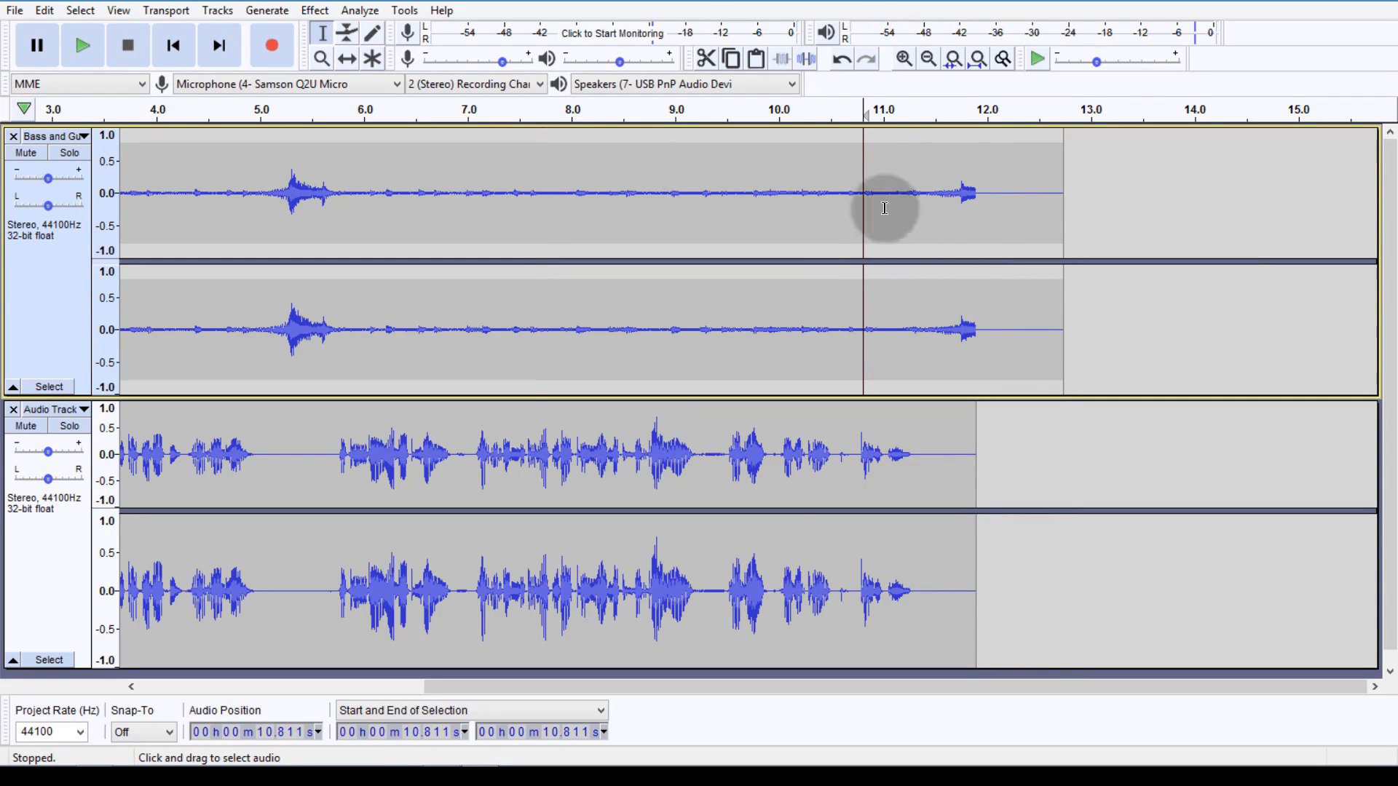
click(348, 32)
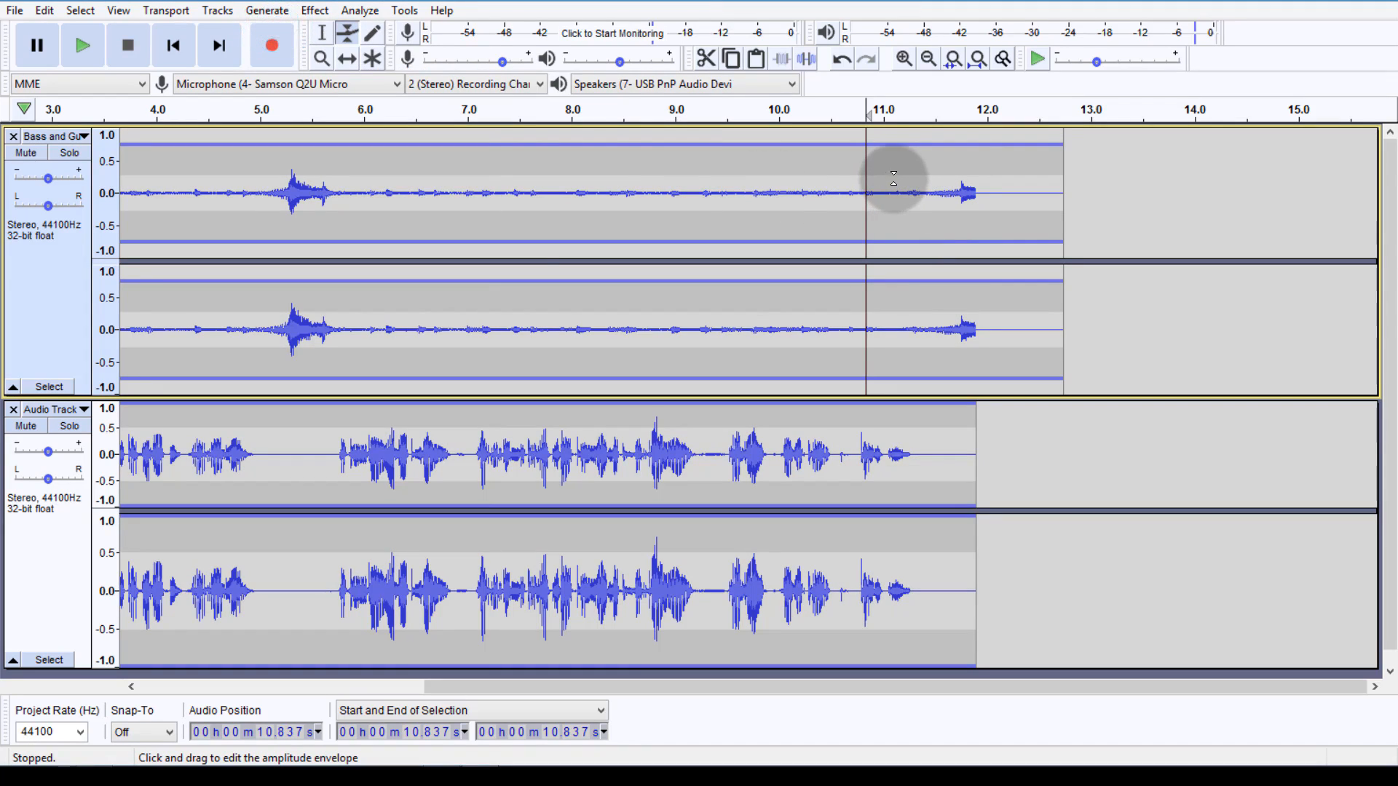
click(865, 172)
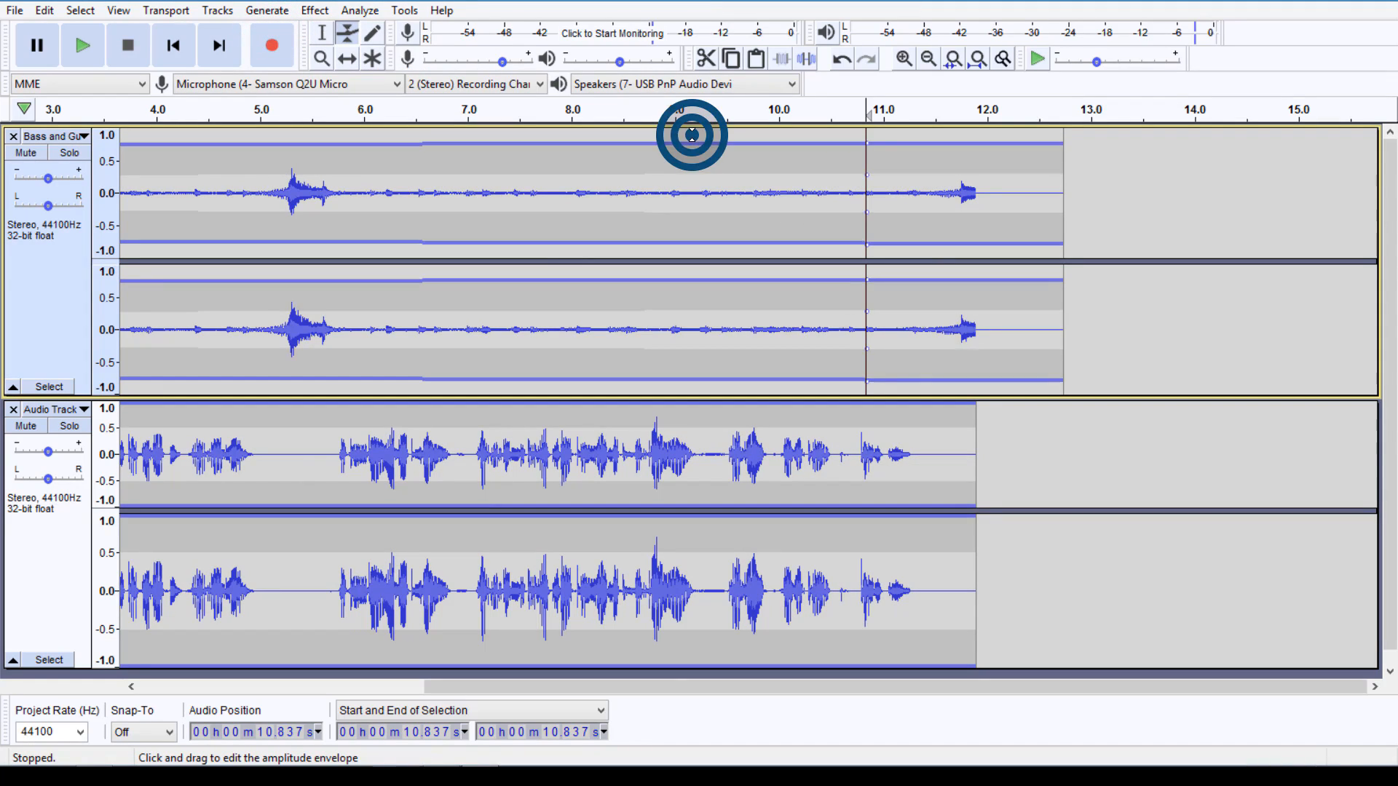
click(1034, 173)
drag(964, 172, 963, 187)
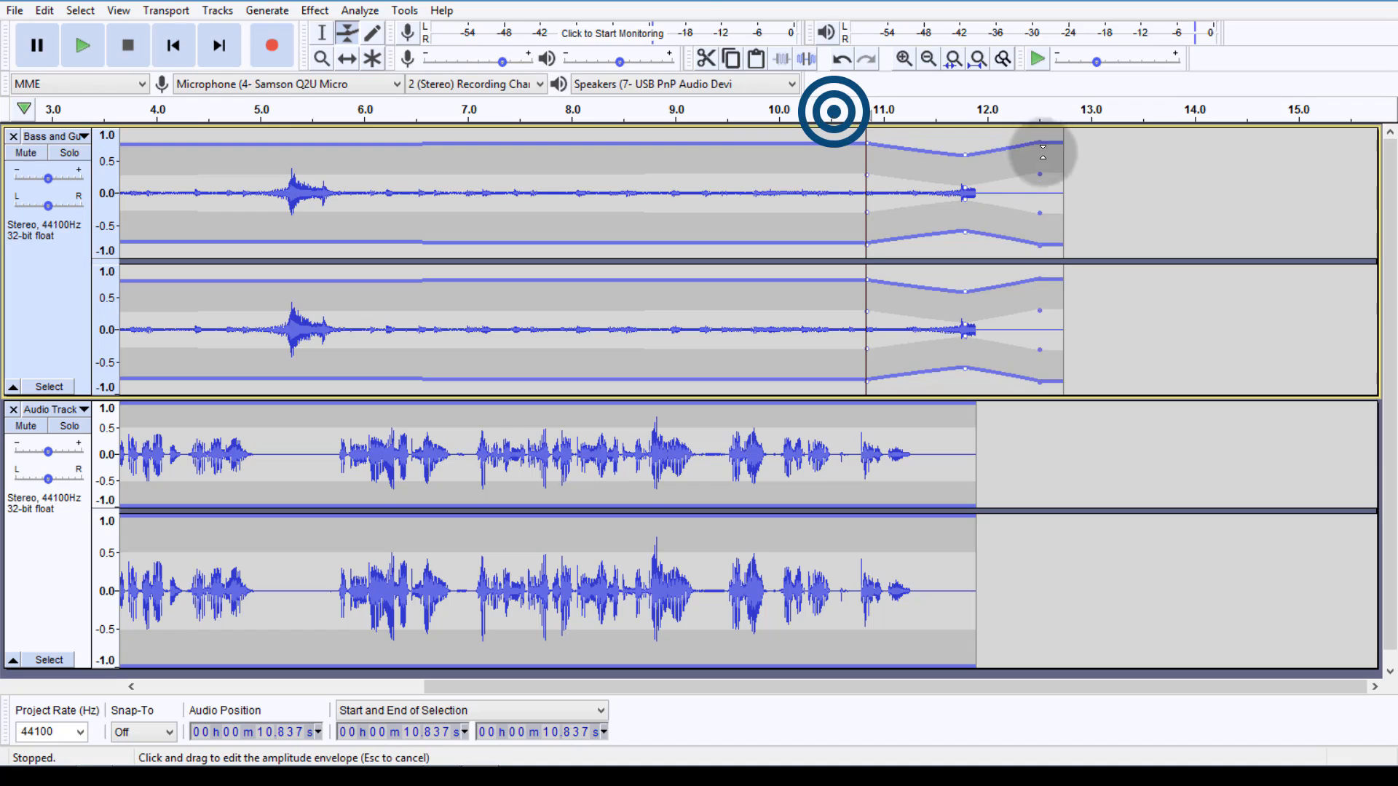
drag(1040, 150, 1048, 184)
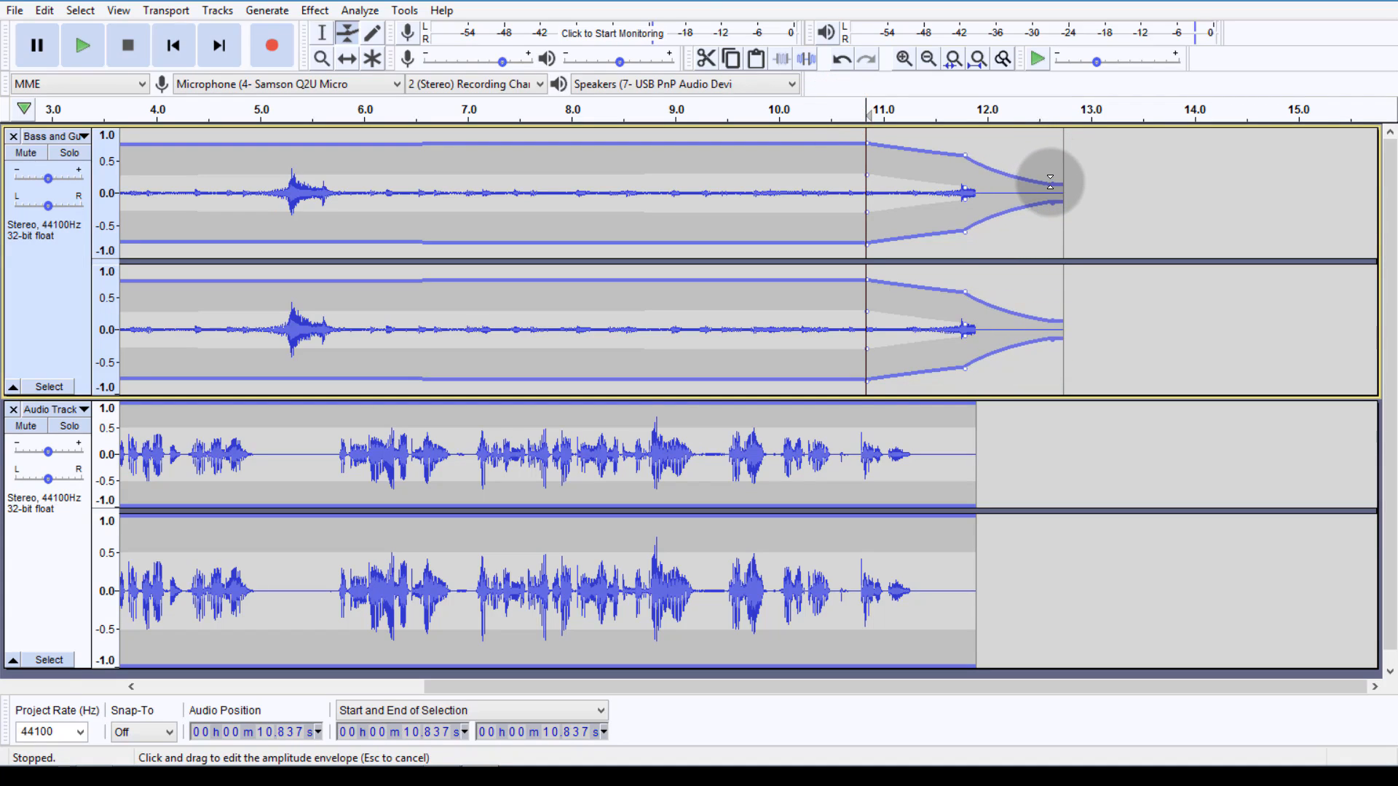
drag(967, 226, 994, 175)
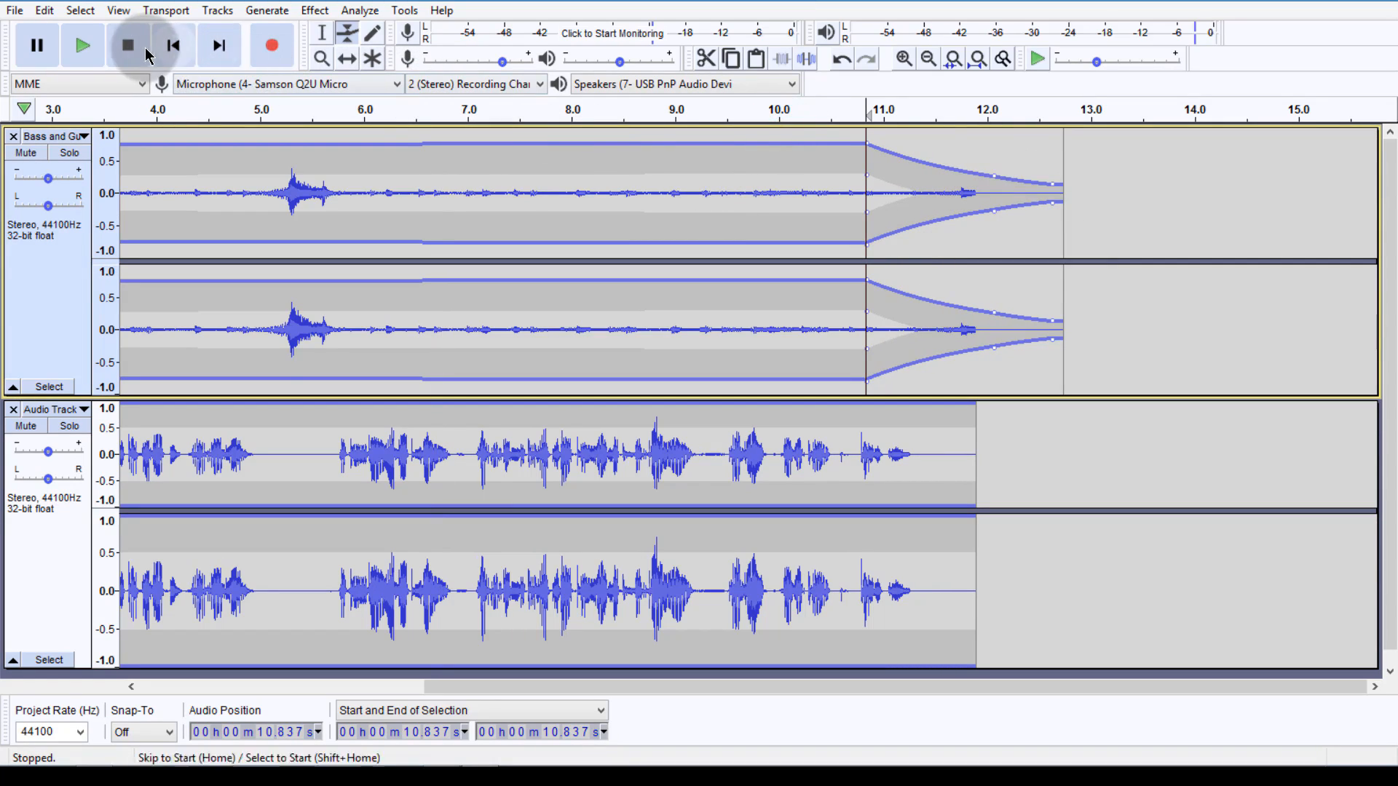
click(72, 36)
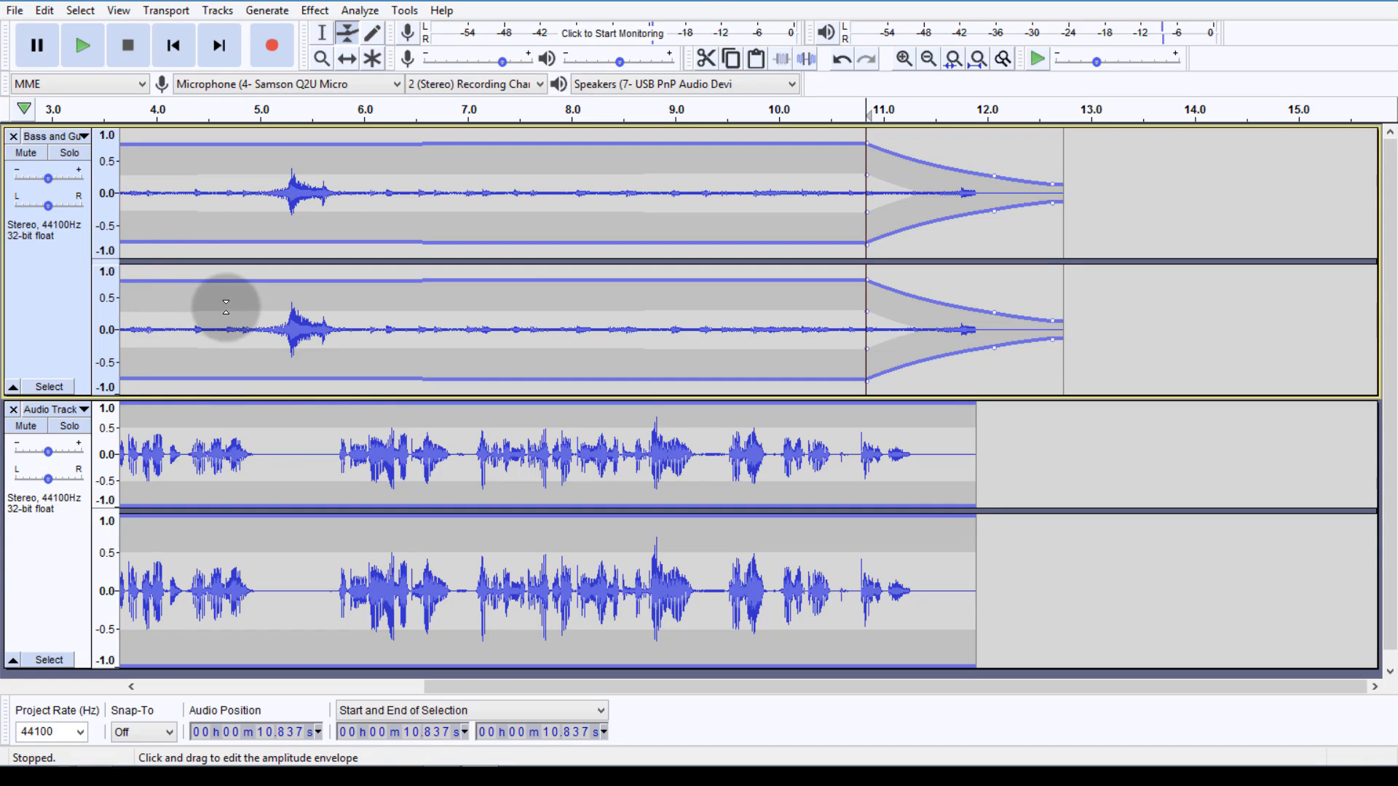
Try Auto Duck on the whole music track with 0.5 s outer fade down, 0.6 s outer fade up and -24 dB duck amount, without applying it.
click(45, 249)
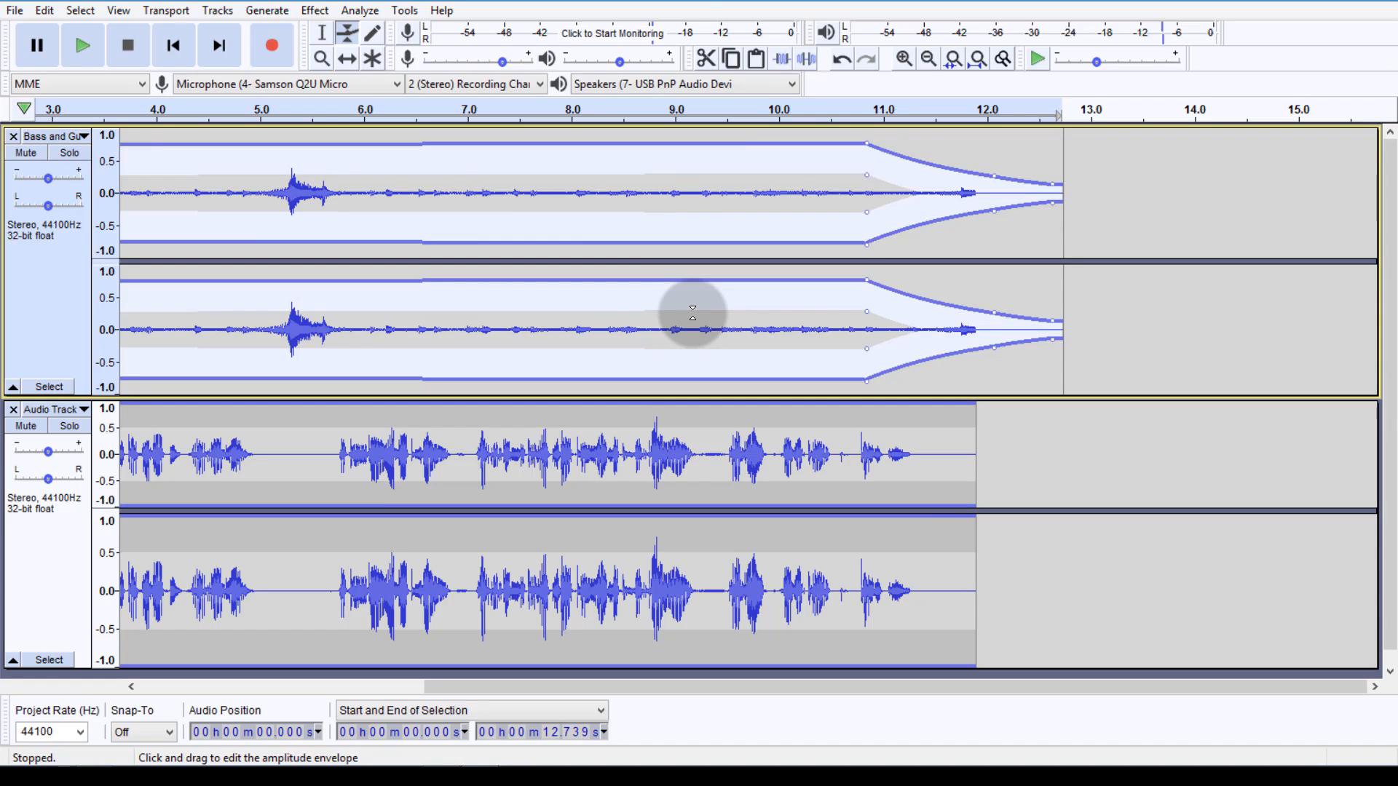
click(34, 229)
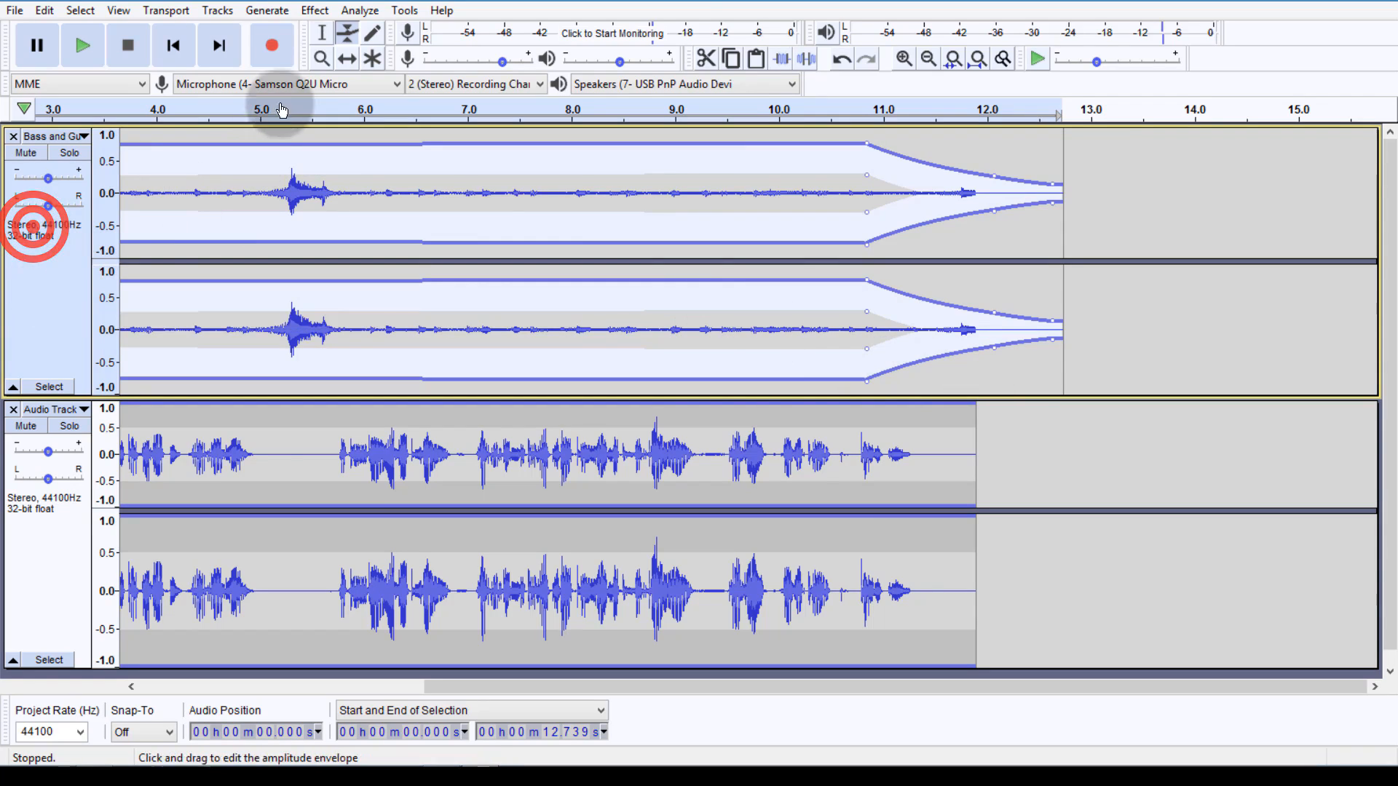
click(314, 9)
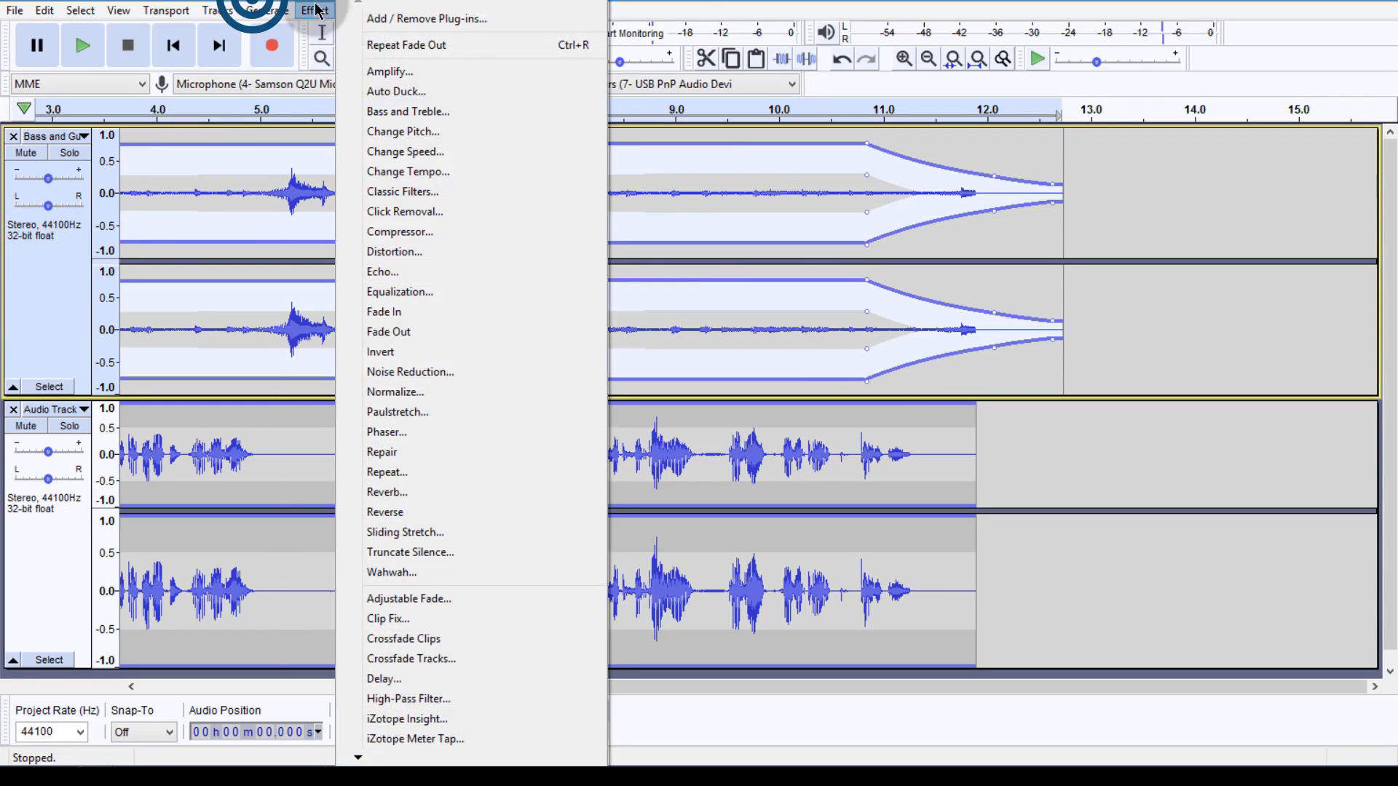
click(400, 90)
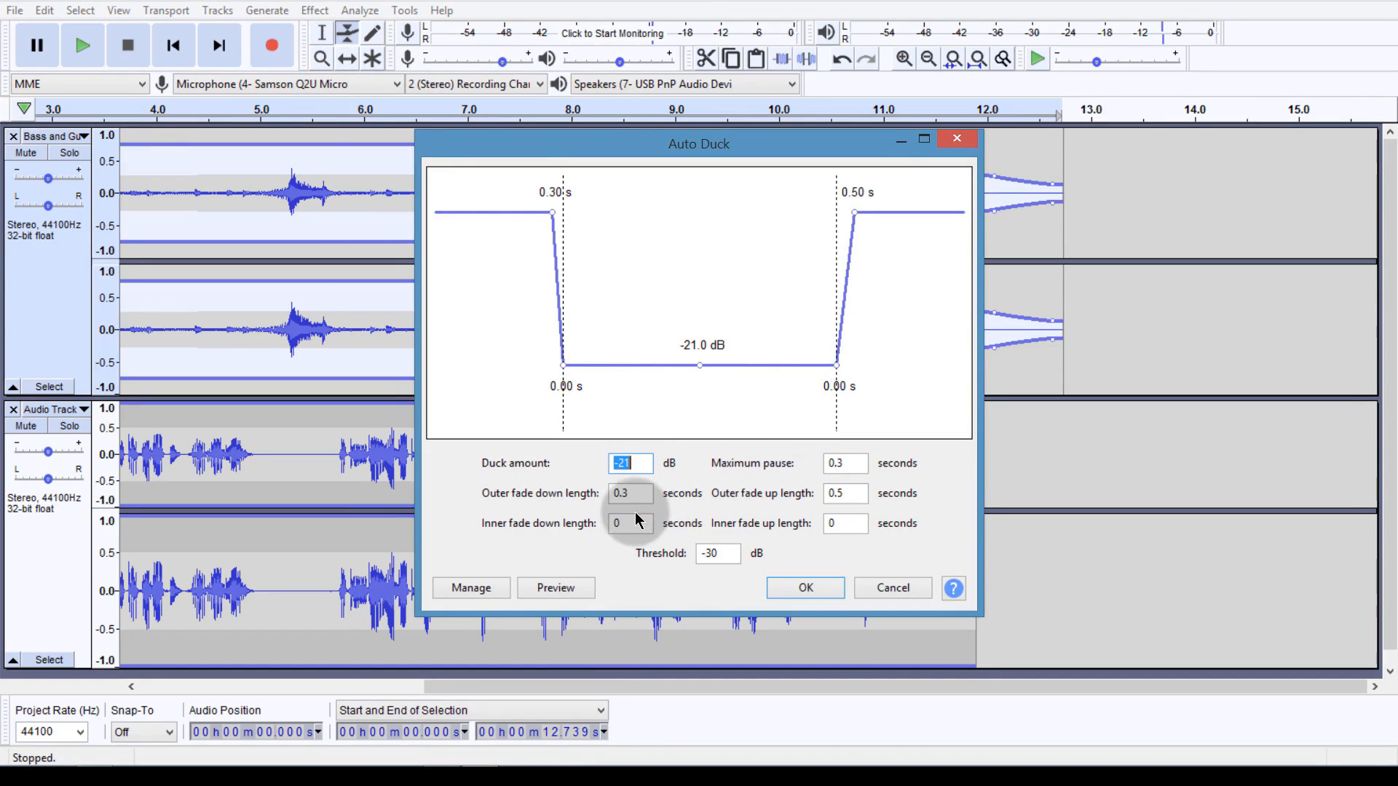
key(Tab)
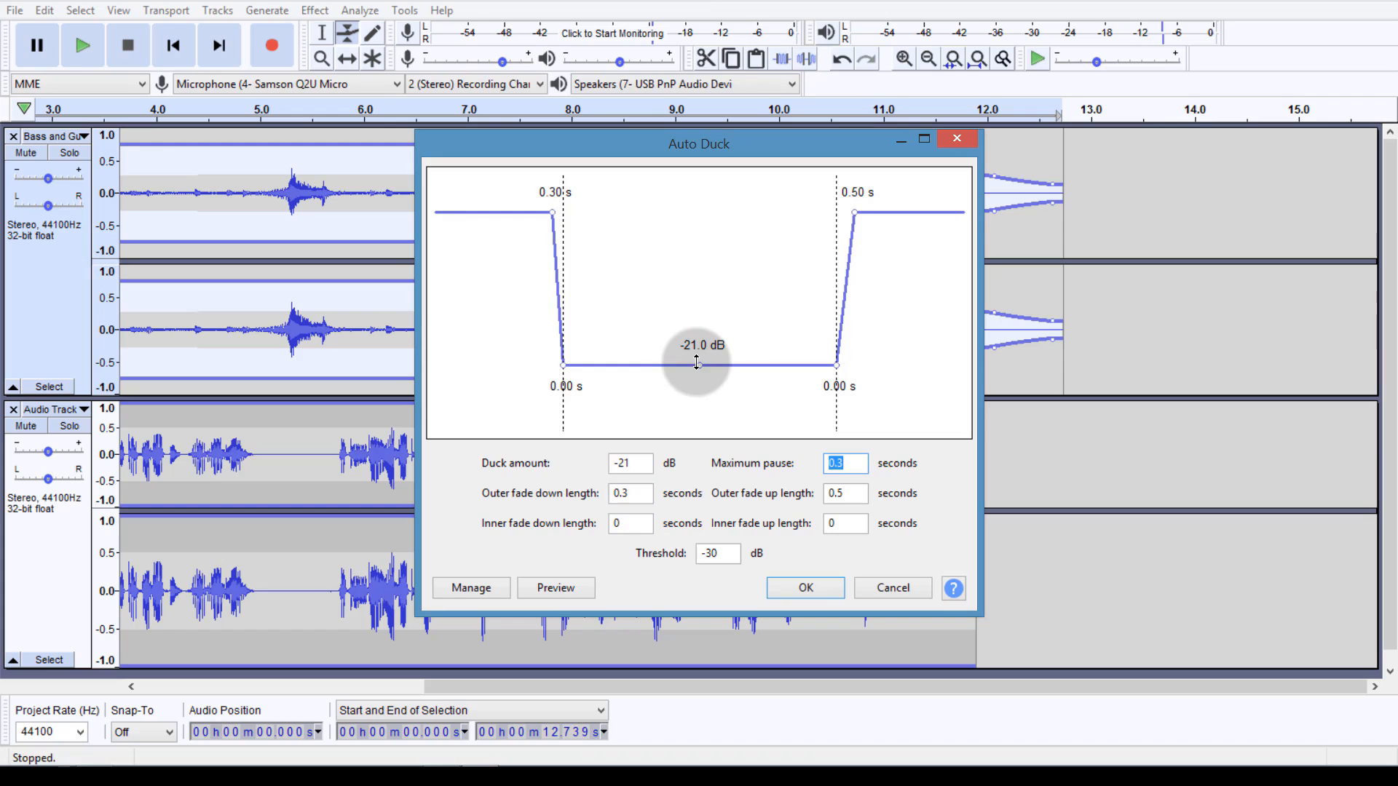
drag(546, 210, 522, 210)
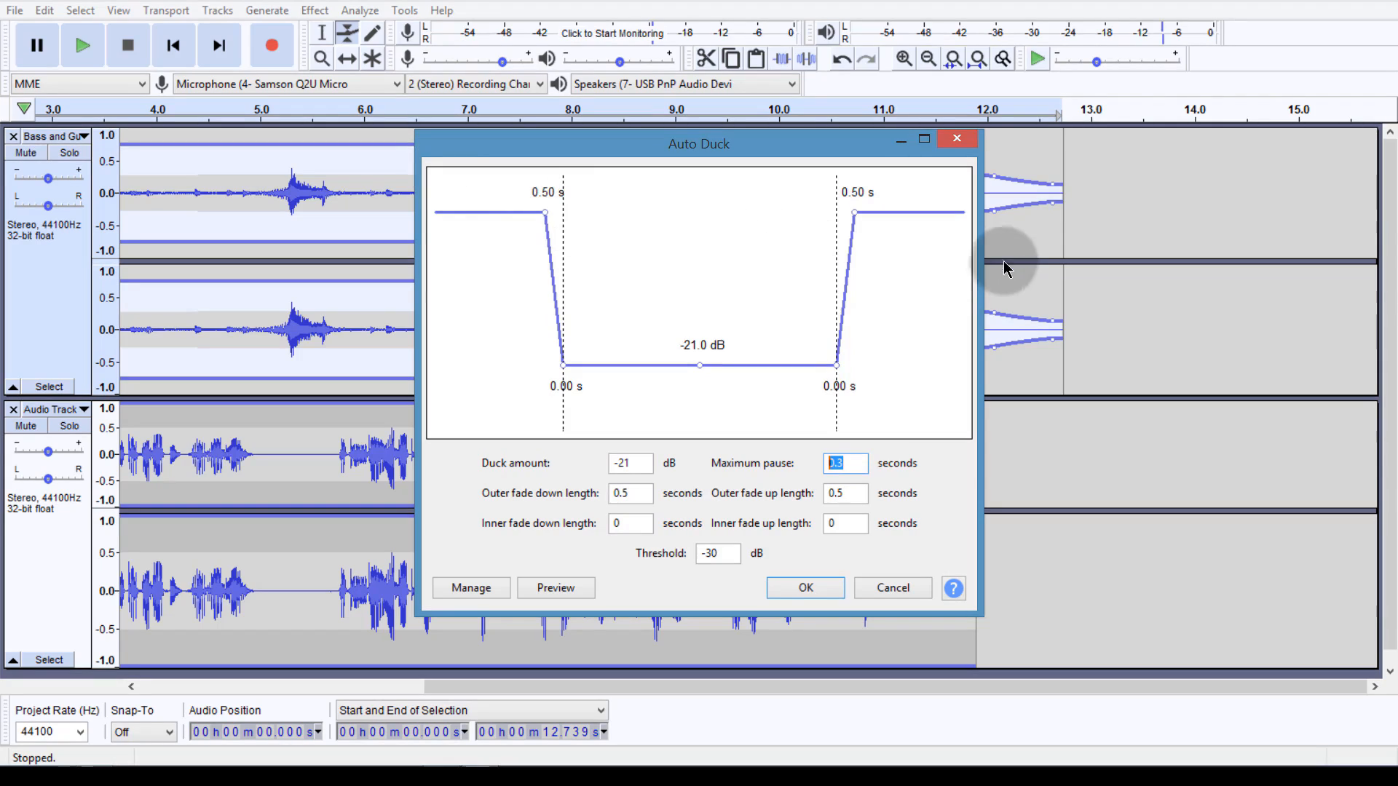
drag(852, 212, 858, 212)
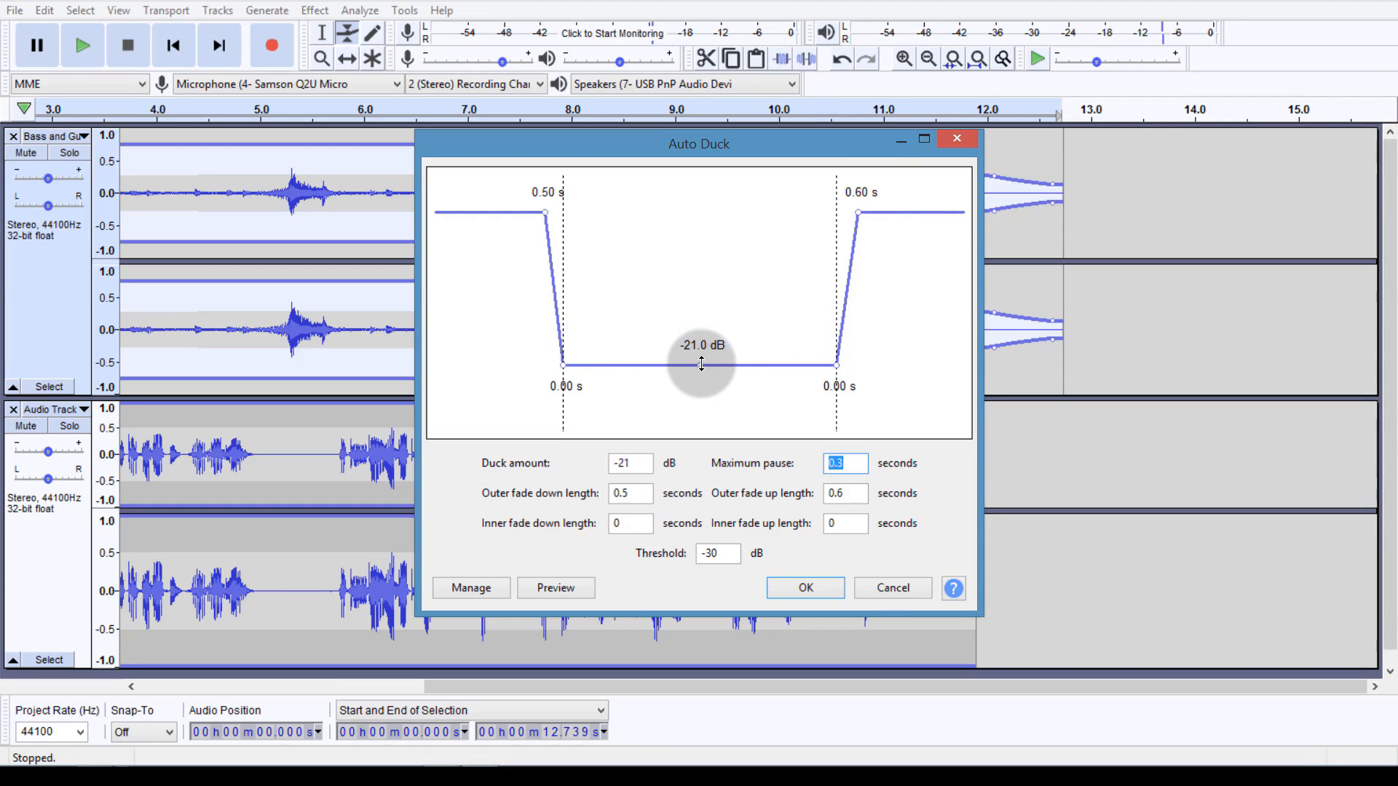
drag(701, 364, 706, 405)
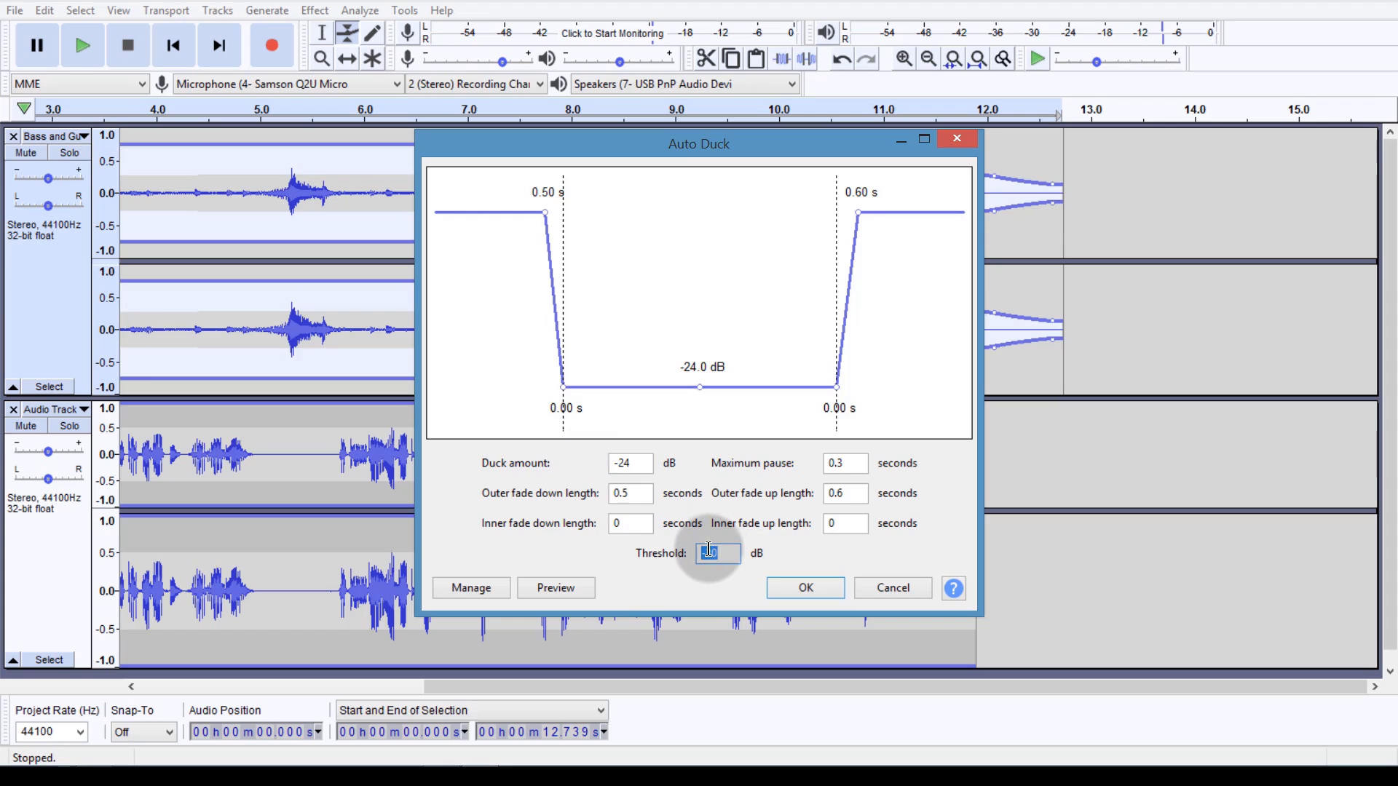
click(710, 550)
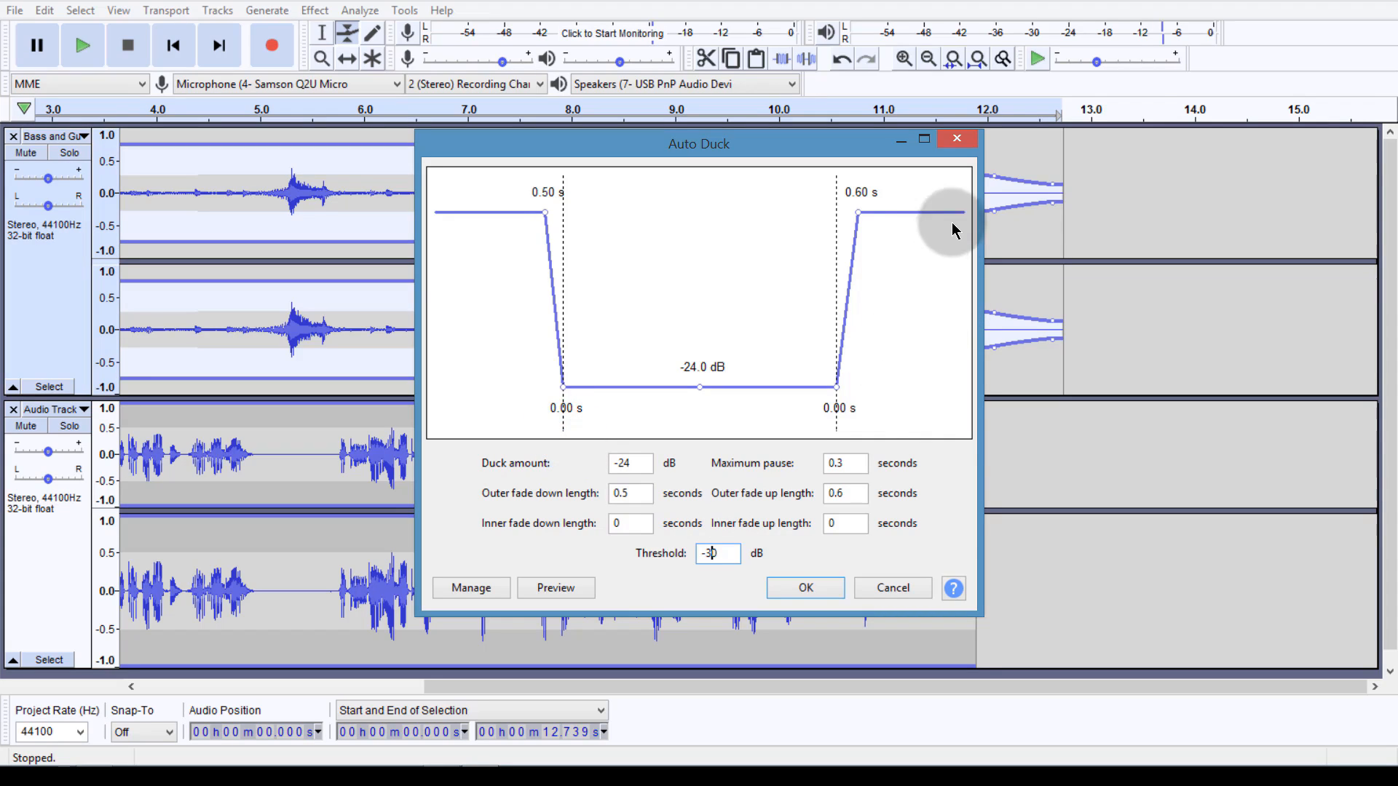
click(958, 141)
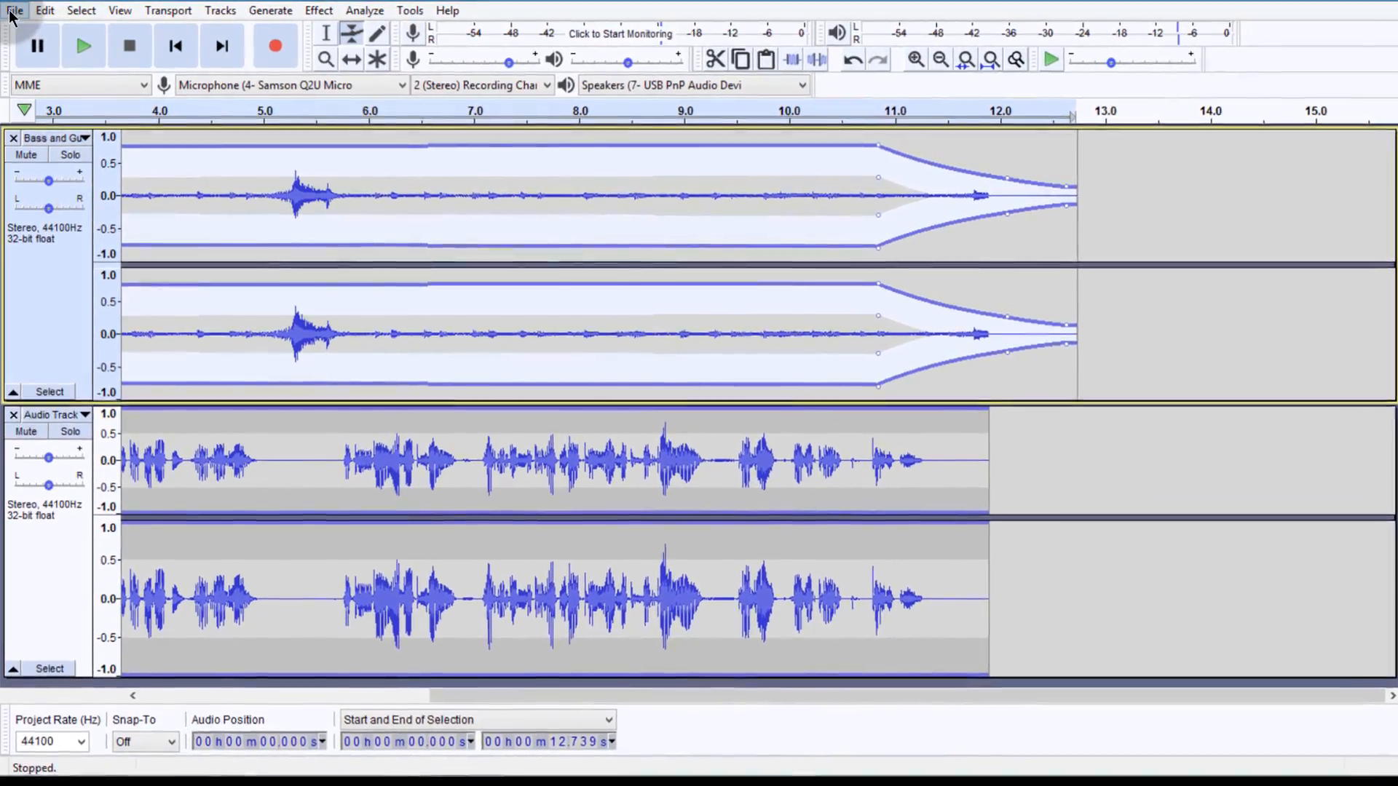
Show the available export formats for the finished mix.
click(13, 10)
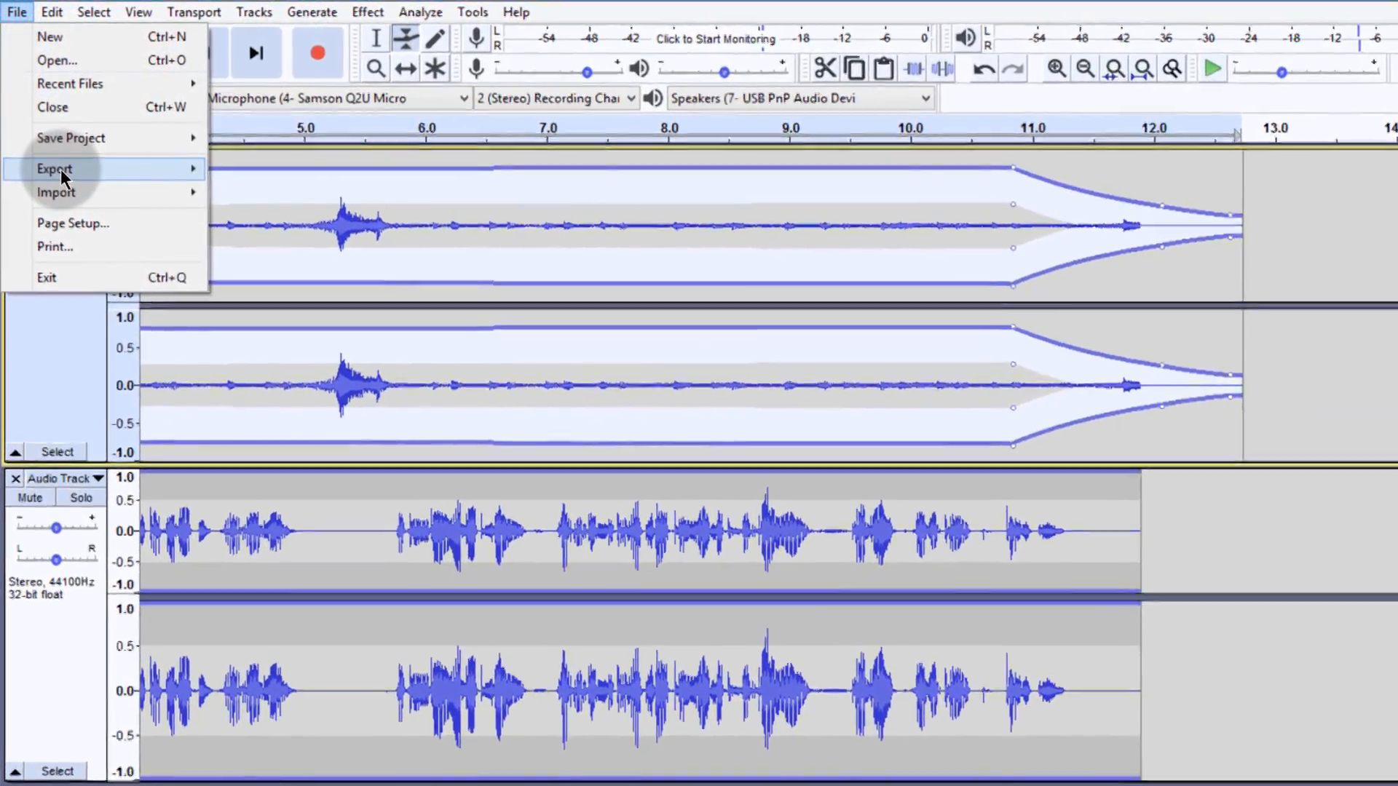
mouse_move(75, 150)
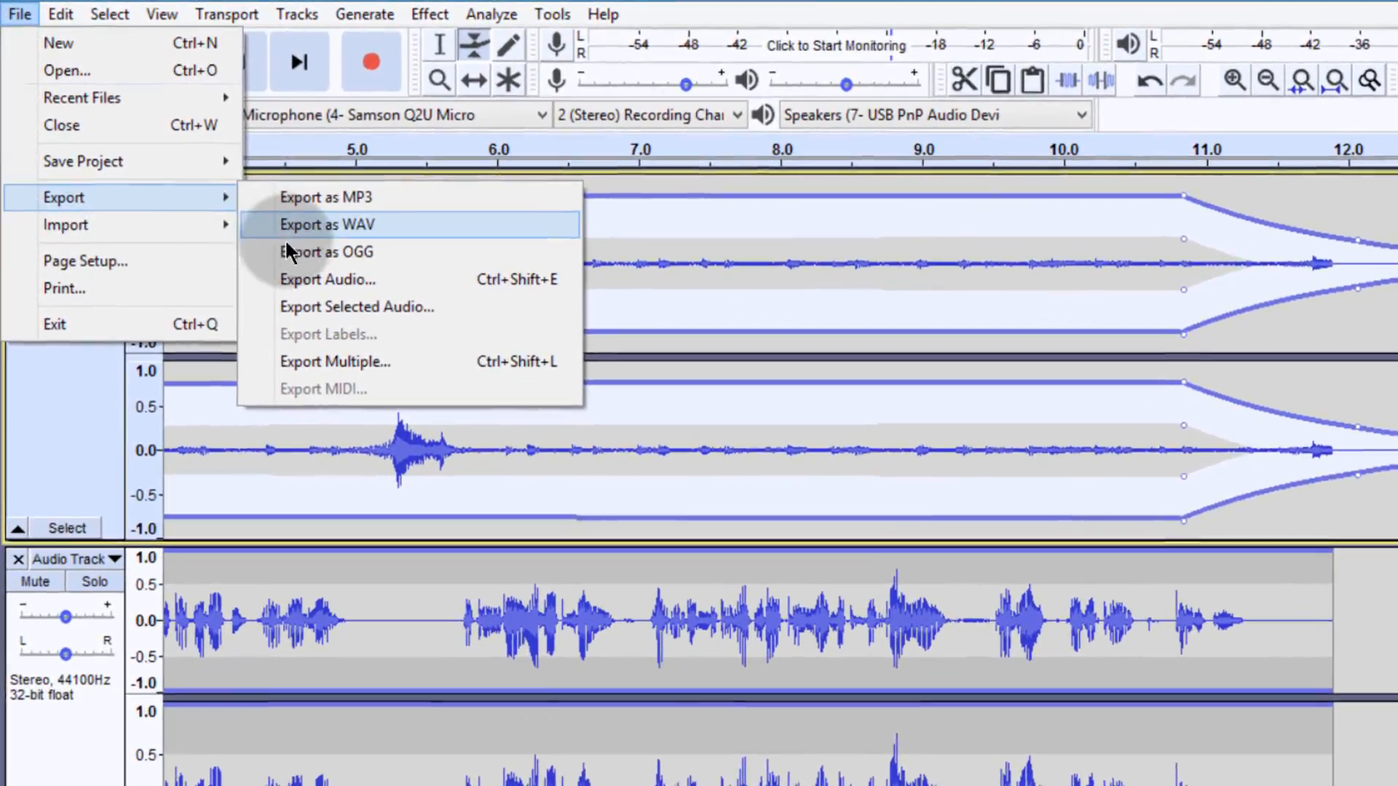